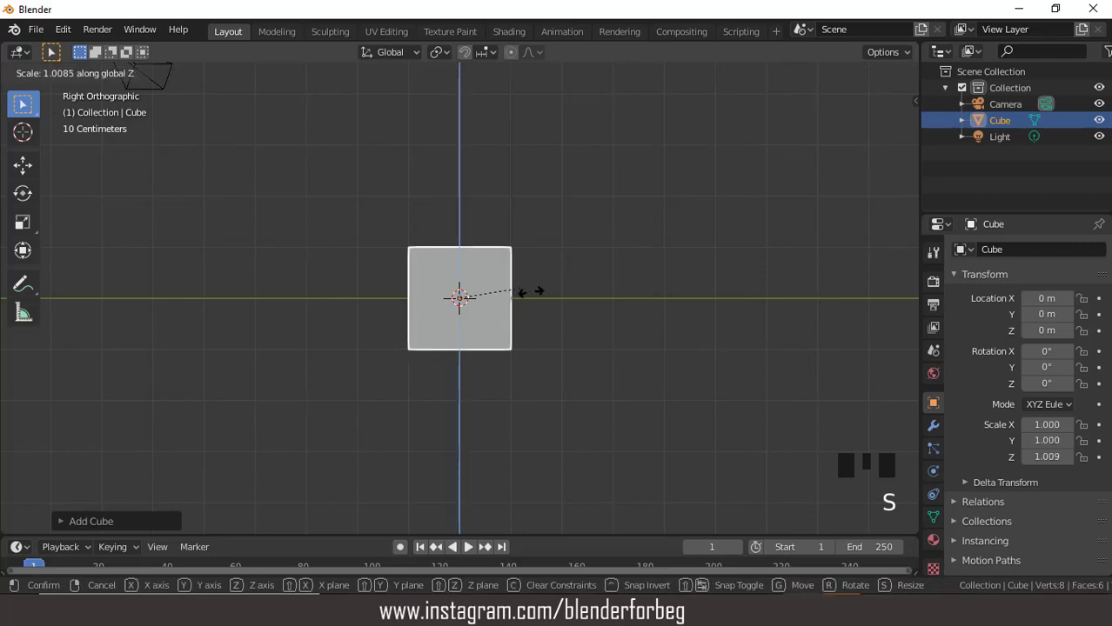
- Stretch the cube along Z to a scale of about 2.06 and set it up for editing by face
left_click(587, 308)
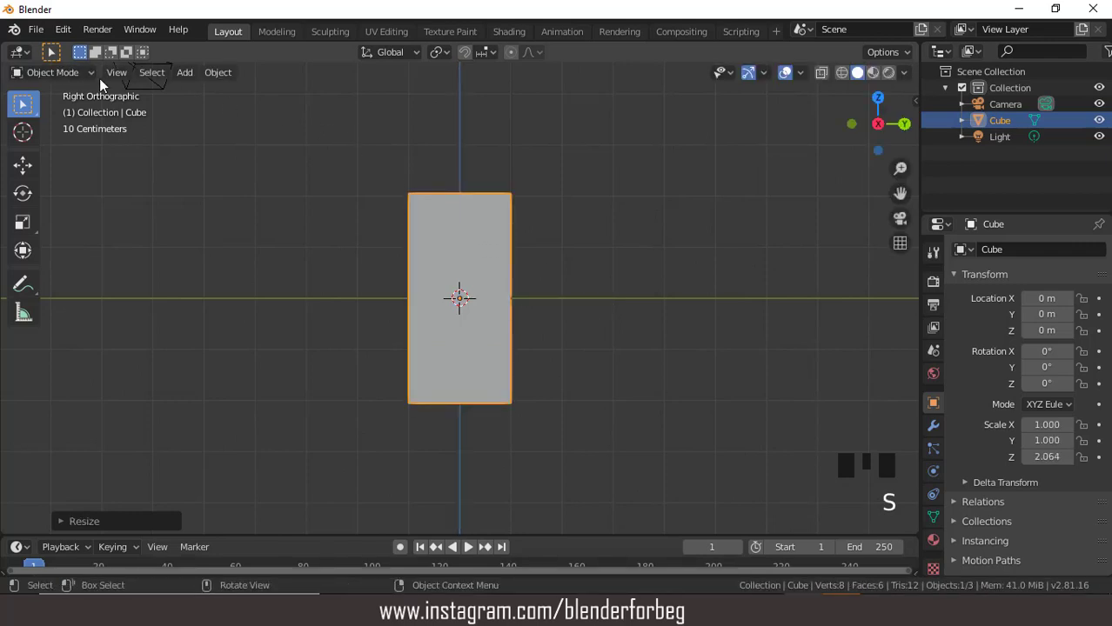
left_click(65, 71)
left_click(45, 106)
middle_click_drag(315, 191, 418, 208)
left_click(139, 72)
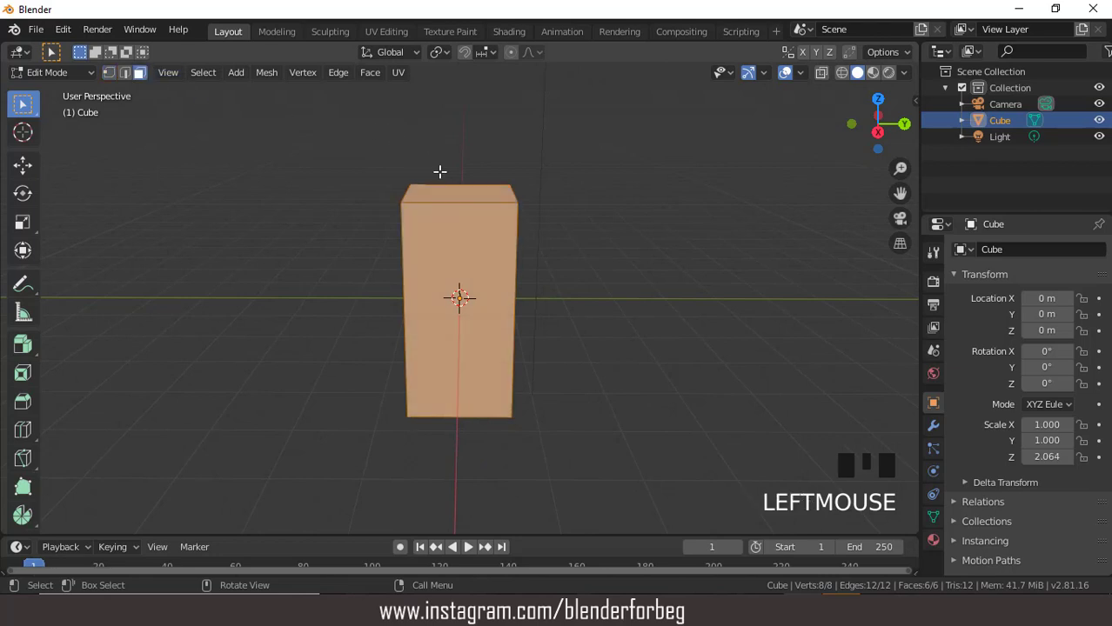
- Scale up the block's top face to about 1.5 times its width so the walls taper toward the base
left_click(458, 186)
key("KP_3")
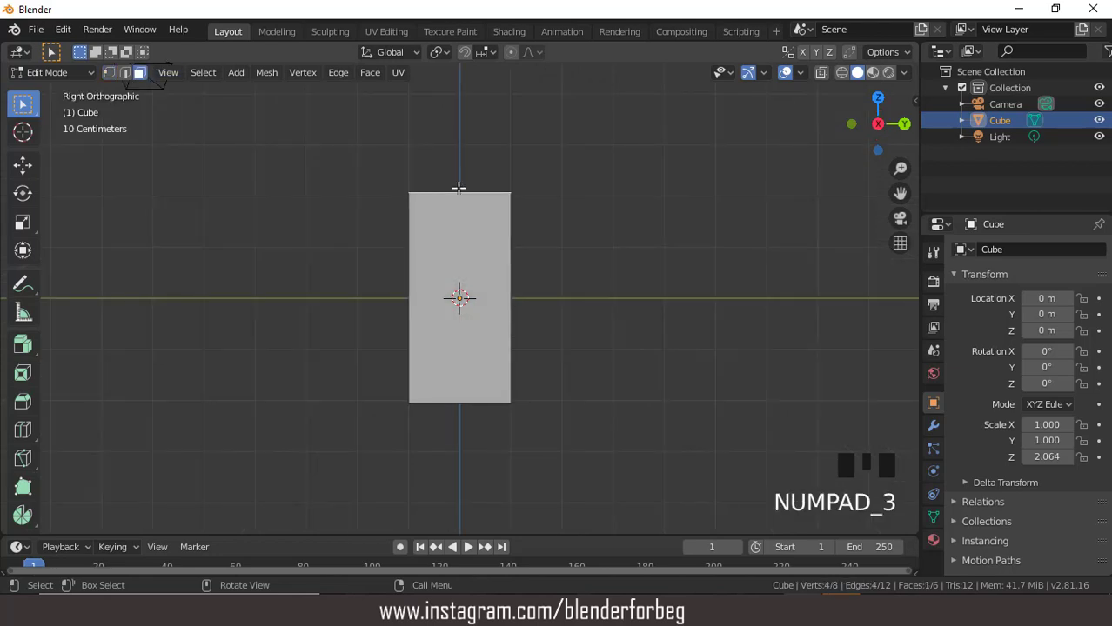
key("s")
left_click(458, 185)
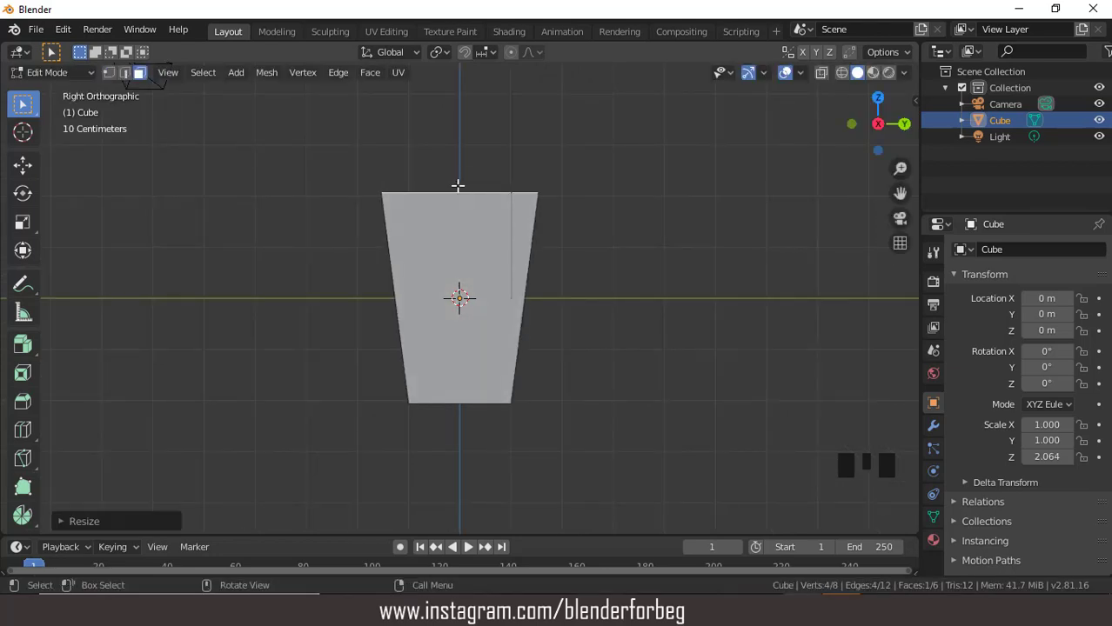
- Extrude the top face upward to form the roof volume and raise it about 0.53 m more along Z
key("e")
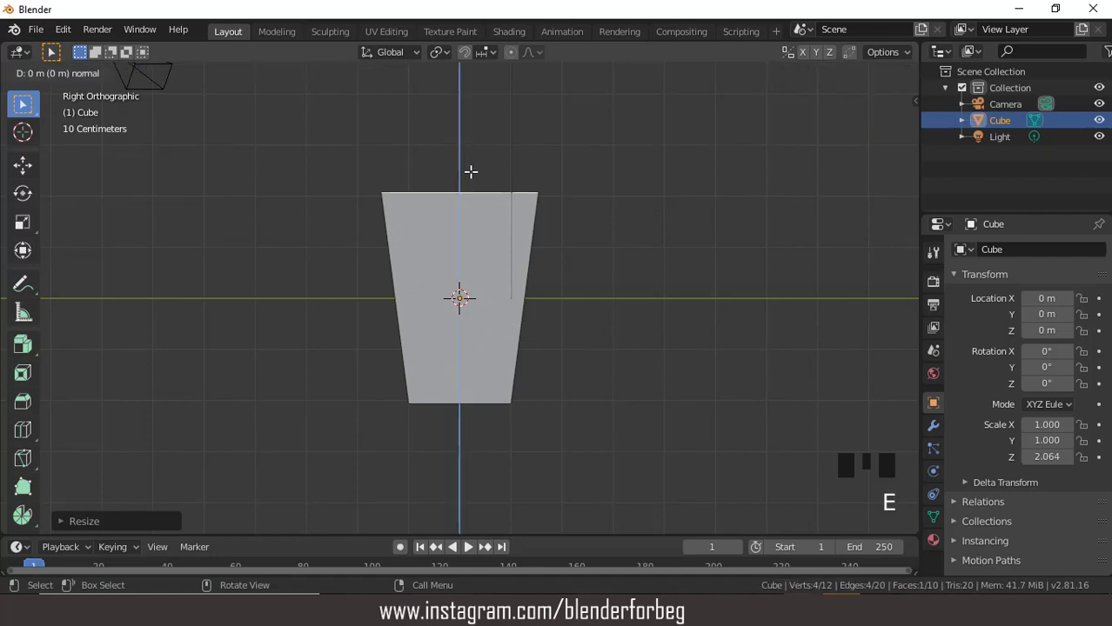
left_click(470, 80)
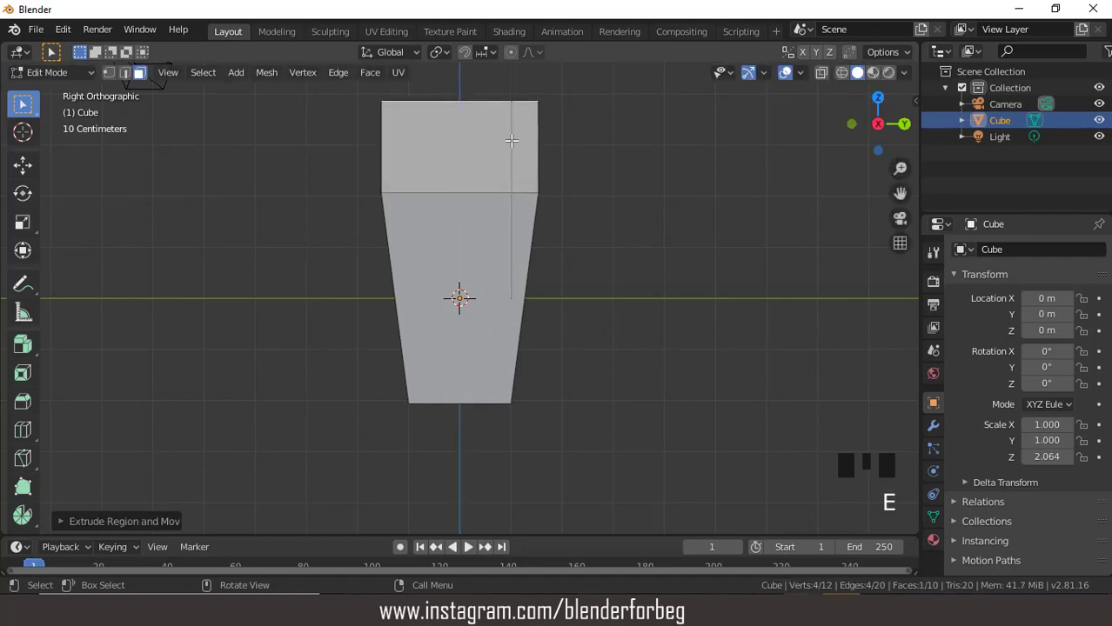
key("ctrl+KP_8")
key("ctrl+KP_8")
key("ctrl+KP_8")
key("ctrl+KP_8")
key("ctrl+KP_8")
key("ctrl+KP_8")
key("ctrl+KP_8")
key("ctrl+KP_8")
key("ctrl+KP_8")
key("ctrl+KP_8")
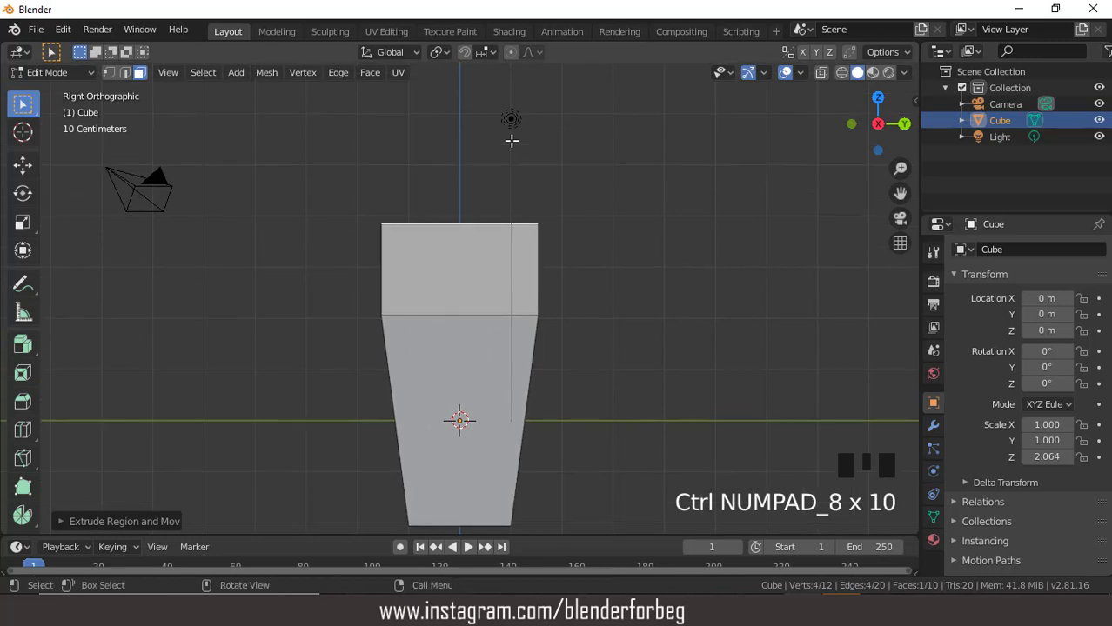
key("g")
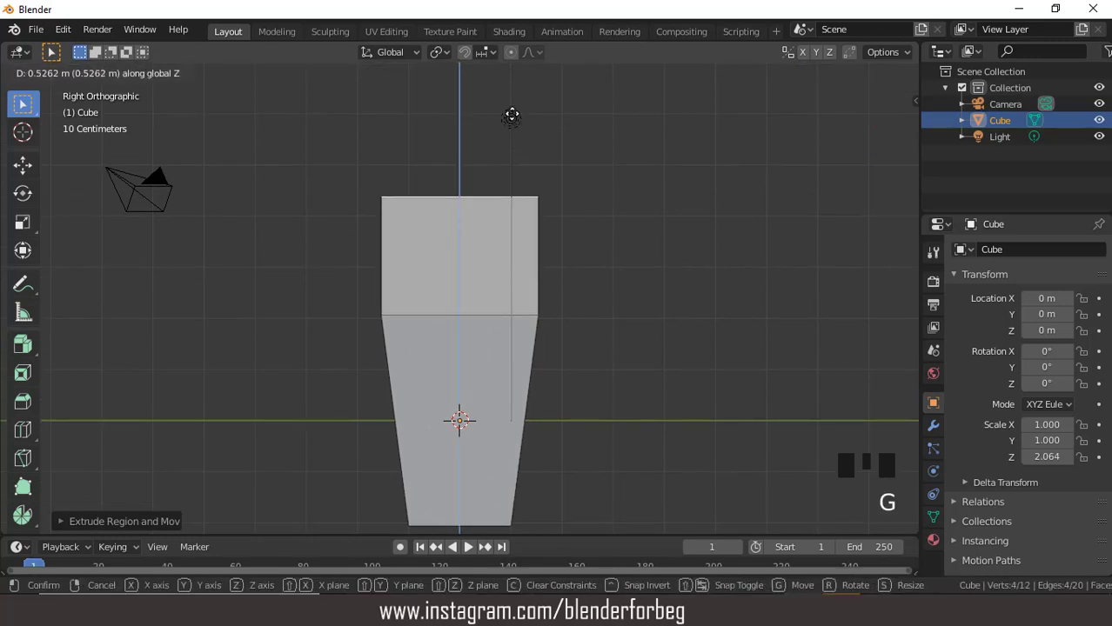
left_click(511, 113)
- Scale the top face along Y until it narrows to a thin roof ridge
key("s")
key("y")
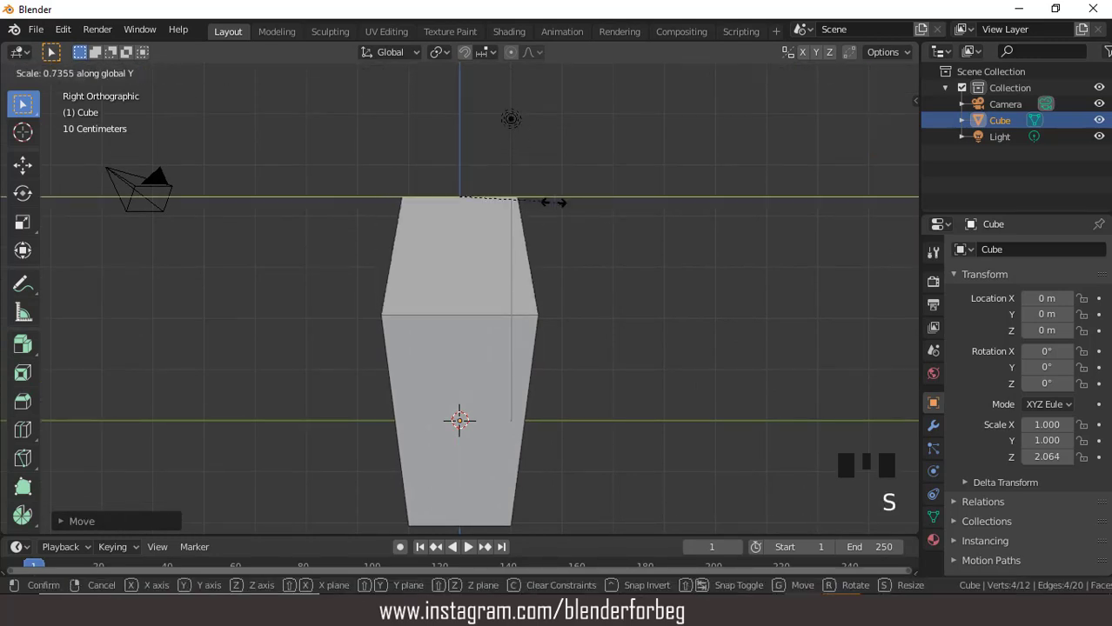
left_click(471, 197)
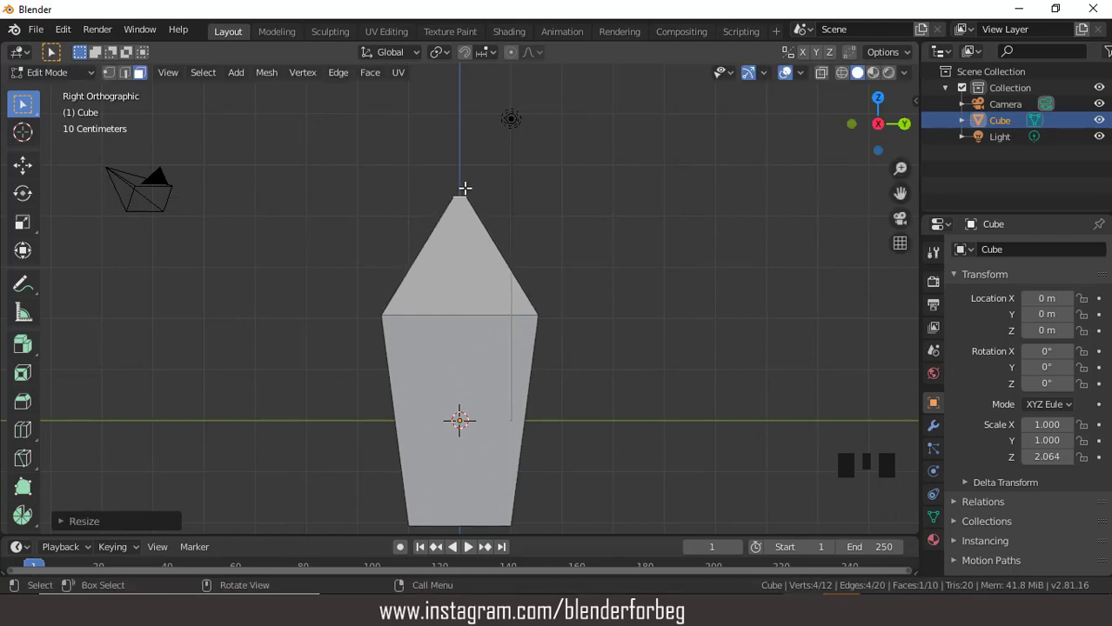
- Add one centred horizontal loop cut around the roof section and lower it slightly along Z to bend the slopes
middle_click_drag(465, 188, 424, 231)
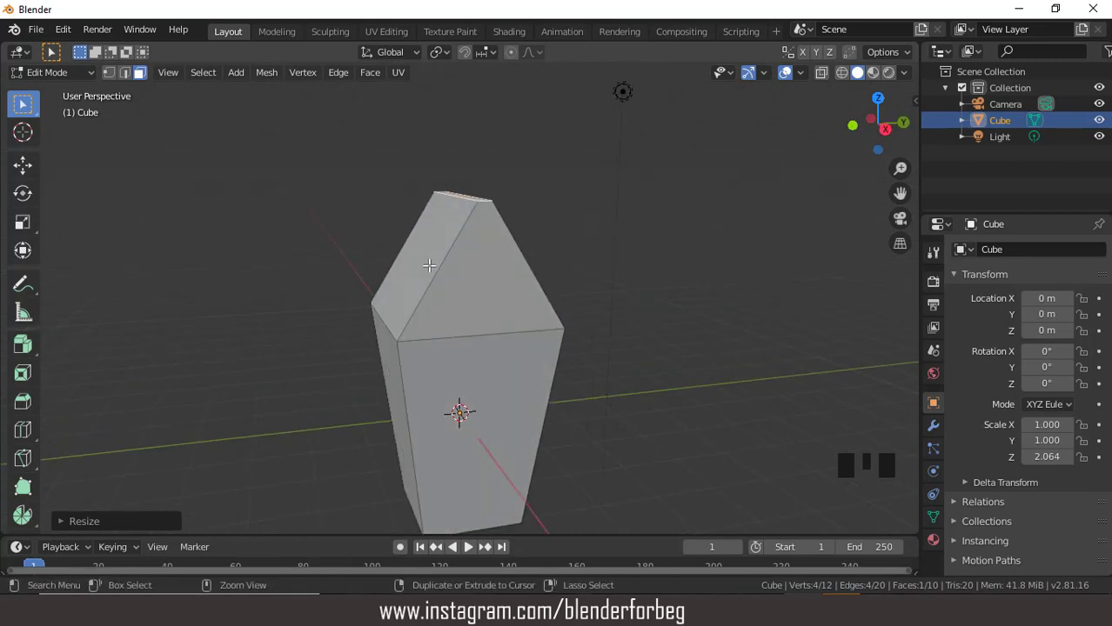
key("ctrl+r")
left_click(428, 266)
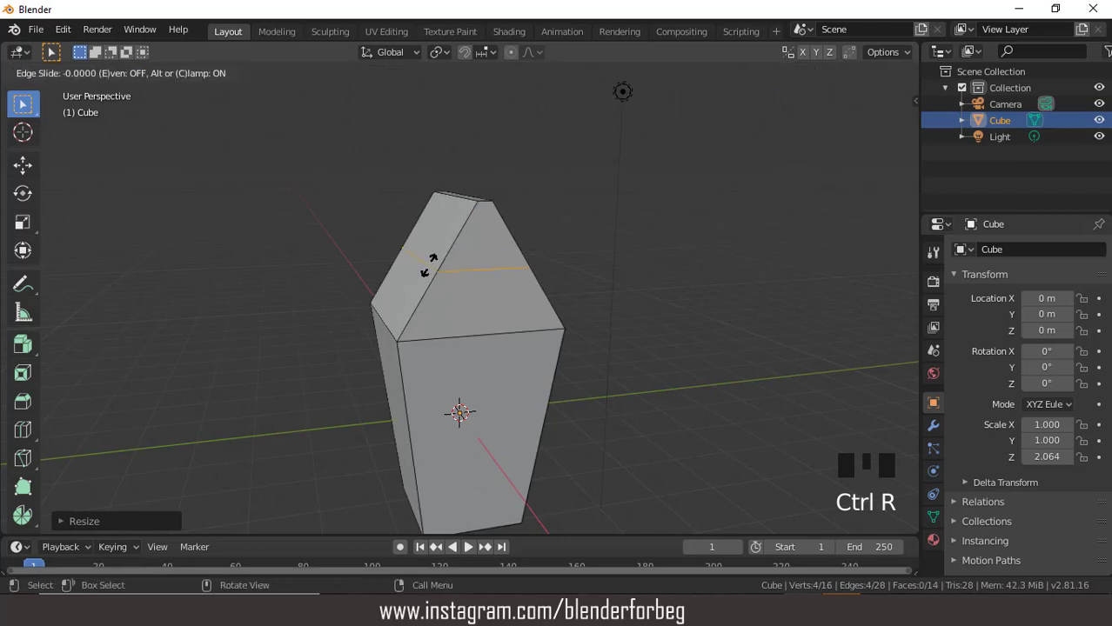
left_click(429, 265)
key("KP_3")
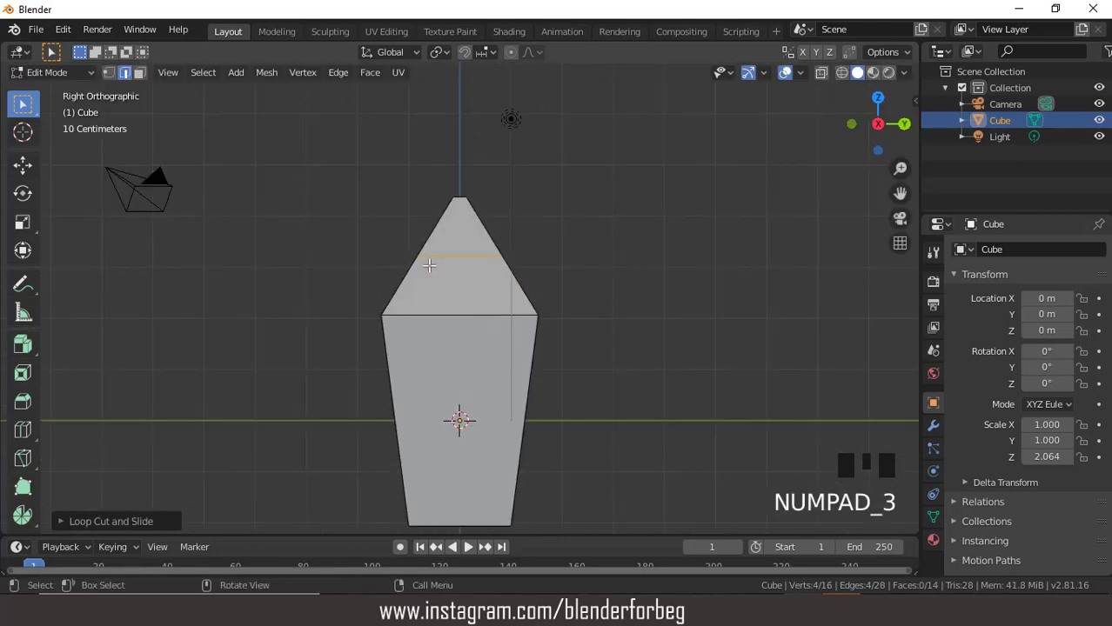
key("g")
key("z")
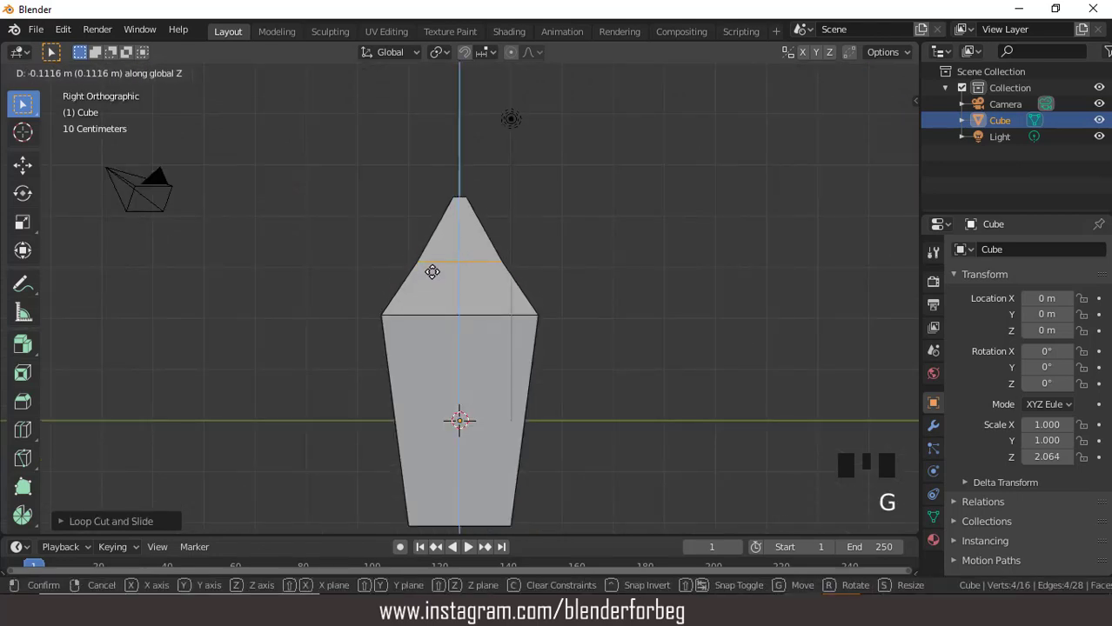
left_click(434, 276)
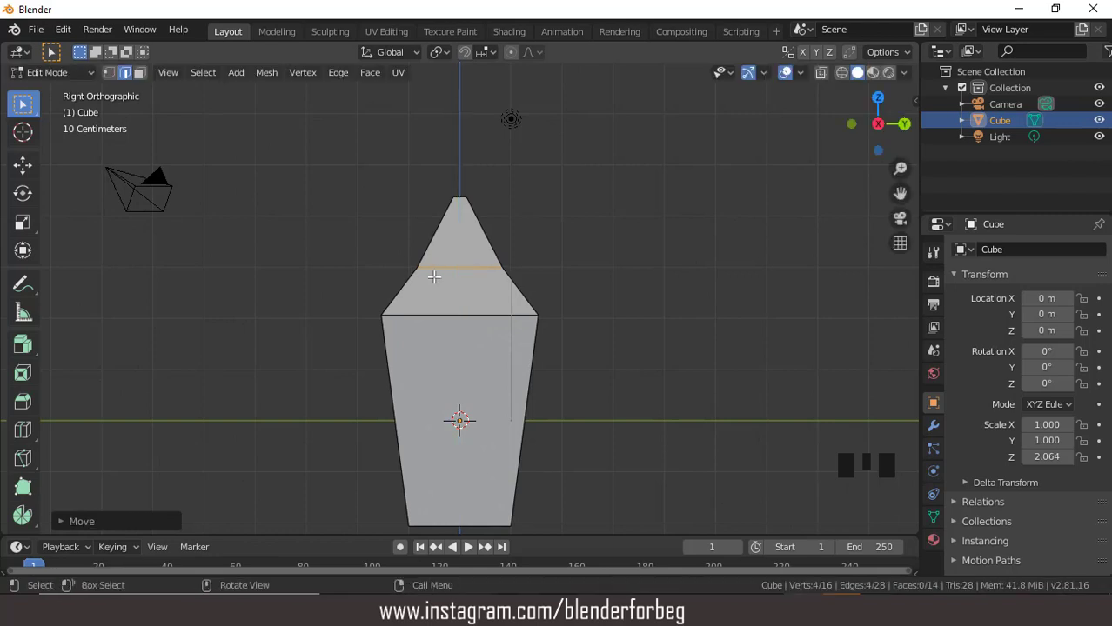
- Extrude the four slope faces and the ridge face together by about 0.21 m to thicken the roof
middle_click_drag(384, 233, 407, 297)
left_click(401, 304)
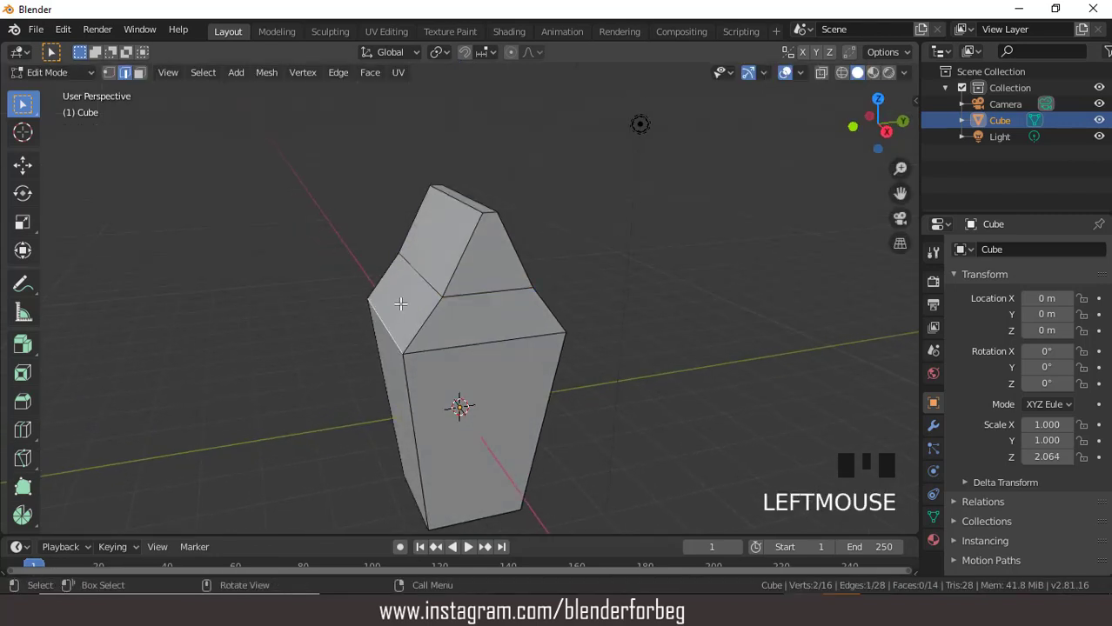
left_click(138, 74)
left_click(421, 293)
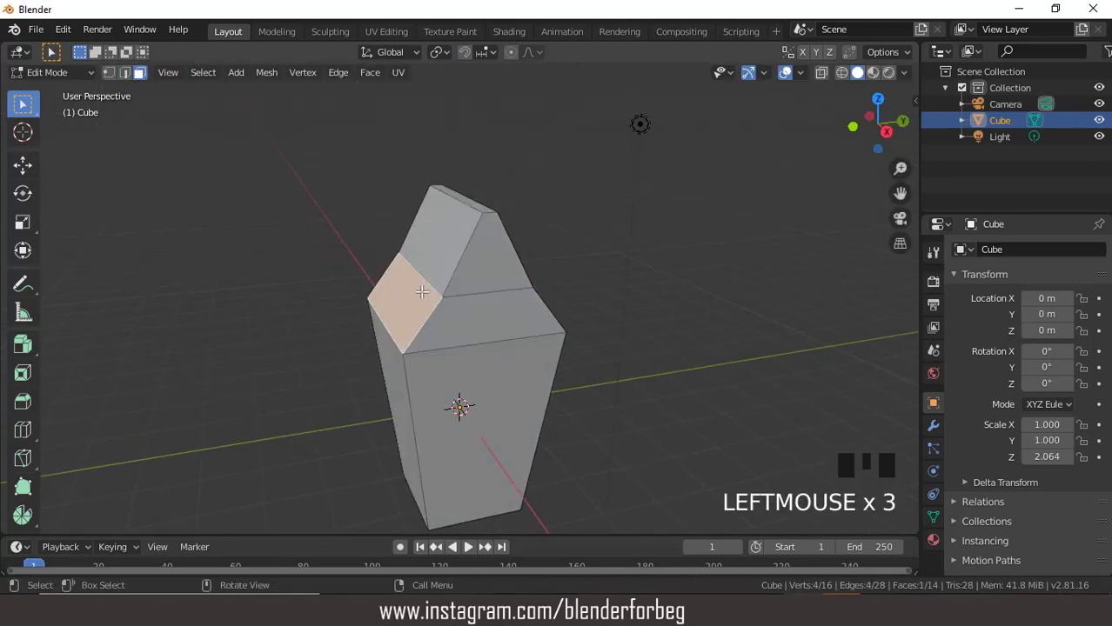
left_click(449, 233, "shift")
left_click(462, 200, "shift")
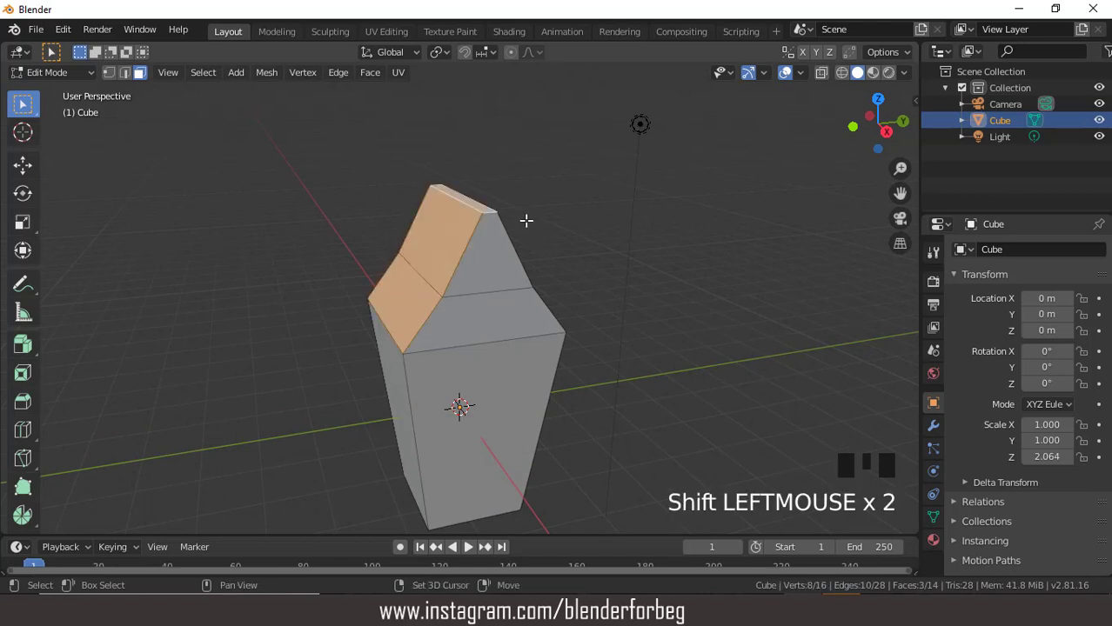
middle_click_drag(526, 218, 442, 230)
left_click(478, 269, "shift")
left_click(521, 317, "shift")
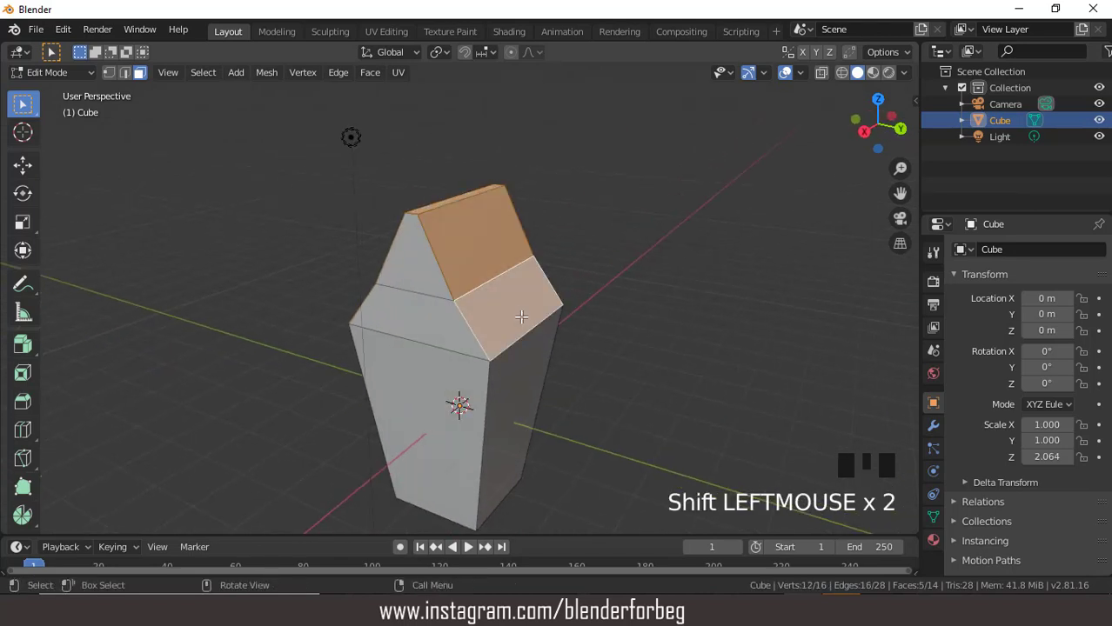
key("KP_3")
key("e")
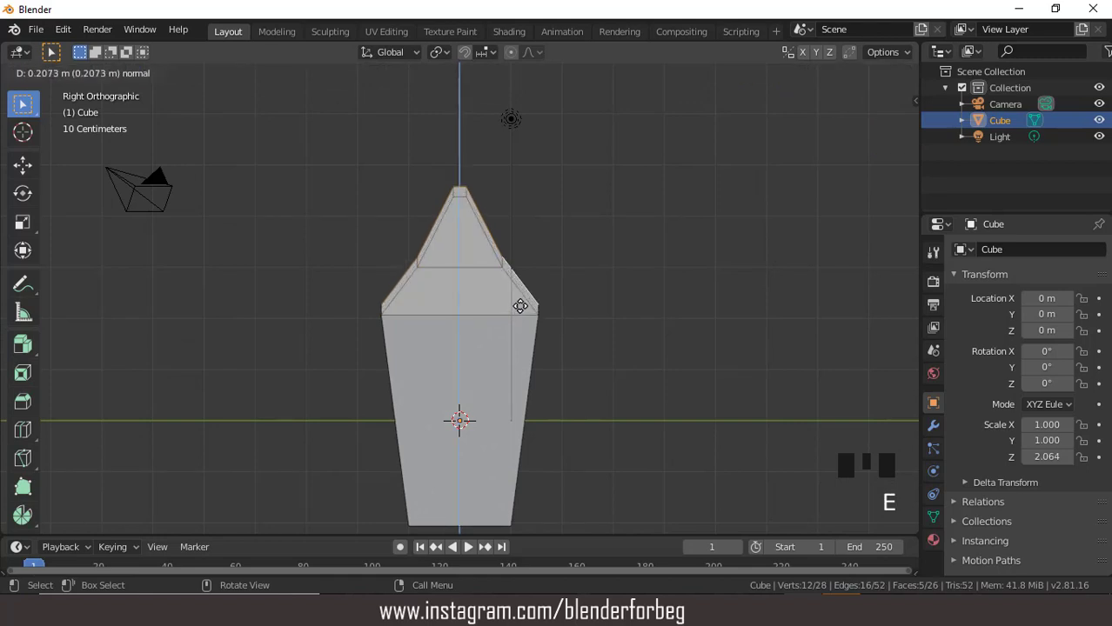
left_click(520, 306)
- Extrude the thin lower edge faces of both roof slopes individually outward to form the eaves
middle_click_drag(426, 270, 450, 298)
double_click(426, 319)
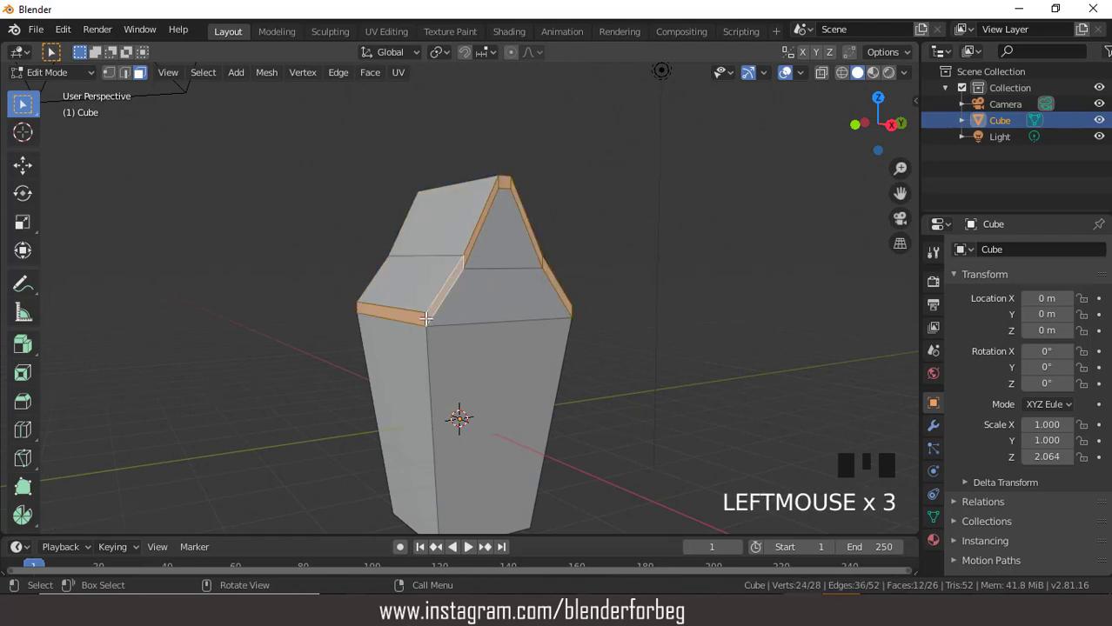
left_click(400, 318)
middle_click_drag(442, 326, 460, 318)
left_click(481, 311, "shift")
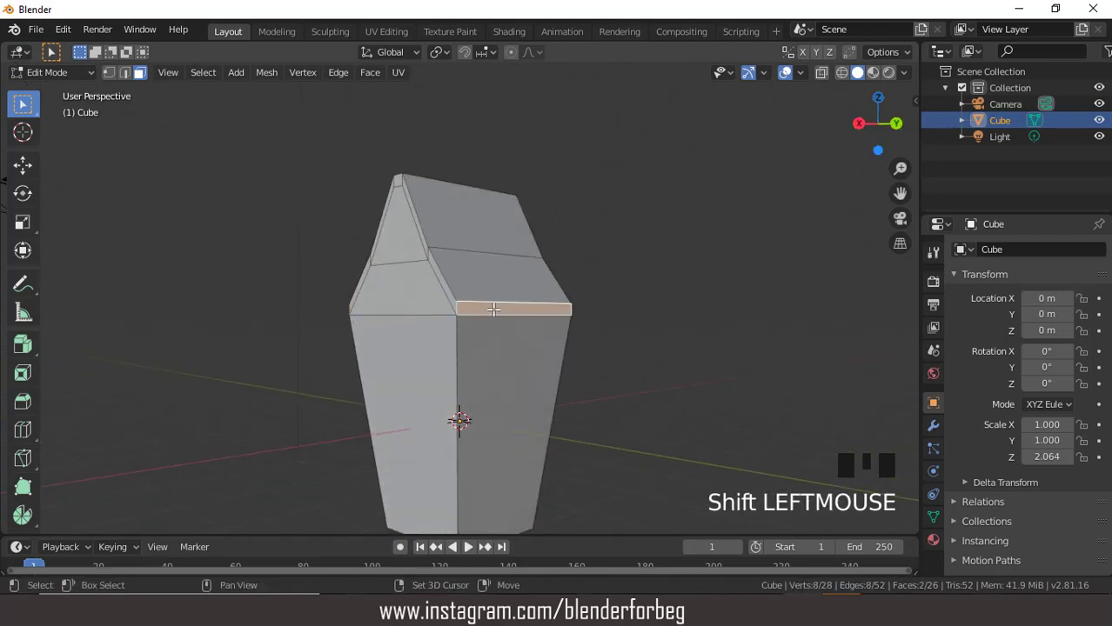
left_click_drag(23, 344, 92, 418)
left_click_drag(656, 409, 590, 398)
- Move the ends of both eaves down along Z so they continue the slope of the roof
key("KP_3")
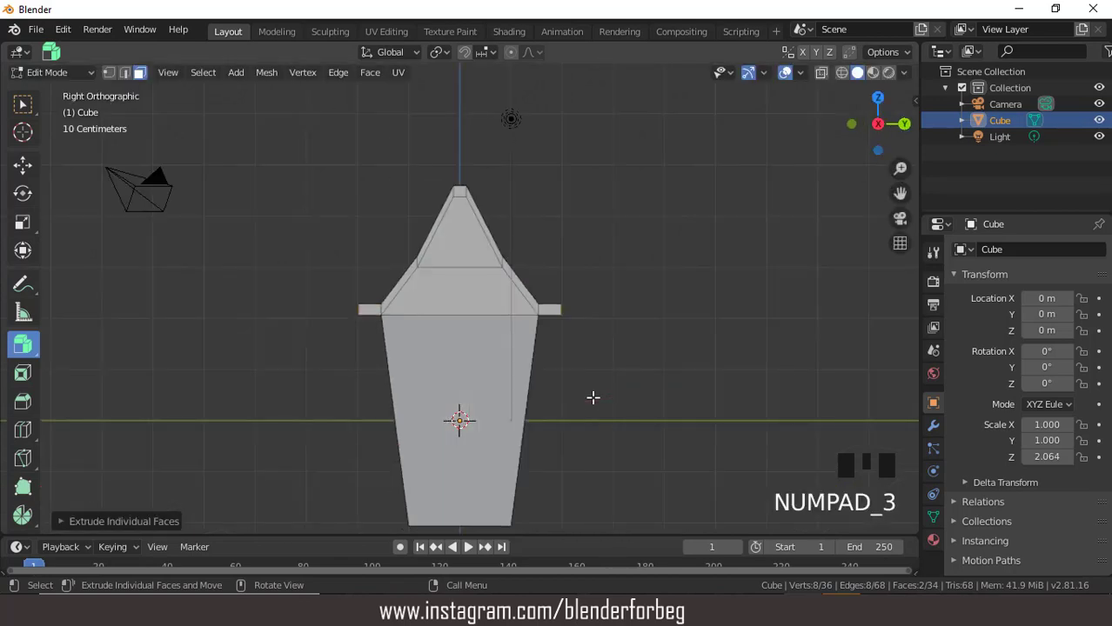
key("g")
key("z")
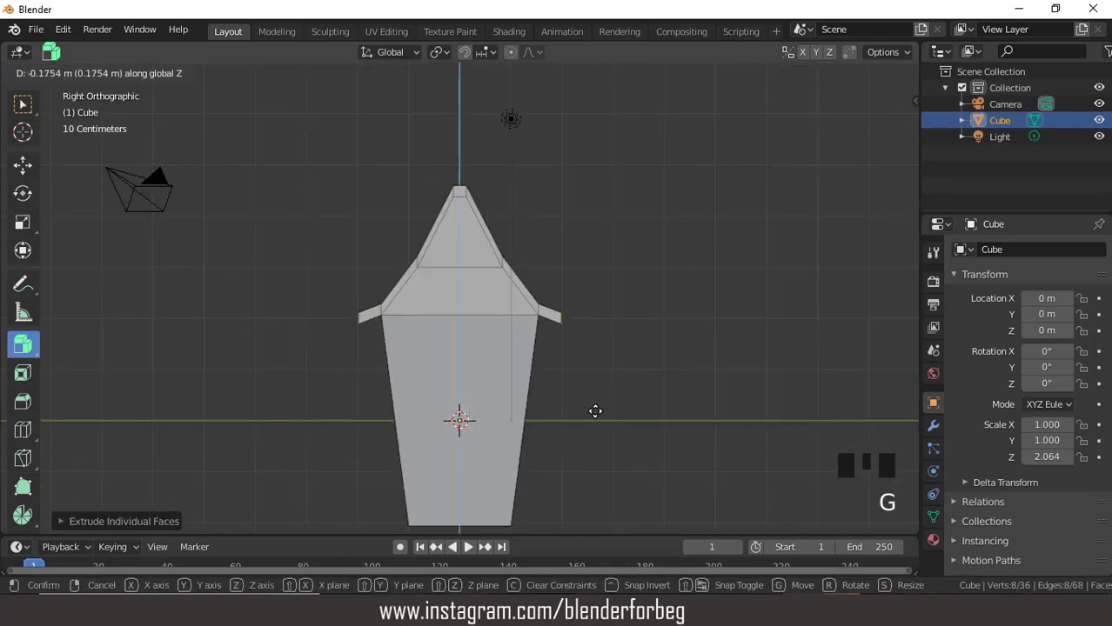
left_click(596, 420)
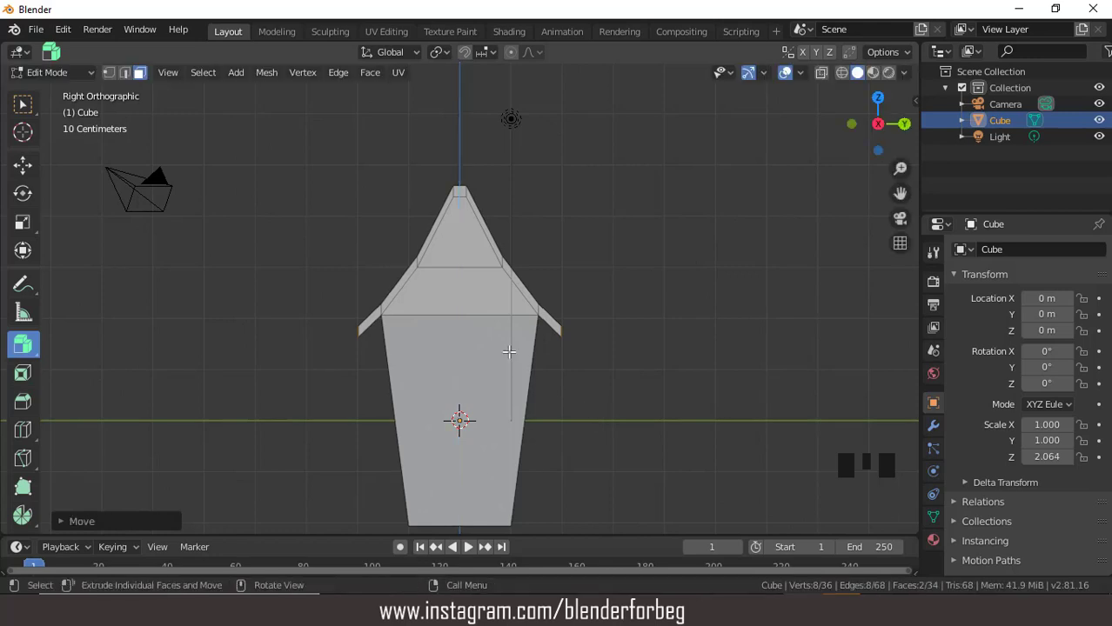
- Extrude the roof's gable-end rim faces individually outward at front and back, leaving out the two eave end faces
middle_click_drag(509, 352, 390, 309)
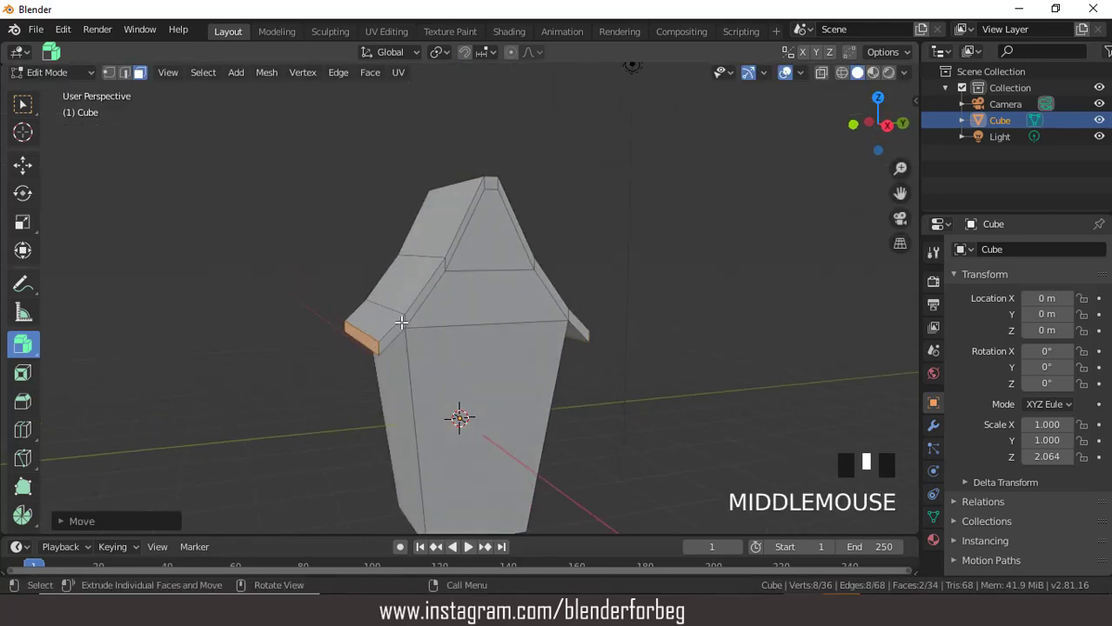
left_click(401, 323)
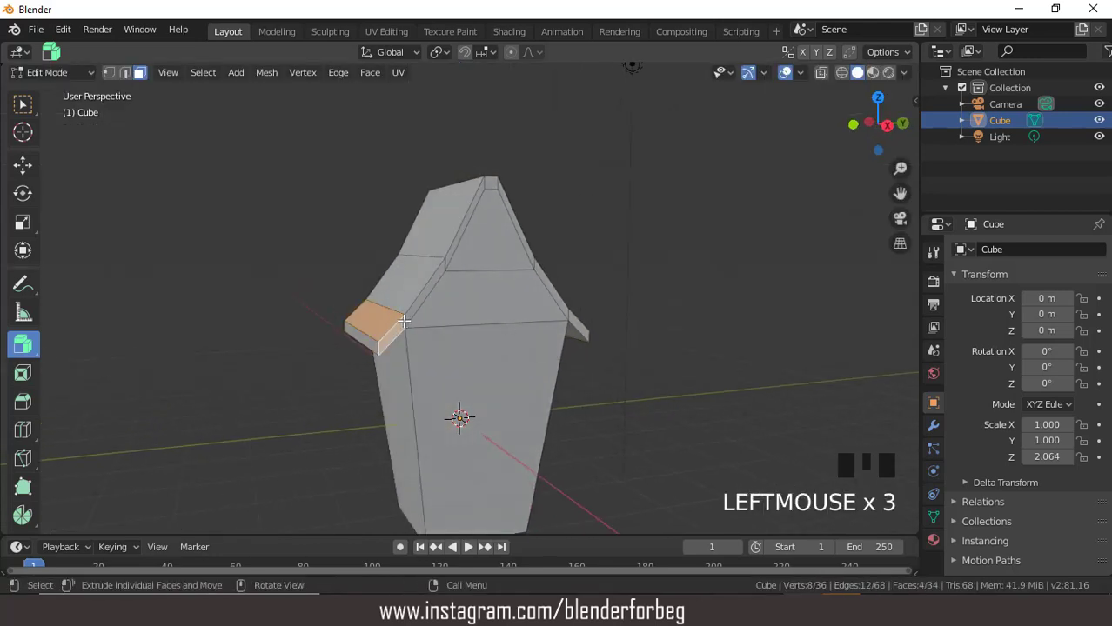
left_click(404, 322, "alt")
mouse_move(404, 322)
middle_mouse_down()
mouse_move(389, 288)
mouse_move(393, 337)
middle_mouse_up()
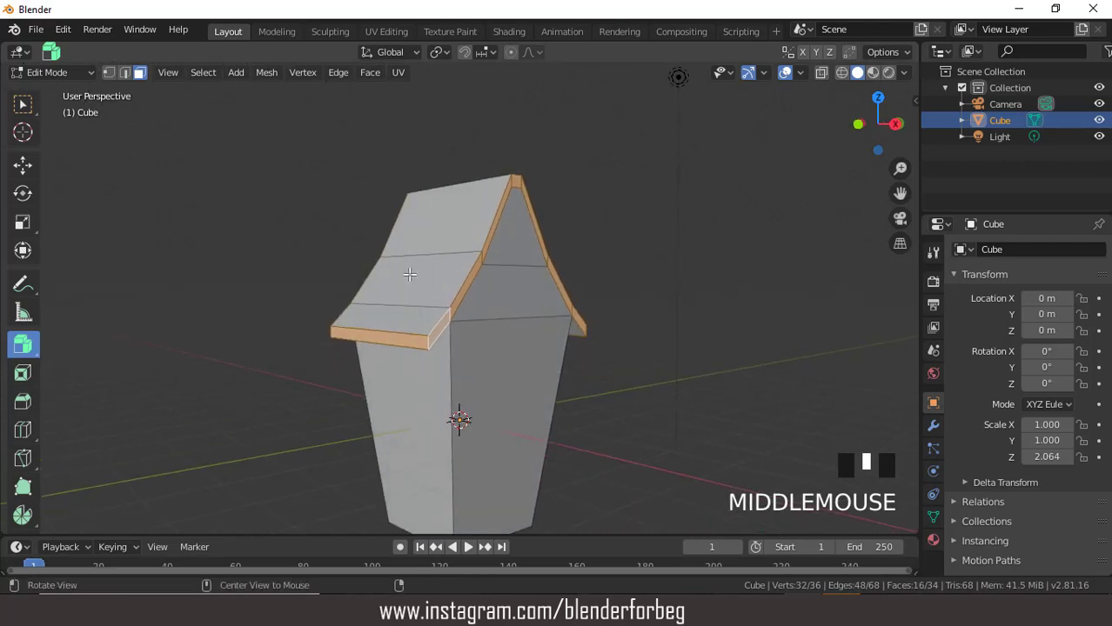
left_click(393, 338, "shift")
middle_click_drag(515, 352, 286, 338)
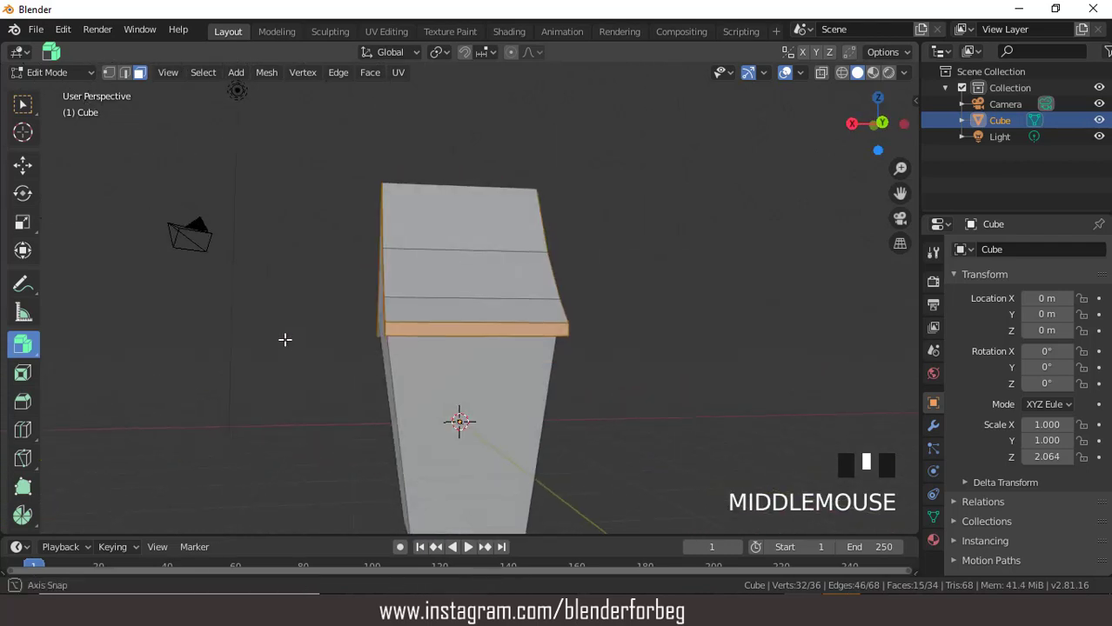
left_click(429, 332, "shift")
middle_click_drag(596, 353, 564, 372)
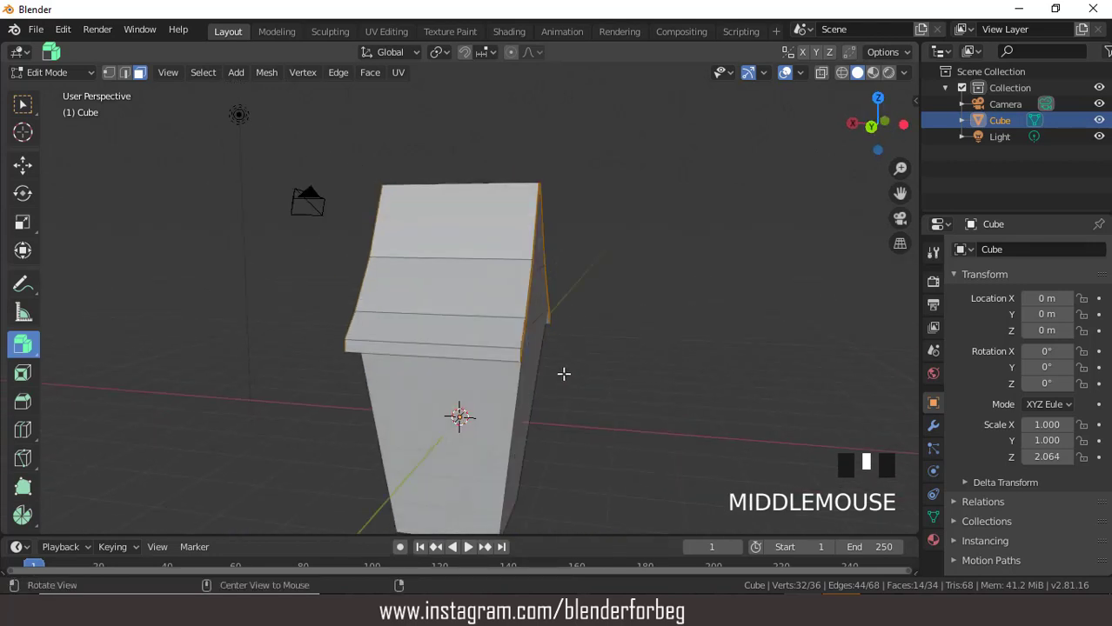
left_click(24, 348)
left_click_drag(627, 374, 576, 372)
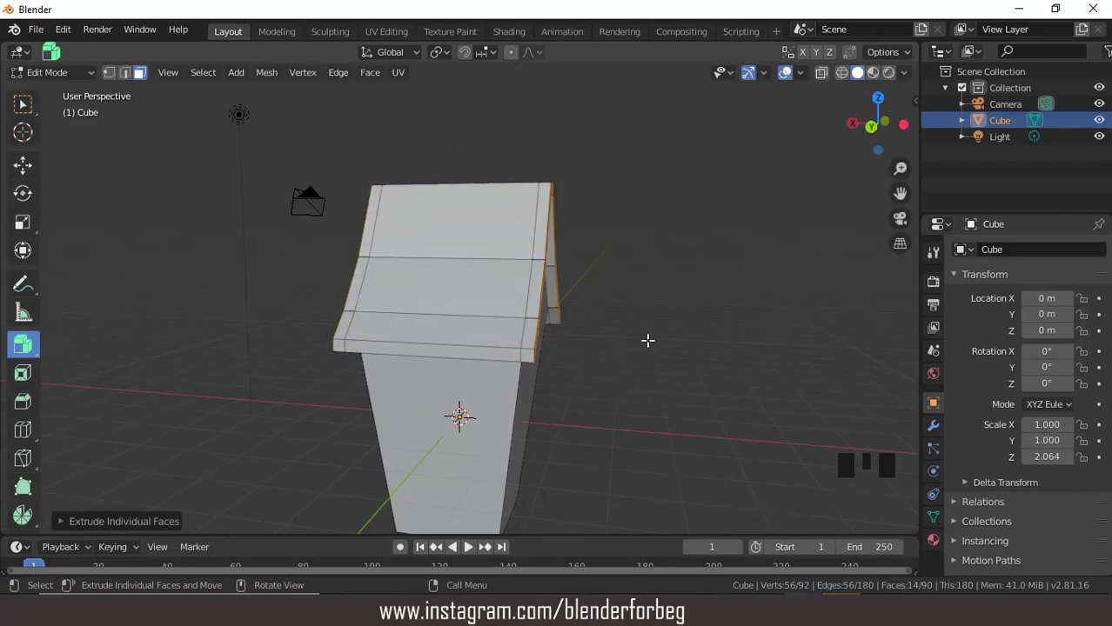
- Inset the six large roof slope faces, three on each side, together to leave a narrow border around each slope
middle_click_drag(647, 341, 761, 360)
left_click(483, 352)
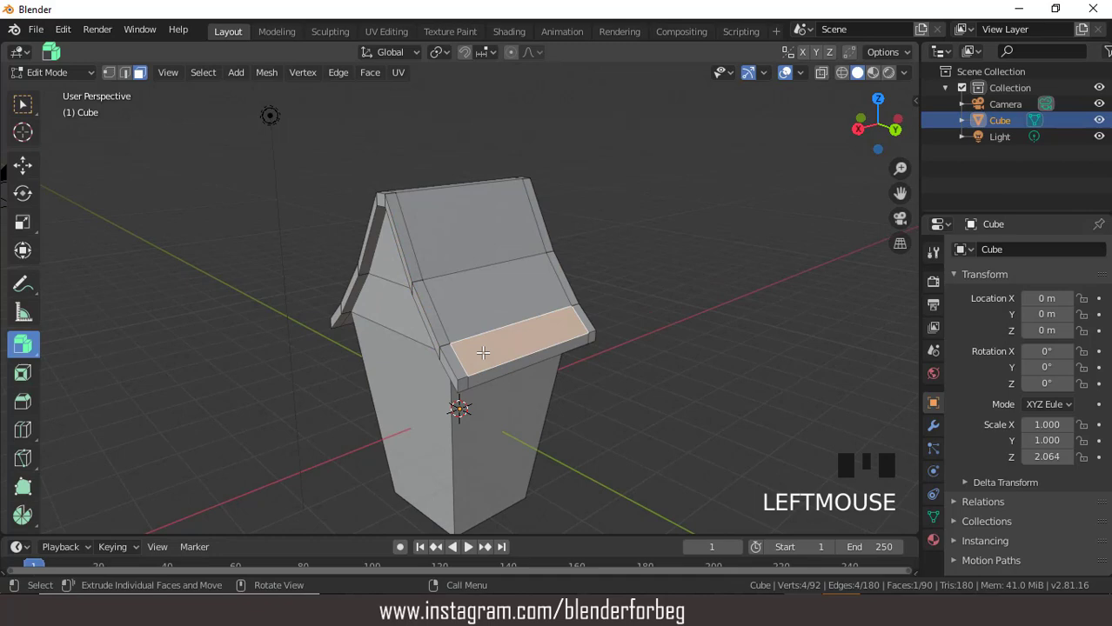
left_click(481, 305, "shift")
left_click(469, 226, "shift")
middle_click_drag(349, 259, 479, 245)
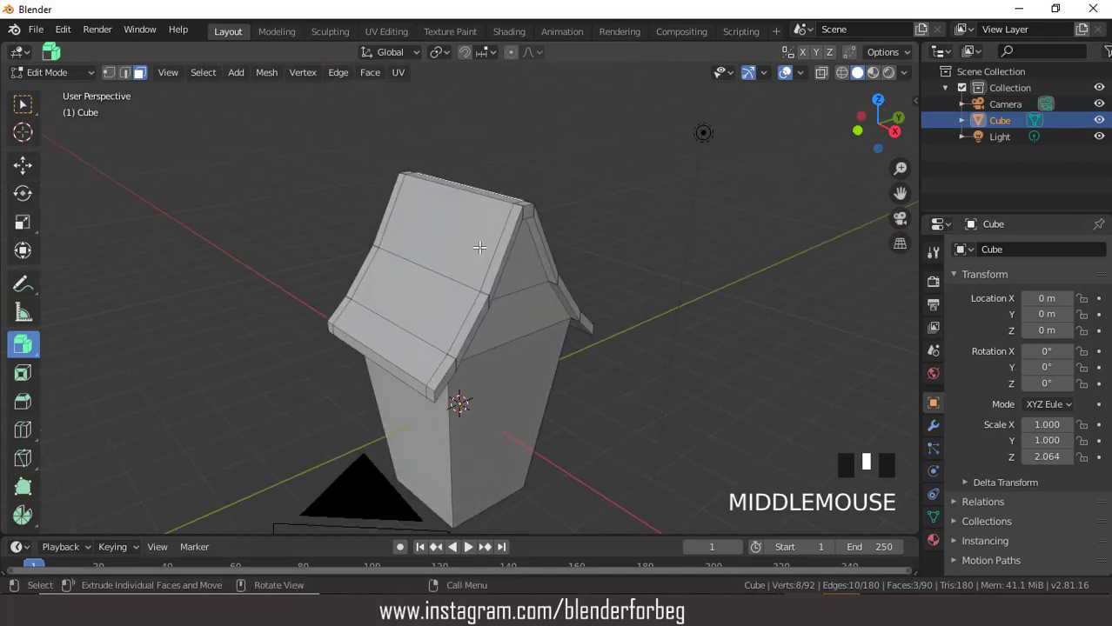
left_click(474, 240, "shift")
left_click(426, 300, "shift")
left_click(396, 338, "shift")
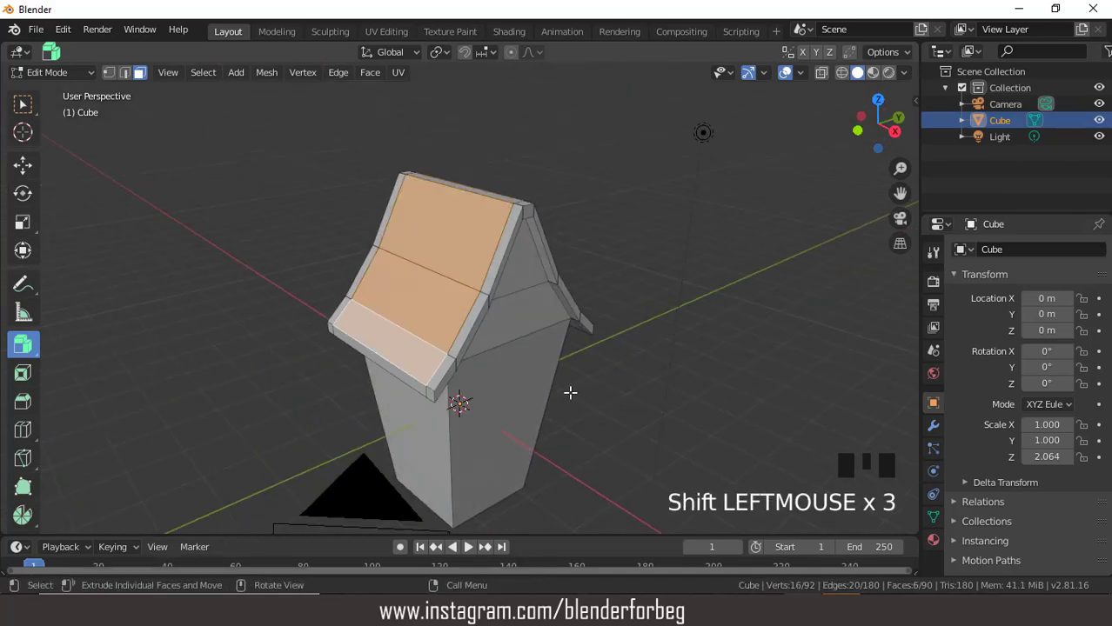
middle_click_drag(568, 390, 536, 386)
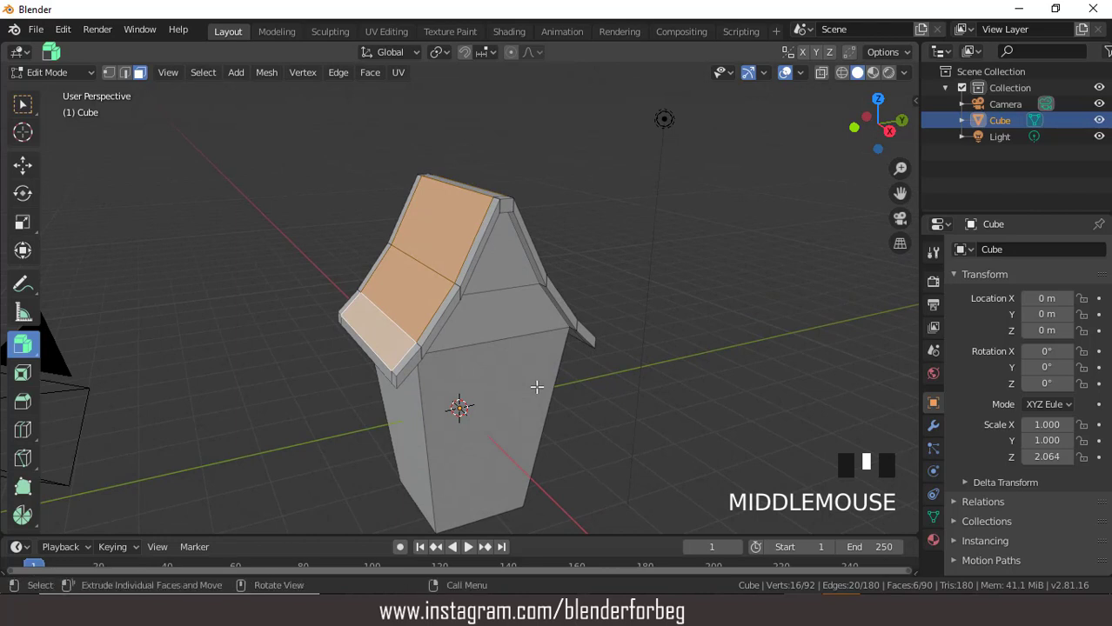
key("i")
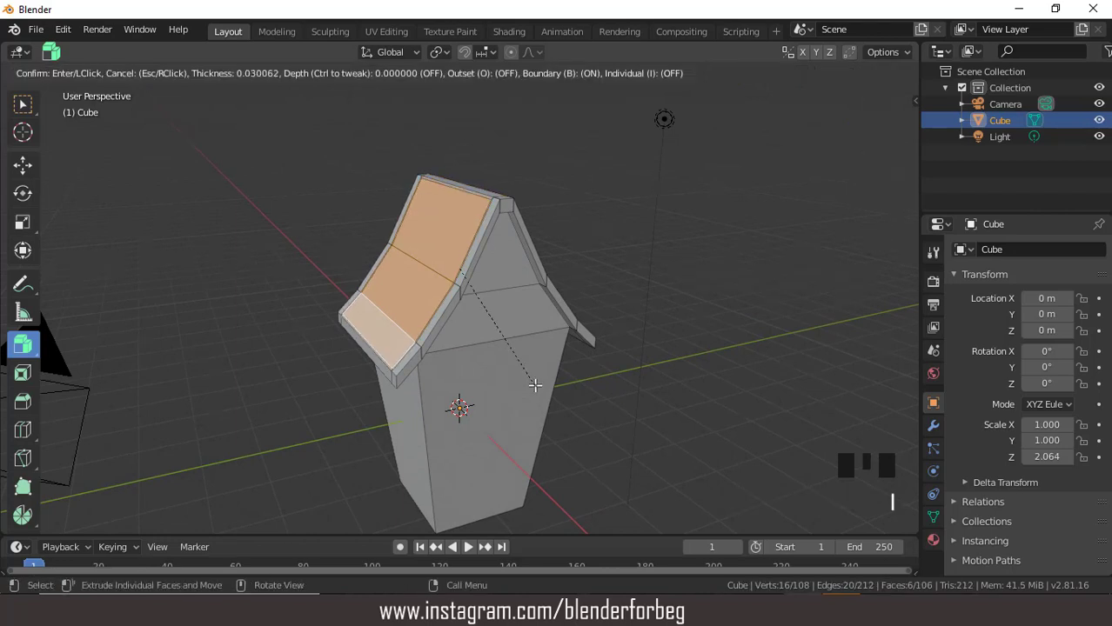
left_click(534, 384)
- Extrude the inset slope faces about 0.2 m inward to recess both roof panels
key("e")
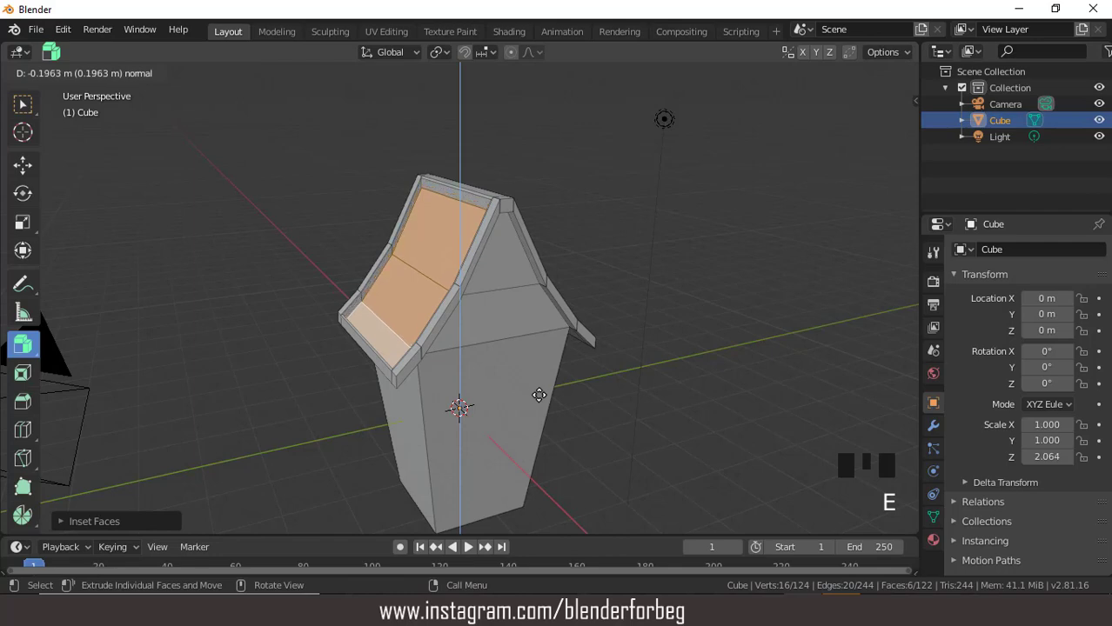
left_click(540, 395)
middle_click_drag(500, 359, 543, 380)
key("KP_1")
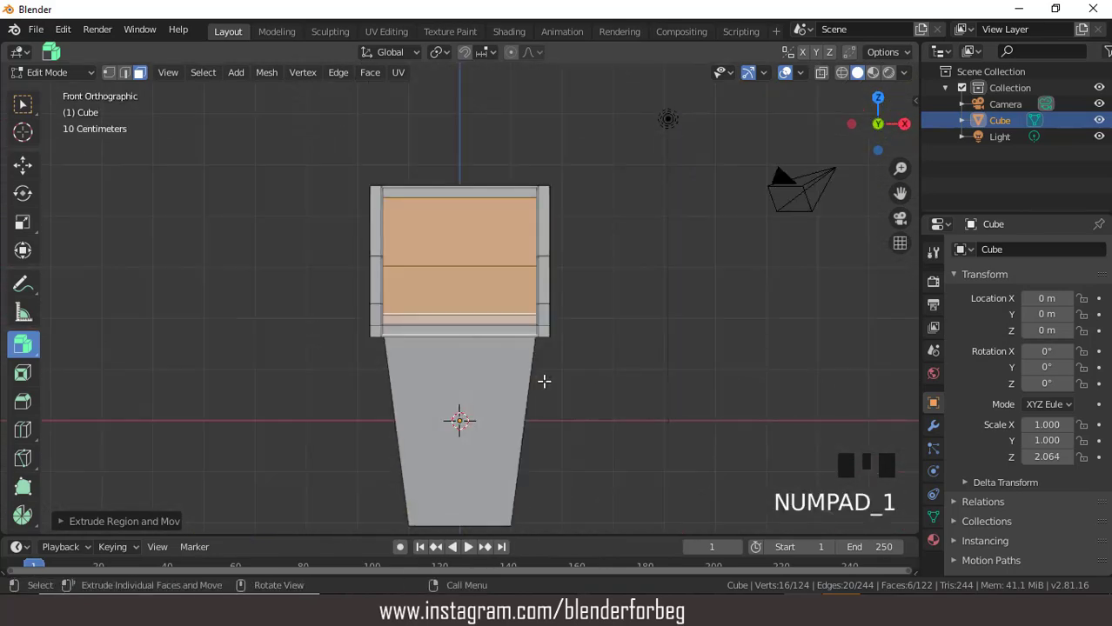
middle_click_drag(543, 381, 532, 339)
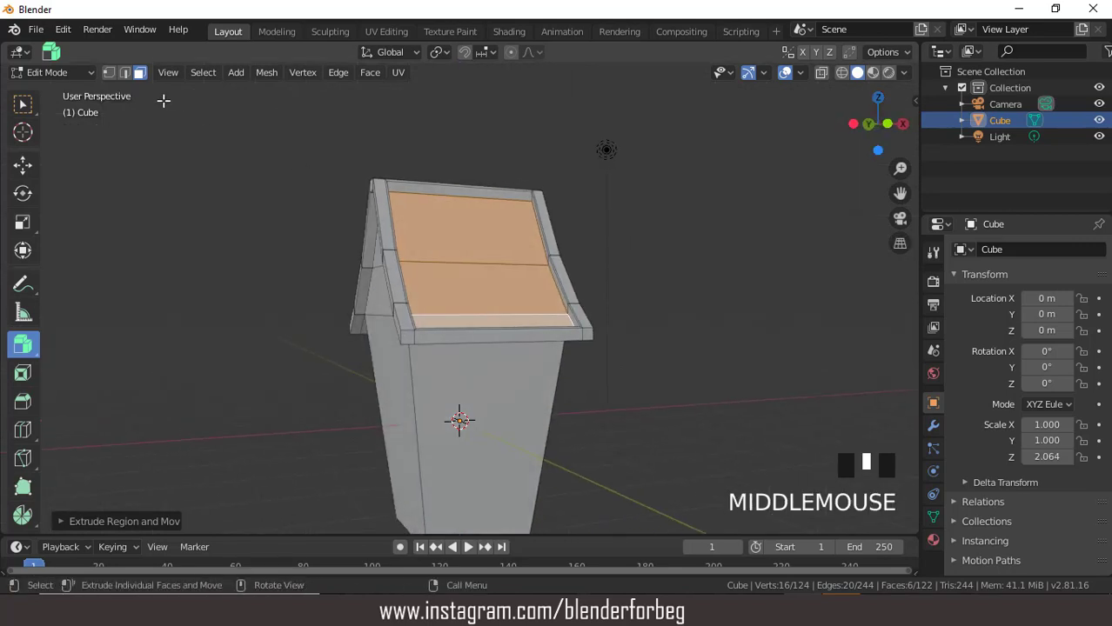
- Finish editing the house mesh and return to Object Mode
left_click(35, 73)
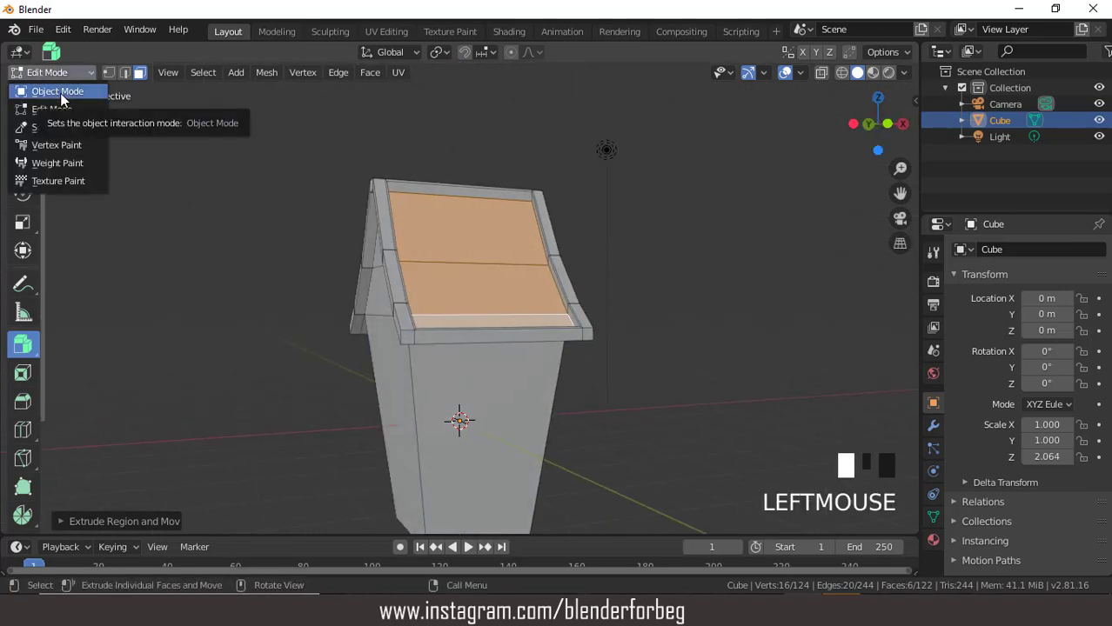
left_click(508, 386)
middle_click_drag(360, 350, 401, 361)
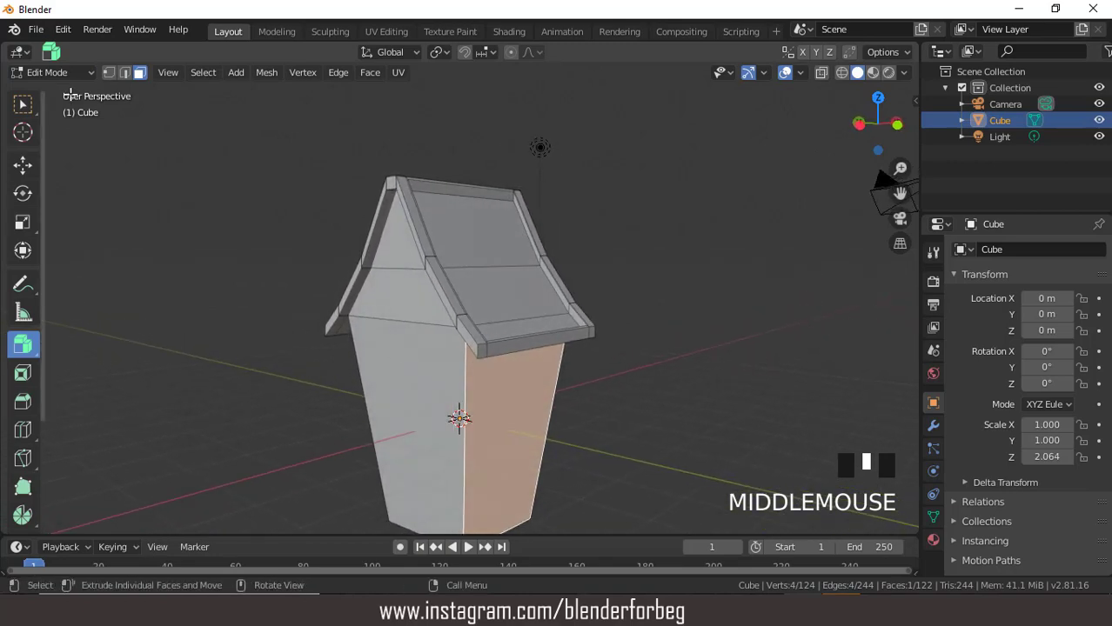
left_click(54, 79)
left_click(60, 97)
middle_click_drag(613, 195, 585, 182)
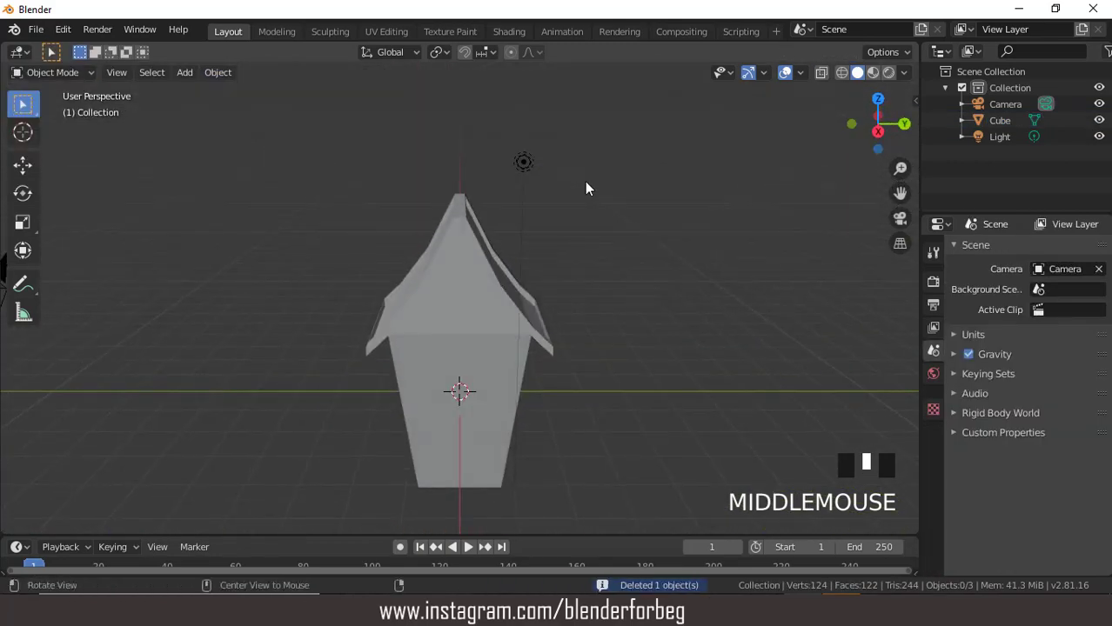
- Add a plane mesh and move it about 3.7 m along X so it lies beside the house
left_click(182, 73)
mouse_move(193, 90)
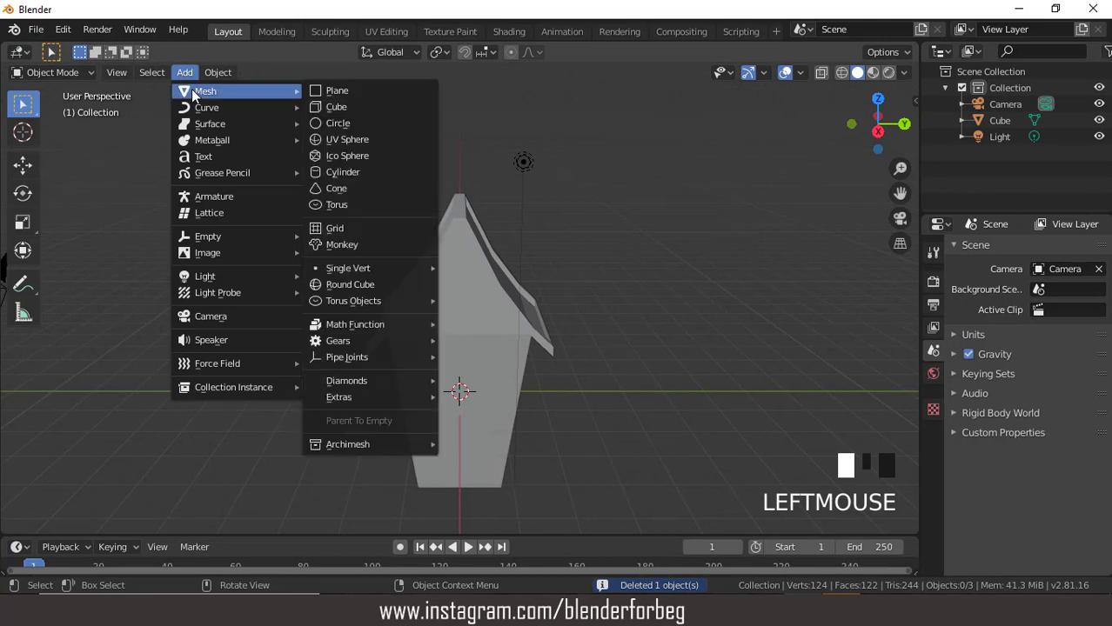
left_click(347, 90)
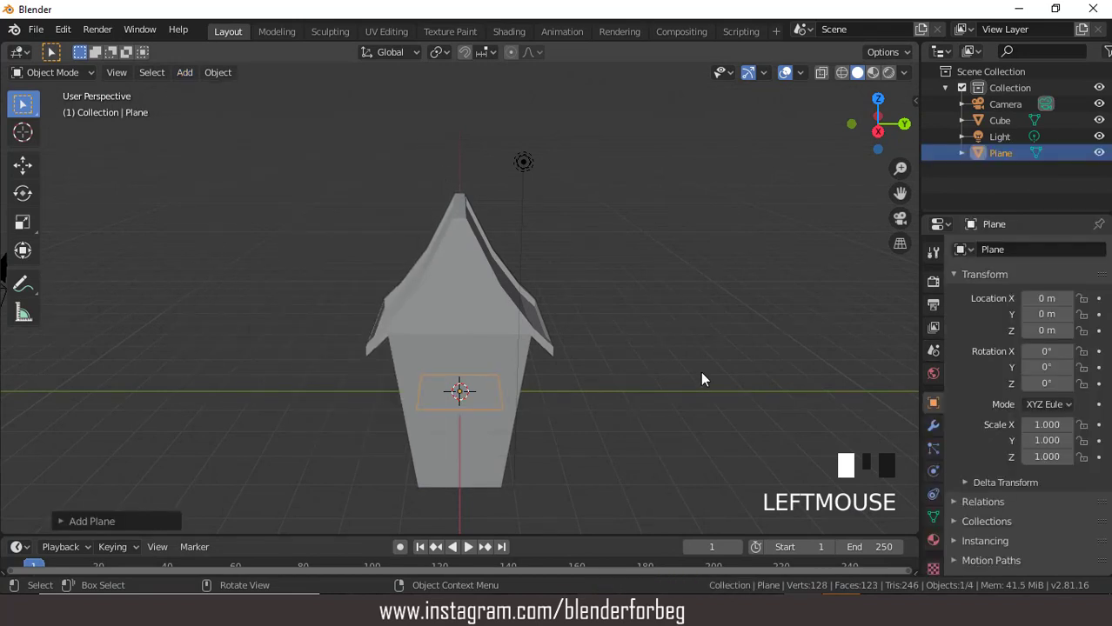
key("g")
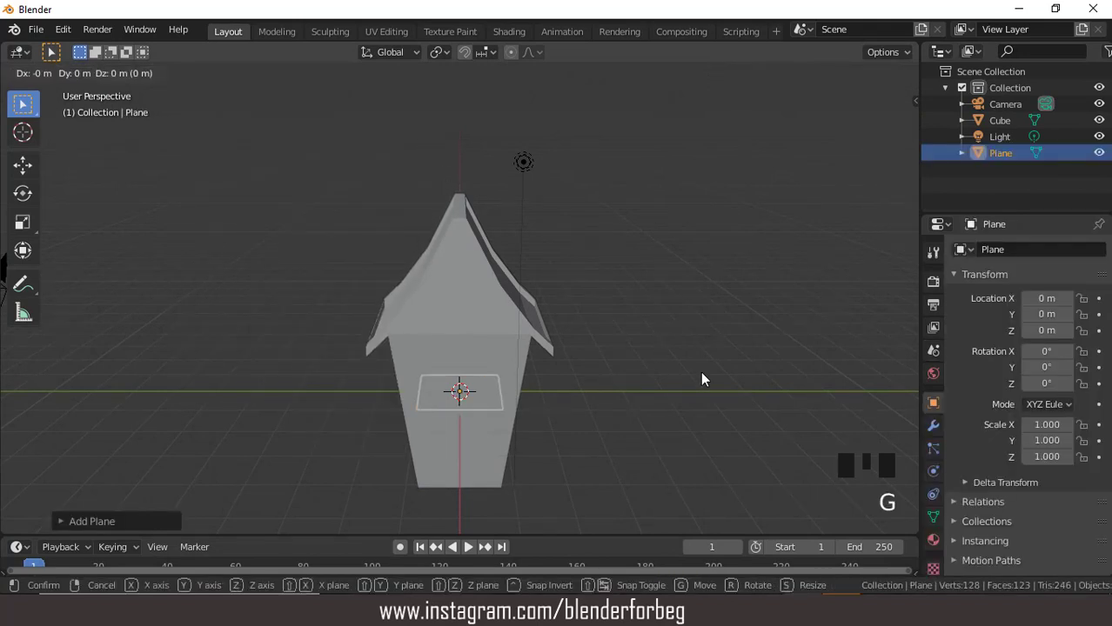
key("x")
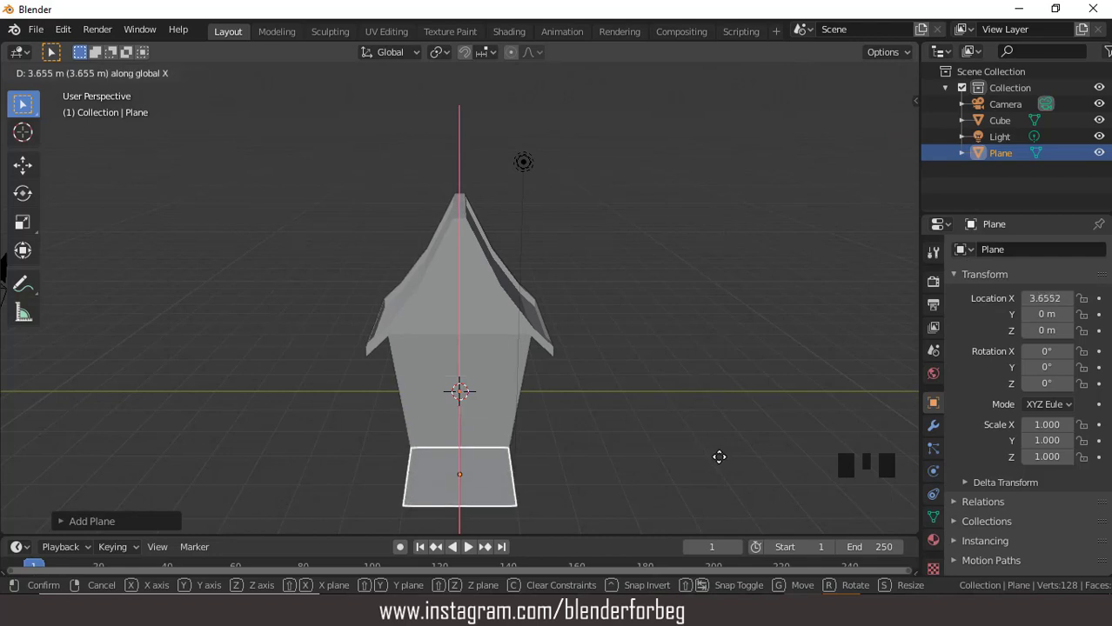
left_click(721, 464)
- Inset the plane's face in Edit Mode to leave a narrow, even border around it
middle_click_drag(721, 464, 548, 345)
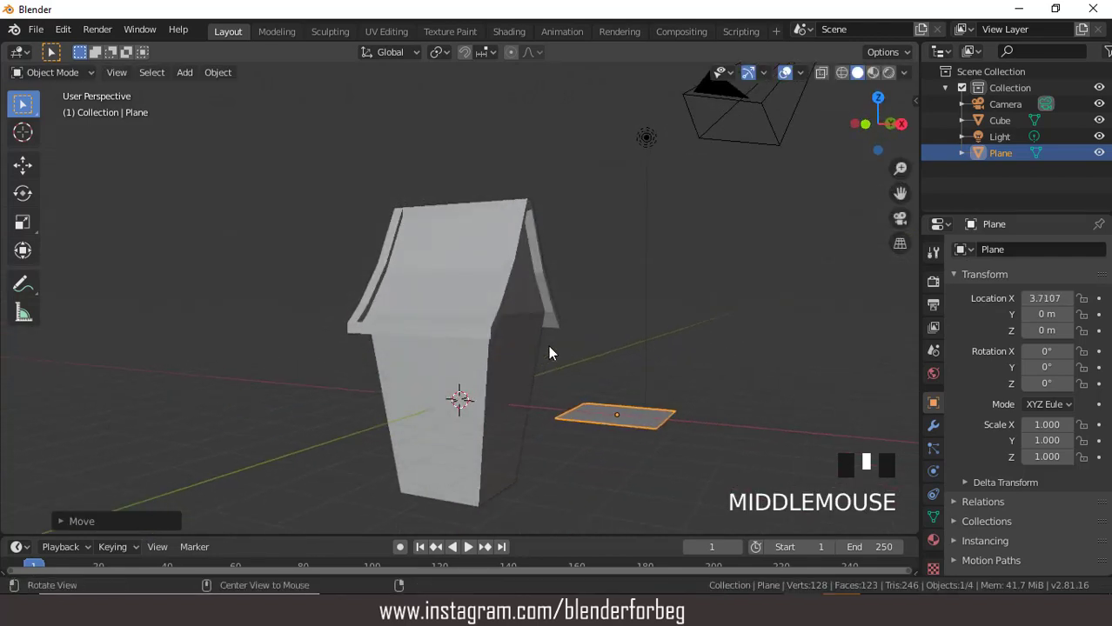
key("KP_7")
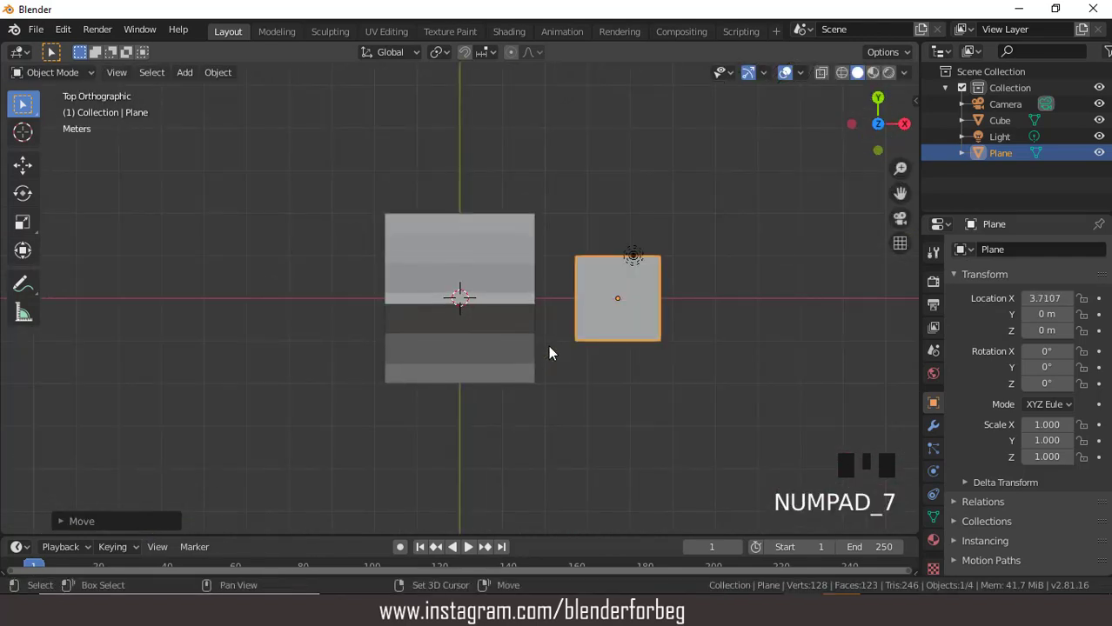
key("shift+b")
left_click_drag(551, 193, 737, 412)
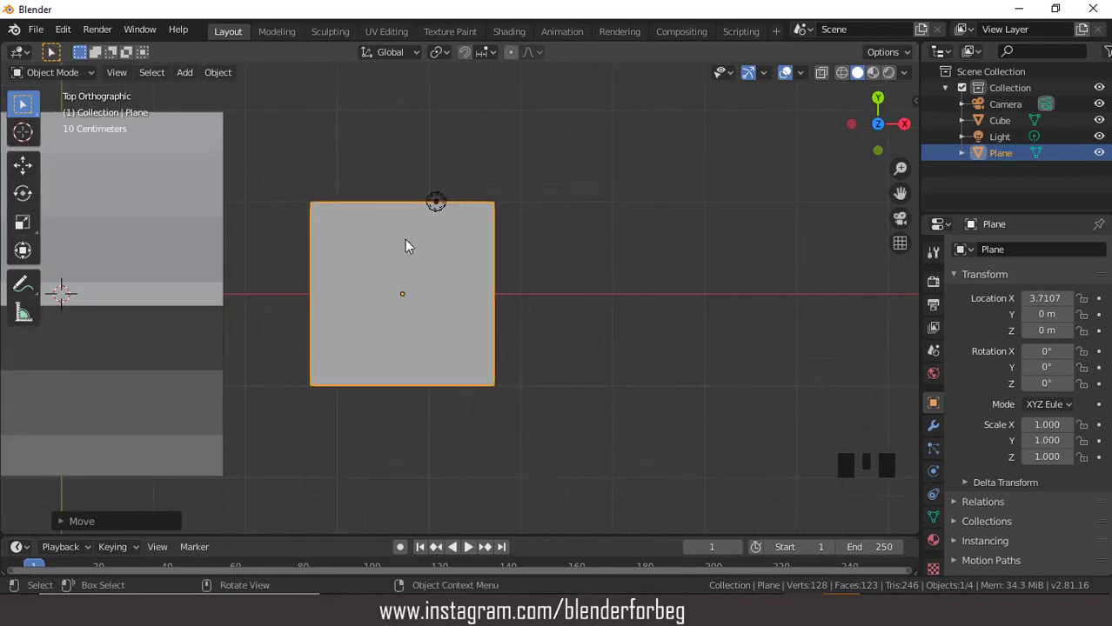
key("ctrl+KP_4")
key("ctrl+KP_4")
key("ctrl+KP_4")
key("ctrl+KP_4")
key("ctrl+KP_4")
key("ctrl+KP_4")
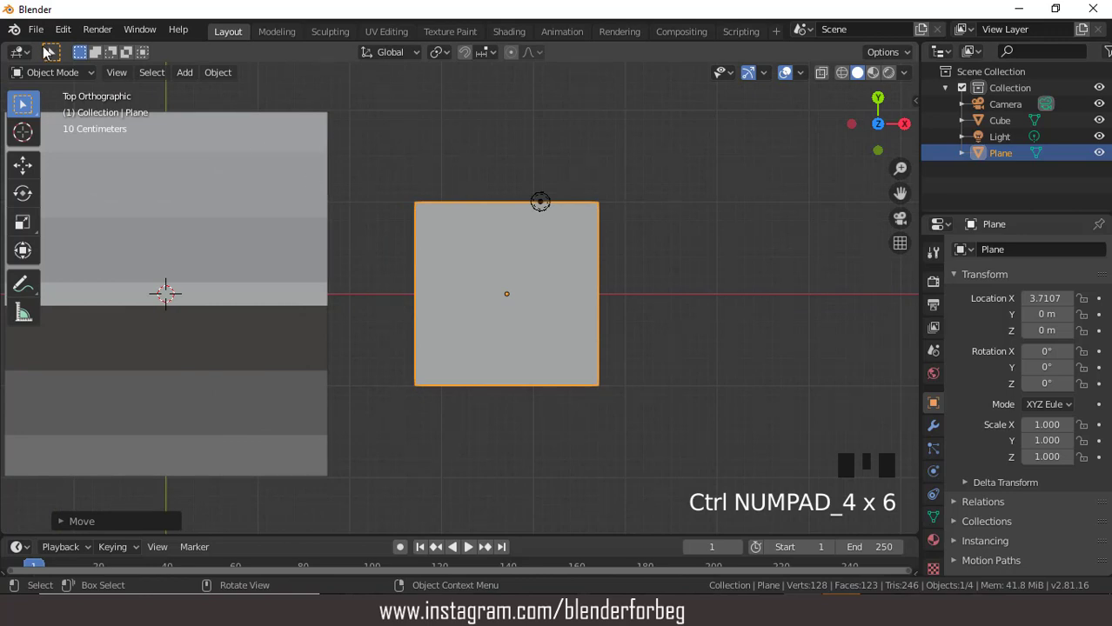
left_click(53, 72)
left_click(59, 112)
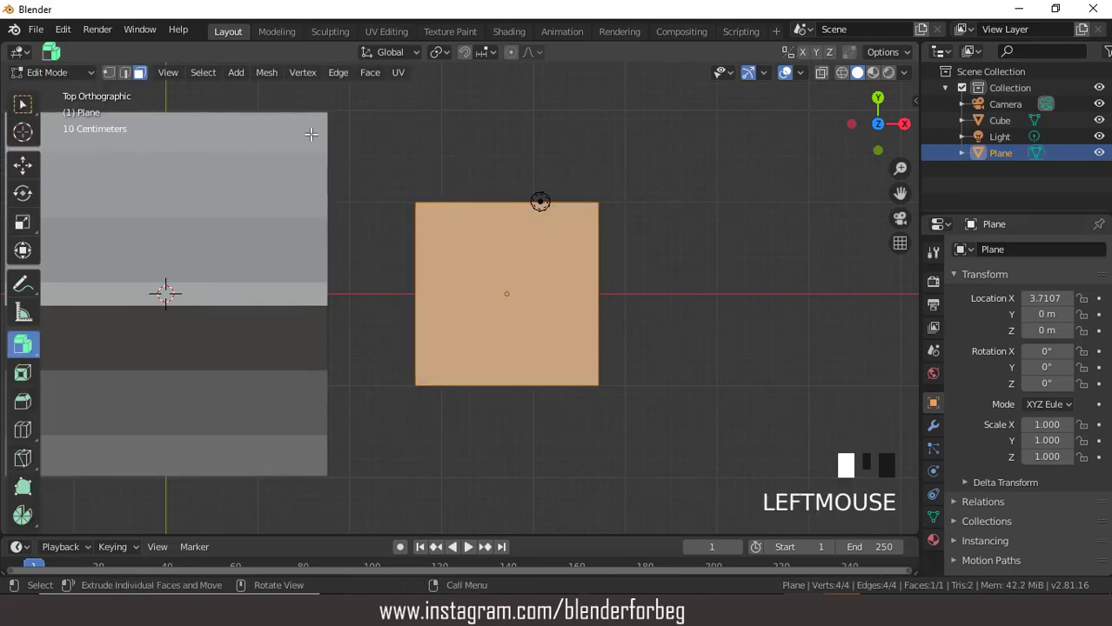
left_click(591, 281)
key("i")
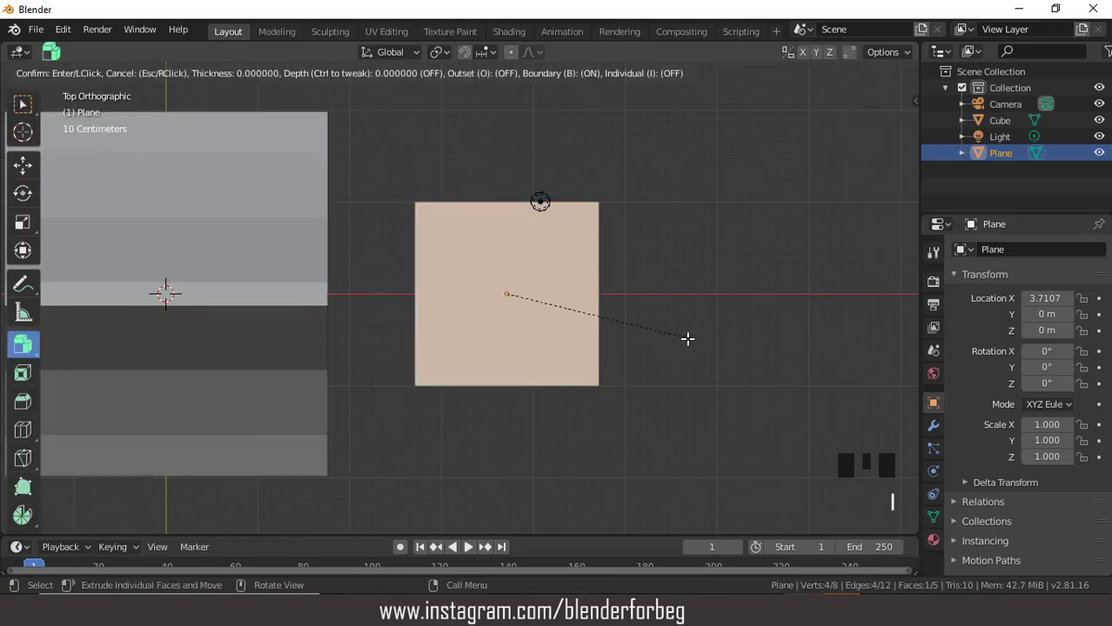
left_click(635, 330)
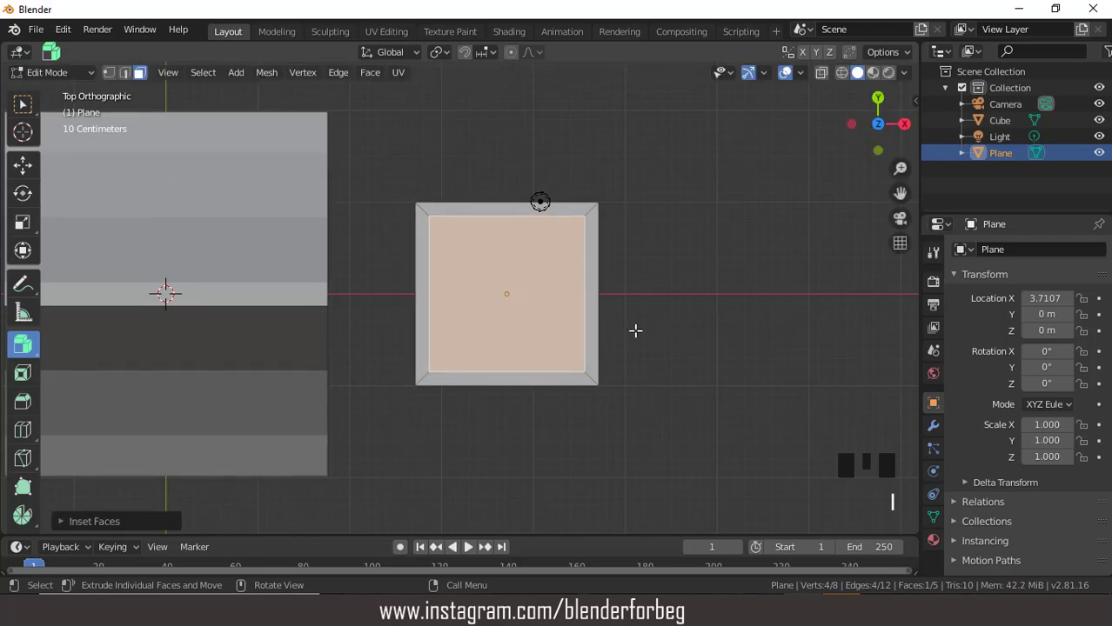
- Delete the plane's inner face and extrude the remaining square frame about 0.13 m upward
key("Delete")
left_click(635, 333)
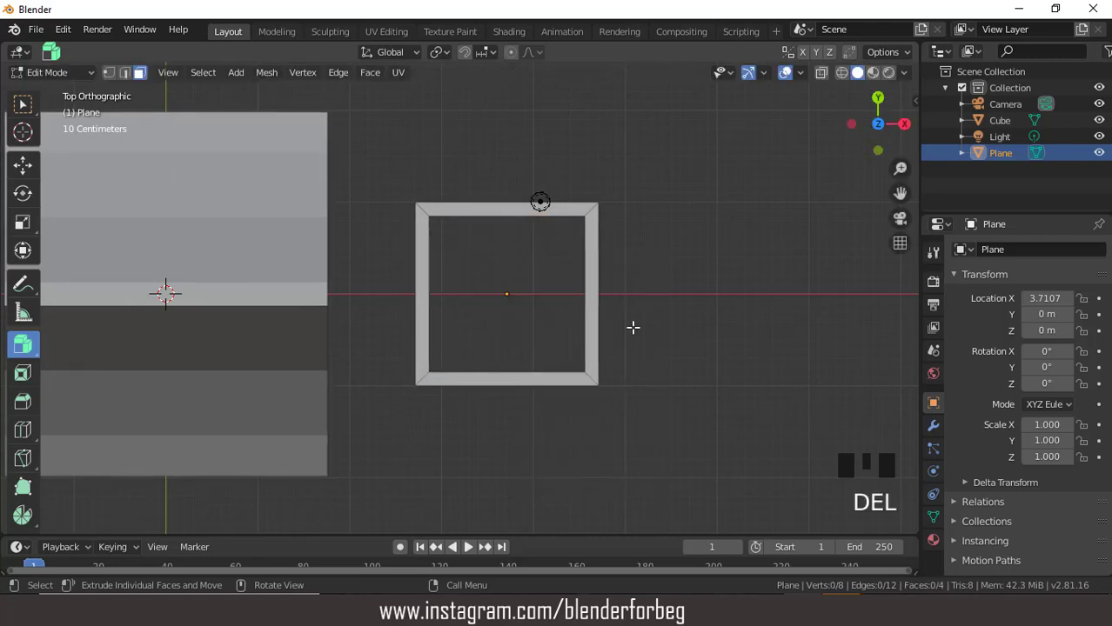
double_click(588, 213)
middle_click_drag(634, 269, 594, 166)
key("e")
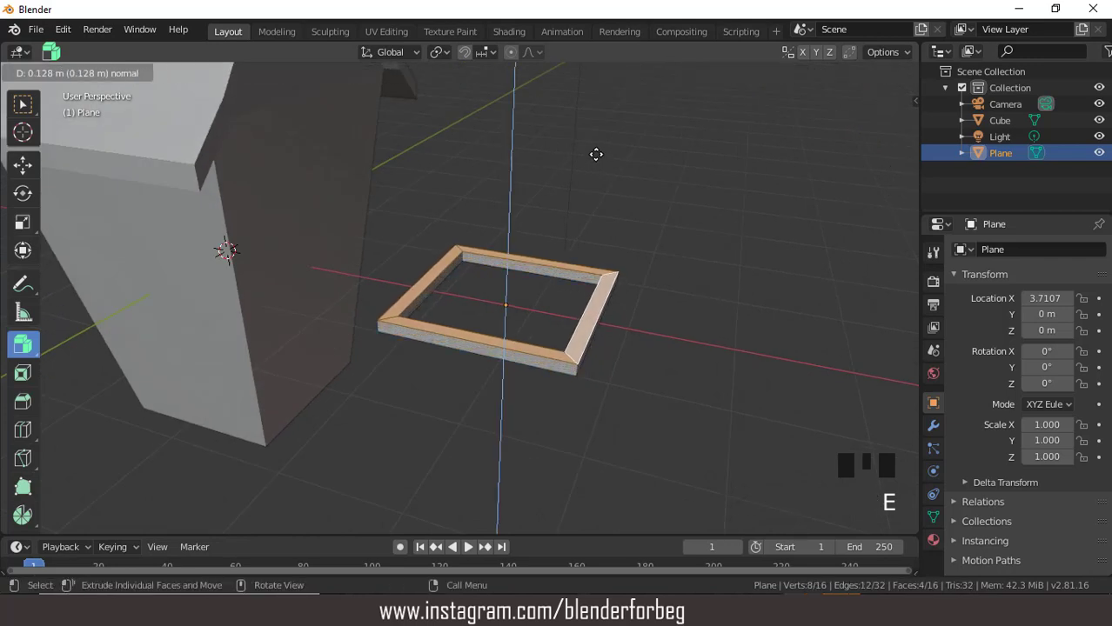
left_click(595, 149)
- Add three evenly spaced loop cuts across the side of the frame nearest the house
middle_click_drag(657, 253, 435, 261)
left_click(432, 259)
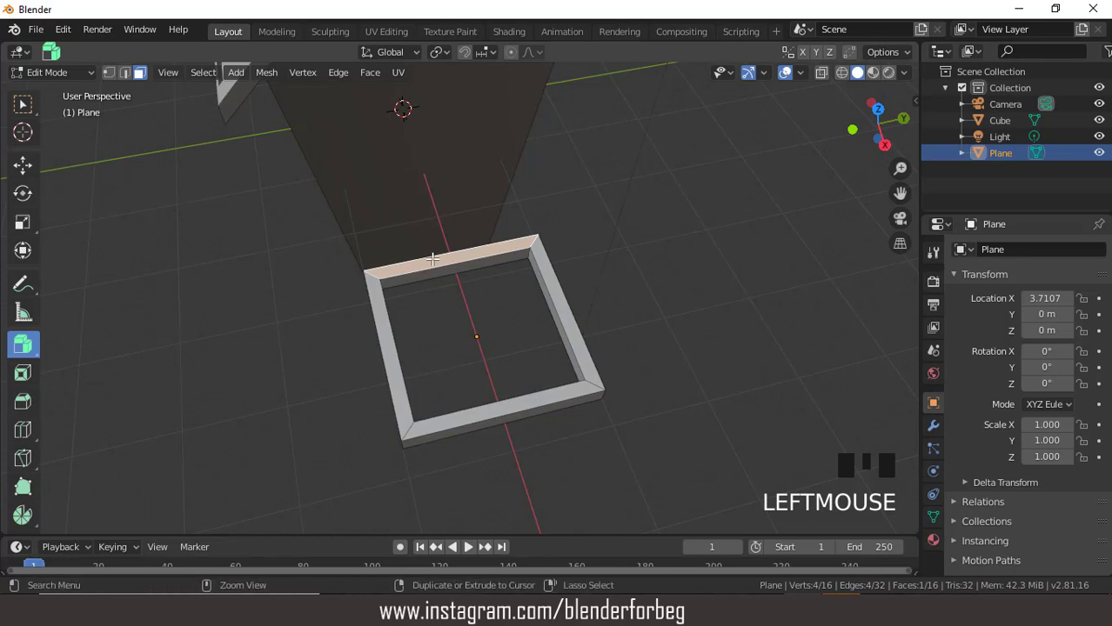
key("ctrl+r")
left_click(432, 259)
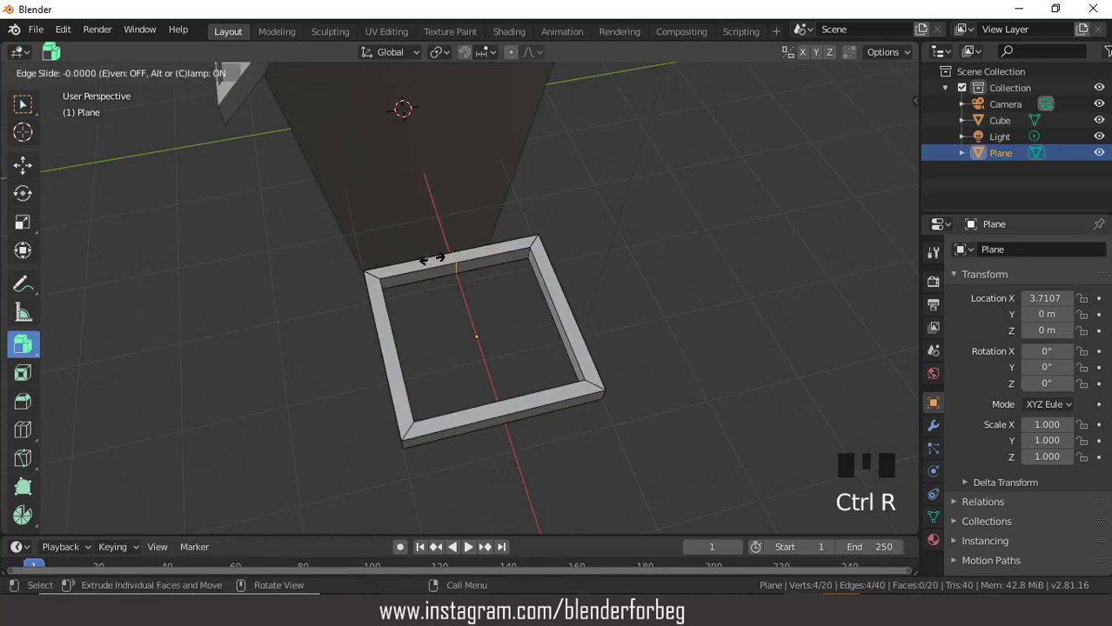
right_click(432, 259)
left_click(60, 522)
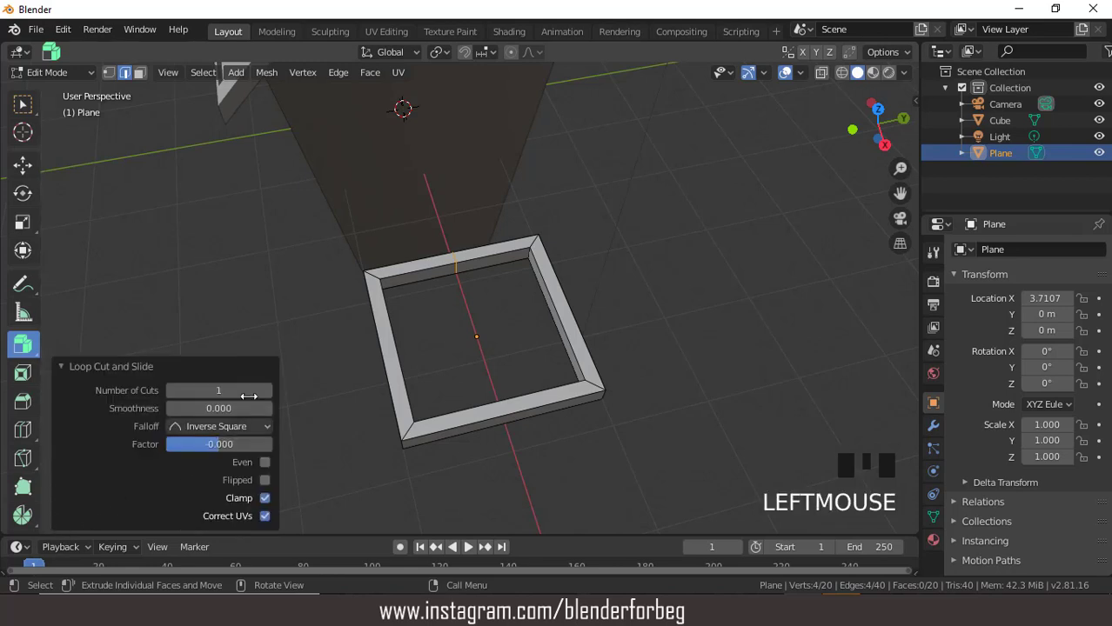
left_click(267, 390)
left_click(267, 391)
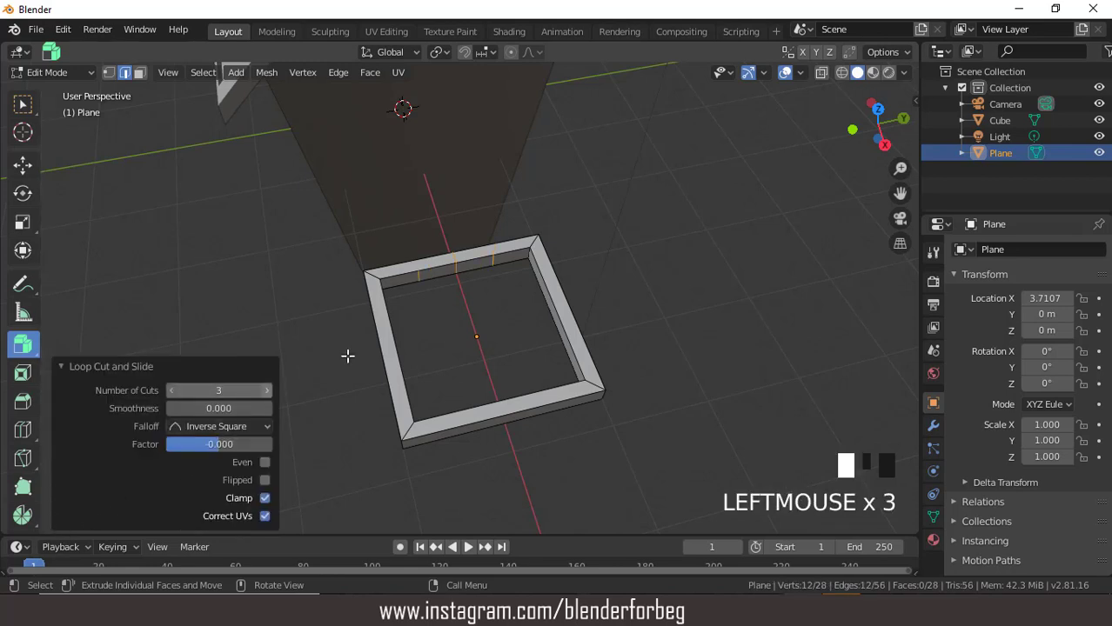
- Move the middle edge loop of that side about 0.46 m along negative X to form a peak
middle_click_drag(519, 320, 468, 273)
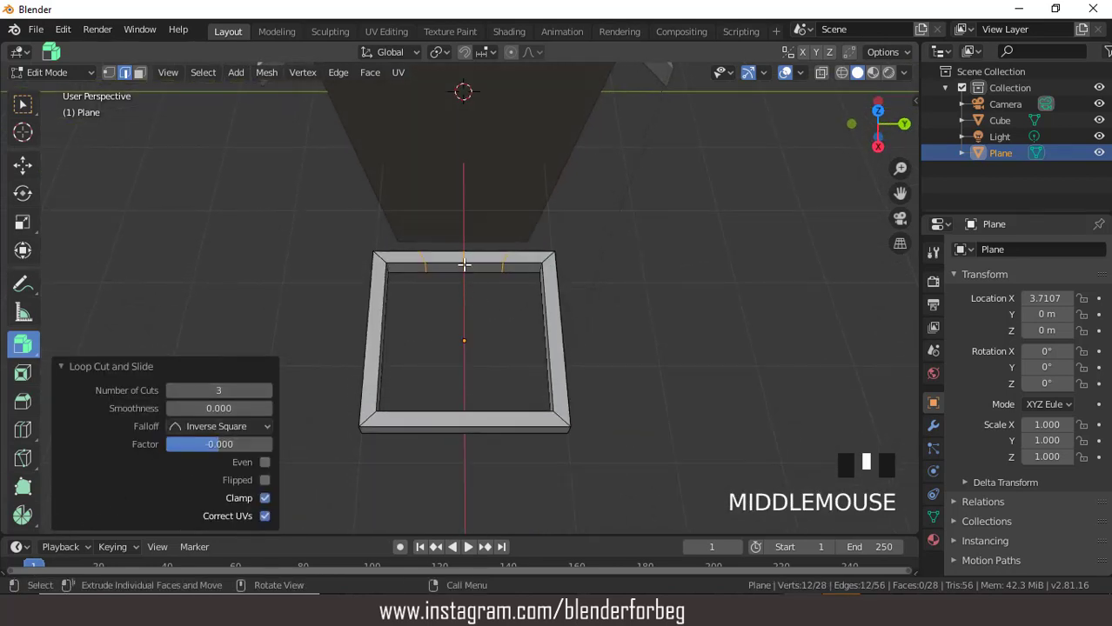
triple_click(463, 264)
key("g")
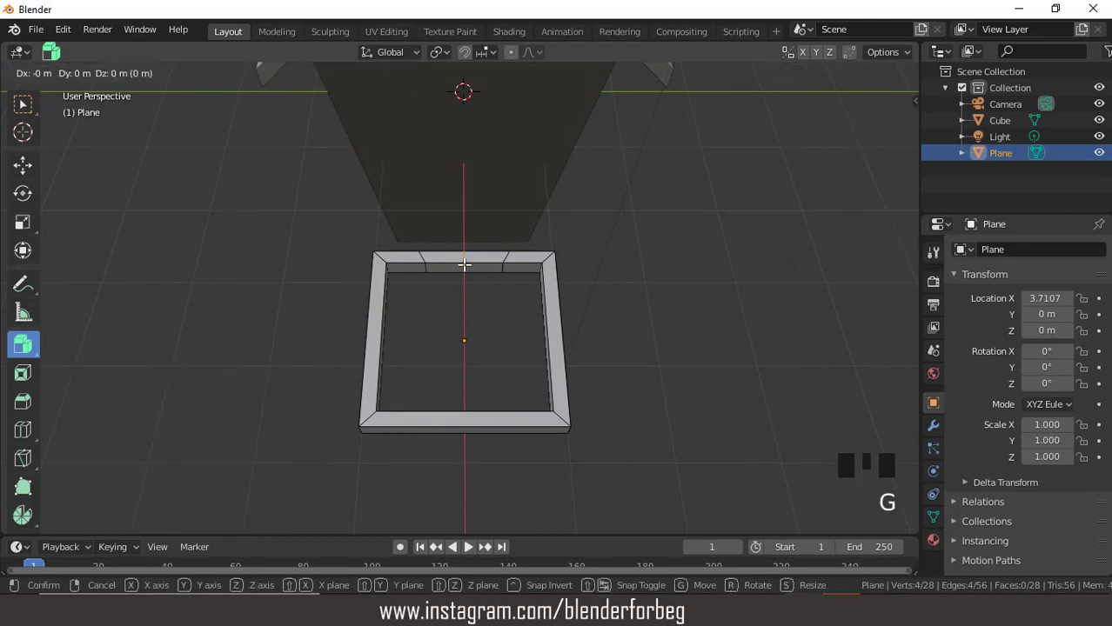
key("x")
left_click(464, 236)
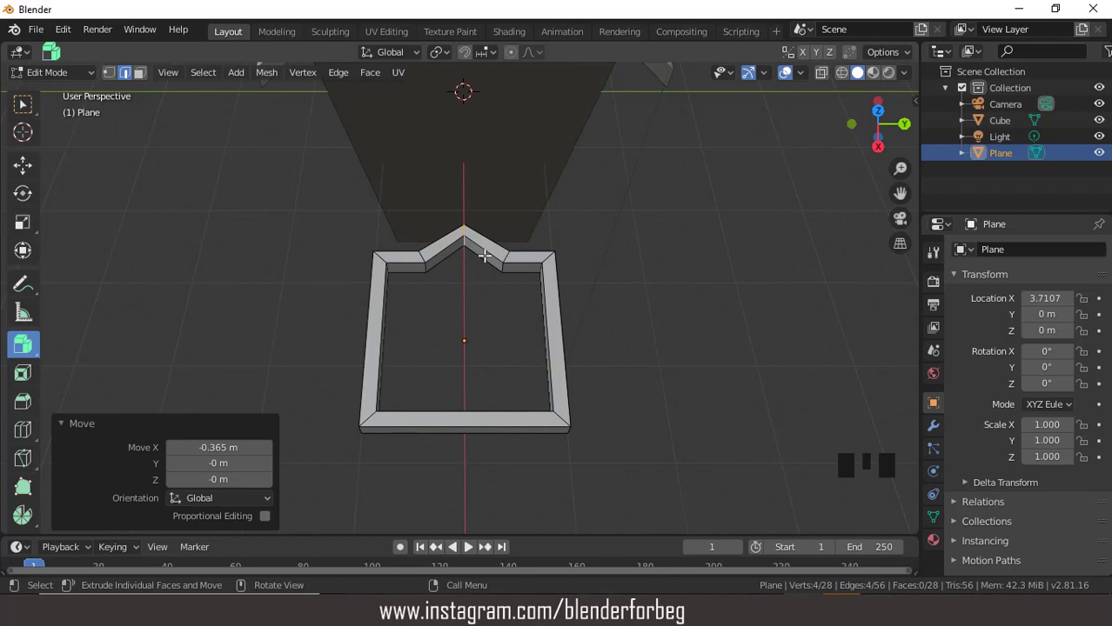
key("g")
key("x")
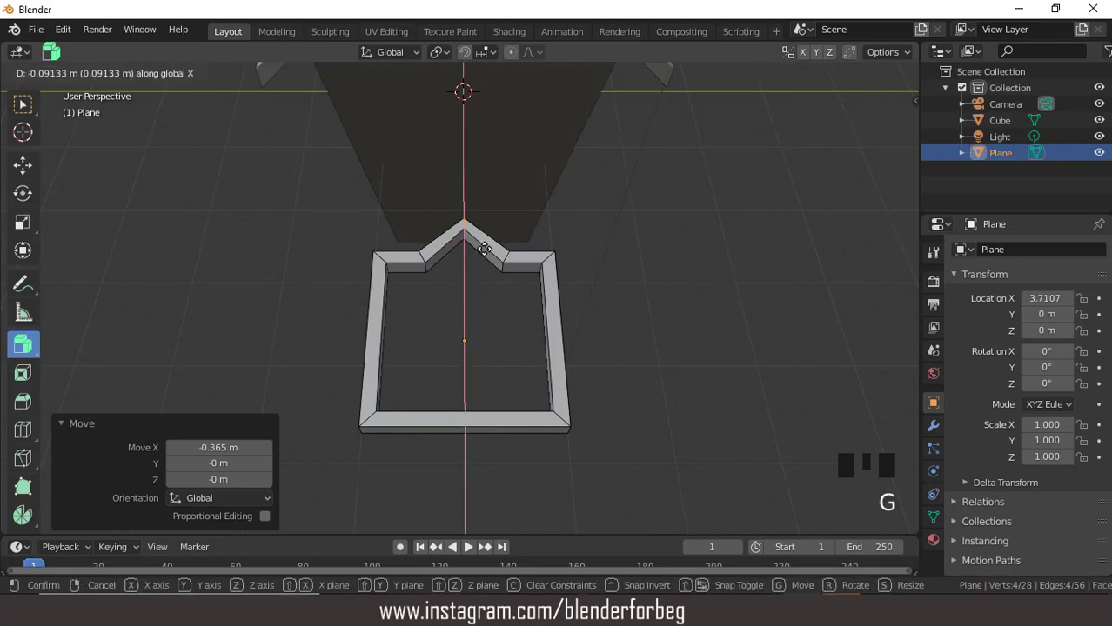
left_click(506, 255)
- Move the two edge loops beside the frame's peak about 0.38 m along negative X to form a rounded arch
left_click(505, 254)
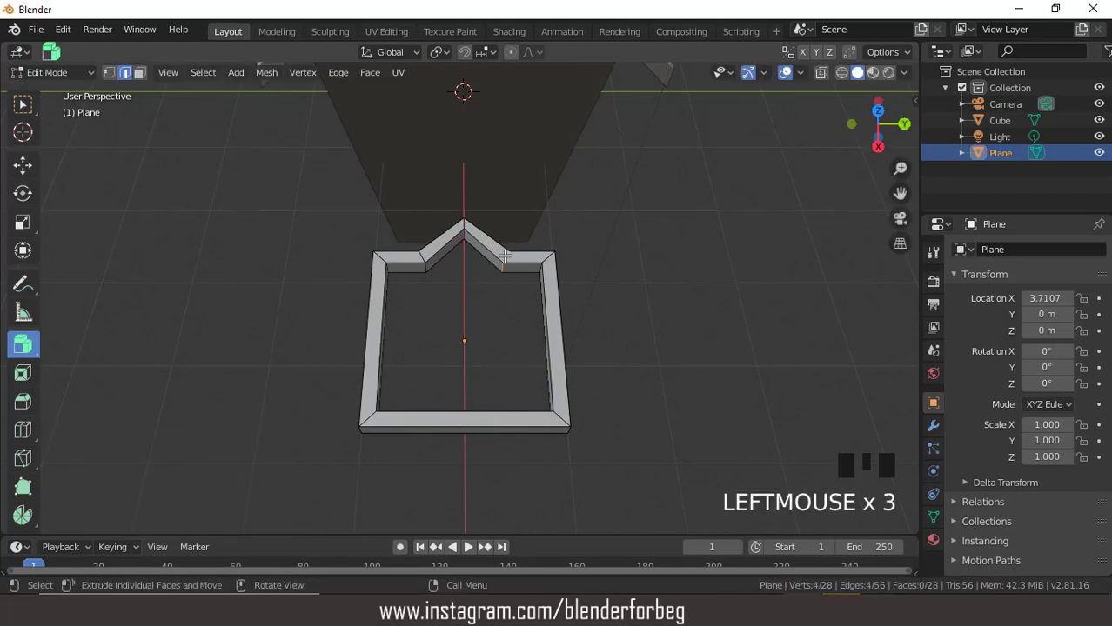
left_click(422, 254, "shift")
key("g")
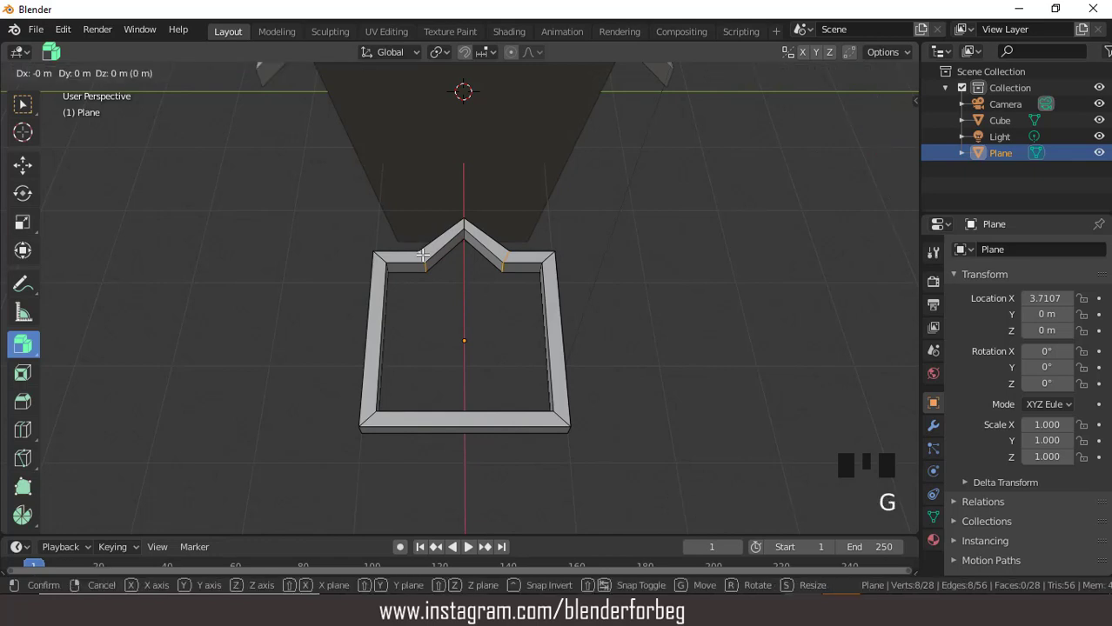
key("x")
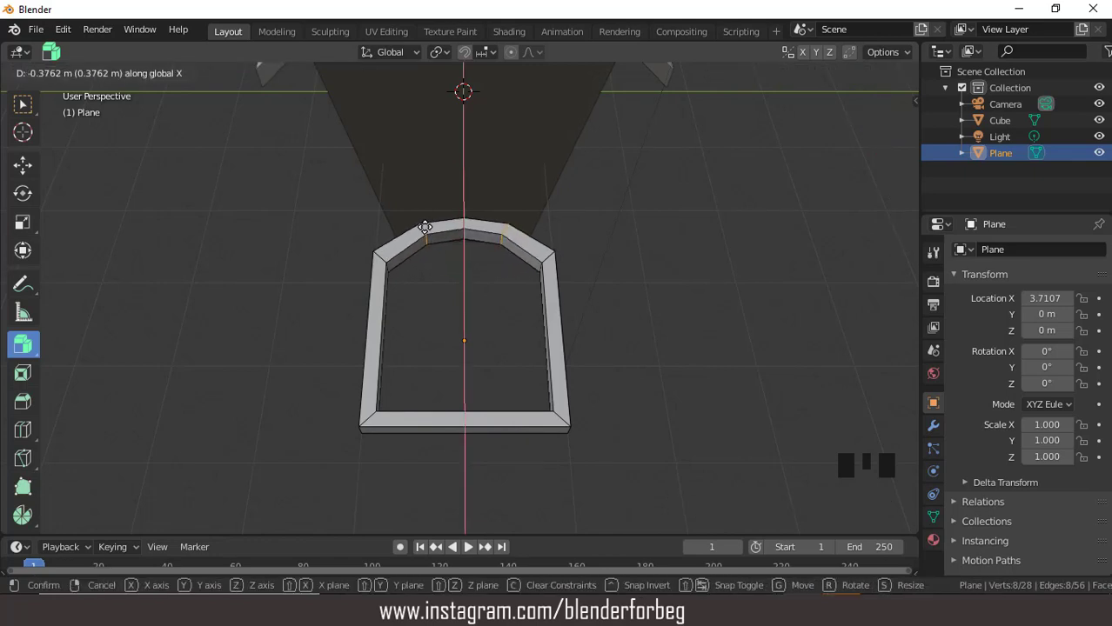
left_click(424, 227)
- Fill the frame's inner lower edge loop with a face and extrude it about 0.1 m upward
middle_click_drag(477, 265, 506, 247)
triple_click(498, 255)
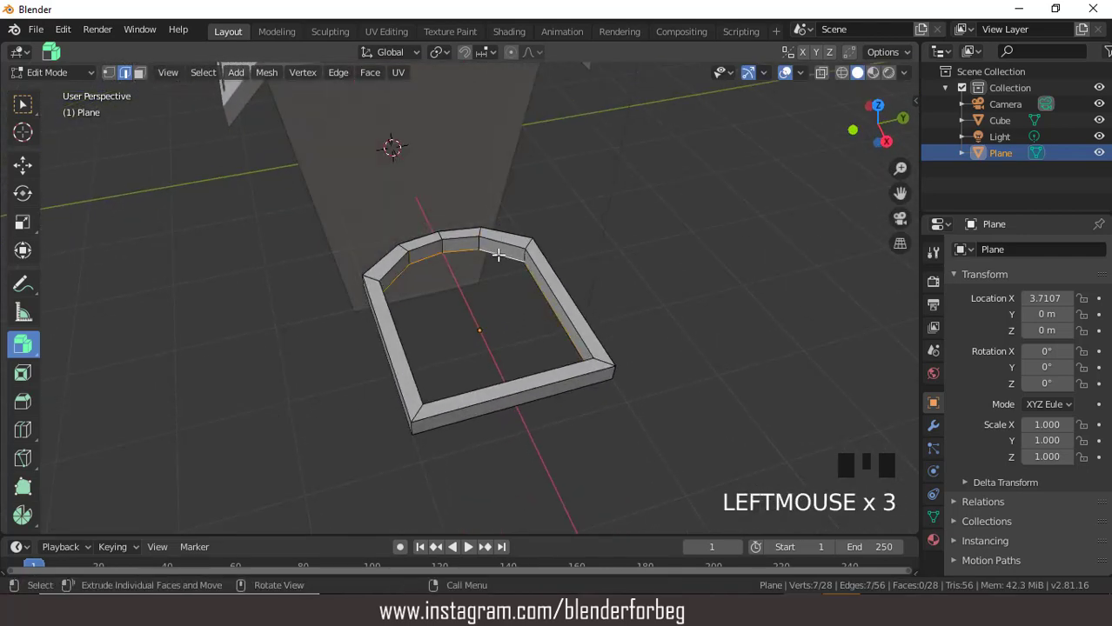
key("f")
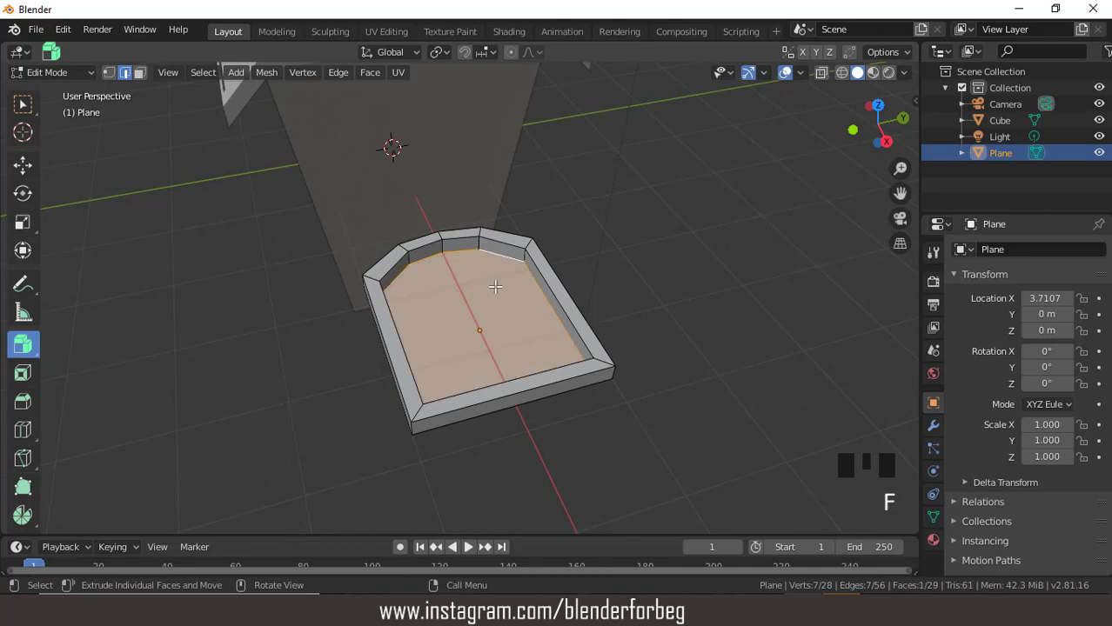
key("e")
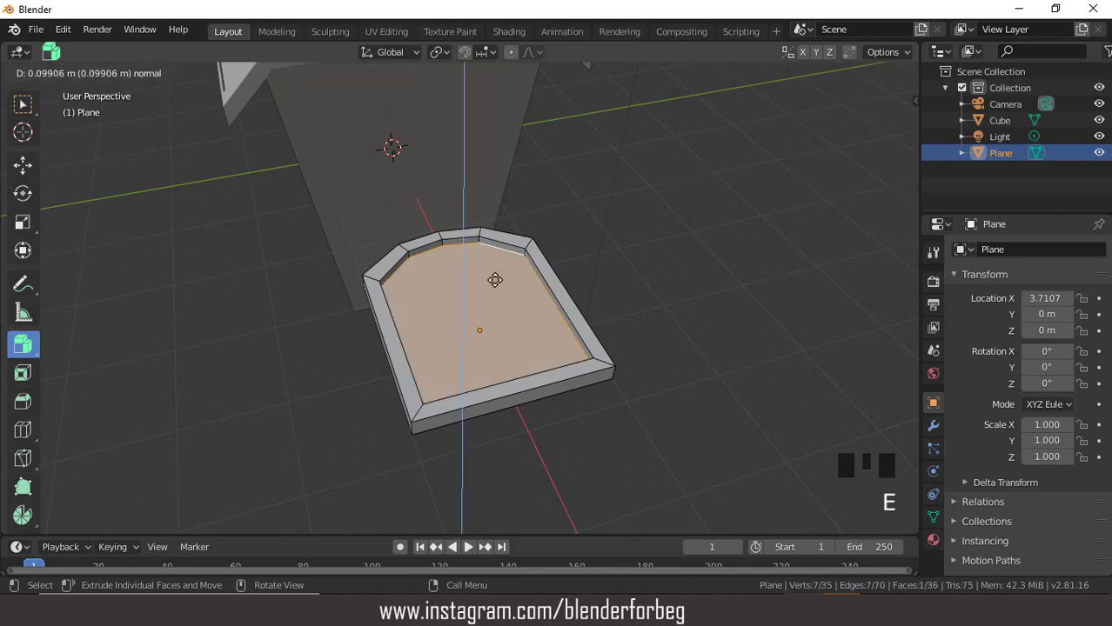
left_click(495, 280)
- Return to Object Mode and set the arched frame's Y rotation to 90° to stand it upright
middle_click_drag(495, 279, 544, 260)
left_click(53, 73)
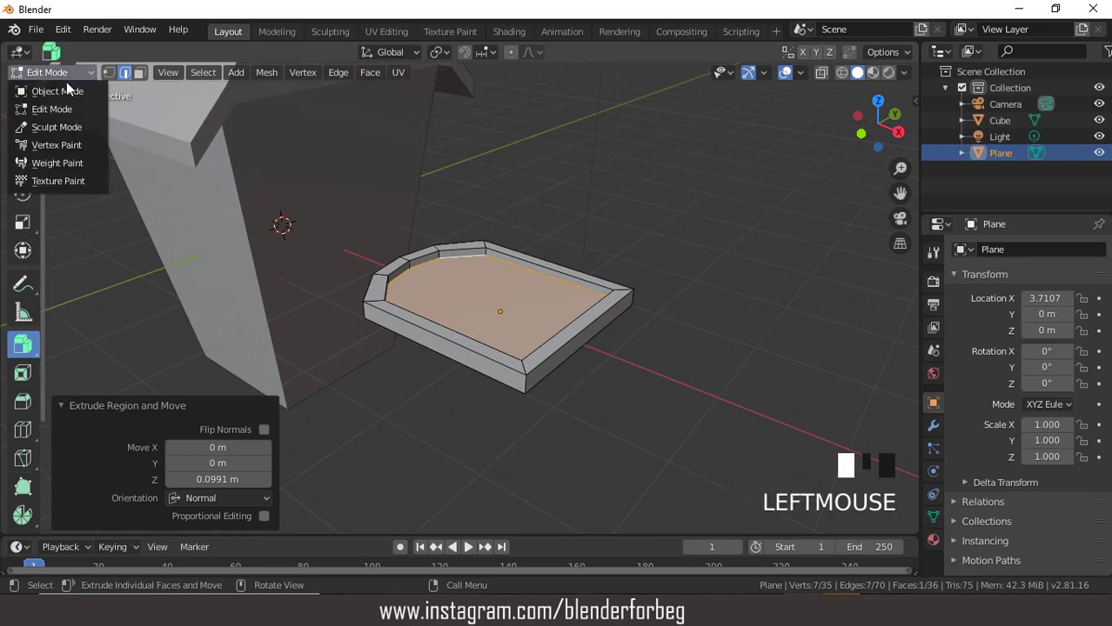
left_click(67, 91)
middle_click_drag(522, 209, 522, 195)
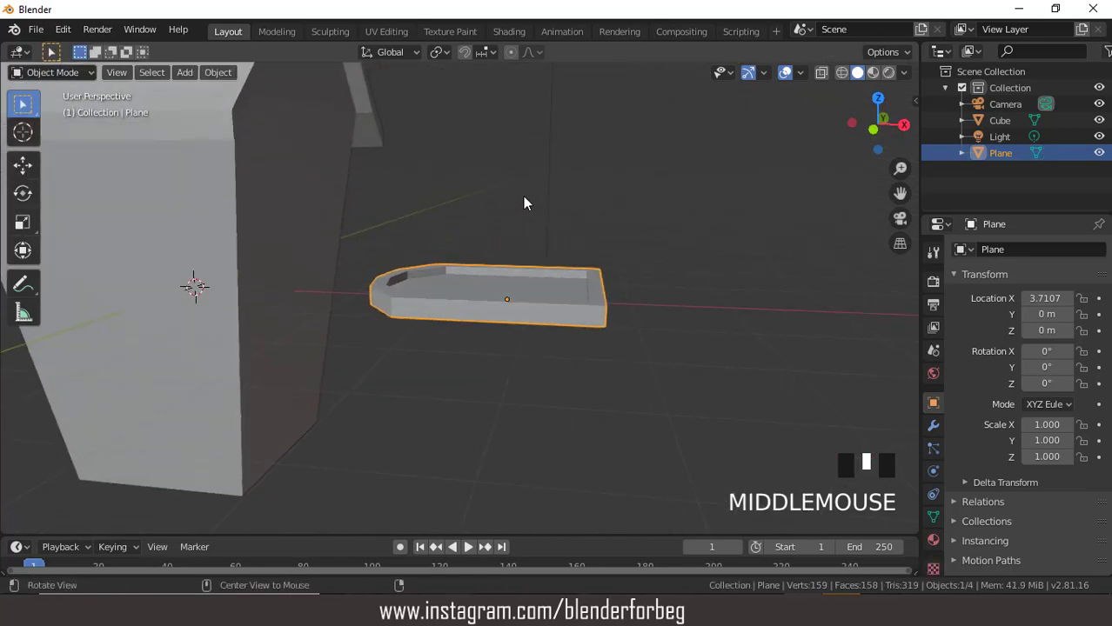
left_click(1031, 367)
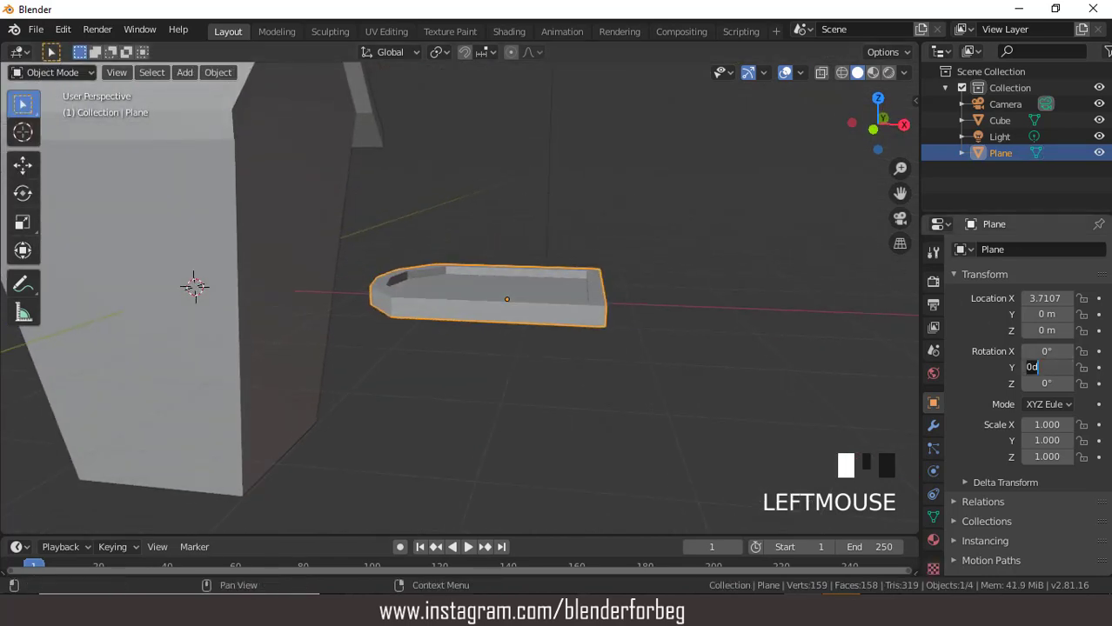
key("Return")
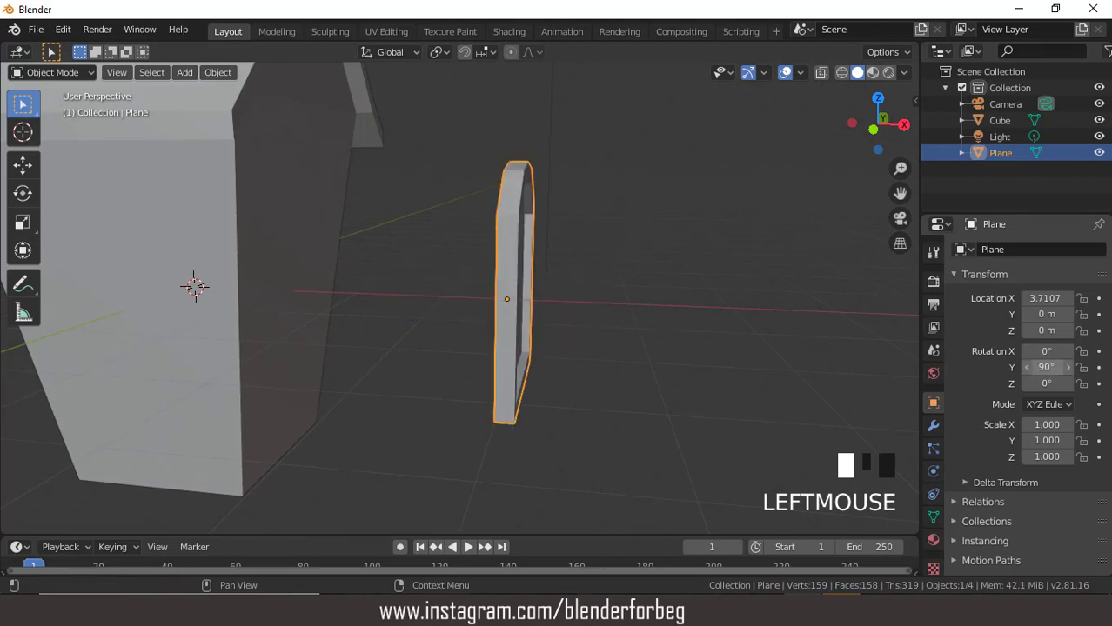
- In front view, move the upright door about 2.15 m along negative X, close to the house wall
scroll(418, 248, "up", 1)
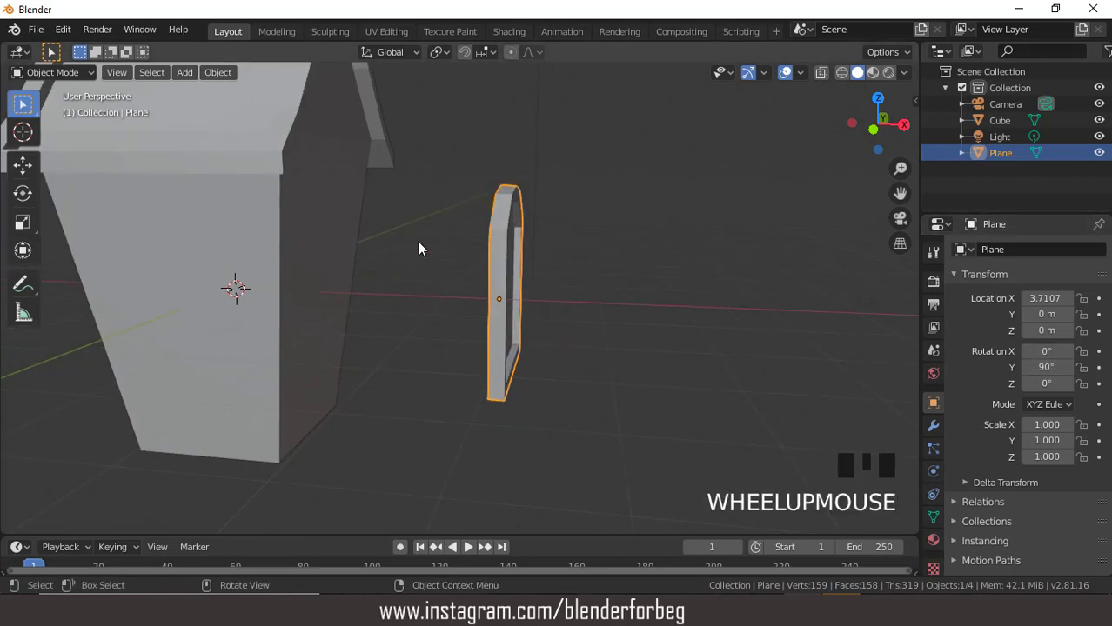
scroll(417, 248, "down", 5)
middle_click_drag(418, 248, 500, 281)
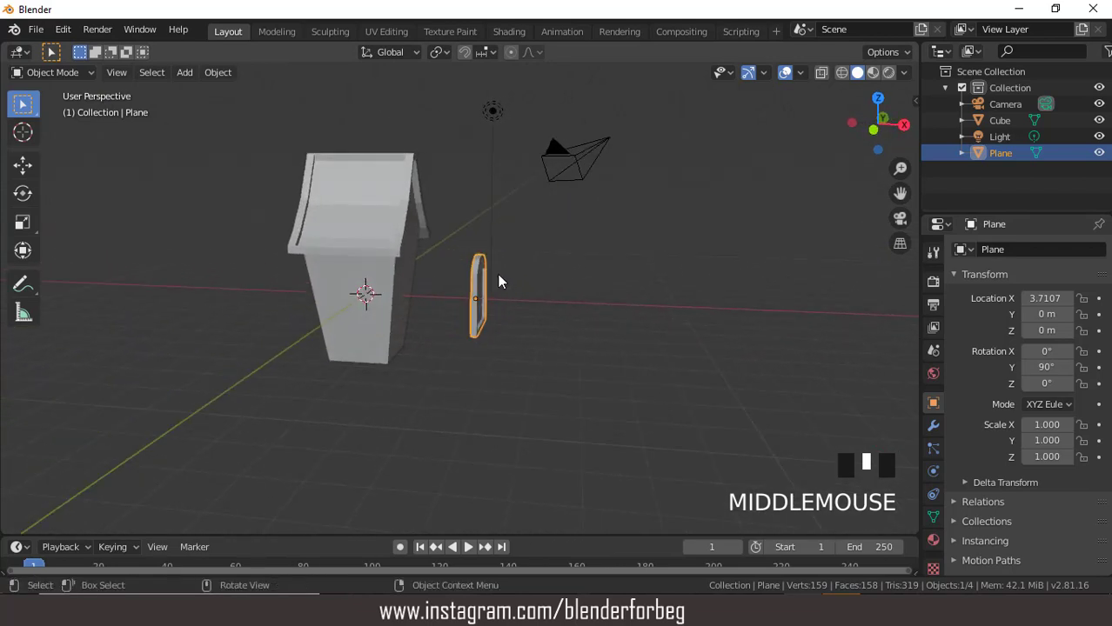
key("KP_1")
key("g")
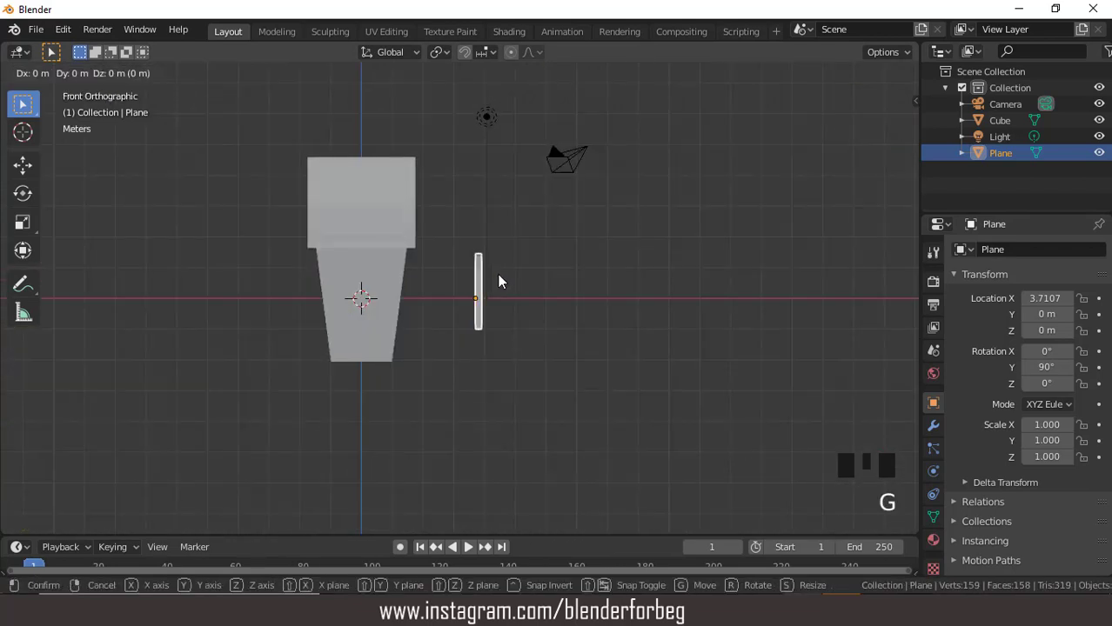
key("x")
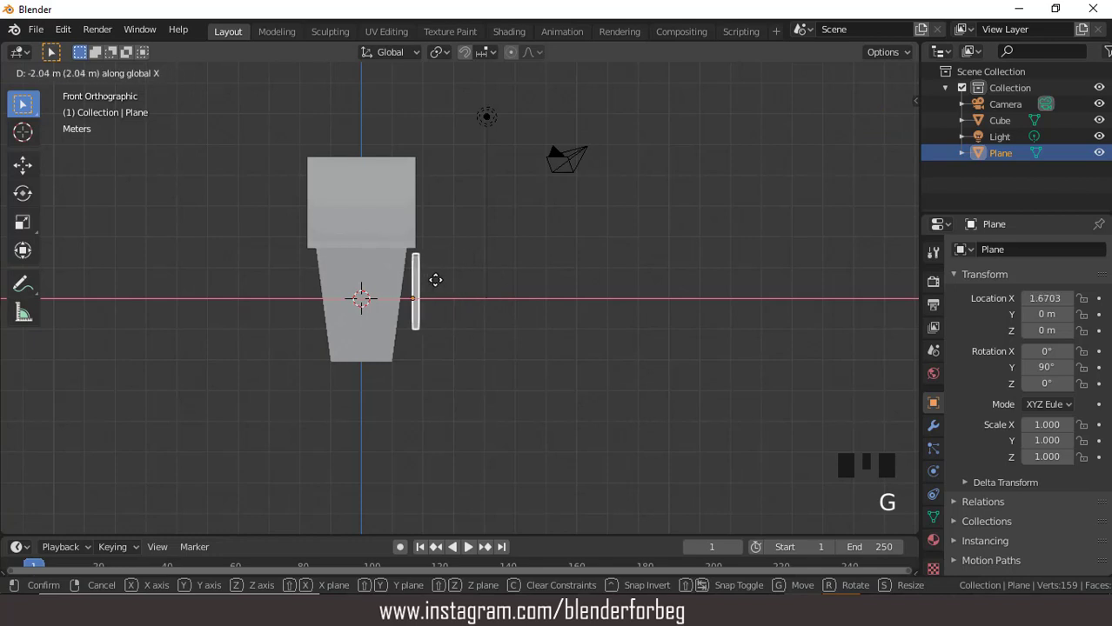
left_click(434, 283)
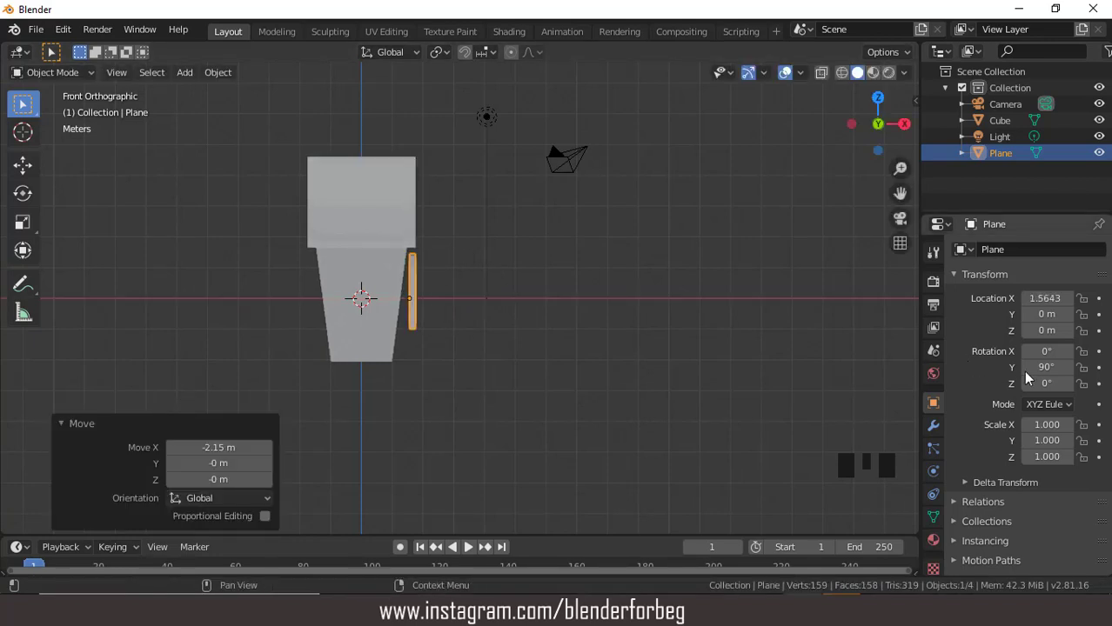
- Tilt the door to a Y rotation of 96.3° and move it about 0.34 m along negative X against the sloping wall
left_click_drag(1037, 367, 1043, 367)
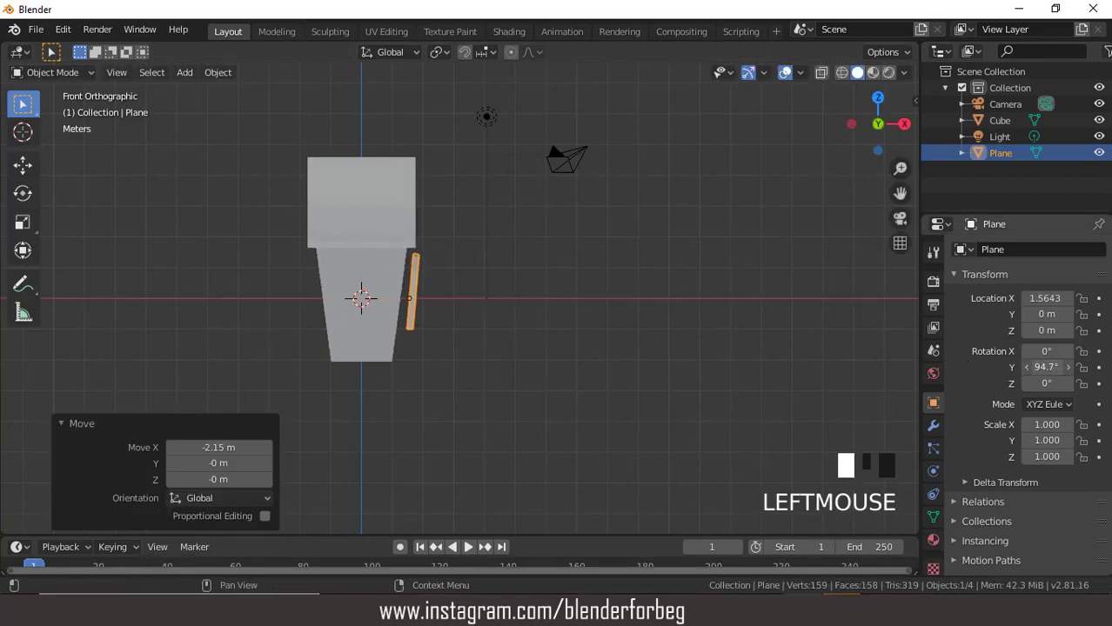
key("g")
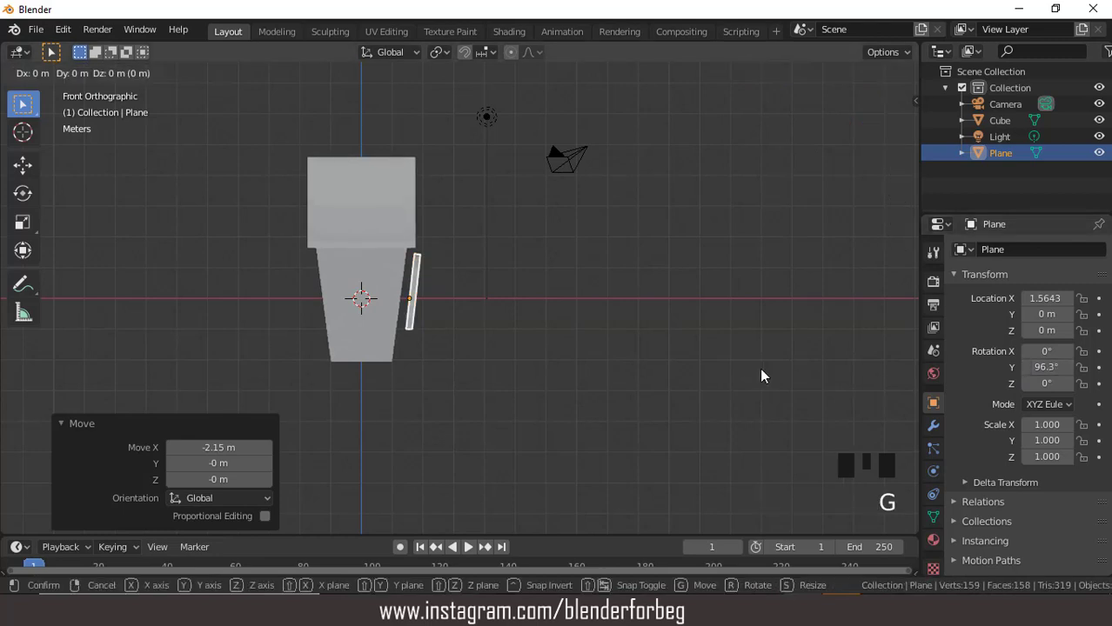
key("x")
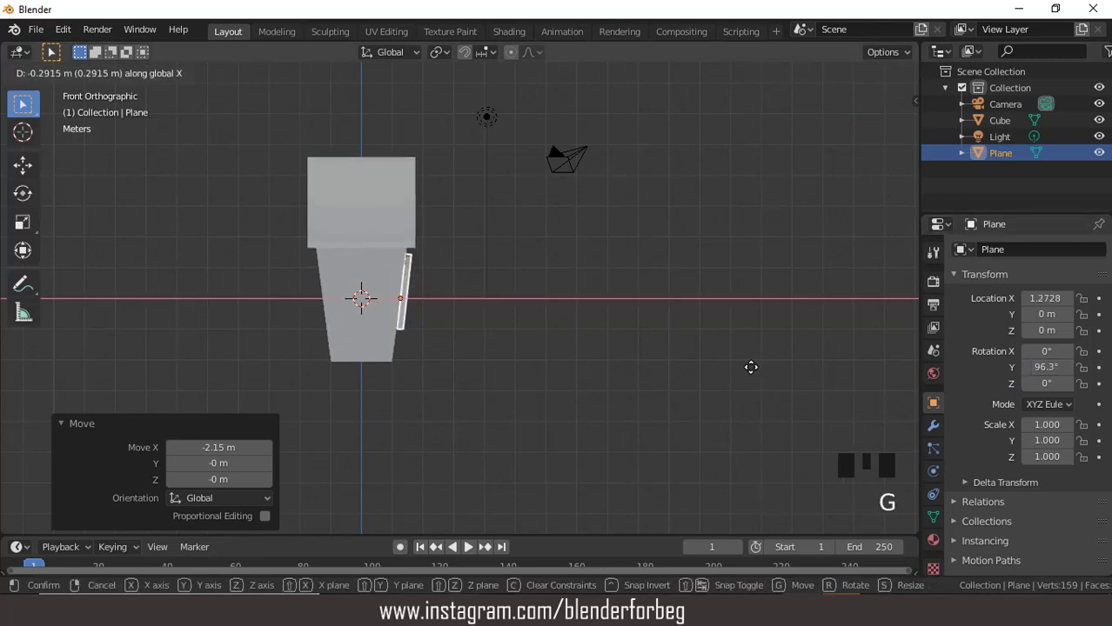
left_click(751, 372)
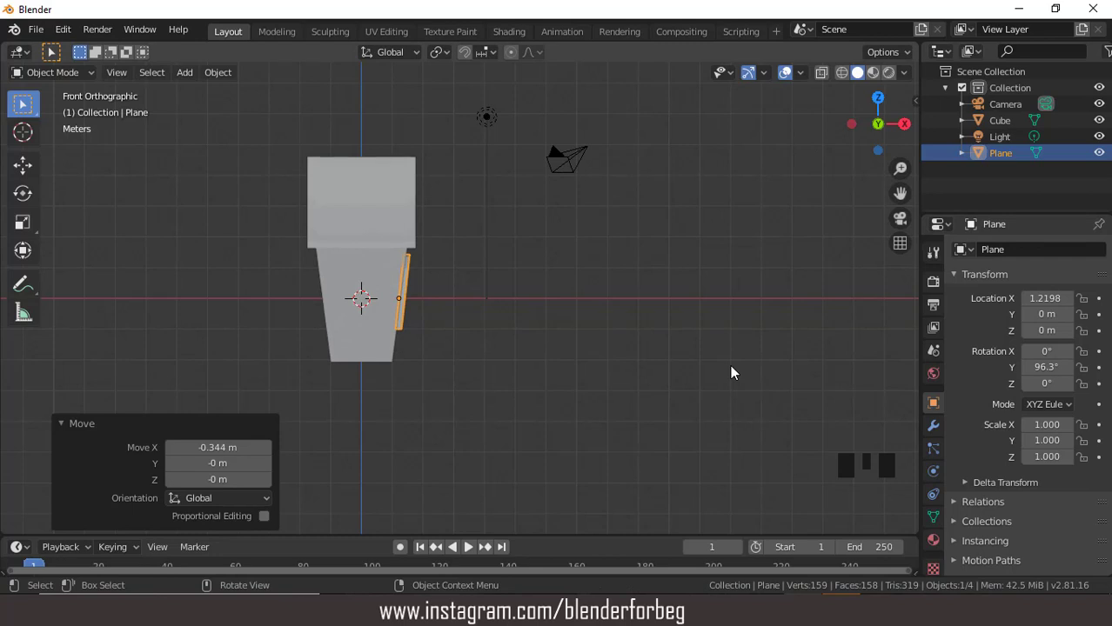
- In right view, scale the door to about 0.735 along global Y and about 1.149 along global Z
key("KP_1")
key("KP_3")
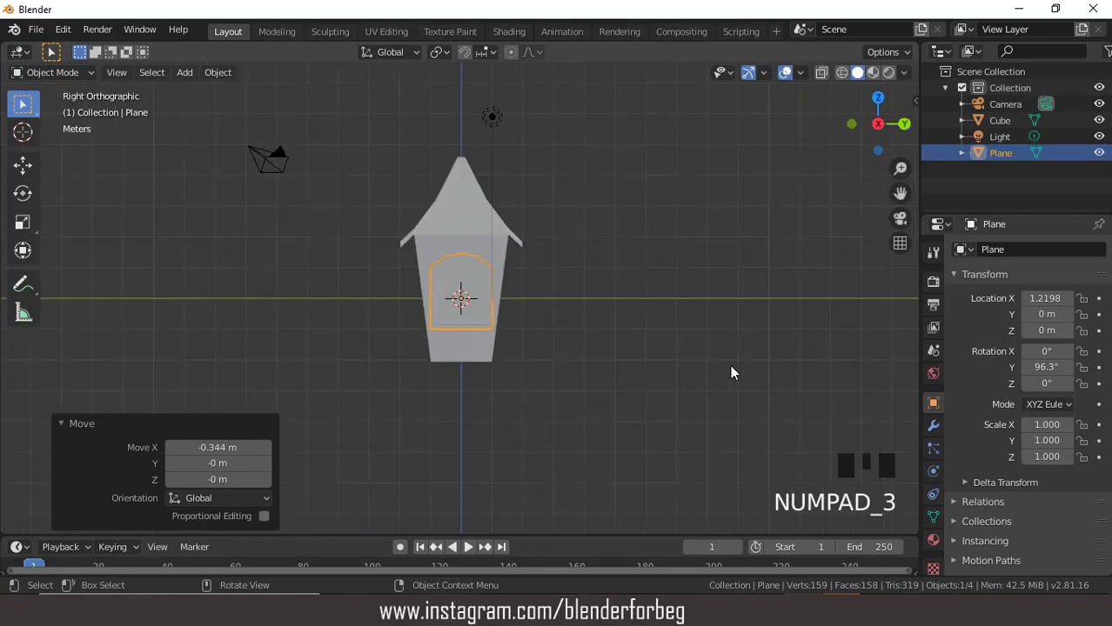
scroll(540, 285, "up", 2)
key("s")
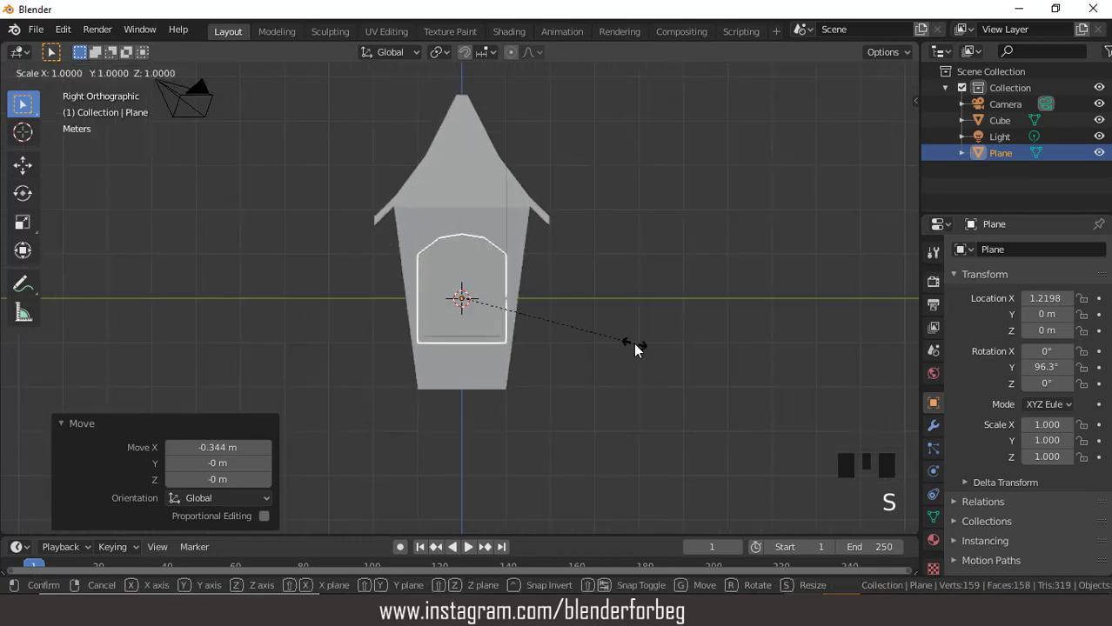
key("y")
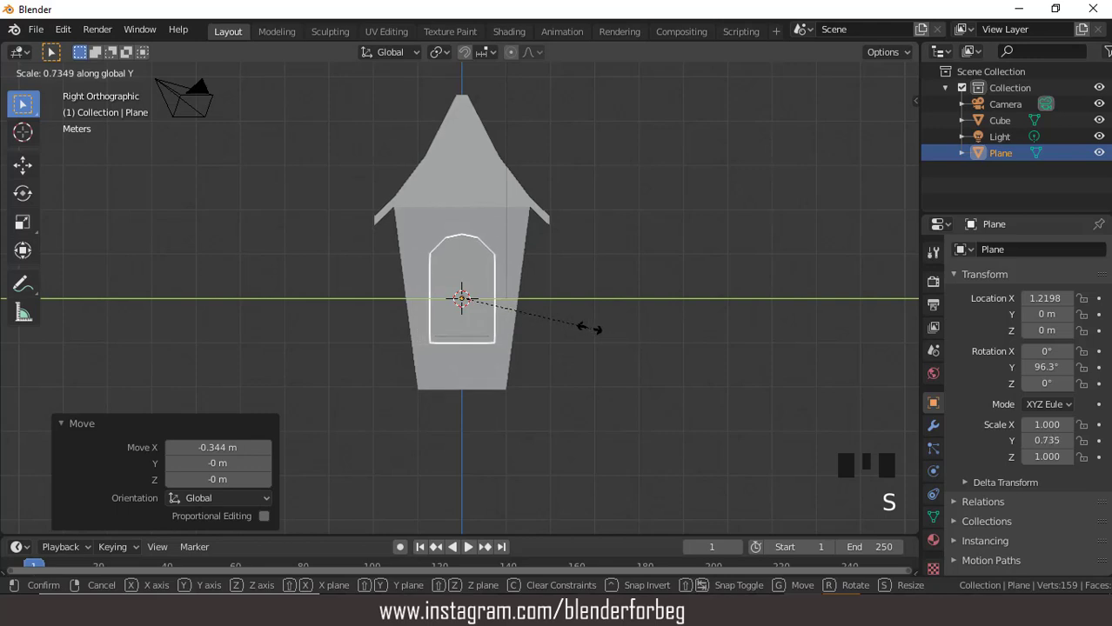
left_click(589, 331)
key("s")
key("z")
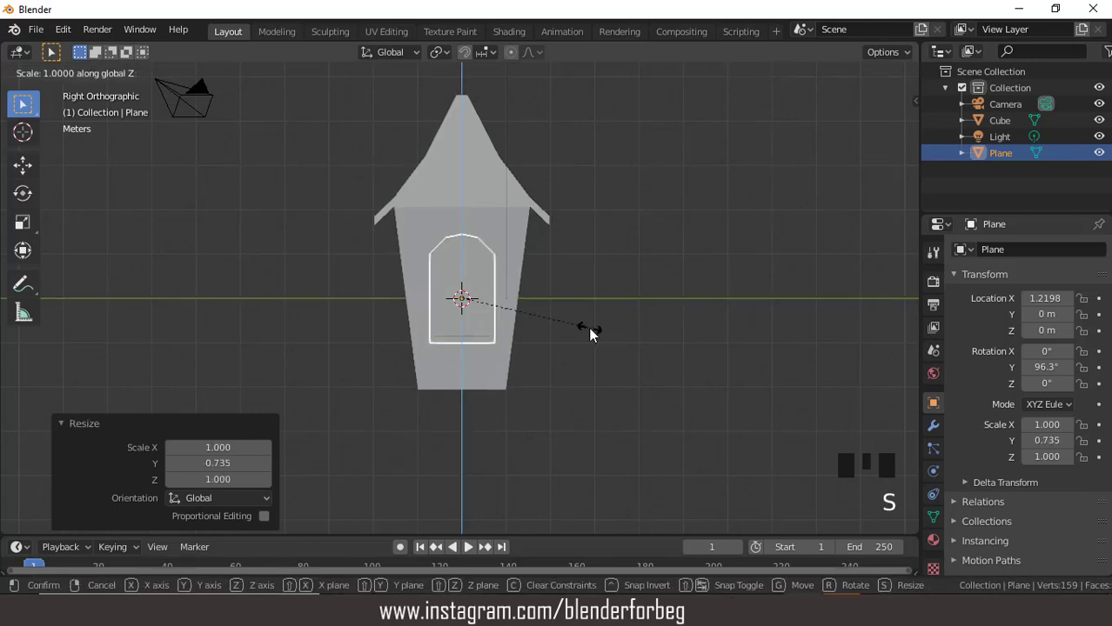
left_click(607, 346)
- Move the door about 0.92 m down along Z to the base of the house
key("g")
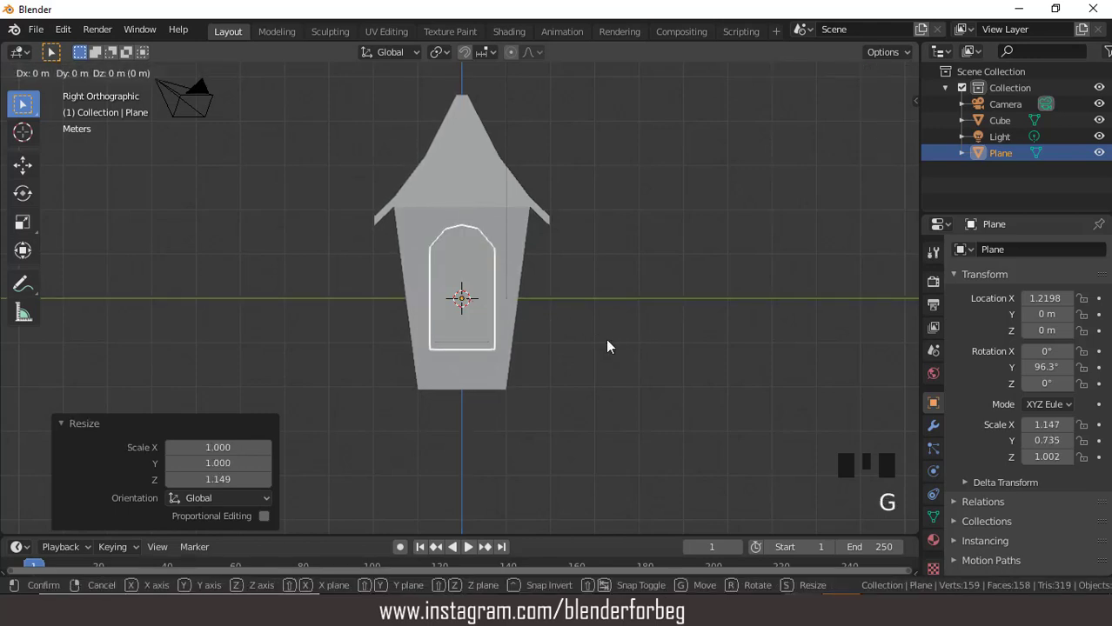
key("z")
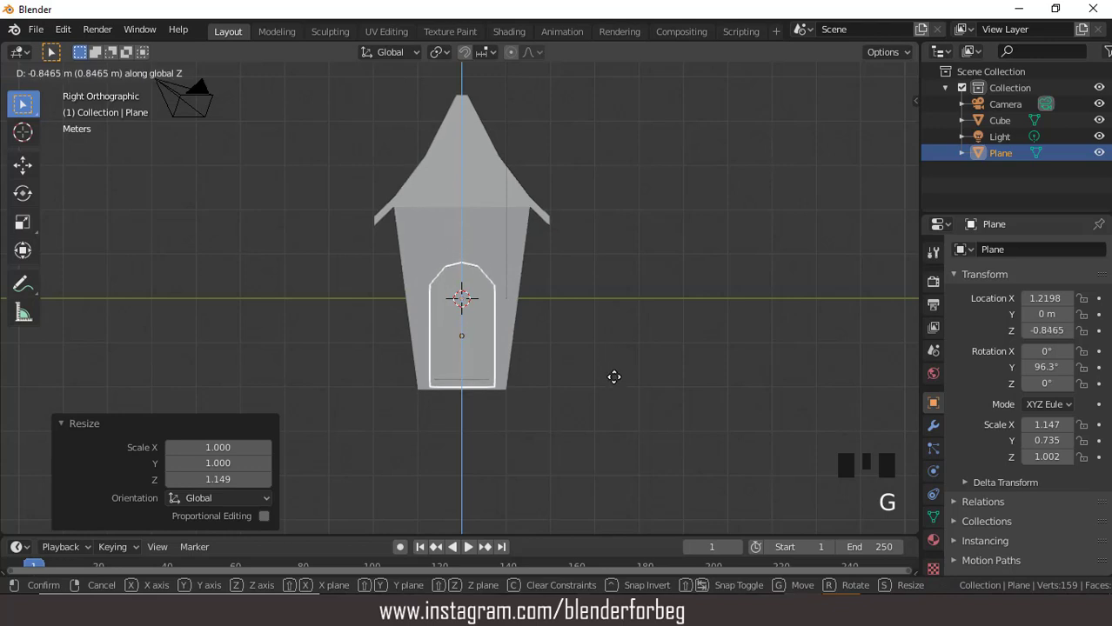
left_click(615, 379)
- Select the house and switch it to Edit Mode
middle_click_drag(614, 379, 555, 319)
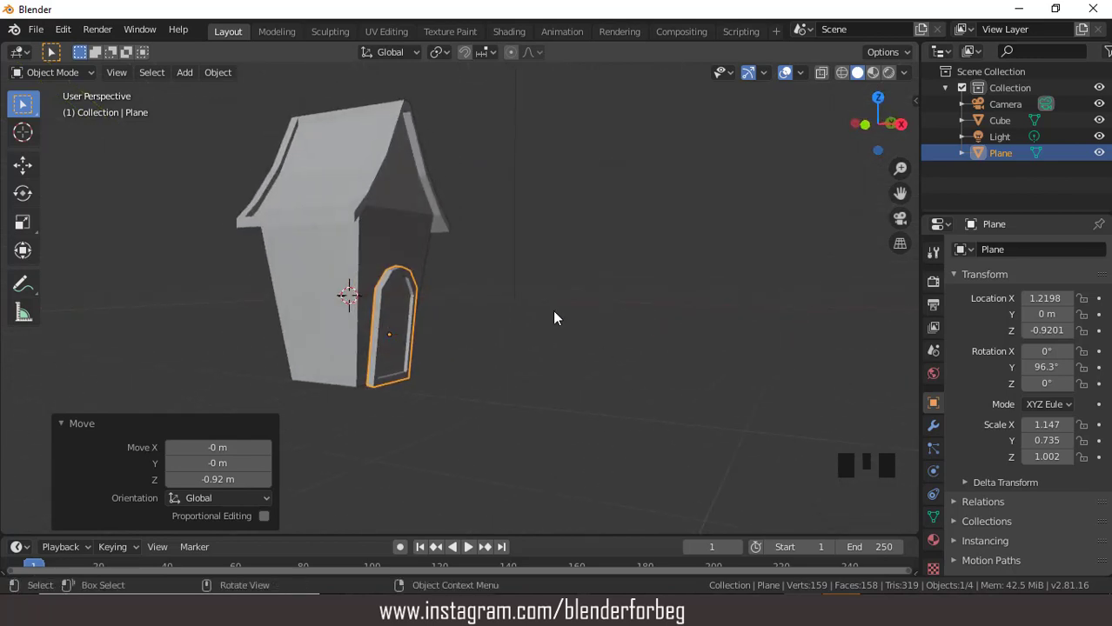
left_click(401, 244)
left_click(50, 74)
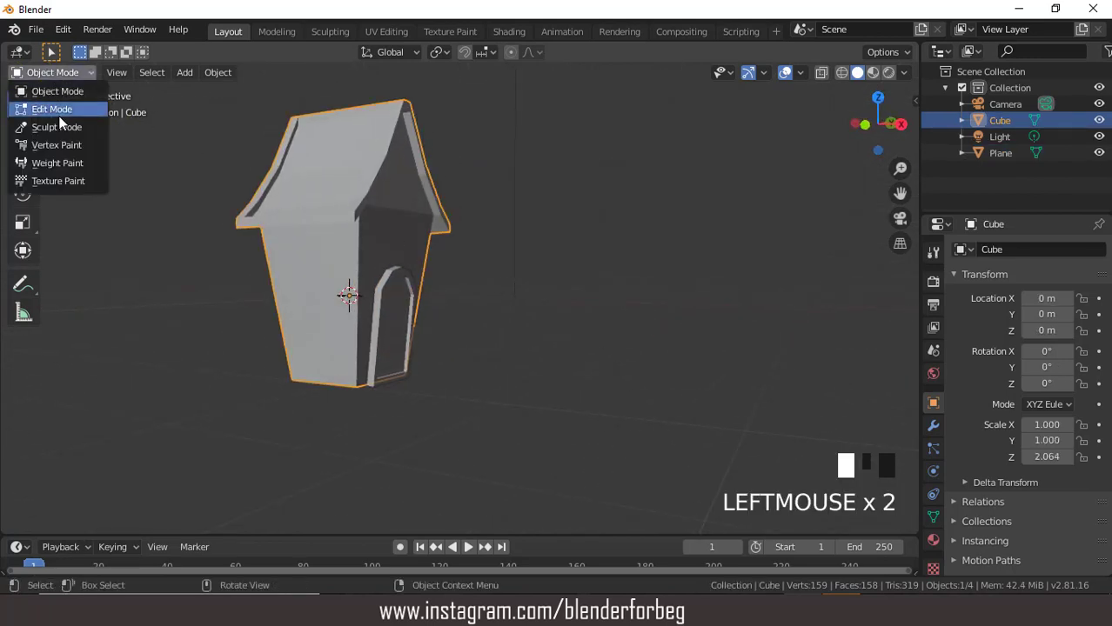
left_click(58, 113)
left_click(207, 111)
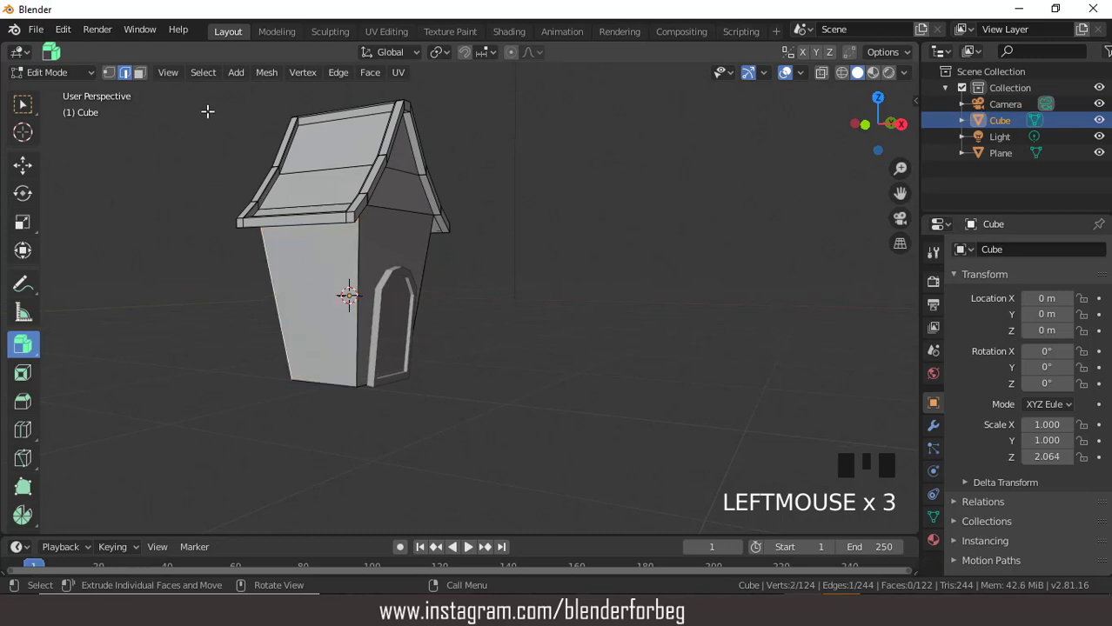
left_click(138, 75)
left_click(337, 258)
middle_click_drag(336, 258, 542, 277)
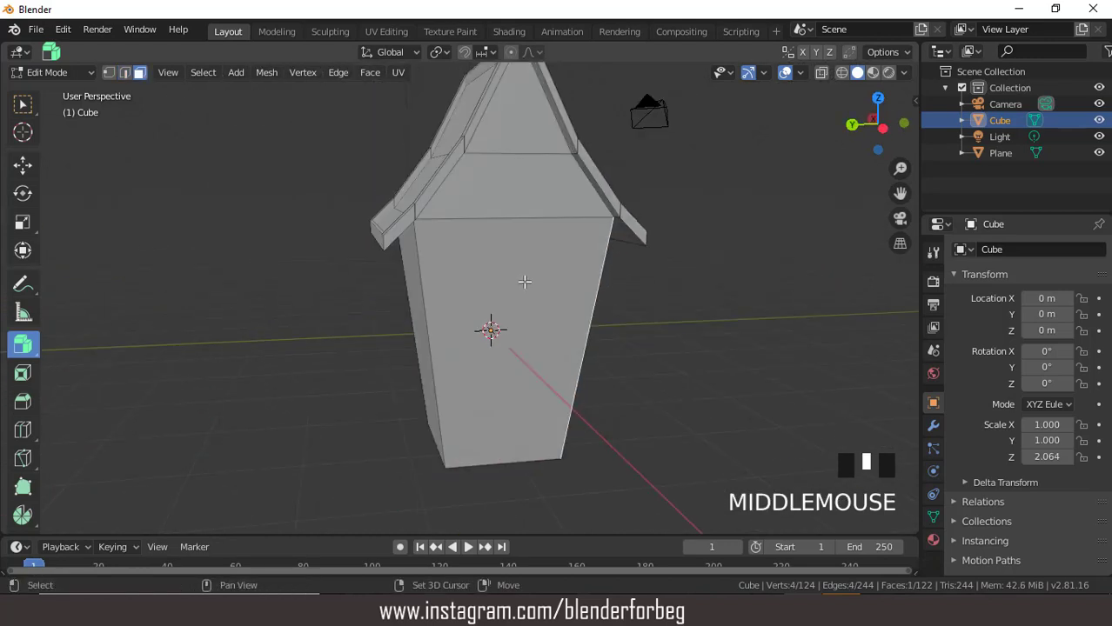
- Select the four vertical corner edges of the house body and bevel them 0.12 m wide with one segment
left_click(125, 74)
left_click(422, 296)
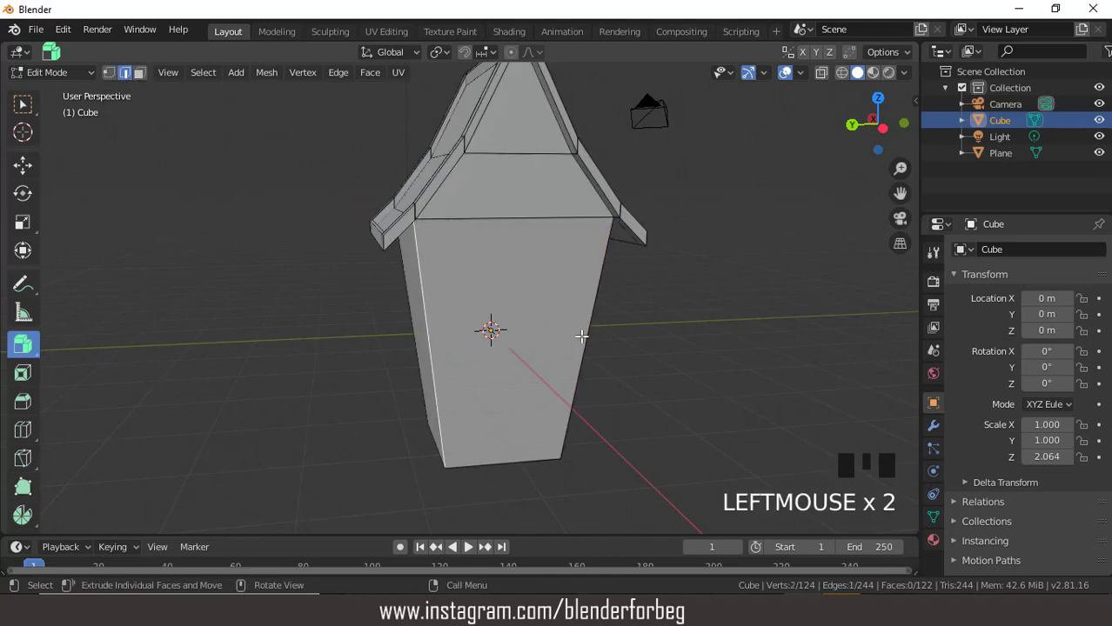
middle_click_drag(581, 336, 509, 330)
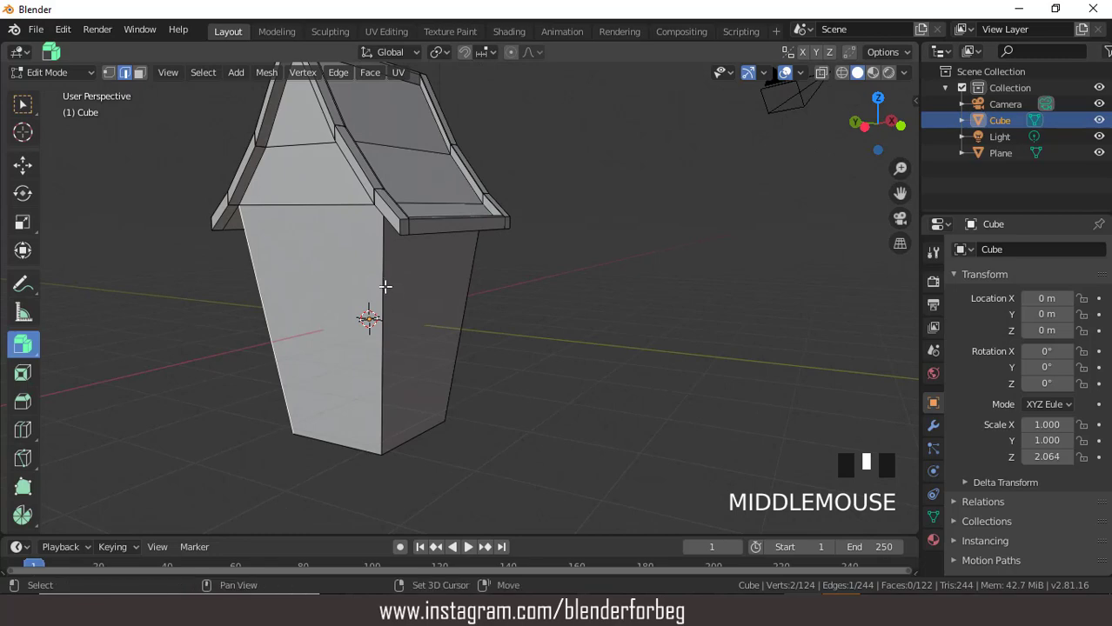
left_click(382, 282, "shift")
middle_click_drag(529, 335, 355, 280)
left_click(357, 262, "shift")
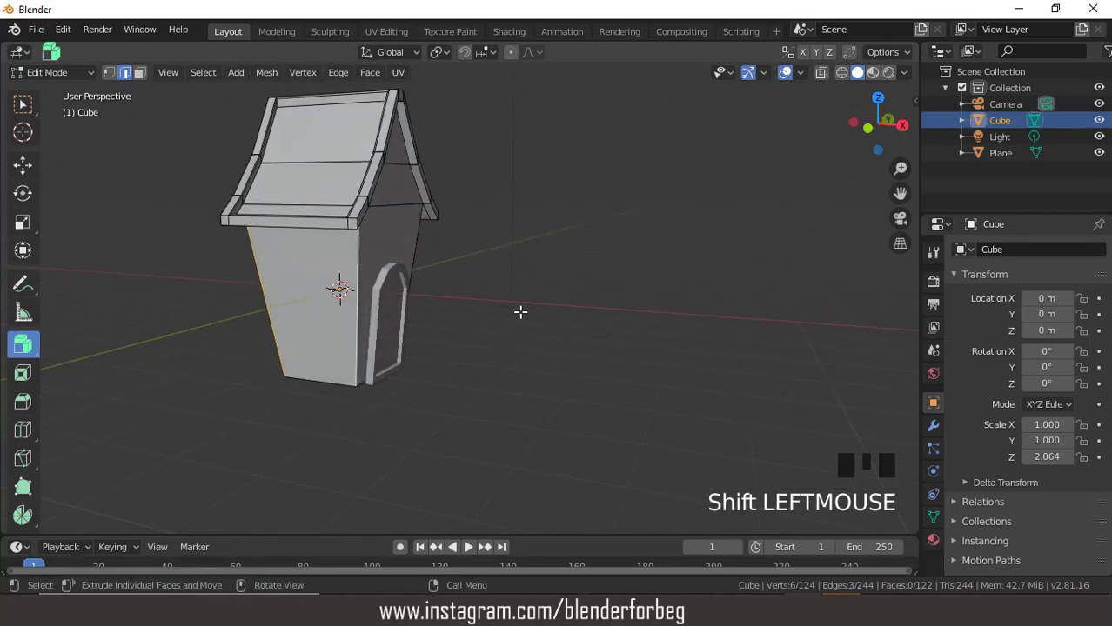
middle_click_drag(521, 311, 226, 315)
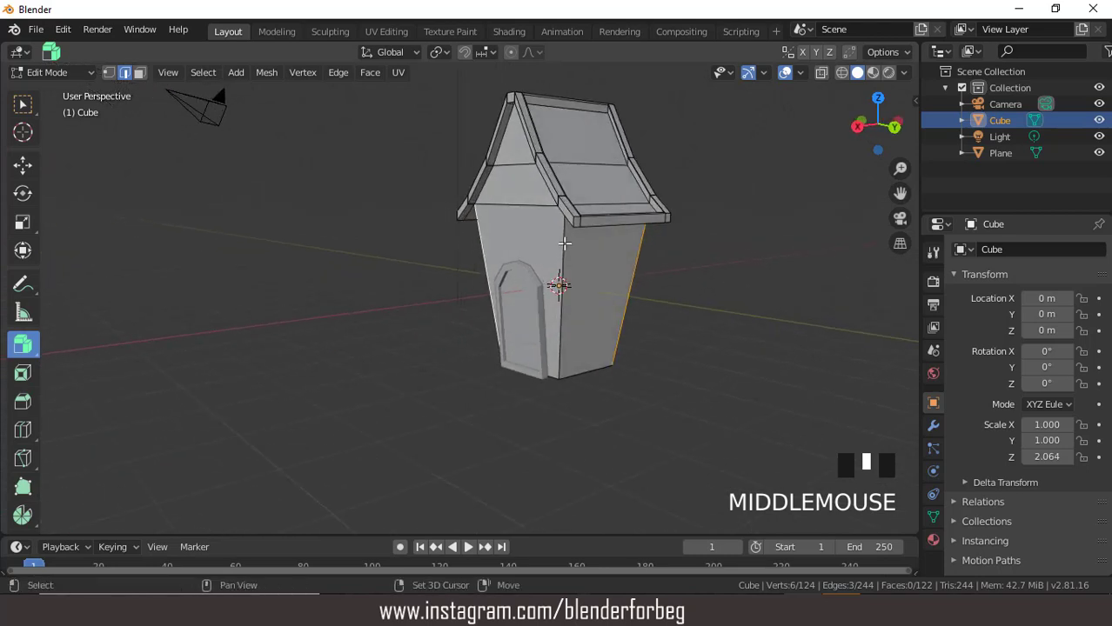
left_click(564, 246, "shift")
key("ctrl+b")
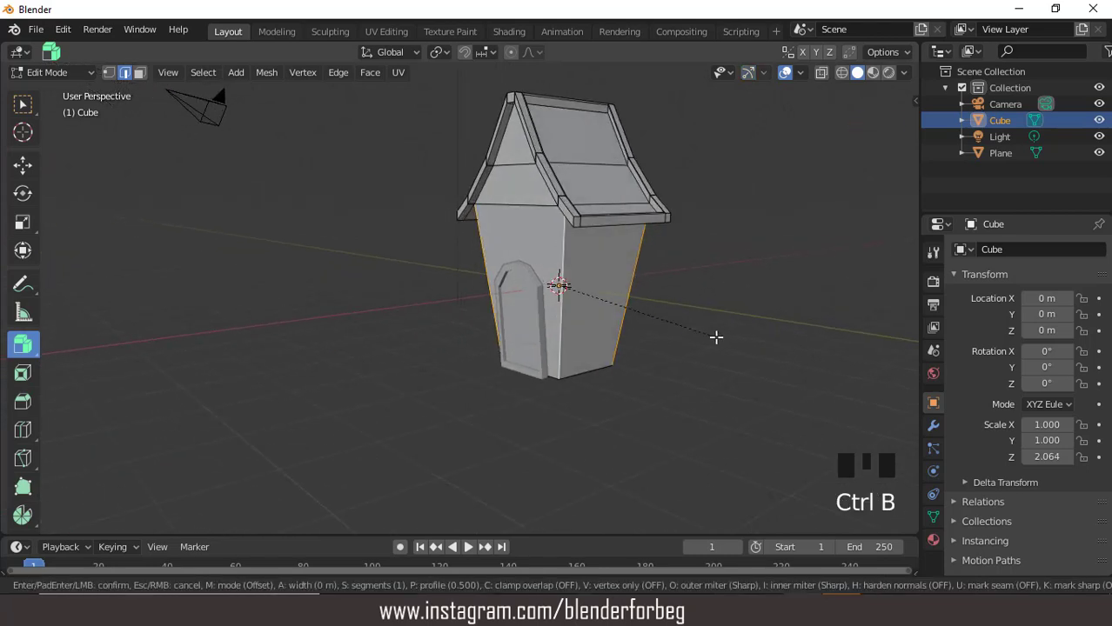
left_click(722, 340)
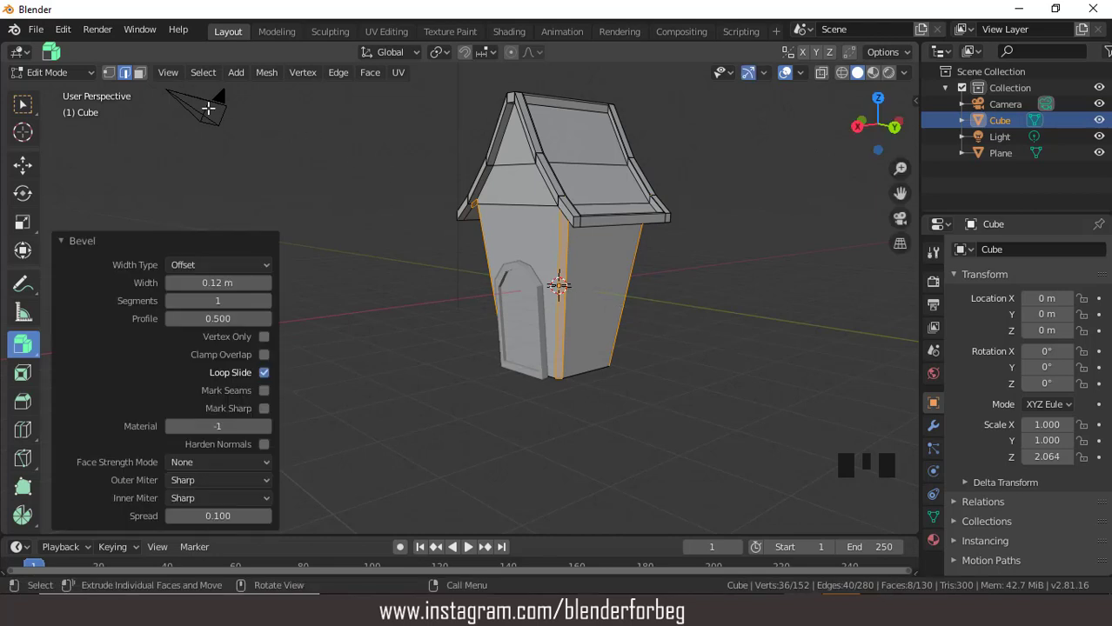
- Switch to face selection and select the four wall faces of the house body between the bevelled corners
left_click(230, 112)
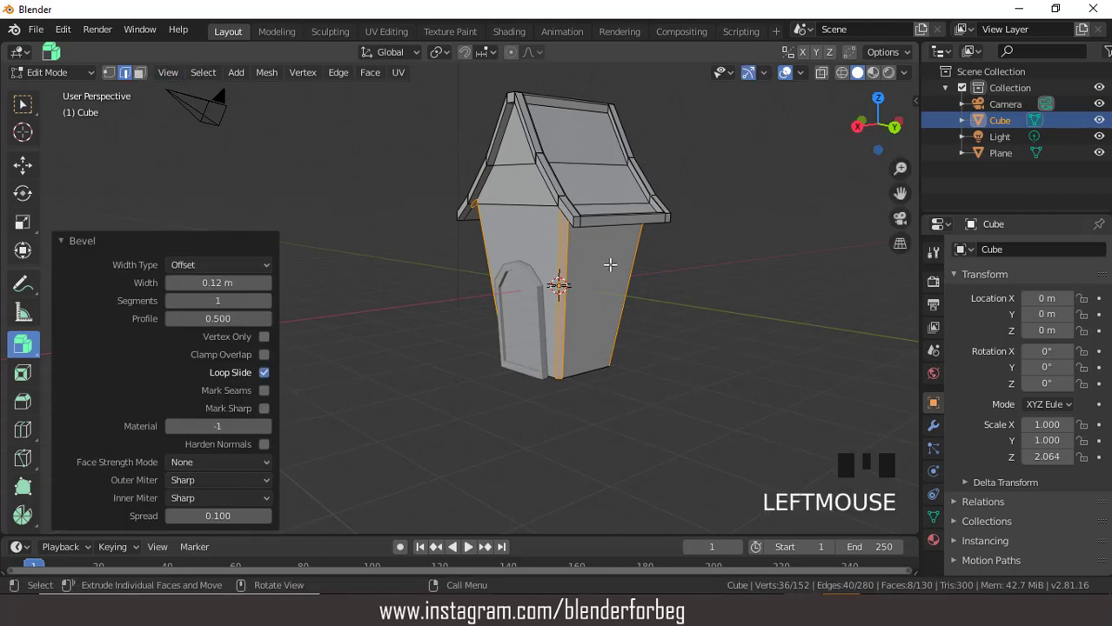
left_click(138, 73)
left_click(607, 283)
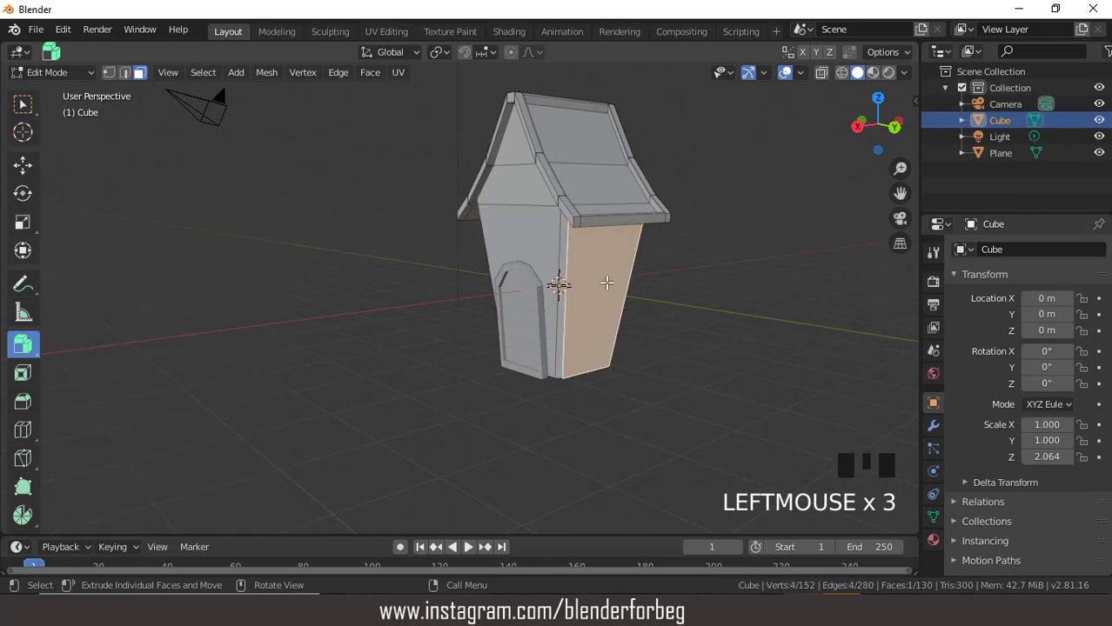
middle_click_drag(665, 314, 547, 294)
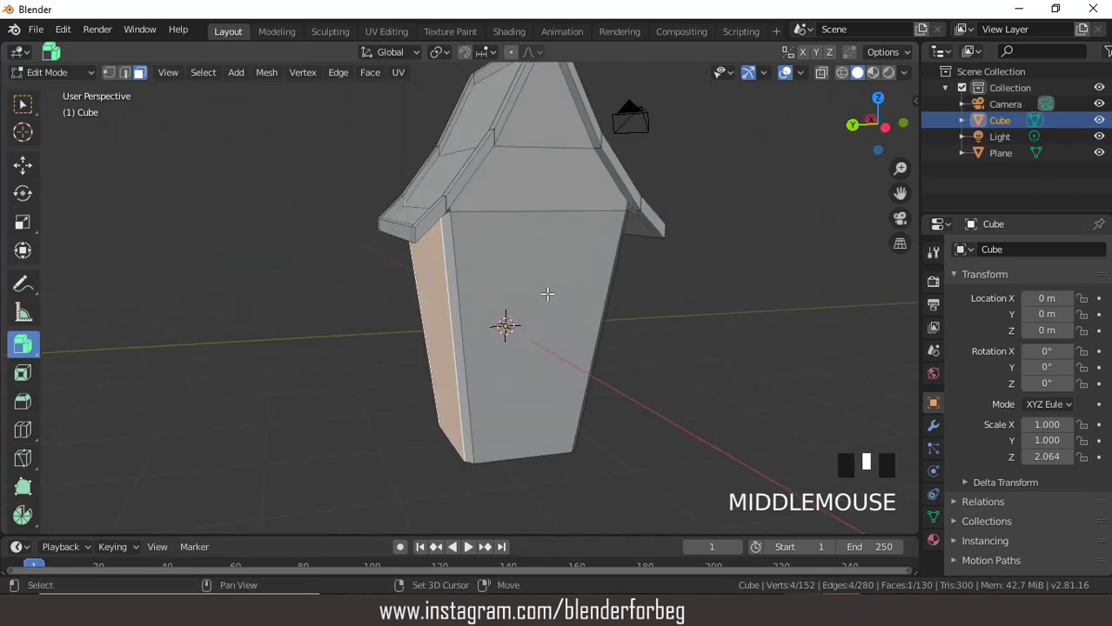
left_click(547, 294, "shift")
middle_click_drag(706, 329, 350, 293)
left_click(350, 293, "shift")
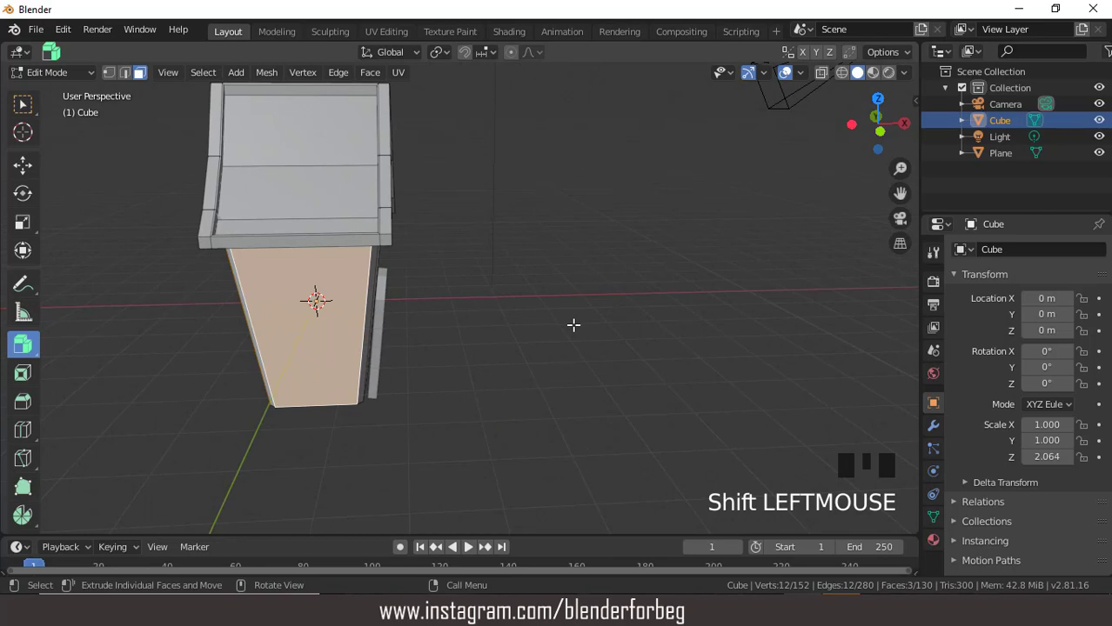
middle_click_drag(598, 310, 476, 299)
left_click(424, 237, "shift")
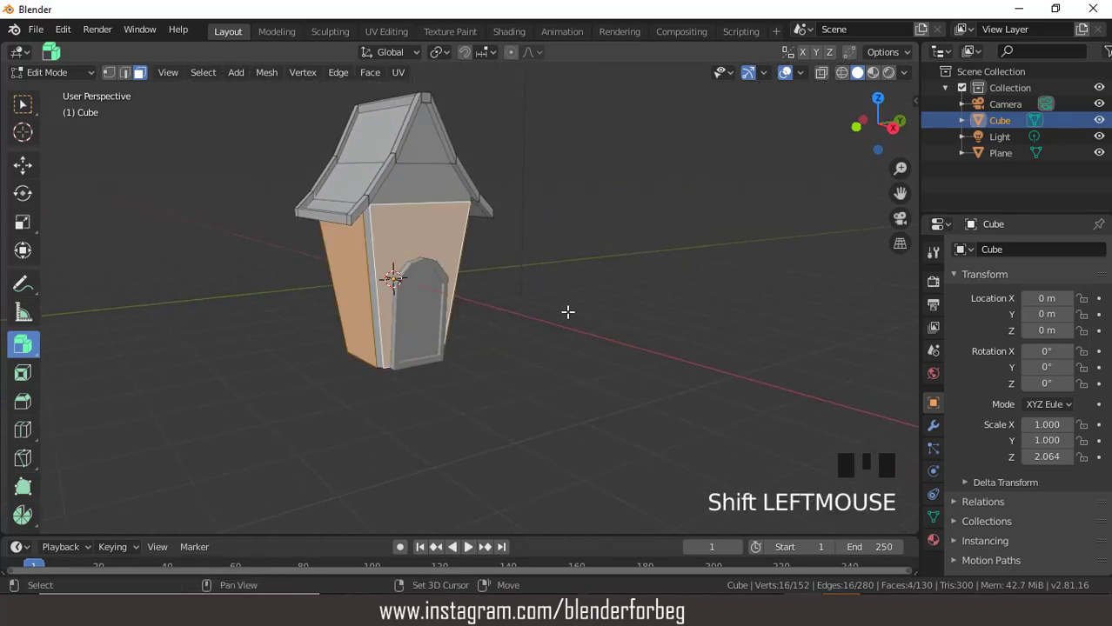
middle_click_drag(613, 329, 332, 330)
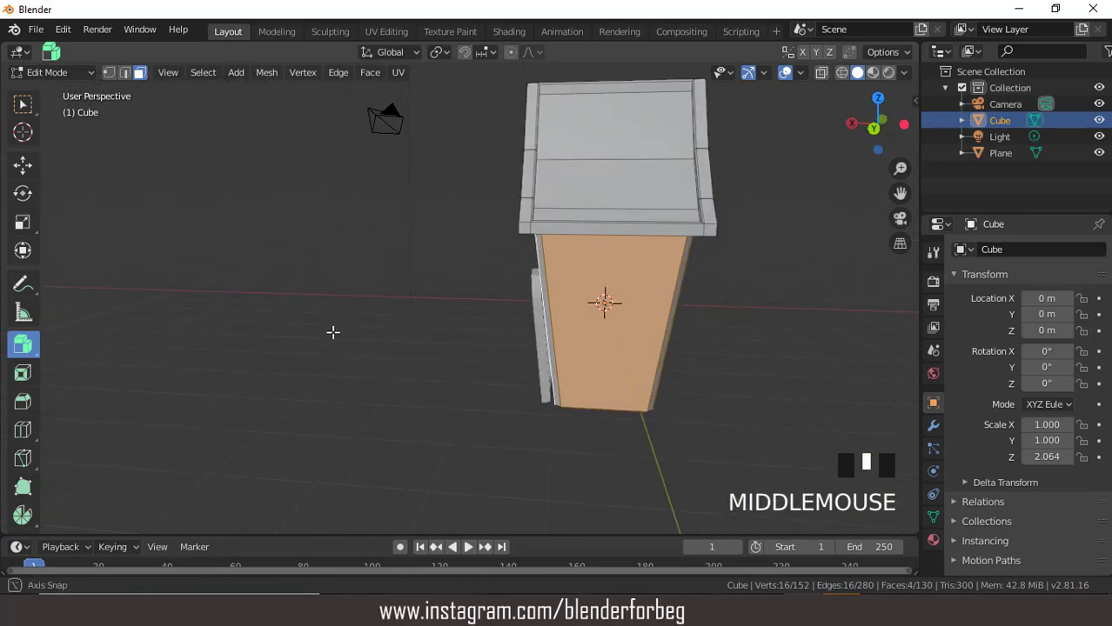
- Extrude the four wall faces in place and scale them to 0.886 along X and Y, leaving Z locked
key("e")
right_click(516, 410)
key("s")
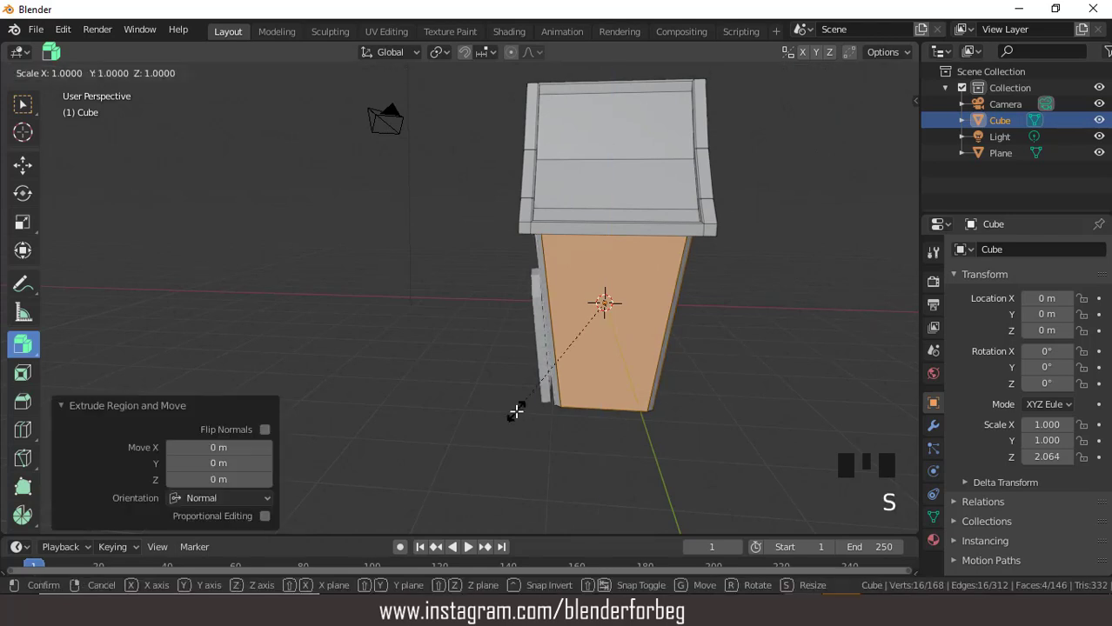
key("shift+z")
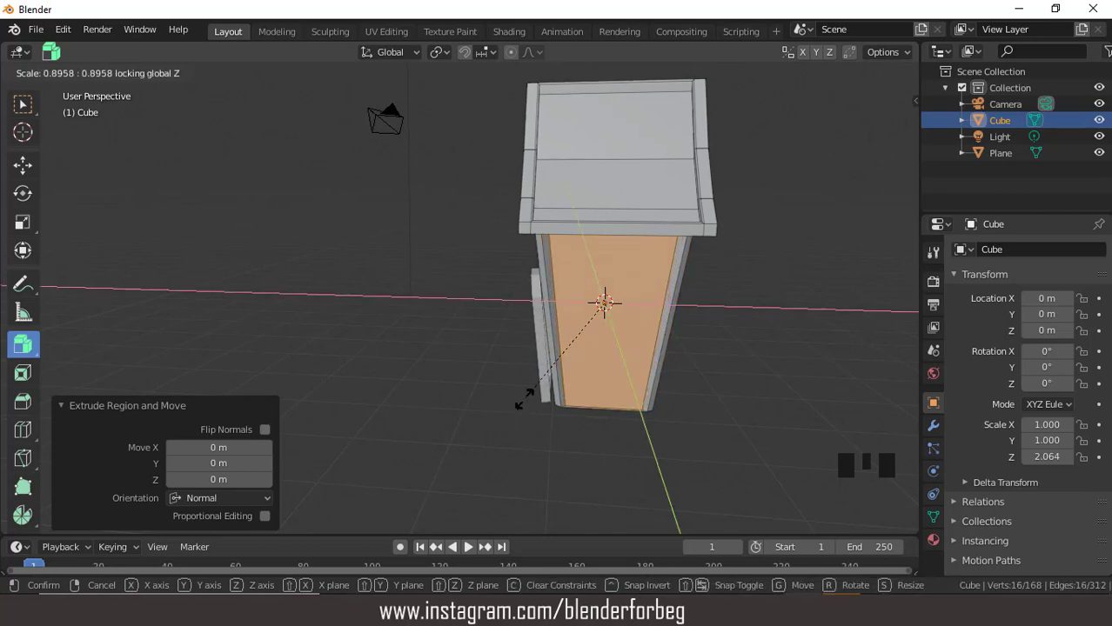
left_click(528, 399)
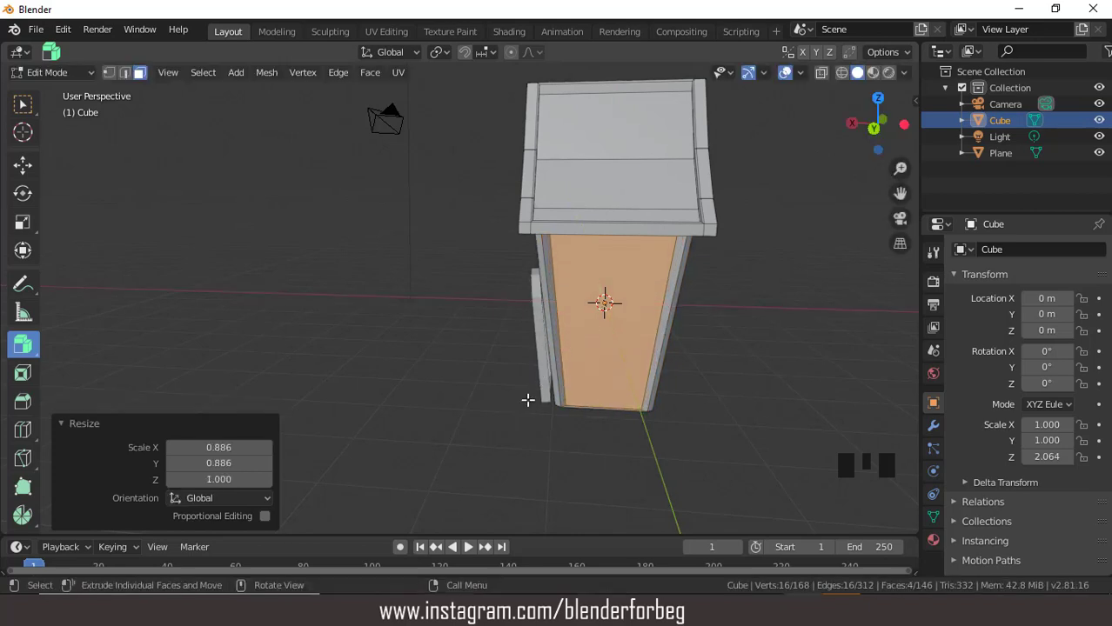
- Select the back wall and both side walls and inset their faces by about 0.759 m for windows
middle_click_drag(528, 399, 473, 336)
left_click(600, 365)
left_click(530, 357, "shift")
middle_click_drag(665, 368, 425, 315)
left_click(383, 311, "shift")
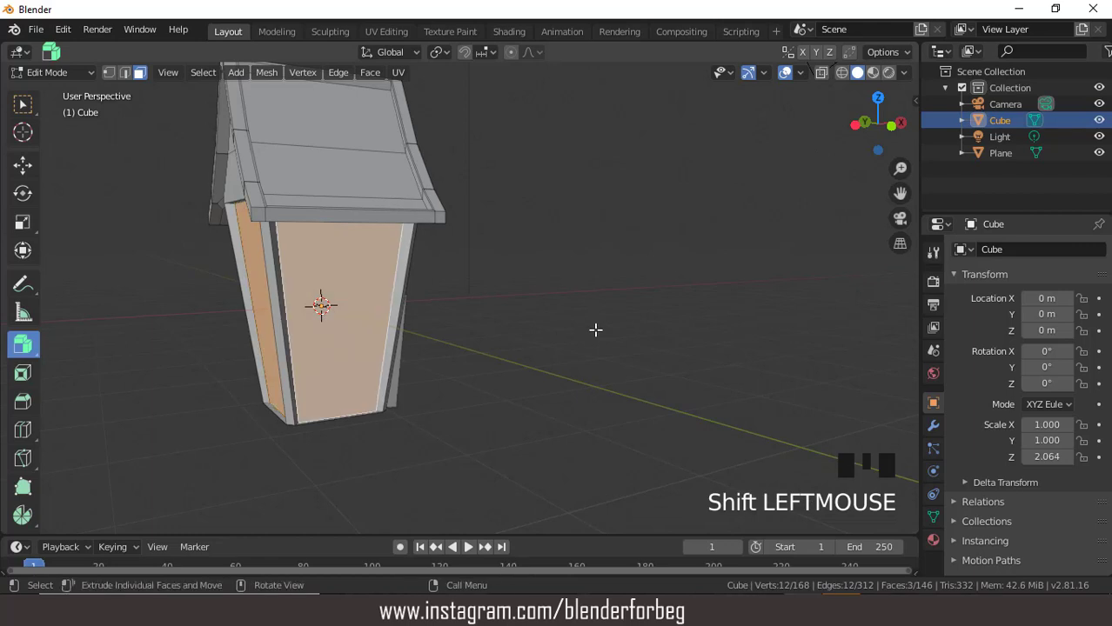
key("i")
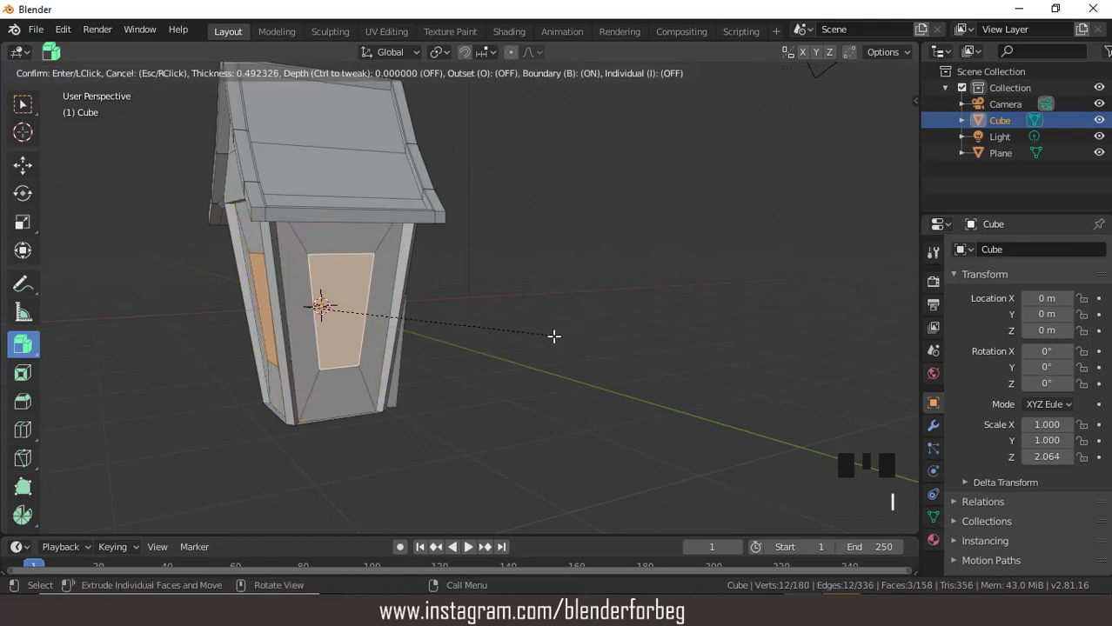
left_click(539, 336)
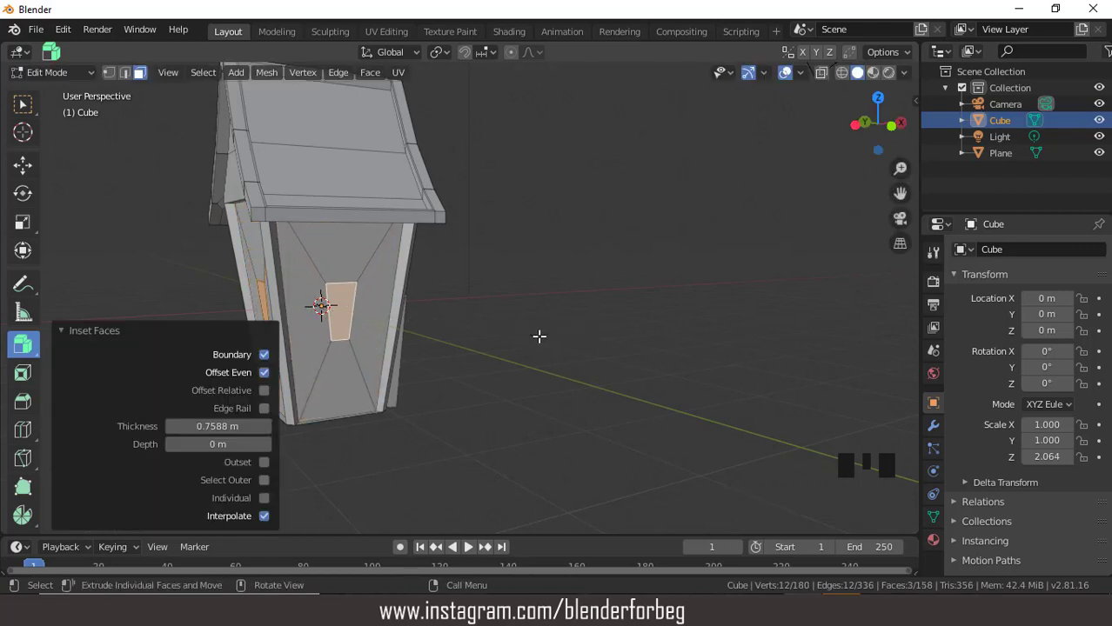
- With the three inset window faces selected, scale them to about 1.35 along global X
key("ctrl+KP_4")
key("ctrl+KP_4")
key("ctrl+KP_4")
key("ctrl+KP_4")
key("ctrl+KP_4")
key("ctrl+KP_4")
key("ctrl+KP_4")
key("ctrl+KP_4")
key("ctrl+KP_4")
key("ctrl+KP_4")
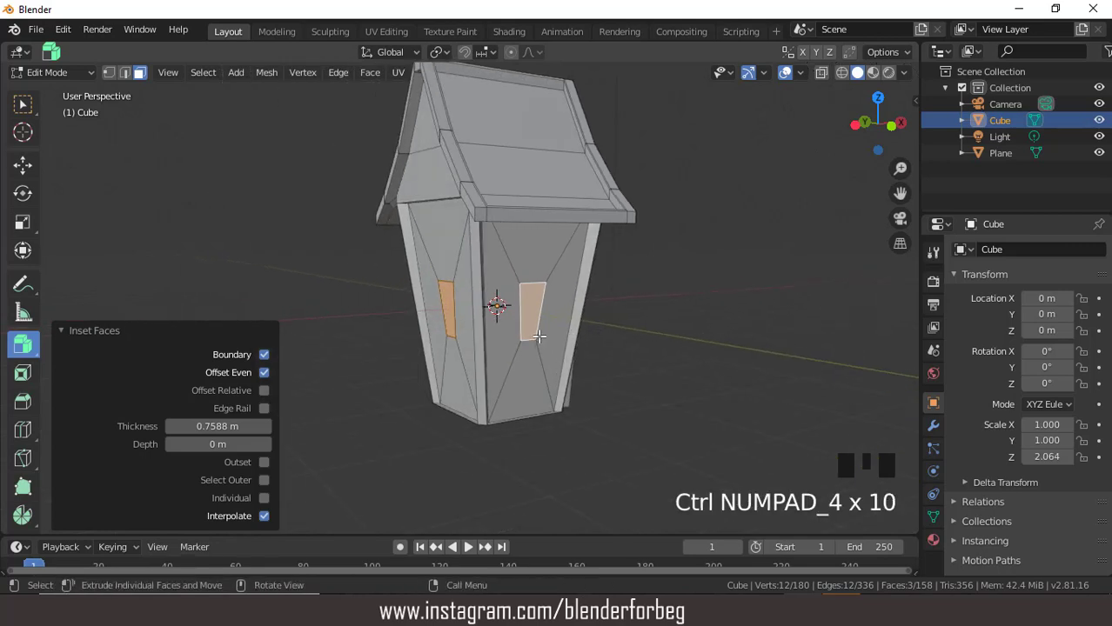
middle_click_drag(748, 306, 530, 348)
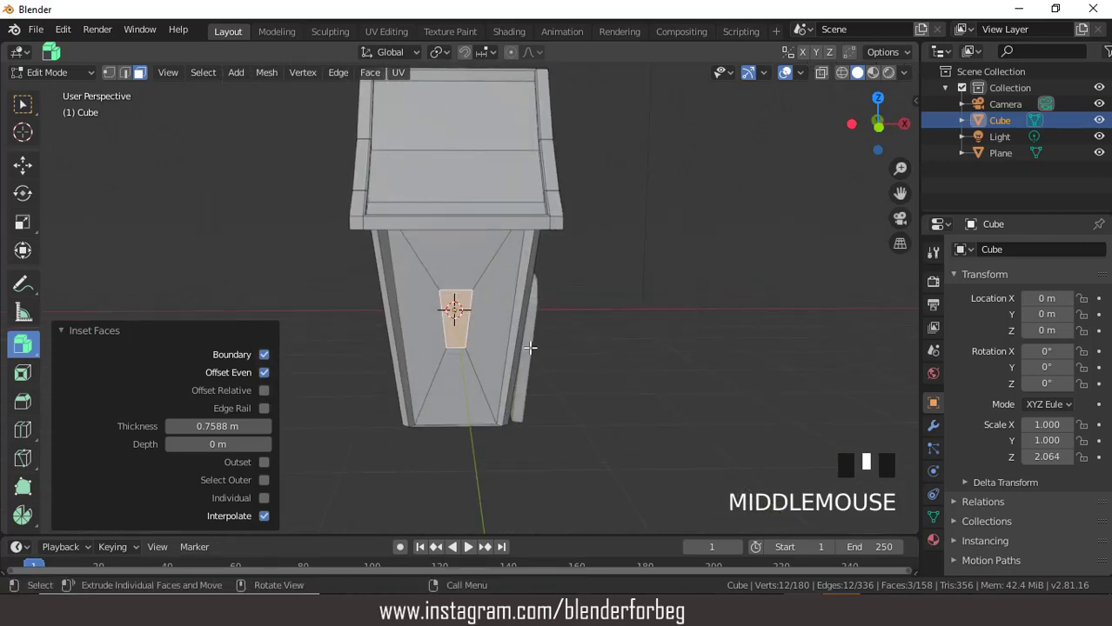
left_click(458, 320)
middle_click_drag(467, 333, 618, 301)
left_click(509, 315, "shift")
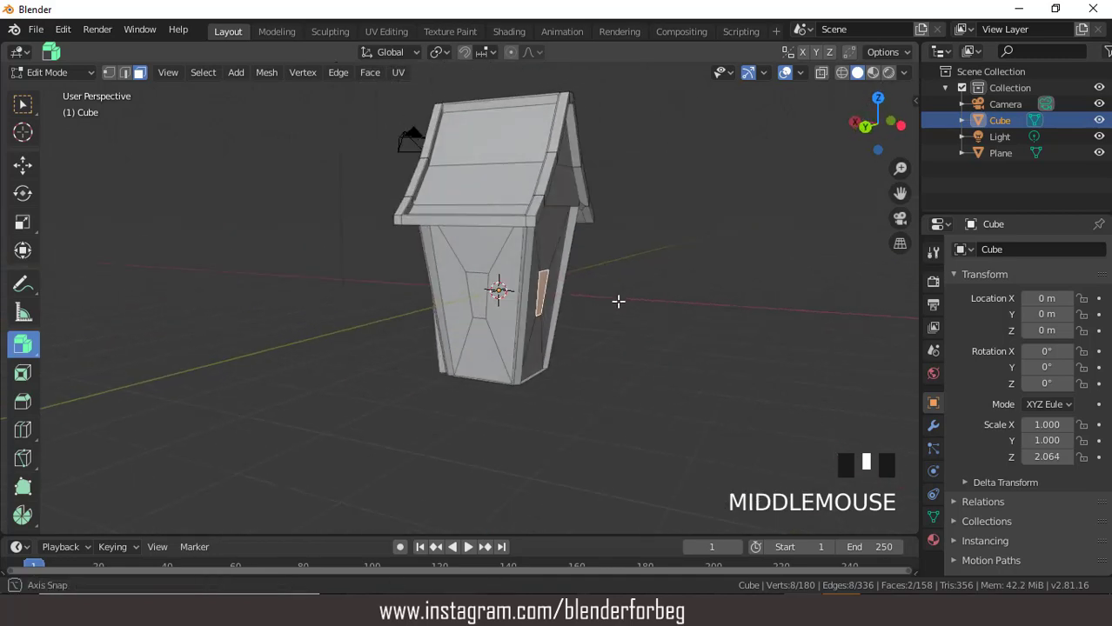
left_click(477, 298, "shift")
left_click(477, 298, "shift")
middle_click_drag(412, 300, 599, 380)
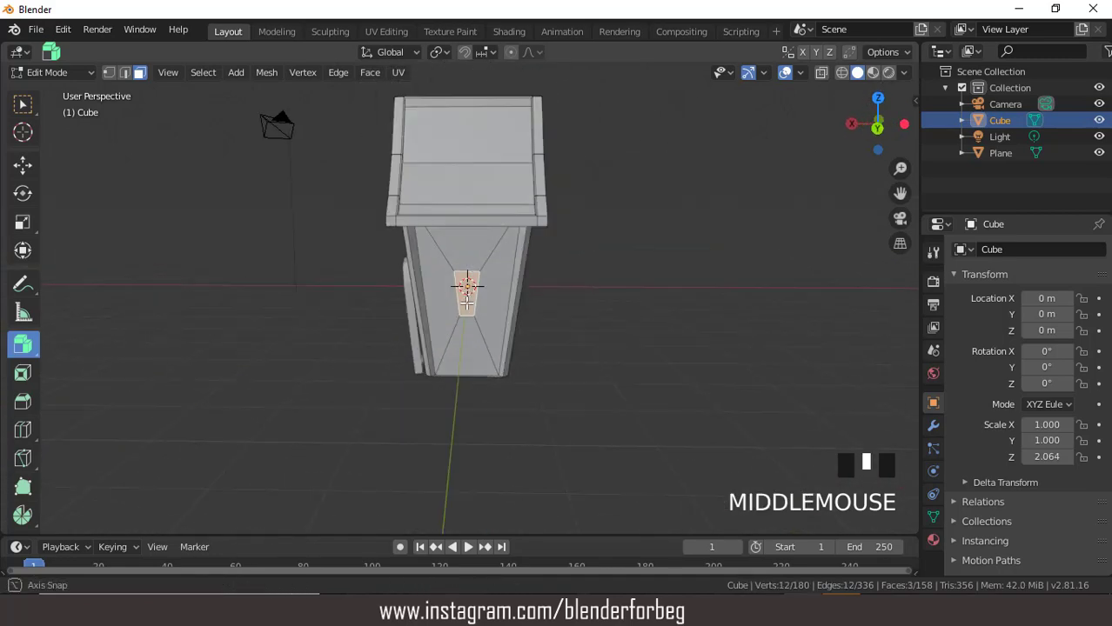
key("s")
key("x")
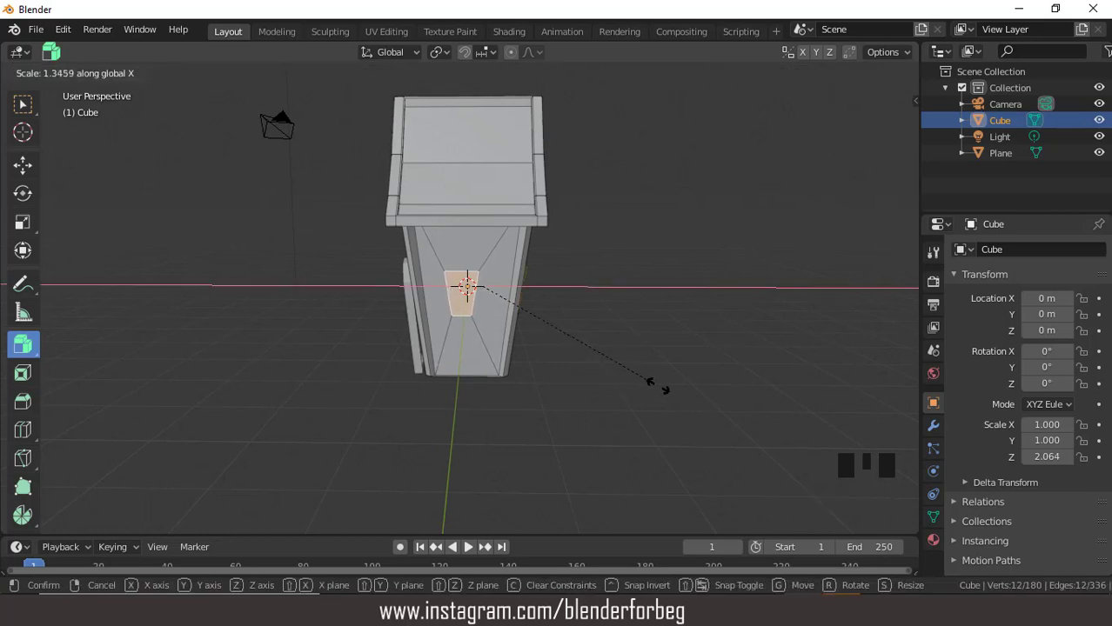
left_click(651, 383)
- Select the window face on the +Y side wall and extrude it about 0.166 m outward
middle_click_drag(489, 325, 368, 268)
left_click(467, 298)
scroll(471, 319, "up", 2)
key("e")
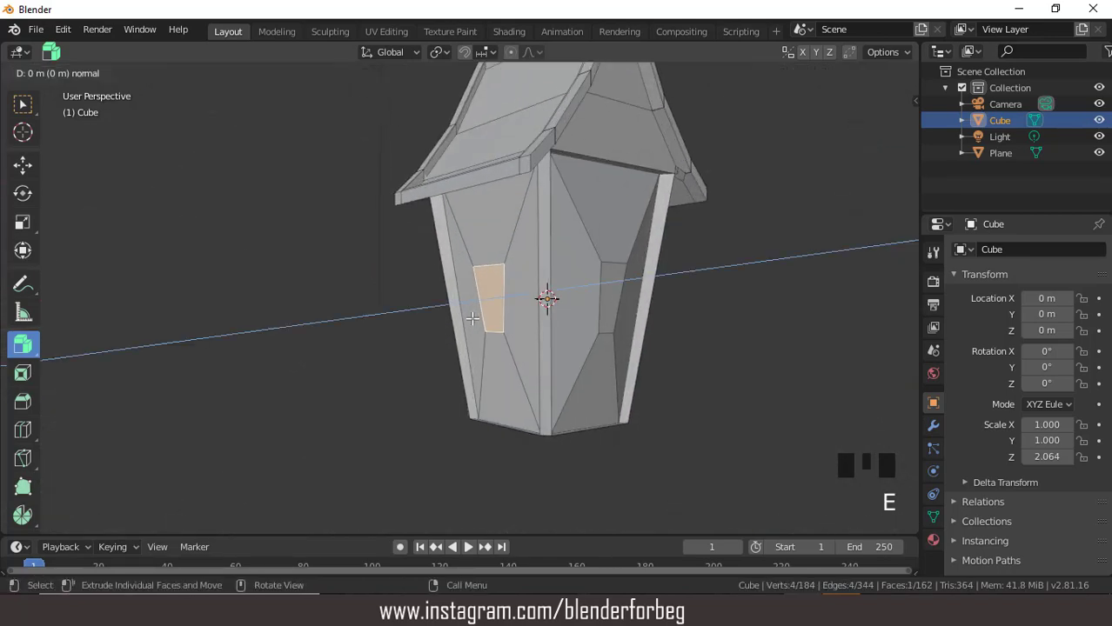
left_click(468, 319)
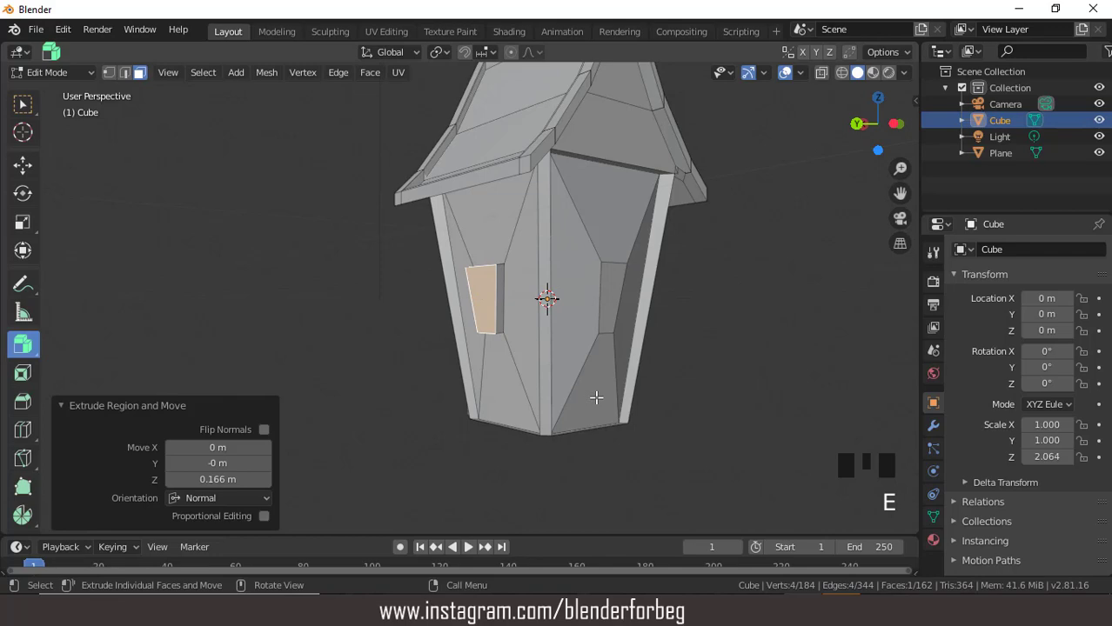
- Inset the +Y side window face by about 0.059 m and extrude it about 0.144 m inward
key("i")
left_click(591, 394)
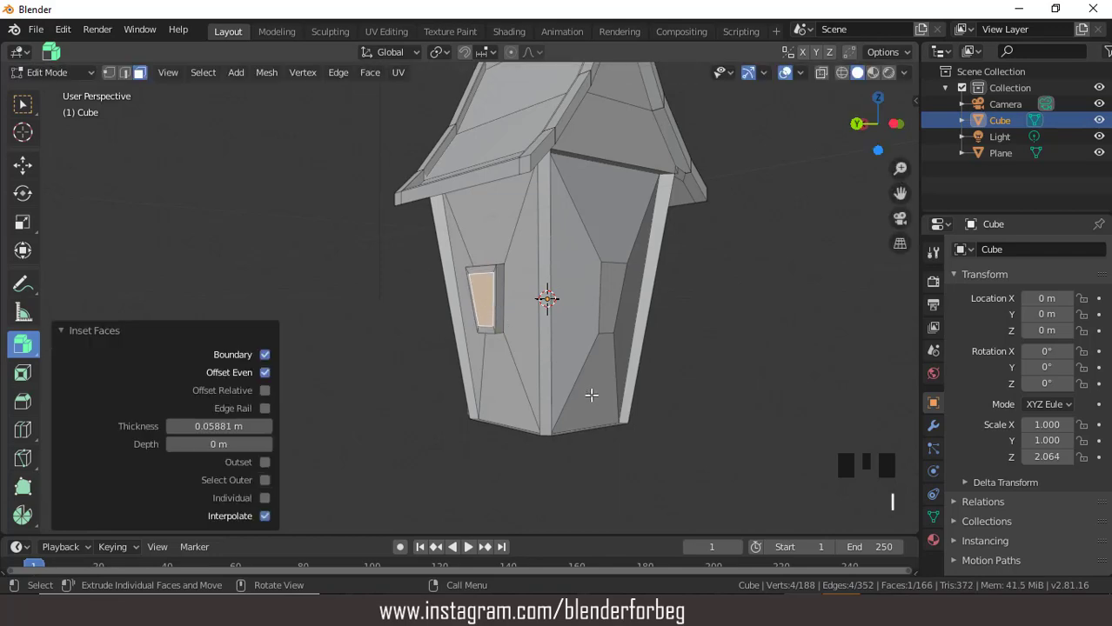
key("e")
left_click(598, 392)
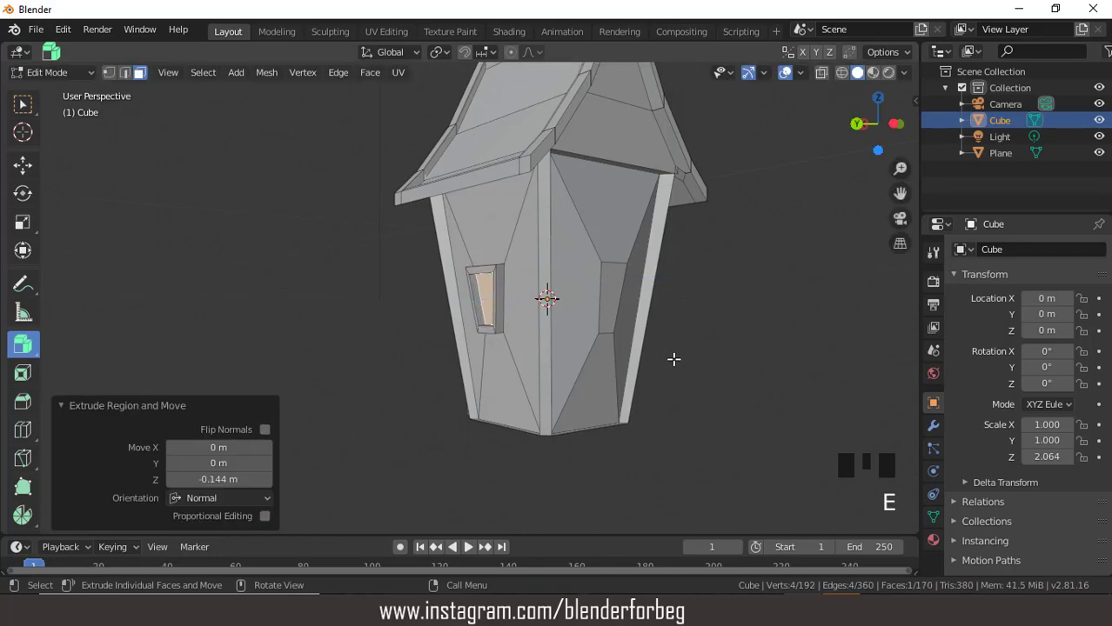
- Select the window face on the back wall and scale it to about 1.277 along global Y
middle_click_drag(673, 359, 529, 305)
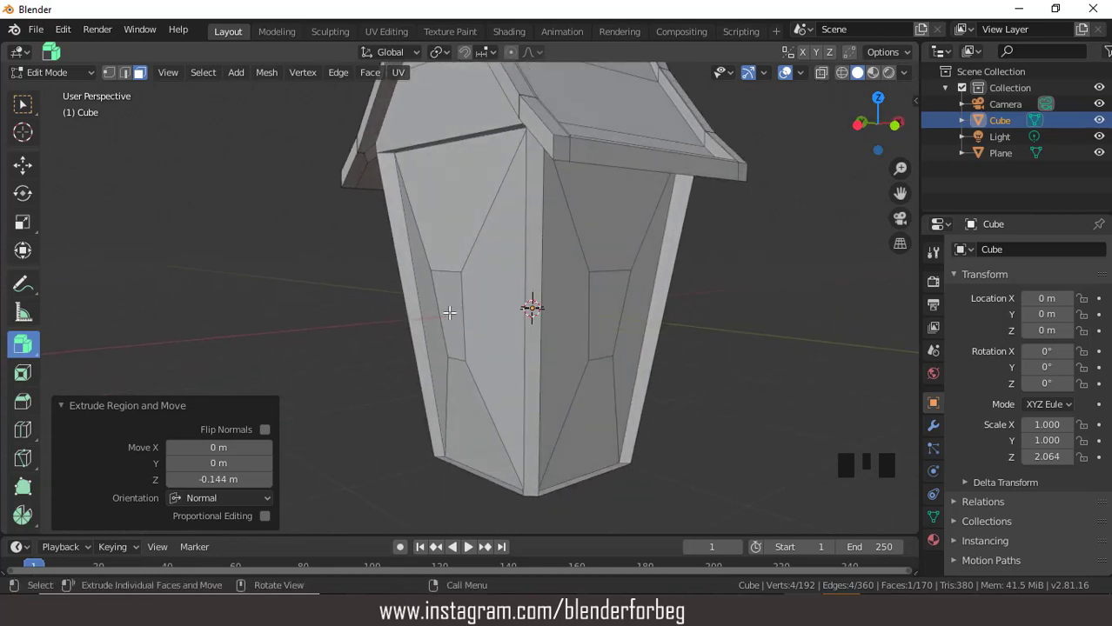
left_click(450, 313, "shift")
left_click(599, 317, "shift")
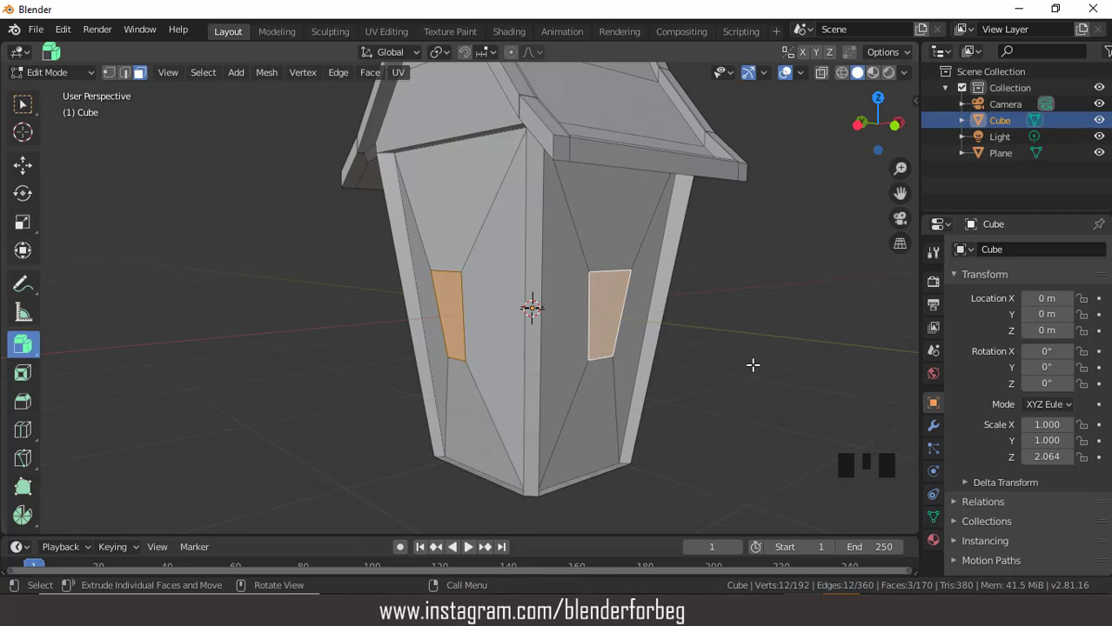
middle_click_drag(538, 381, 601, 317)
left_click(599, 315)
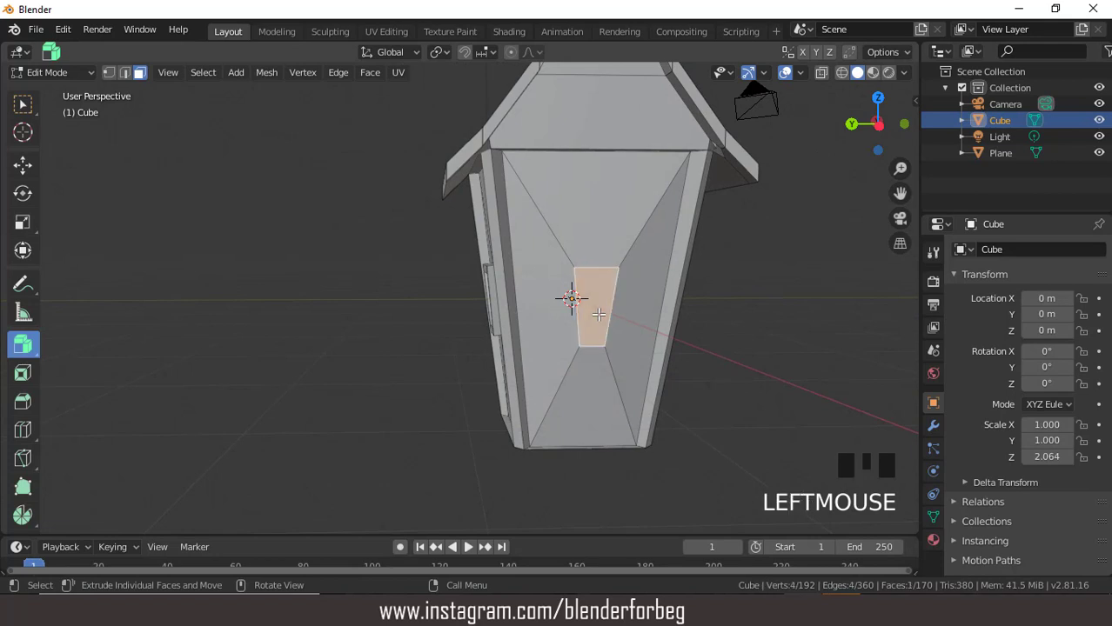
key("s")
key("y")
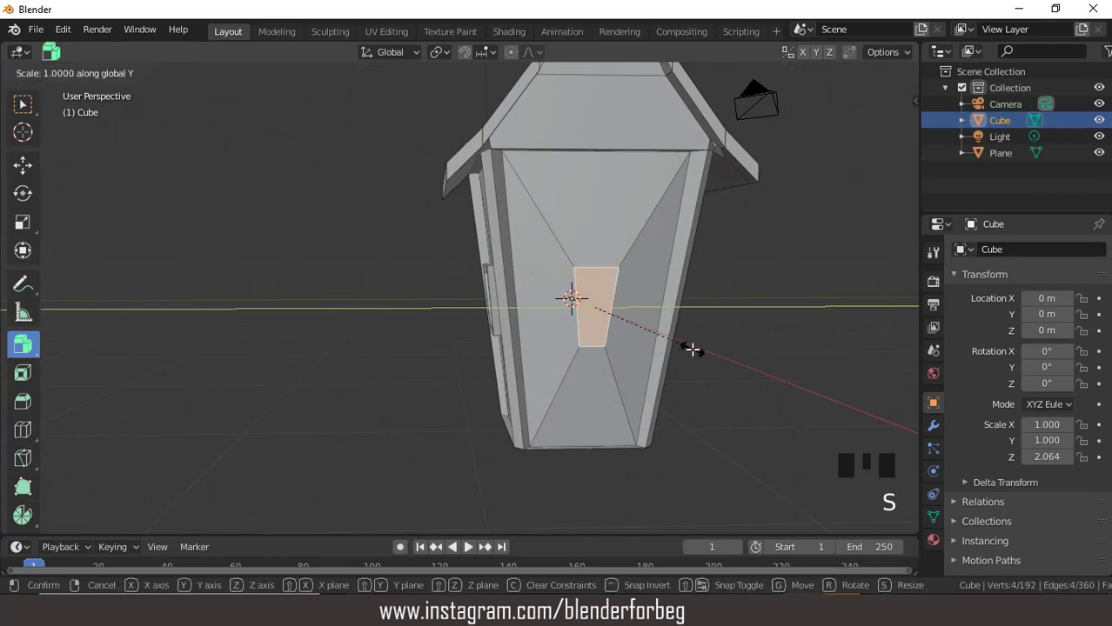
left_click(720, 357)
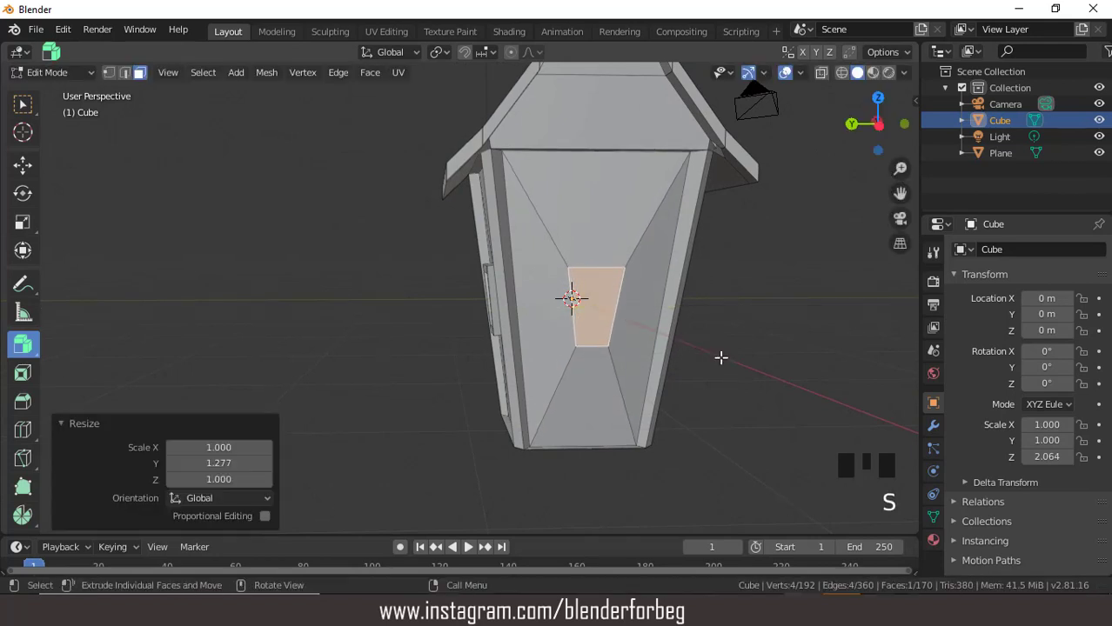
- Extrude the back window face about 0.188 m outward
middle_click_drag(748, 362, 659, 365)
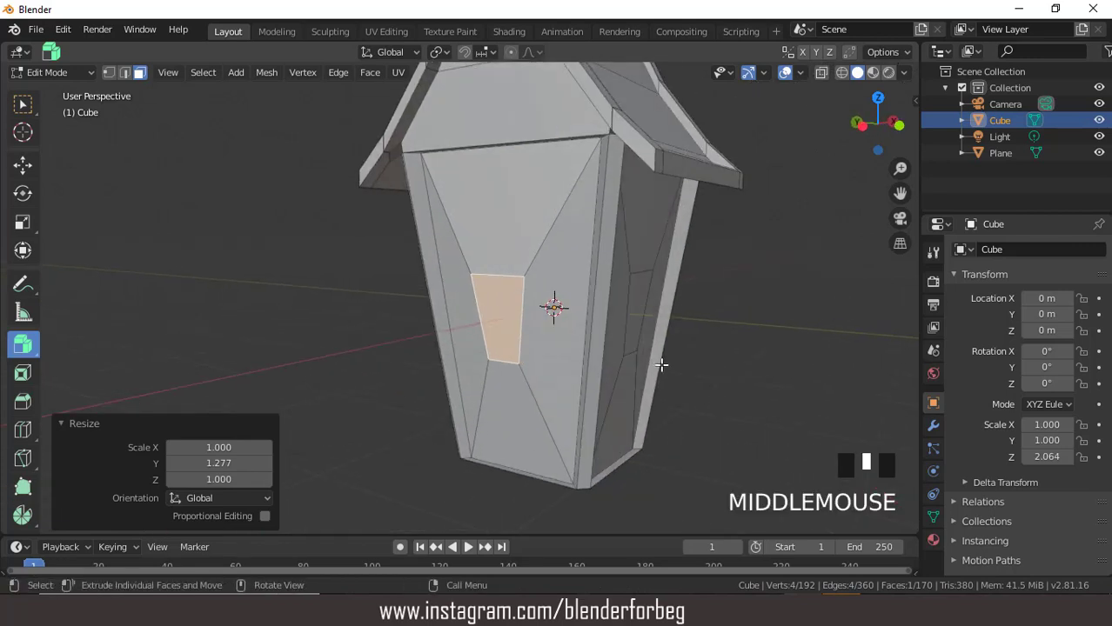
key("e")
left_click(668, 383)
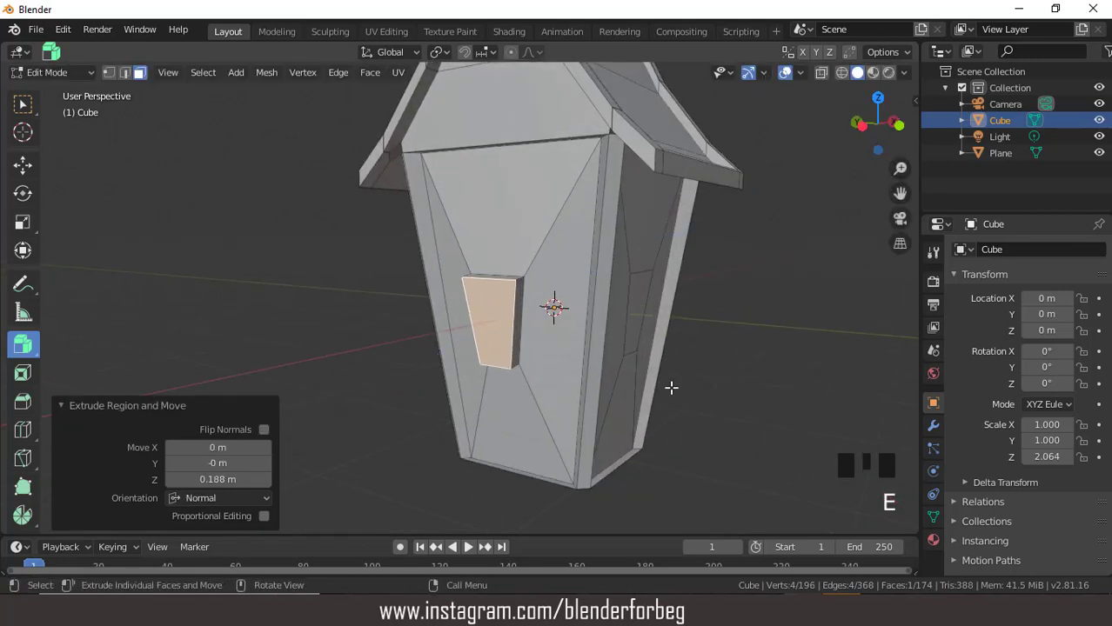
- Inset the back window face by about 0.056 m and extrude it about 0.2 m inward
key("i")
left_click(670, 394)
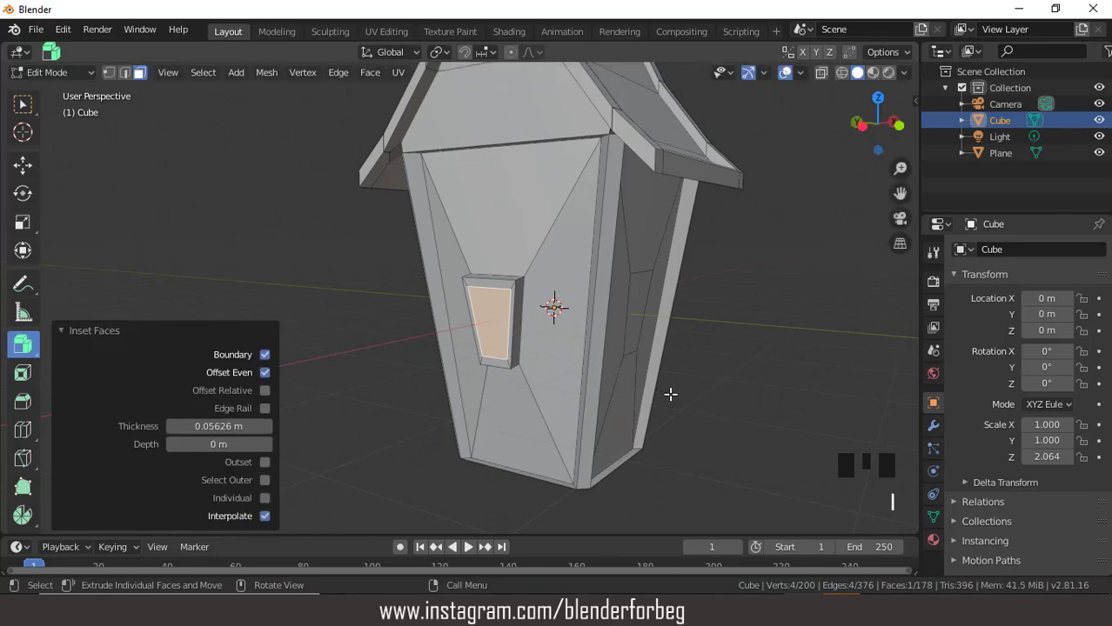
key("e")
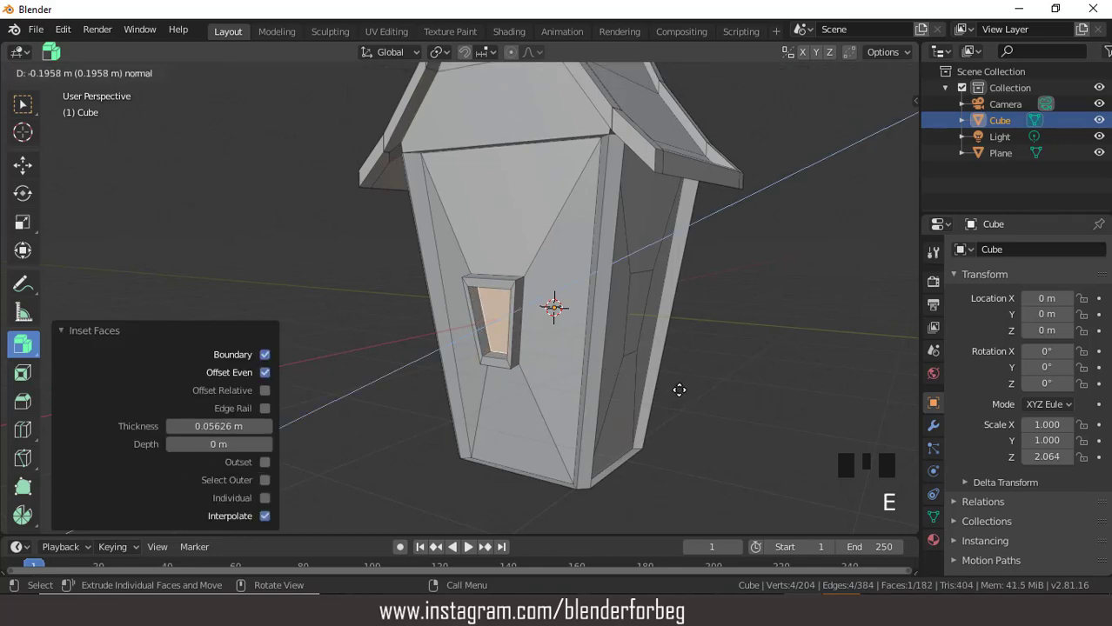
left_click(675, 391)
- Select the window face on the -Y side wall and extrude it about 0.226 m outward
middle_click_drag(701, 387, 463, 289)
left_click(462, 289)
middle_click_drag(544, 305, 479, 318)
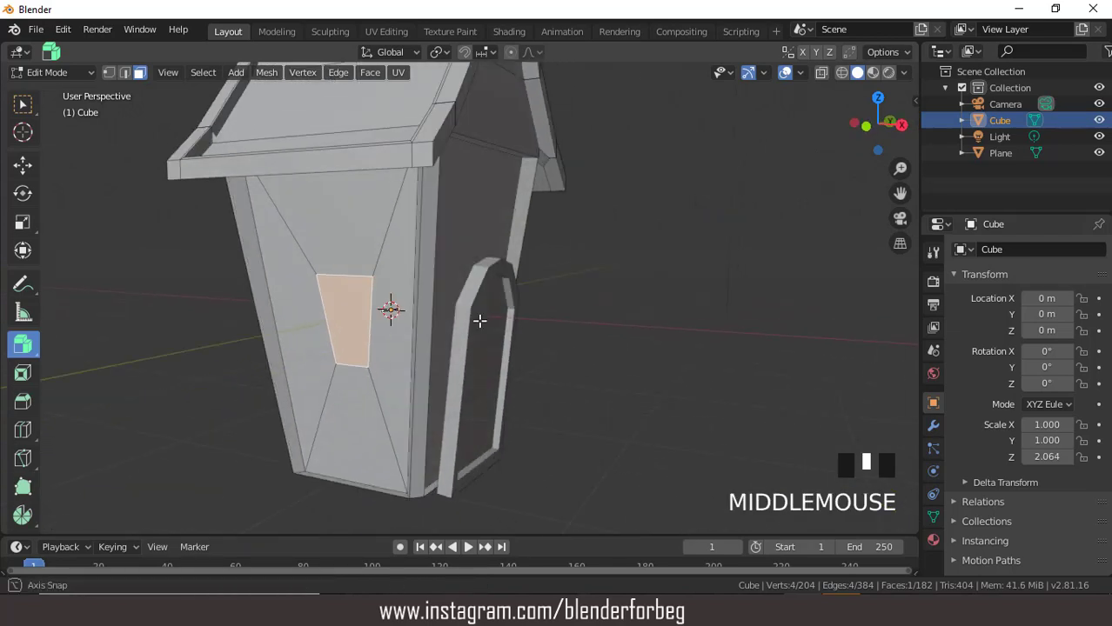
key("e")
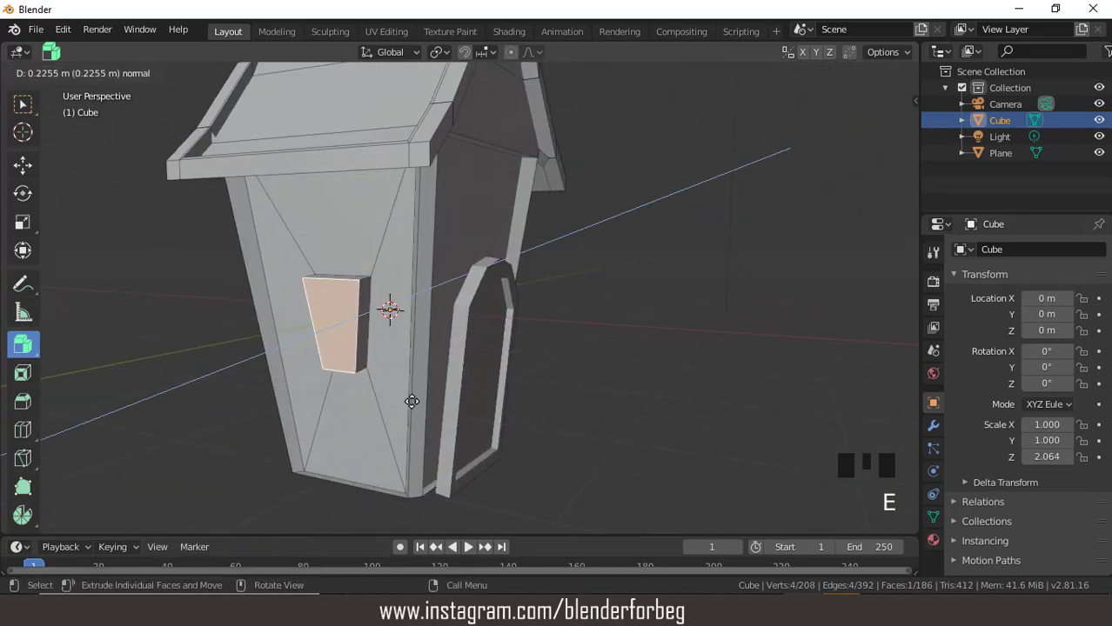
left_click(411, 401)
- Inset the -Y side window face by about 0.046 m and extrude it about 0.0885 m inward
key("i")
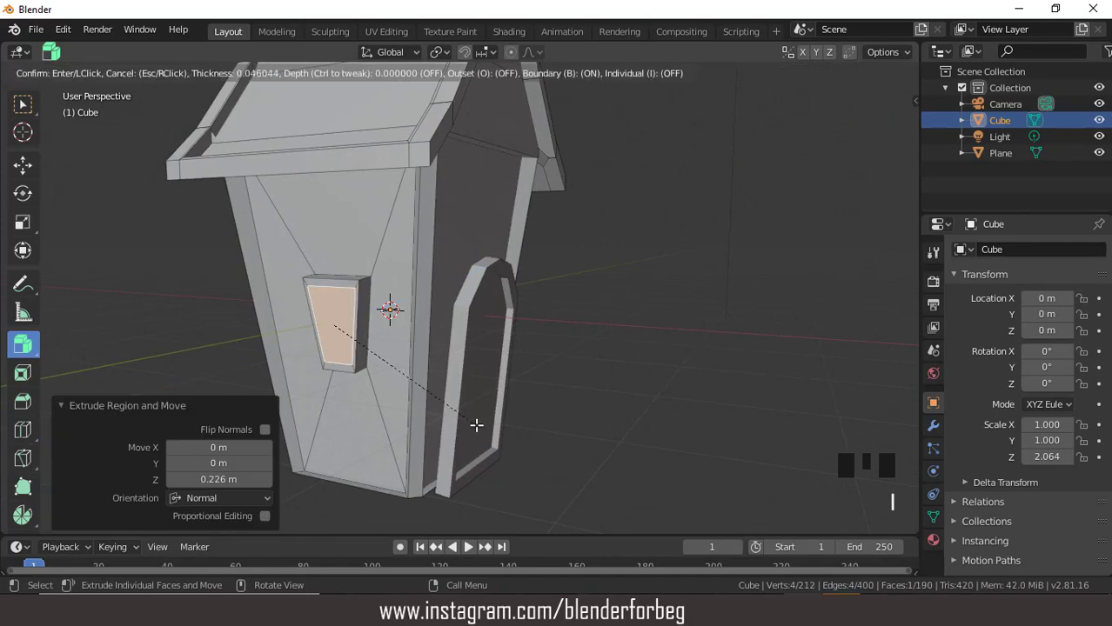
left_click(476, 425)
key("e")
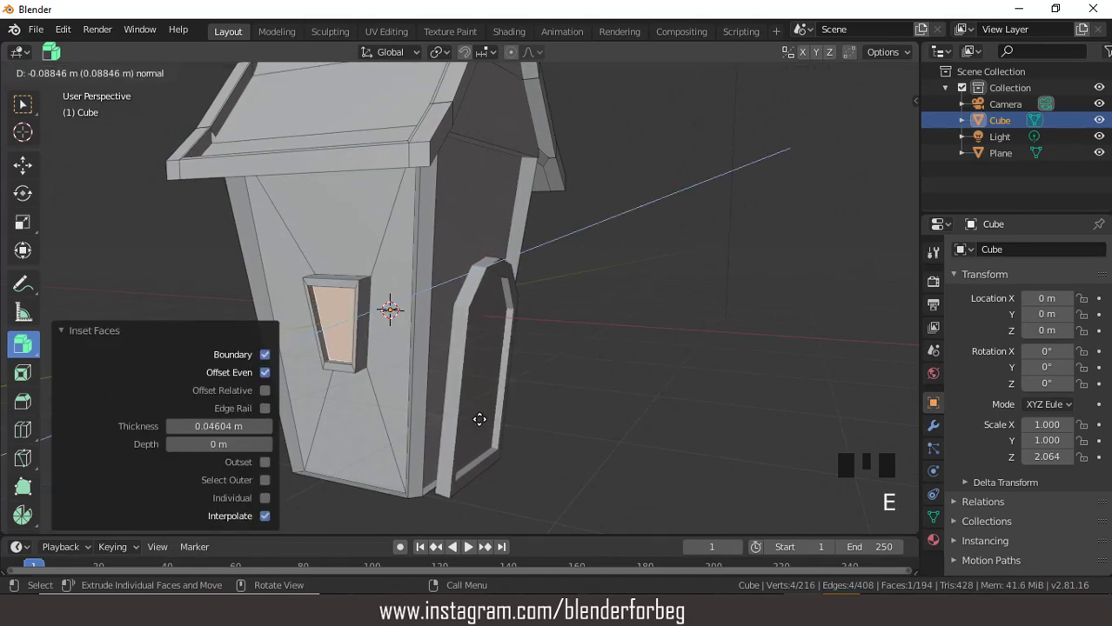
left_click(479, 420)
middle_click_drag(481, 418, 363, 303)
scroll(497, 322, "down", 4)
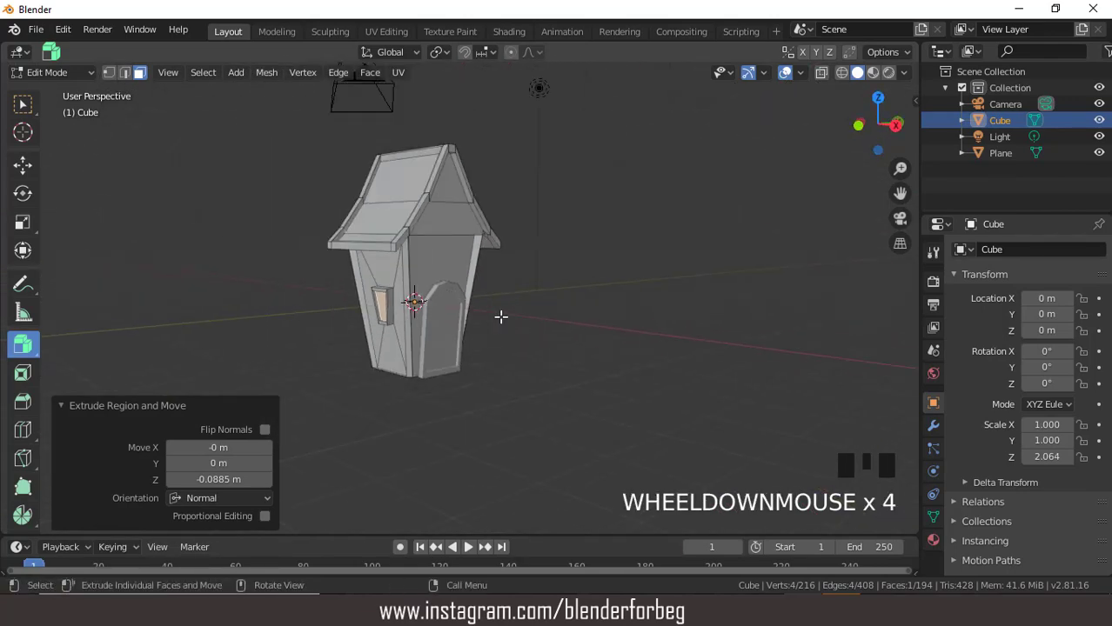
- Select the front gable's lower face above the door wall and inset it by about 0.048 m
middle_click_drag(500, 317, 468, 317)
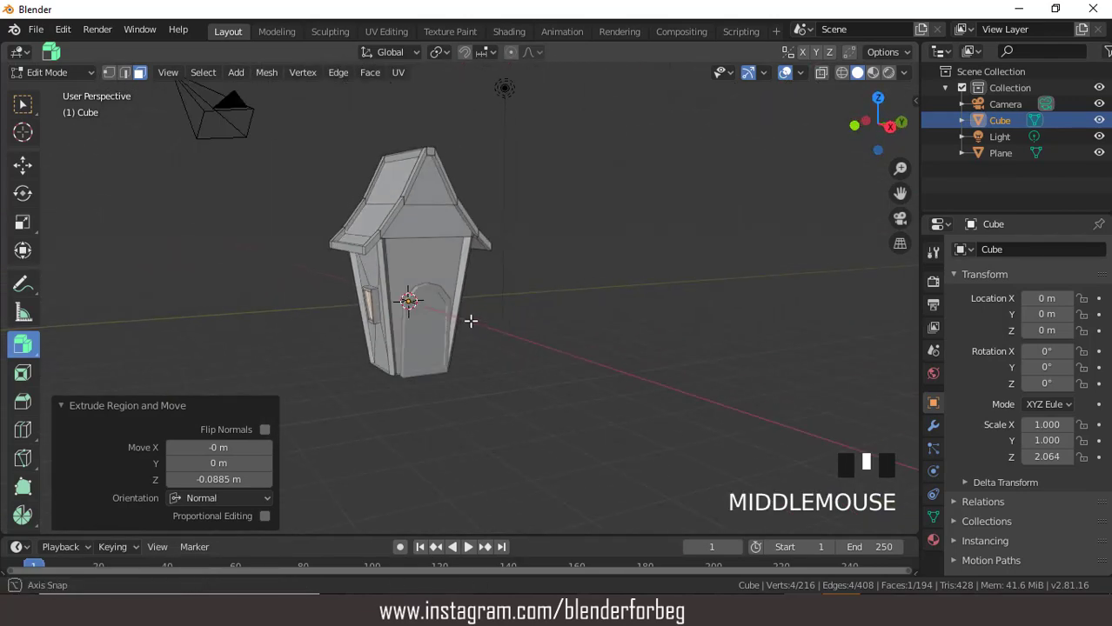
left_click(414, 223)
middle_click_drag(415, 223, 392, 254)
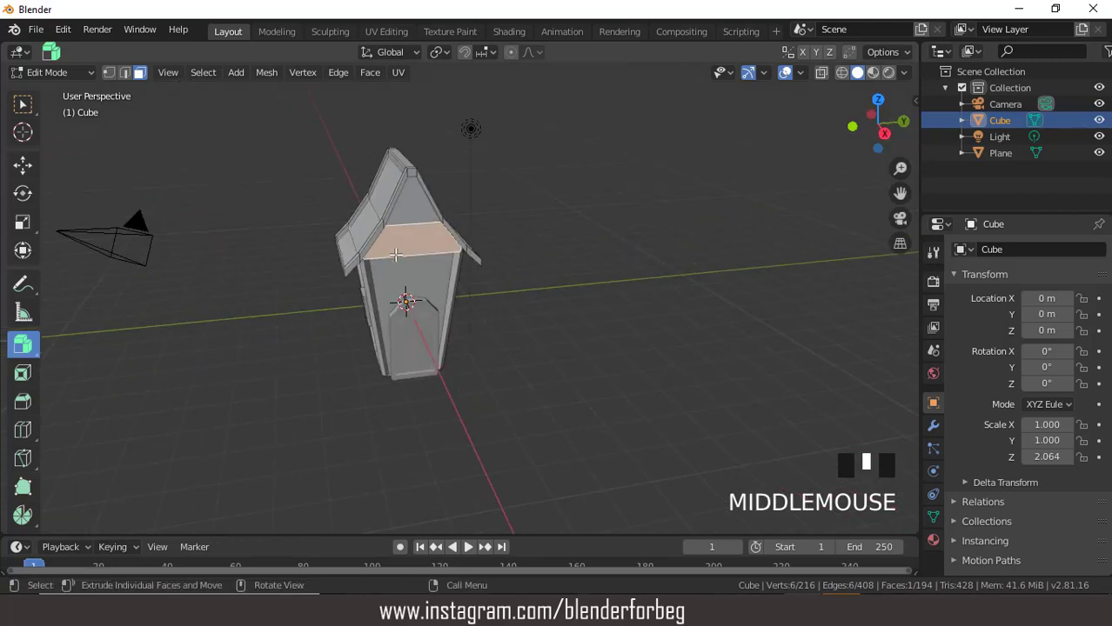
key("shift+b")
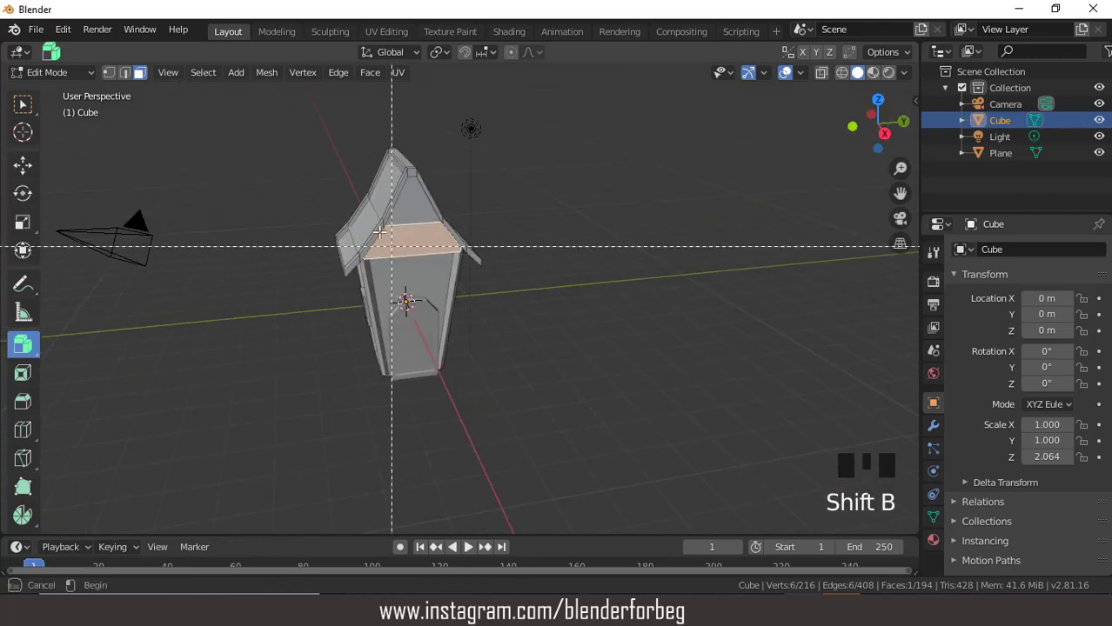
left_click_drag(370, 219, 476, 287)
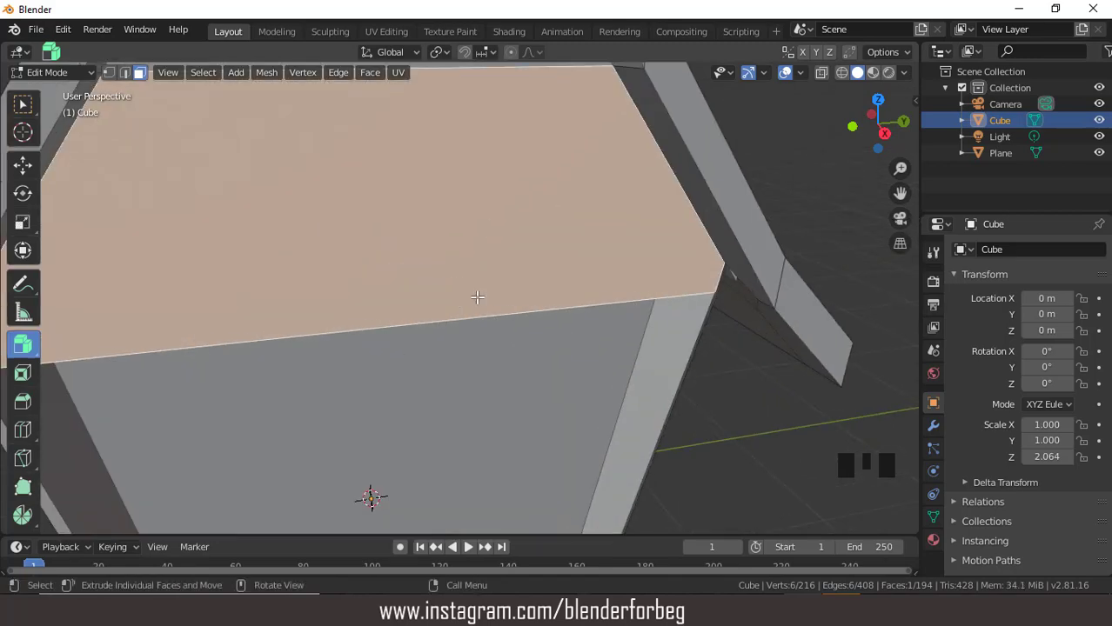
scroll(467, 261, "down", 3)
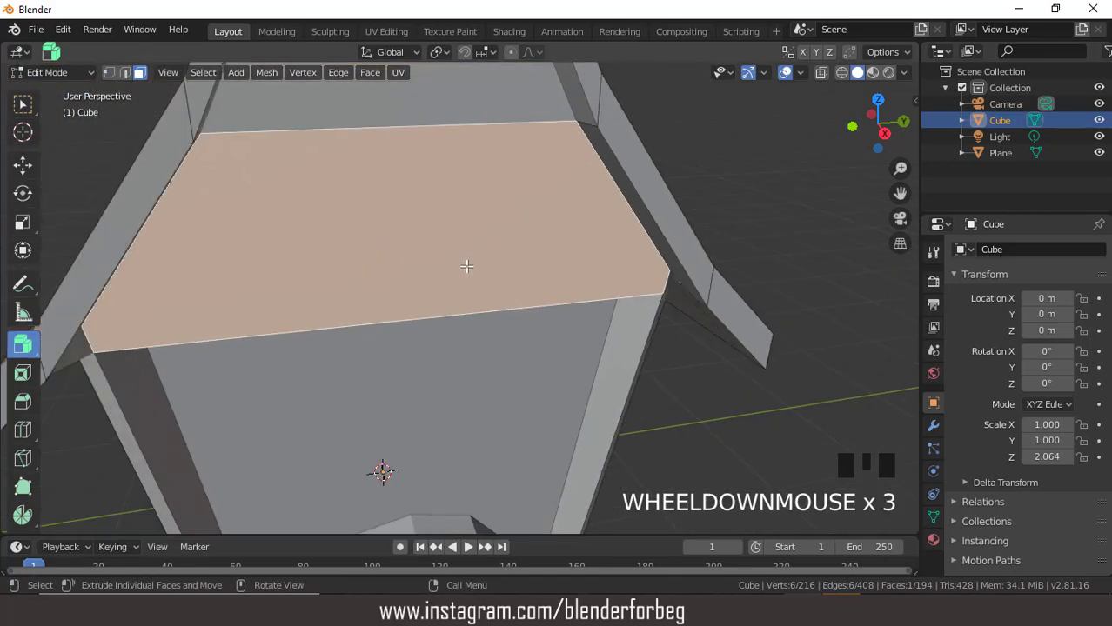
scroll(466, 265, "down", 8)
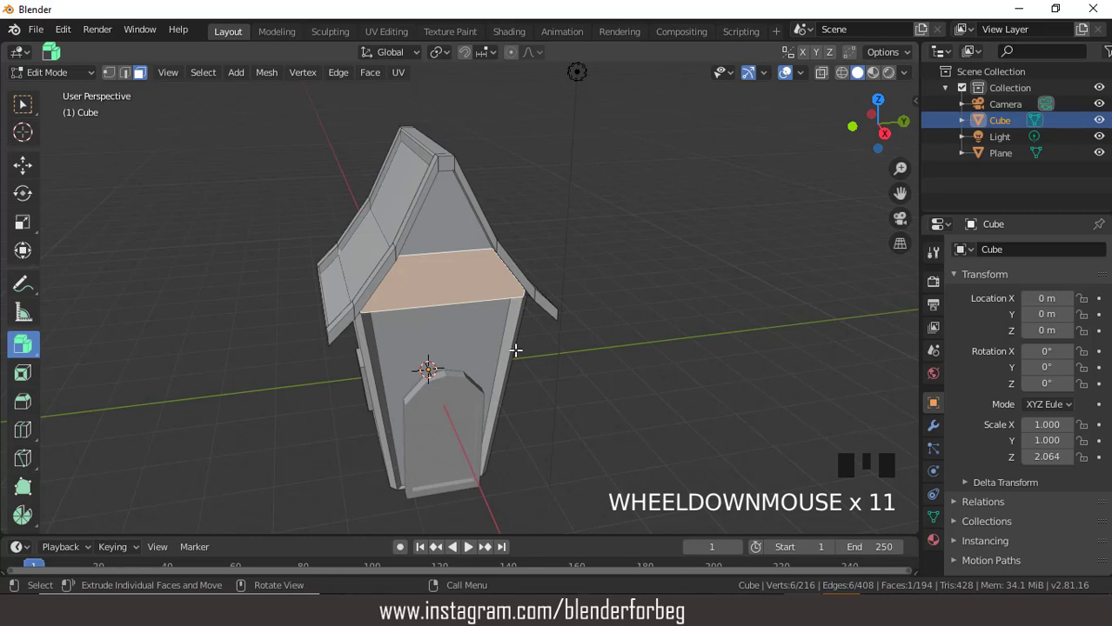
key("i")
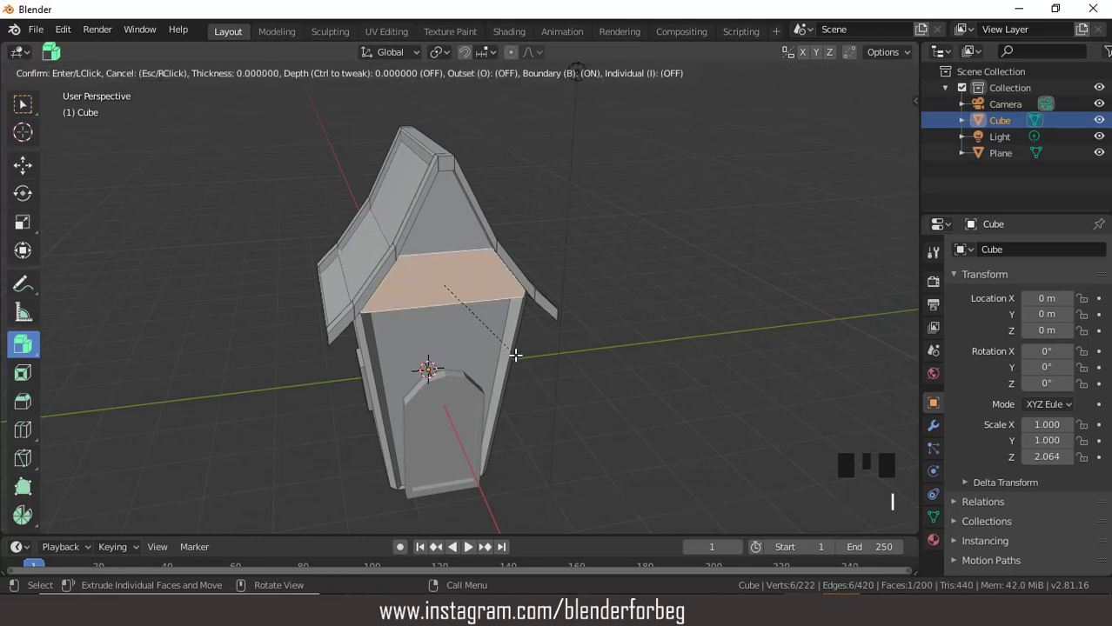
left_click(509, 351)
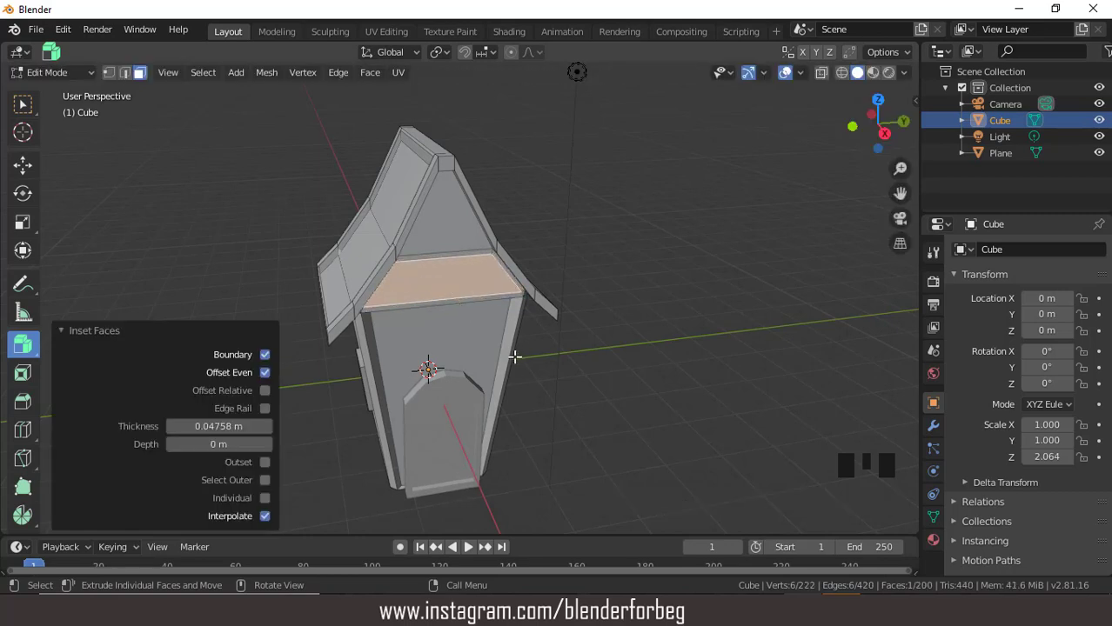
- Scale the inset gable face by about 0.32 along Y and about 0.321 along Z
key("s")
key("y")
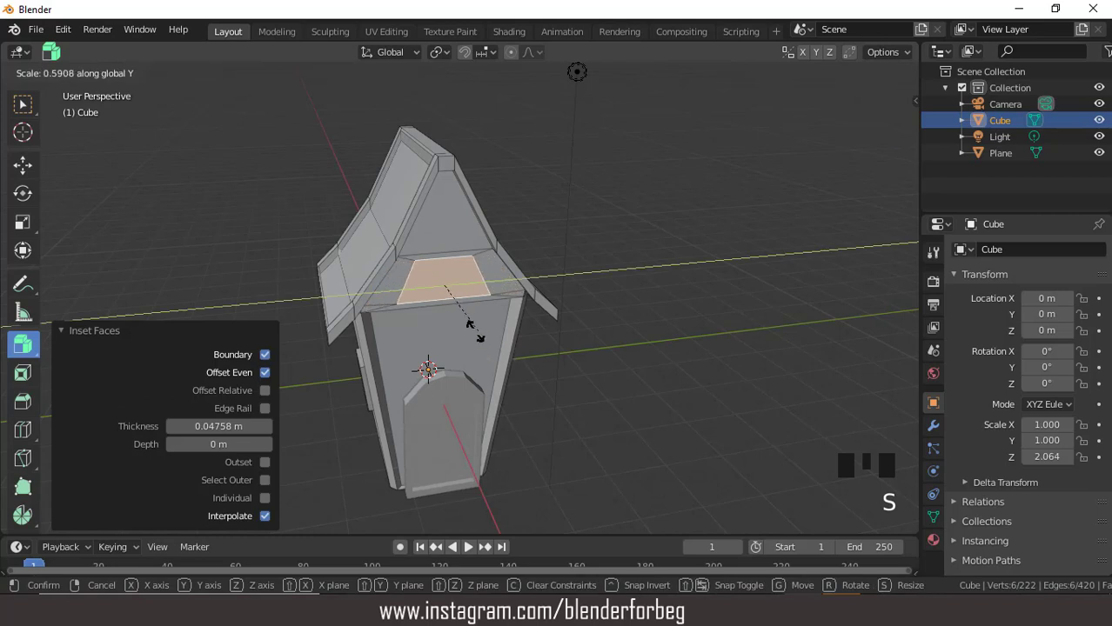
left_click(457, 314)
key("s")
key("z")
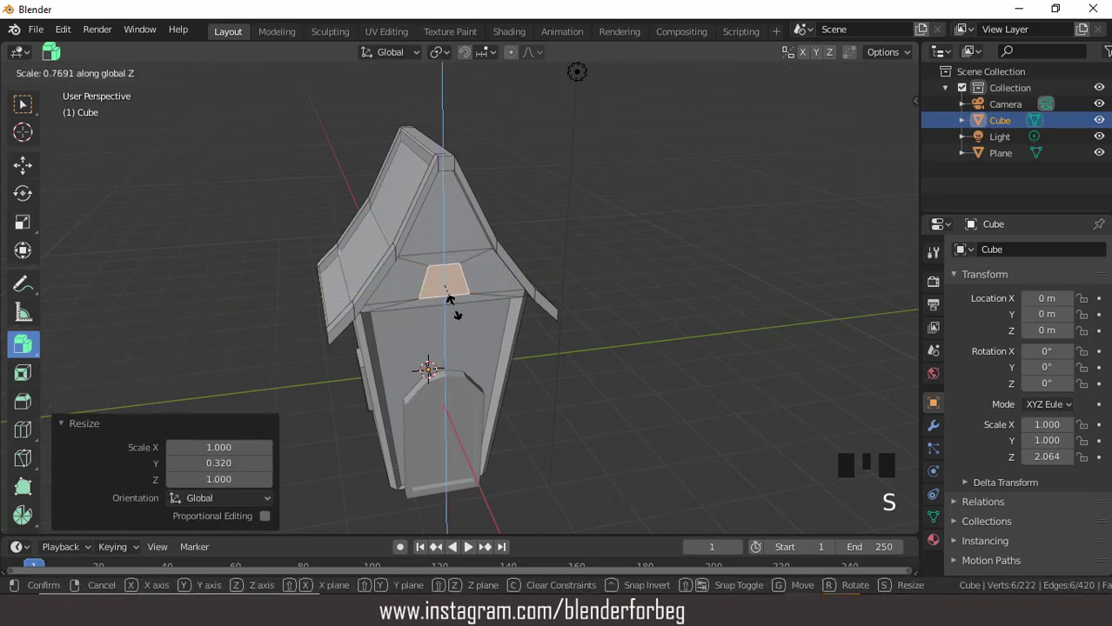
left_click(445, 289)
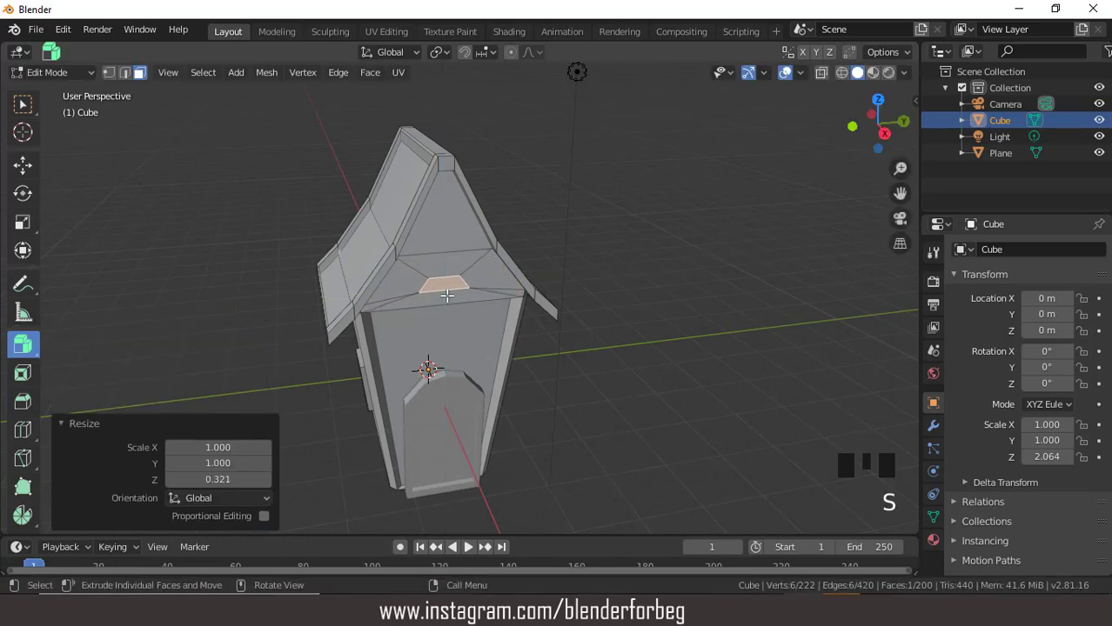
- Narrow the small gable face further by scaling it about 0.446 along Y
middle_click_drag(445, 290, 466, 302)
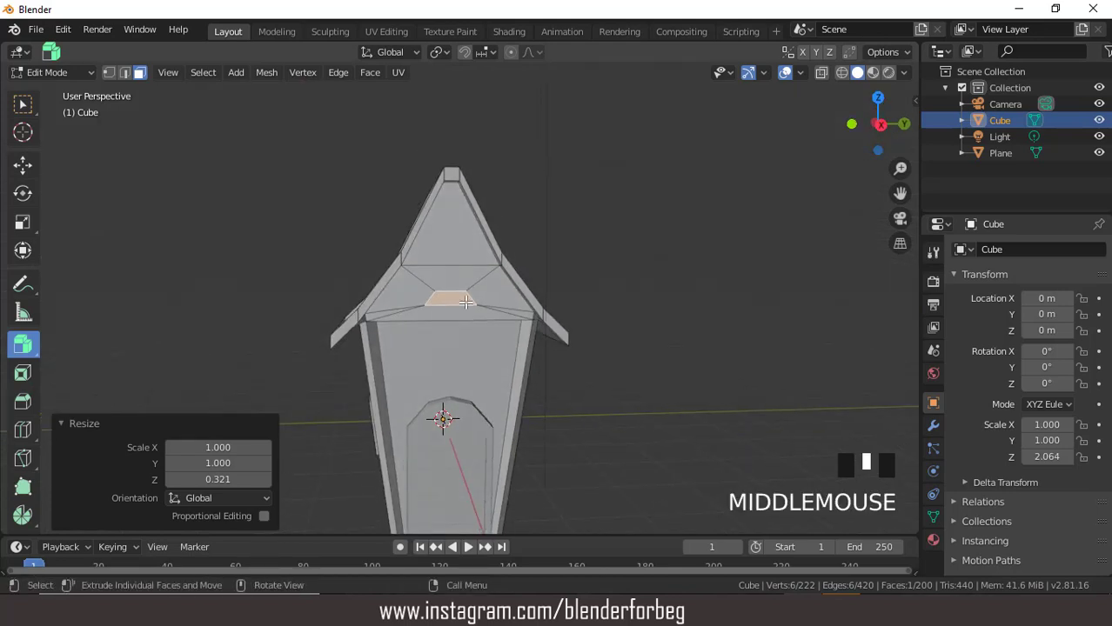
key("s")
key("y")
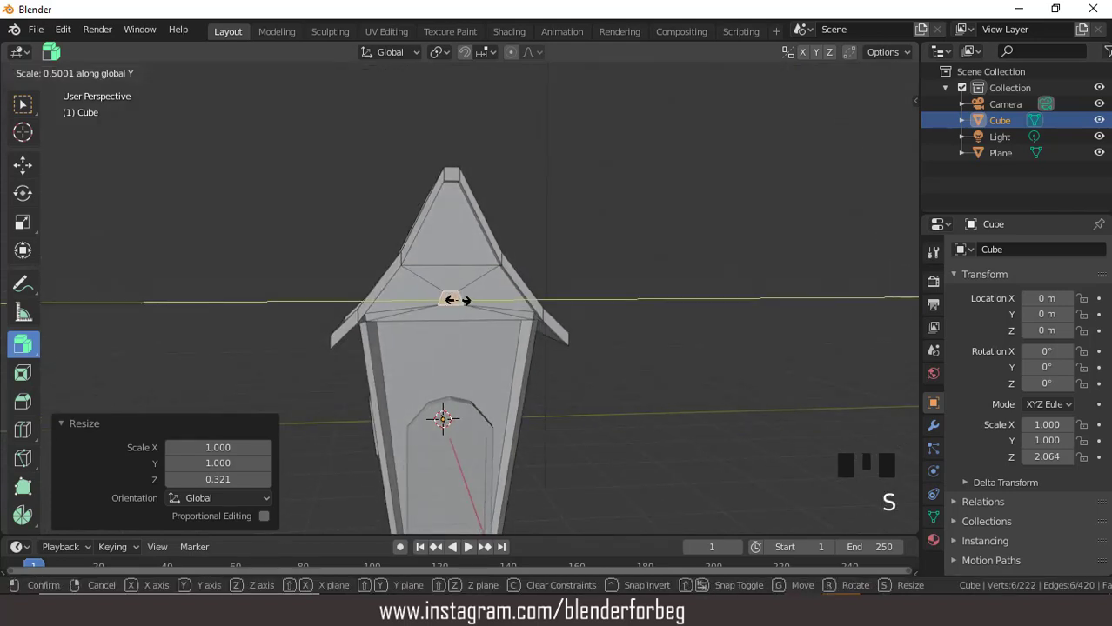
left_click(450, 300)
- Extrude the small gable face outward into a beam, adding a separate end segment about 0.295 m long
middle_click_drag(448, 299, 554, 332)
key("e")
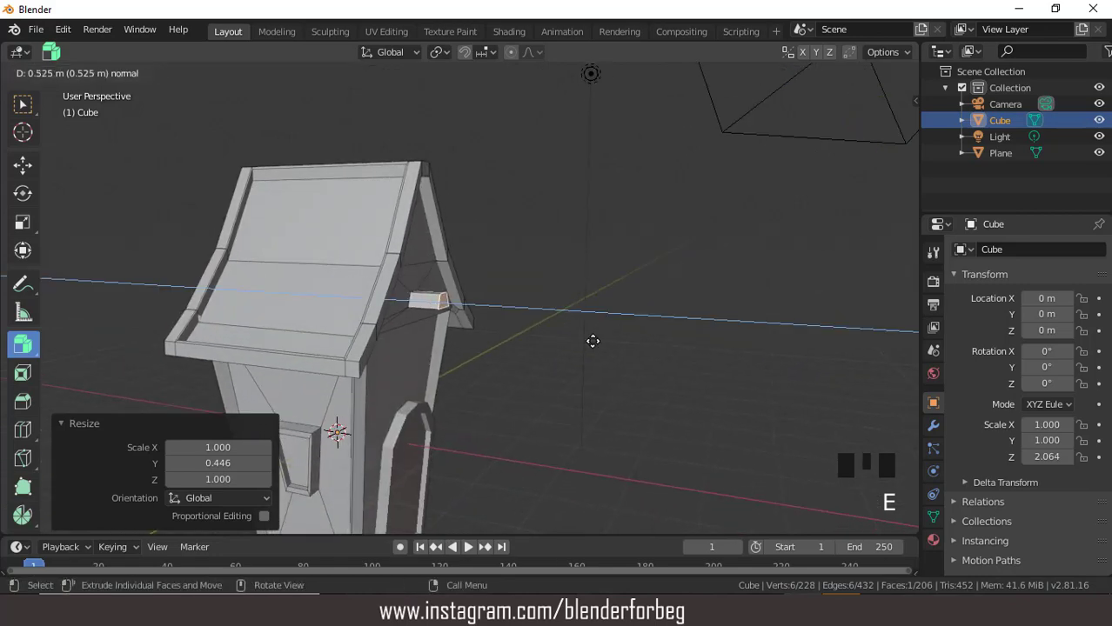
left_click(604, 342)
middle_click_drag(524, 372, 474, 294)
key("e")
left_click(547, 373)
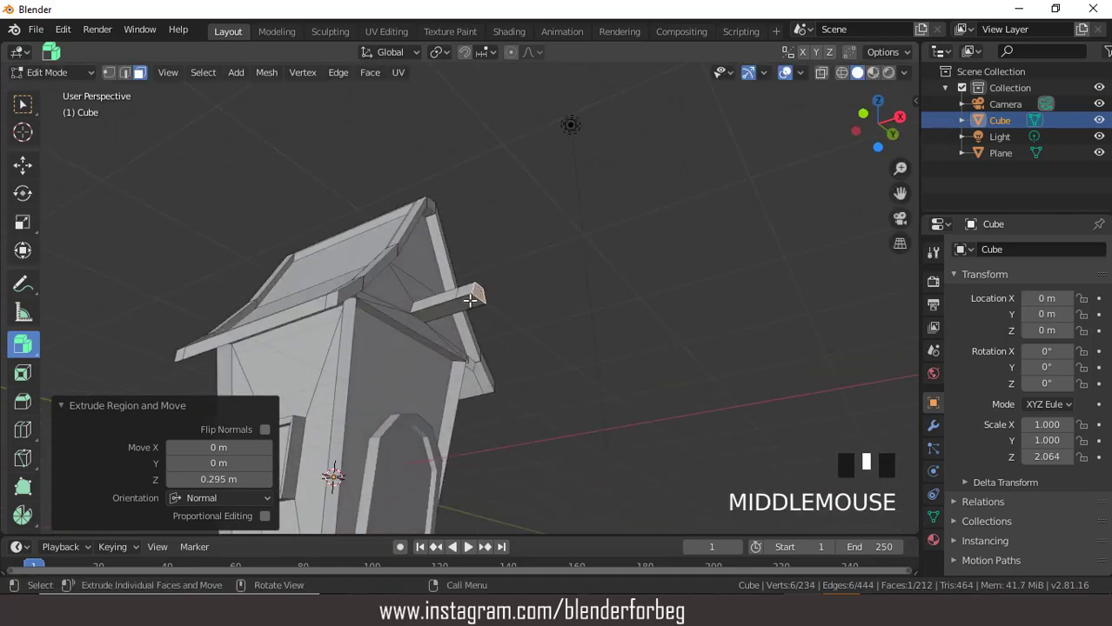
- Extrude the underside face of the beam's end segment about 0.299 m downward and lower it another 0.0124 m along Z
left_click(470, 300)
middle_click_drag(515, 349, 498, 402)
key("e")
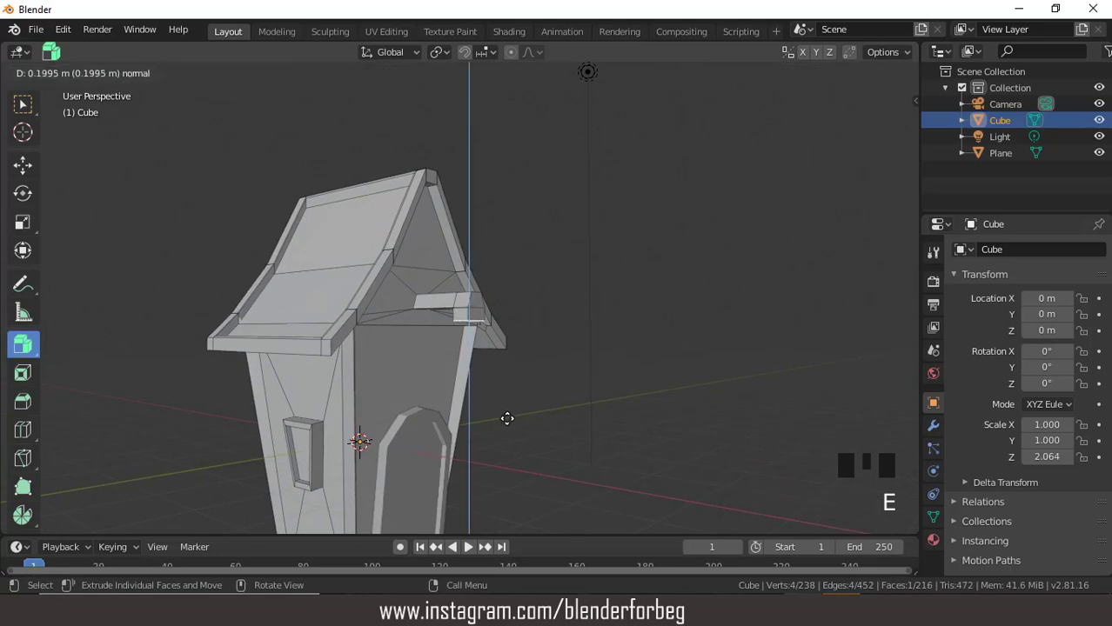
left_click(509, 422)
key("g")
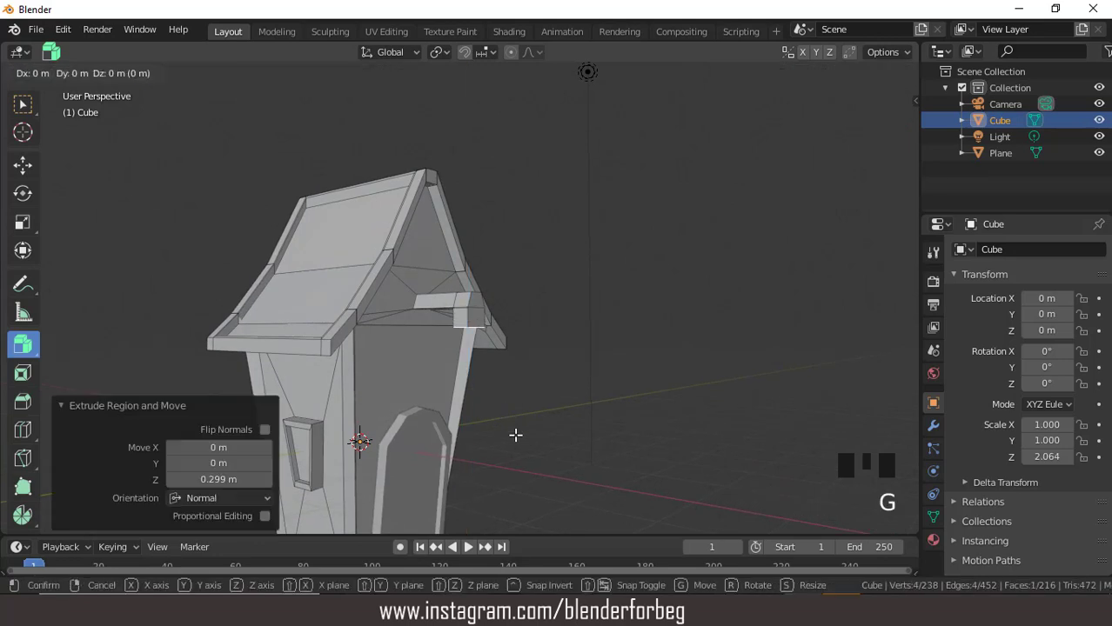
key("z")
left_click(515, 435)
- Scale the lantern's bottom face by about 1.505 and extrude it about 0.496 m downward to form the lantern body
key("s")
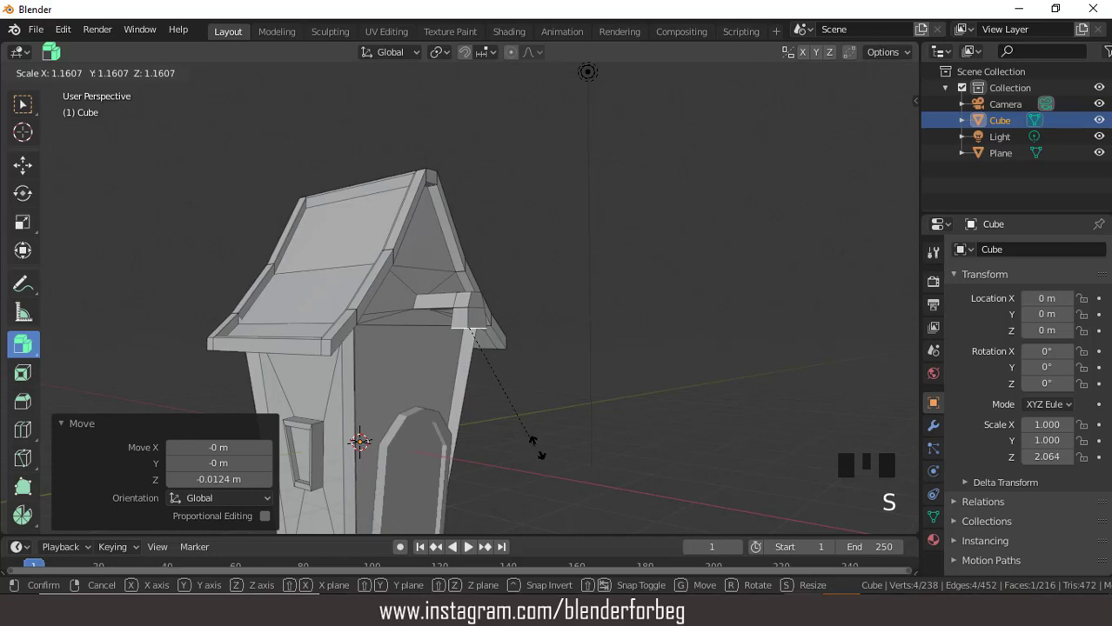
left_click(570, 468)
key("e")
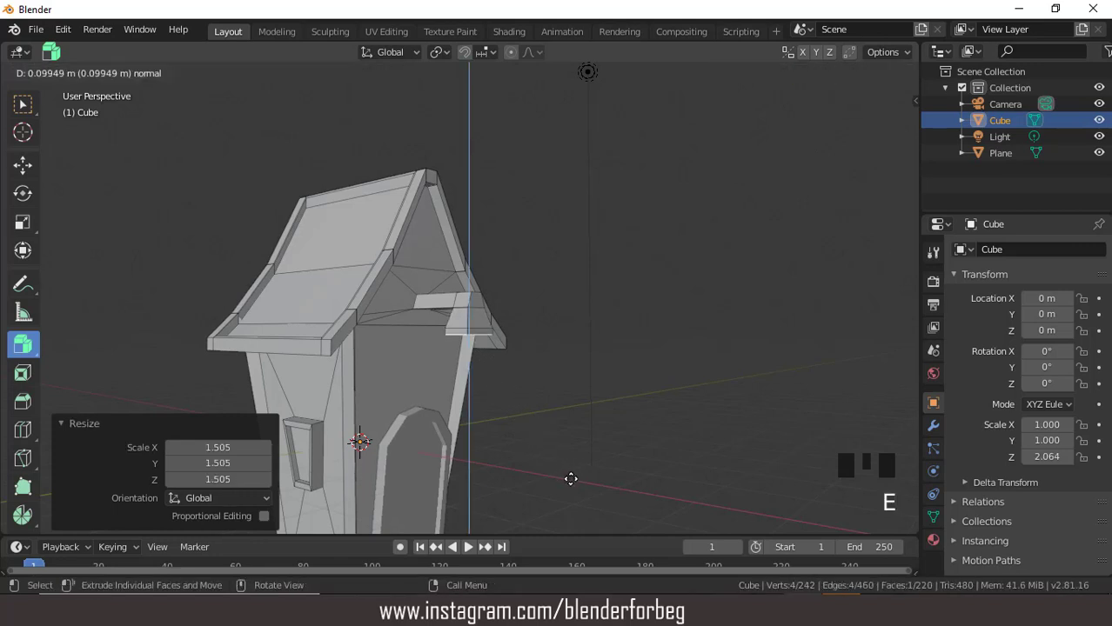
left_click(585, 501)
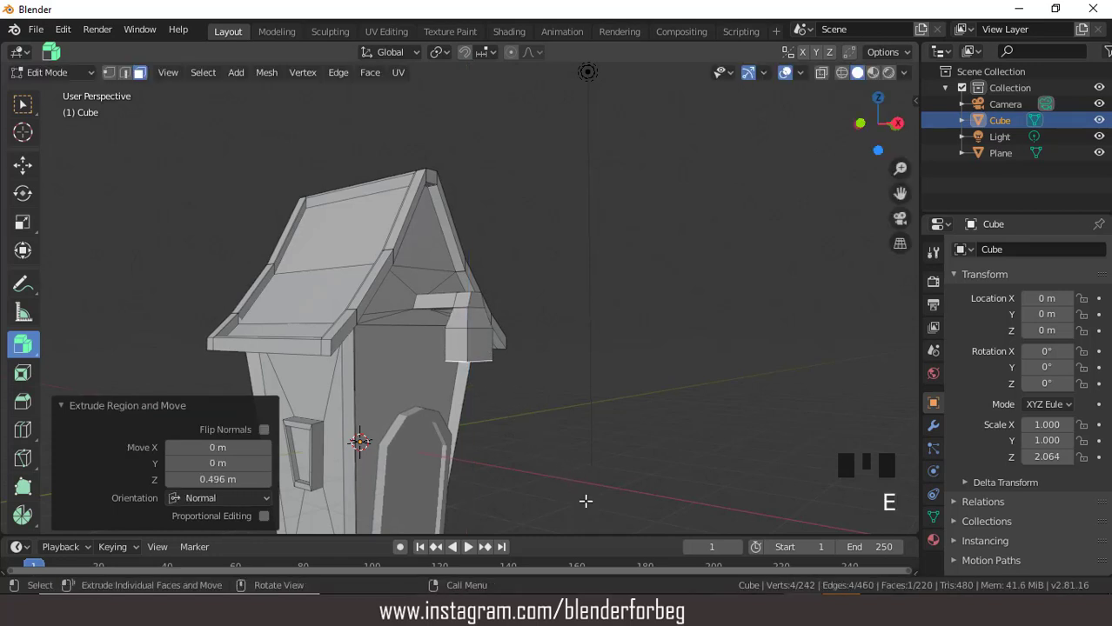
- Extrude the lantern's bottom face about 0.247 m downward and scale it by about 0.329 into a tapered base
key("e")
left_click(594, 517)
key("s")
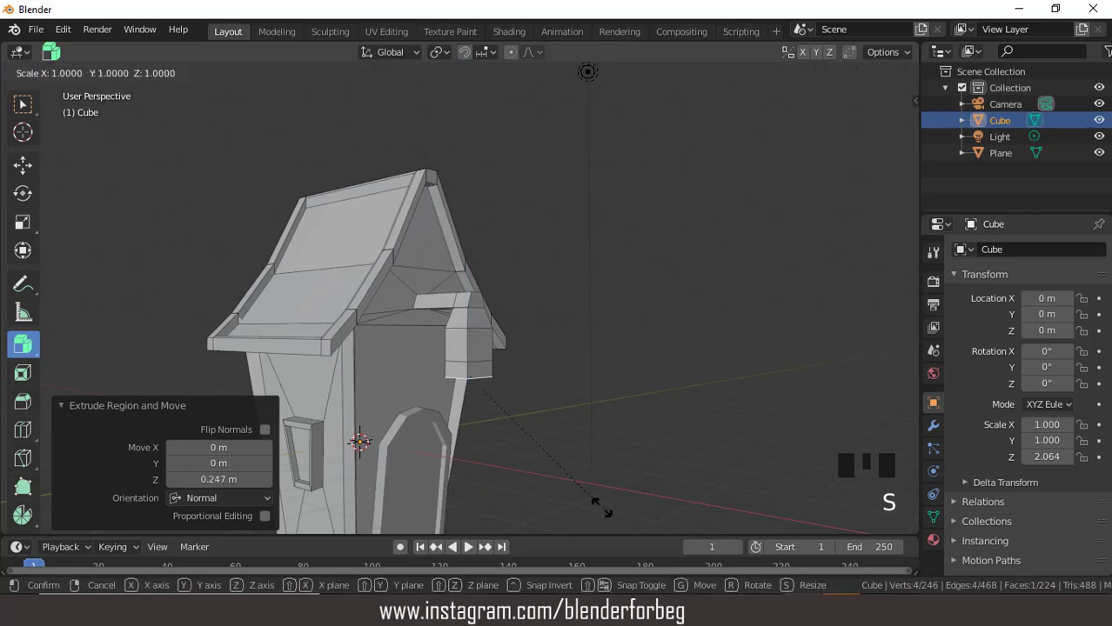
left_click(511, 424)
- Select the four side faces of the lantern body, inset them by about 0.053 m and scale them by about 0.74 in X and Y
middle_click_drag(509, 422, 439, 344)
left_click(454, 344)
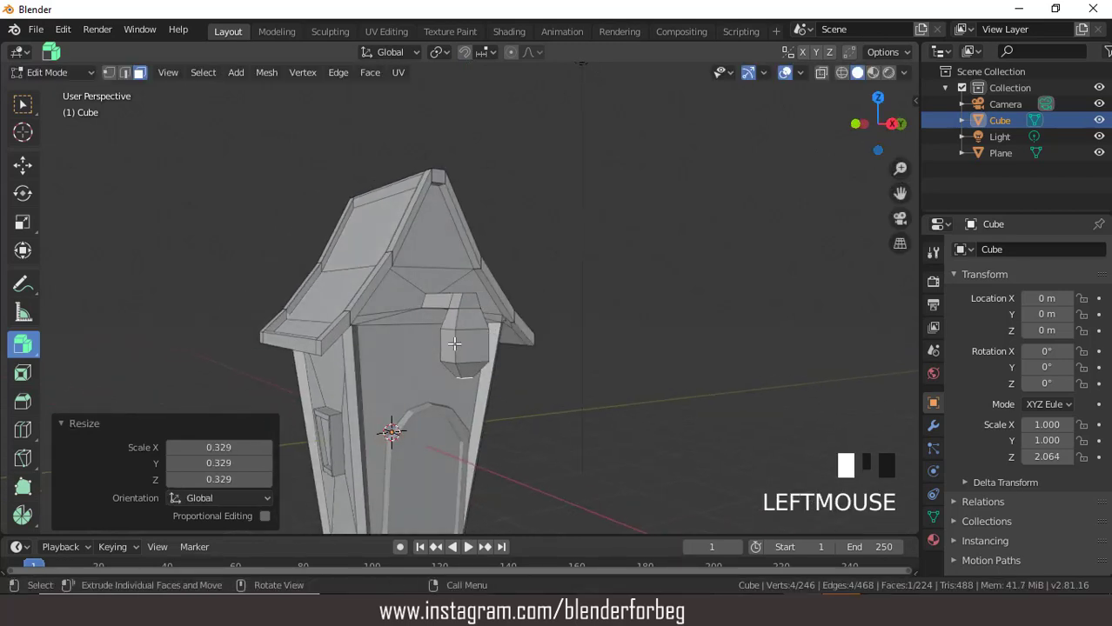
double_click(454, 343)
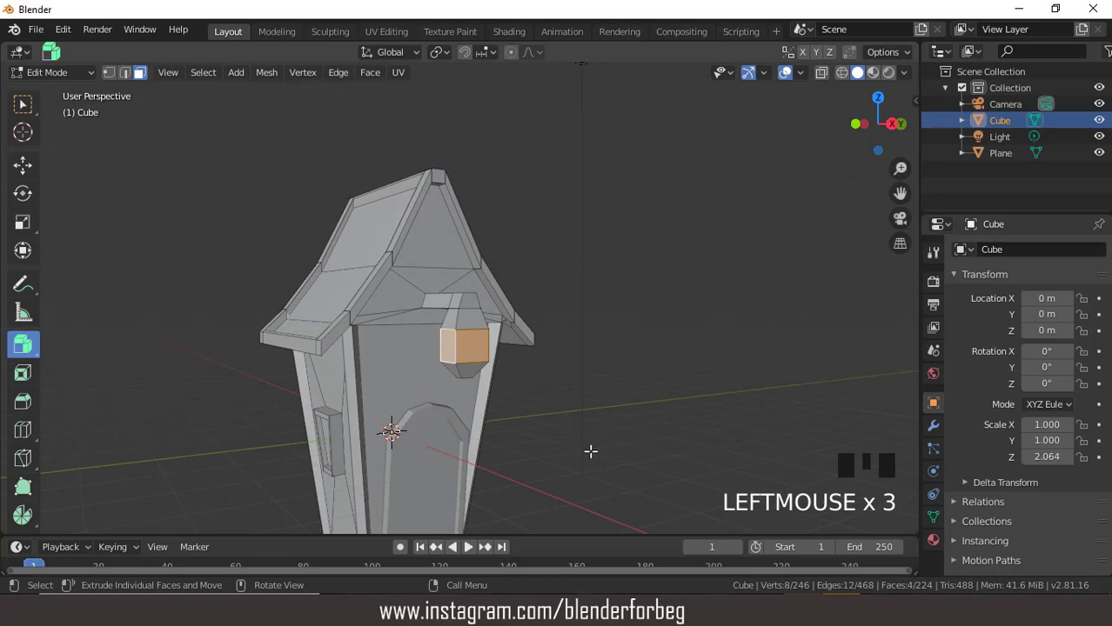
key("i")
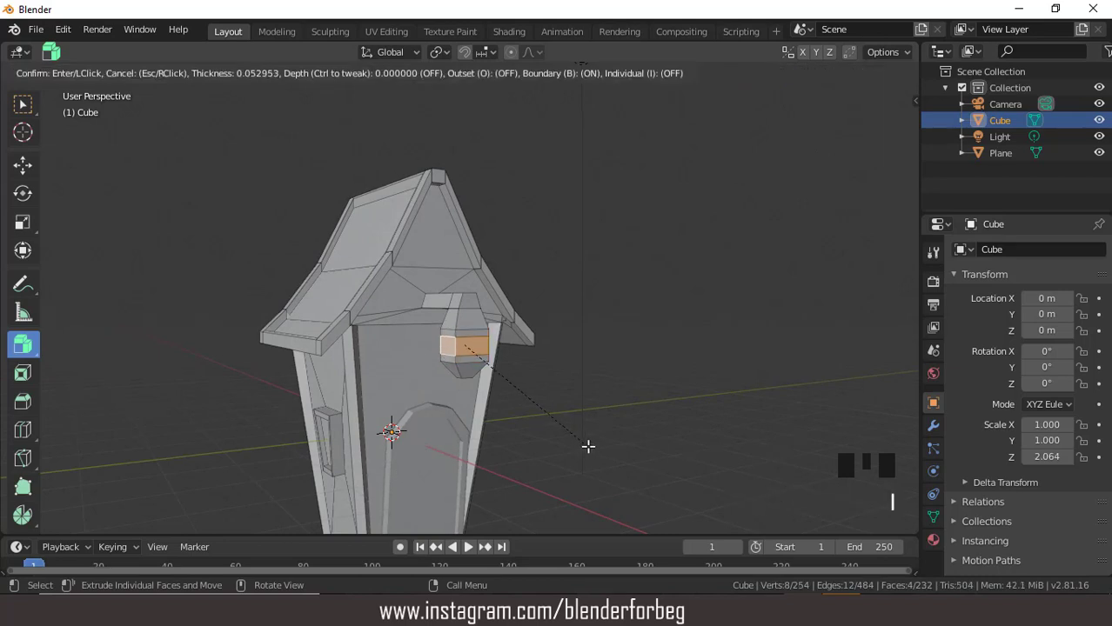
left_click(588, 447)
key("s")
key("shift+z")
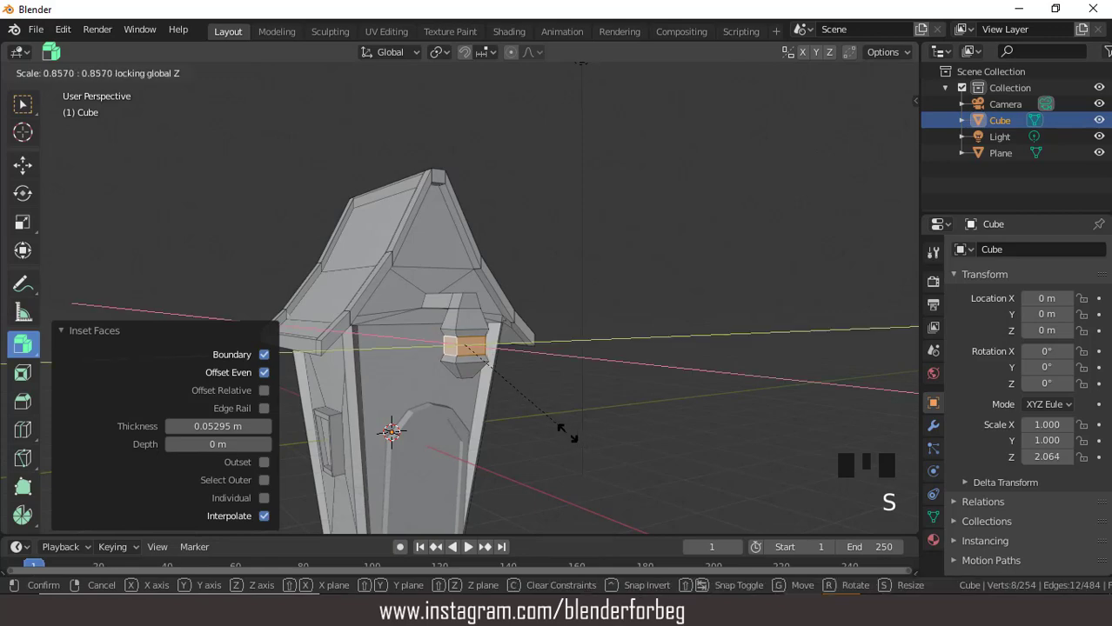
left_click(552, 423)
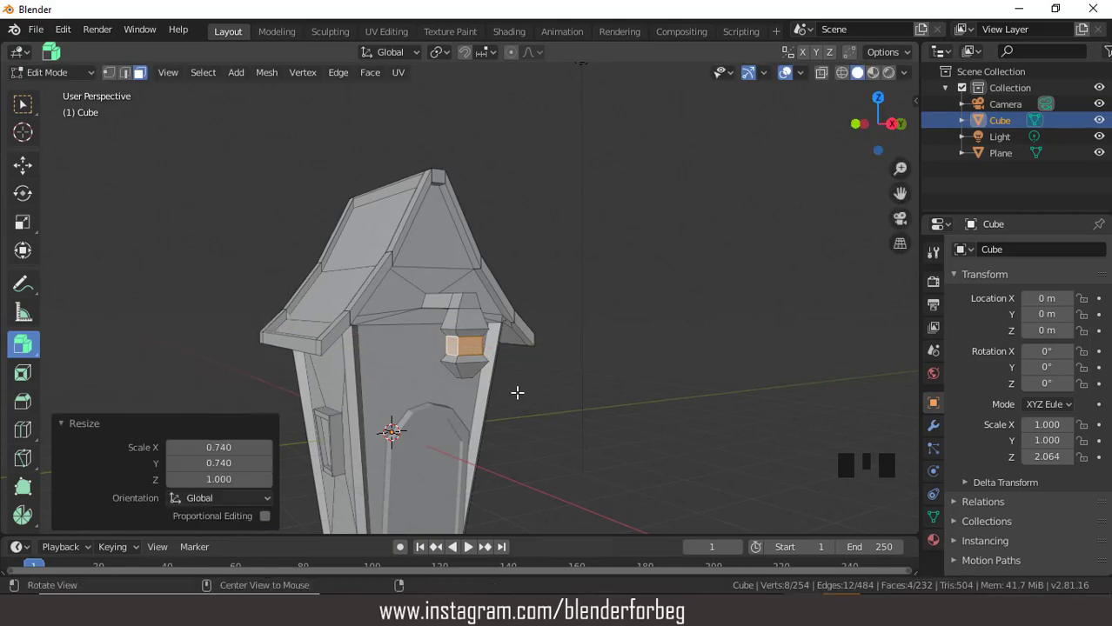
- Switch to Object Mode and check the whole house with its hanging lantern
middle_click_drag(516, 390, 282, 244)
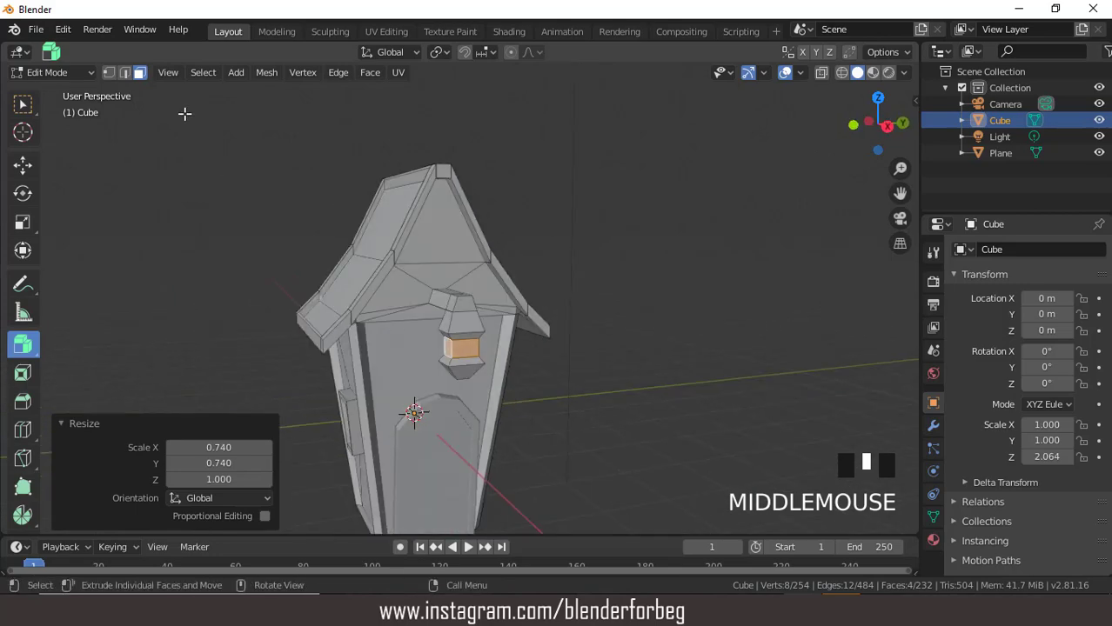
left_click(53, 74)
left_click(57, 92)
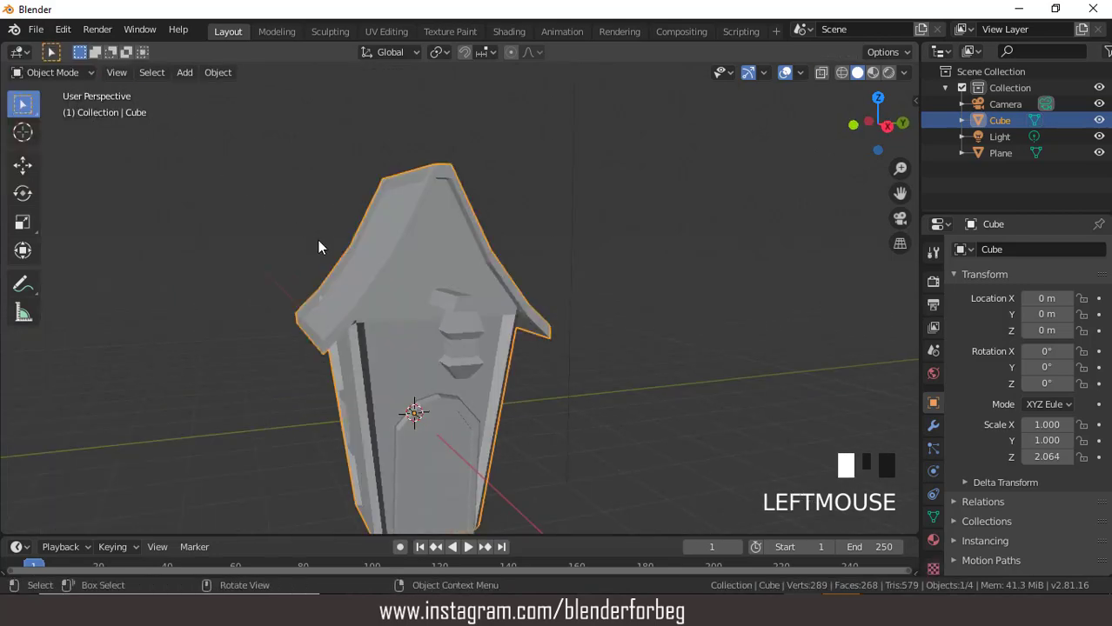
key("ctrl+KP_2")
key("ctrl+KP_2")
key("ctrl+KP_2")
key("ctrl+KP_2")
key("ctrl+KP_2")
key("ctrl+KP_2")
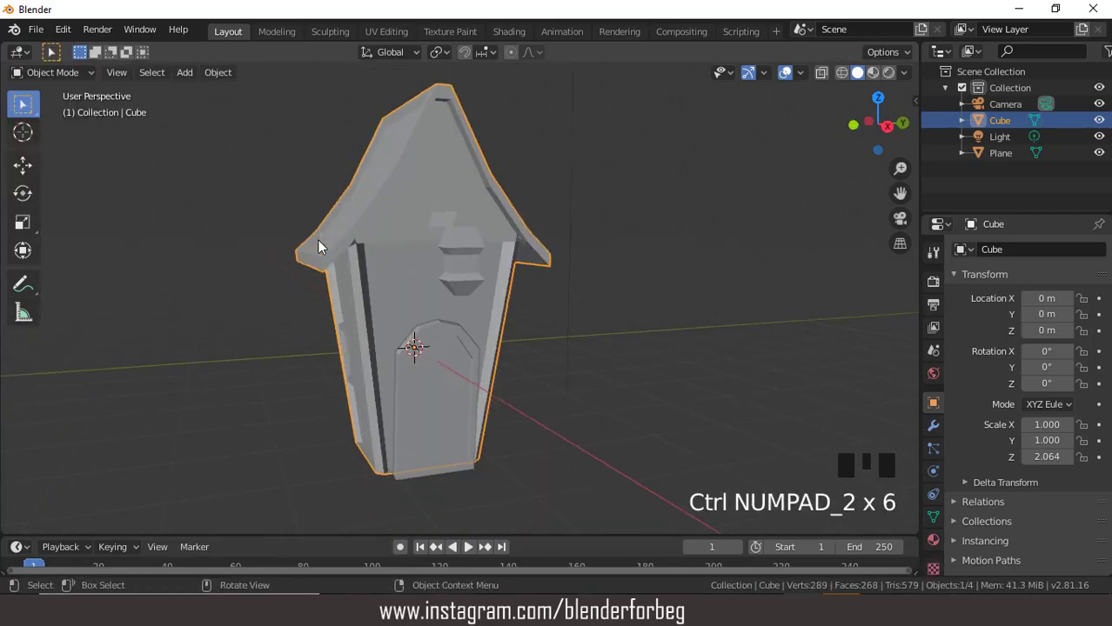
middle_click_drag(318, 240, 360, 230)
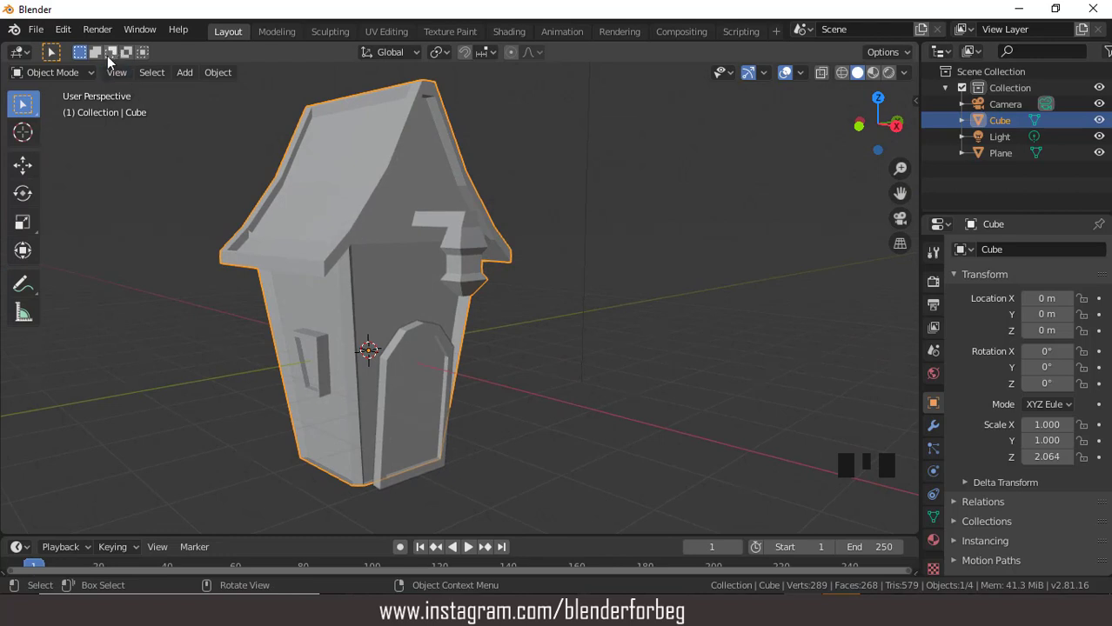
- Add a cube and move it about 3.34 m along X in front of the door
left_click(185, 74)
mouse_move(196, 91)
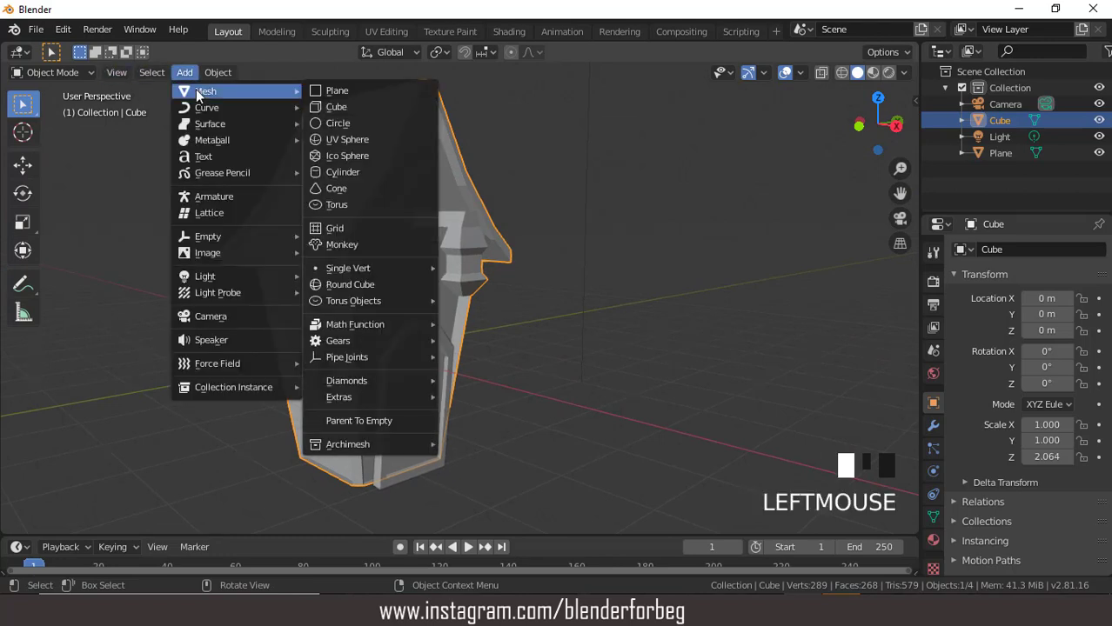
left_click(331, 107)
middle_click_drag(527, 376, 575, 374)
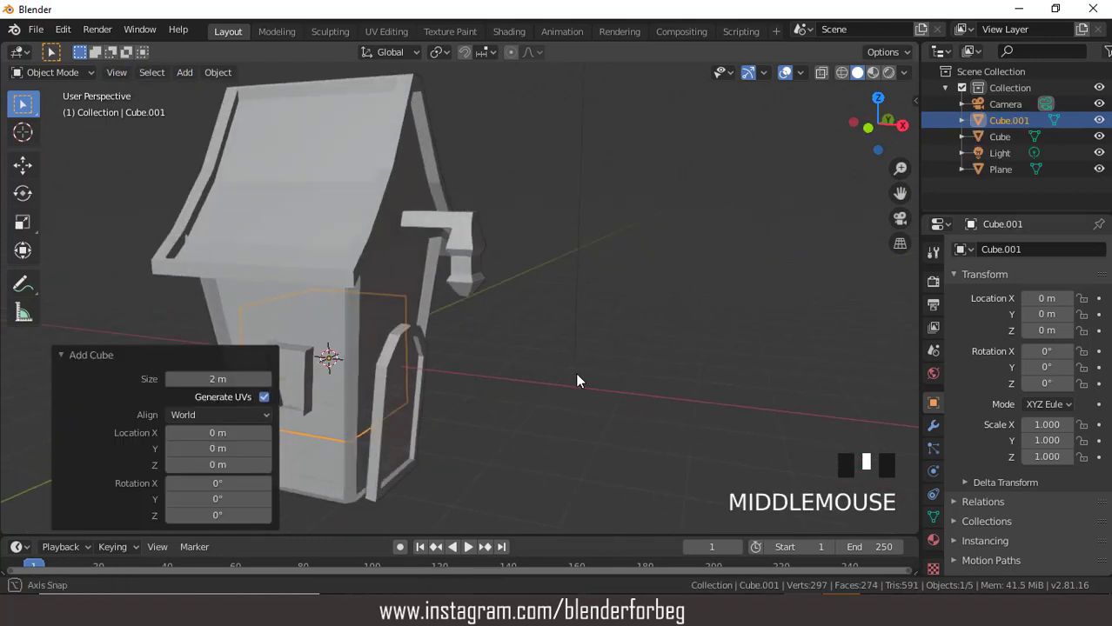
key("g")
key("x")
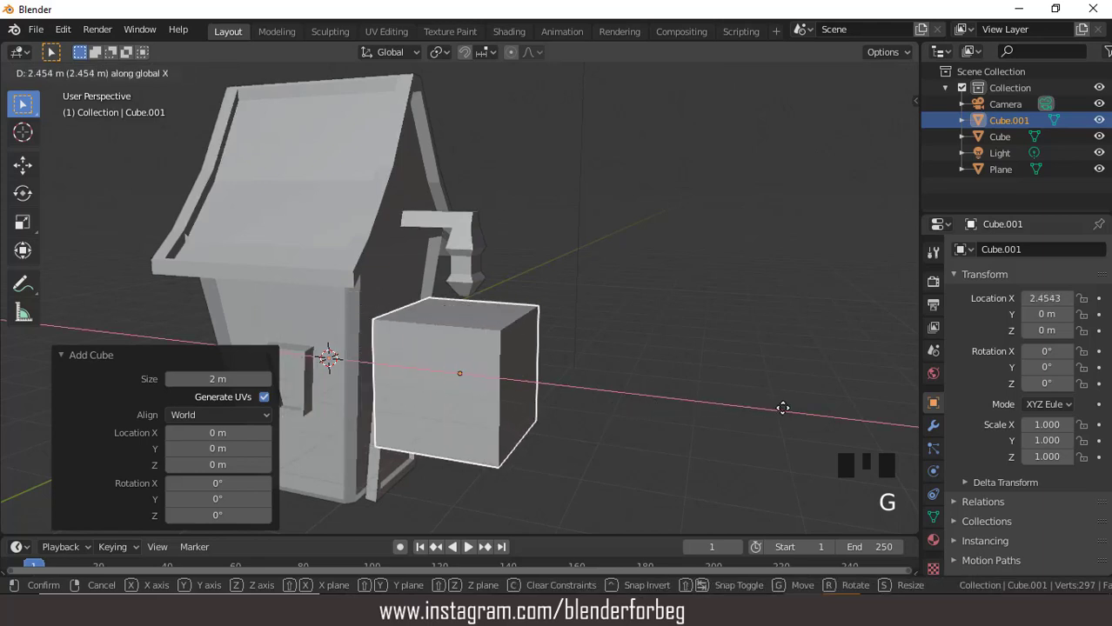
left_click(770, 416)
- Flatten the new cube by scaling it about 0.248 along Z
key("s")
key("z")
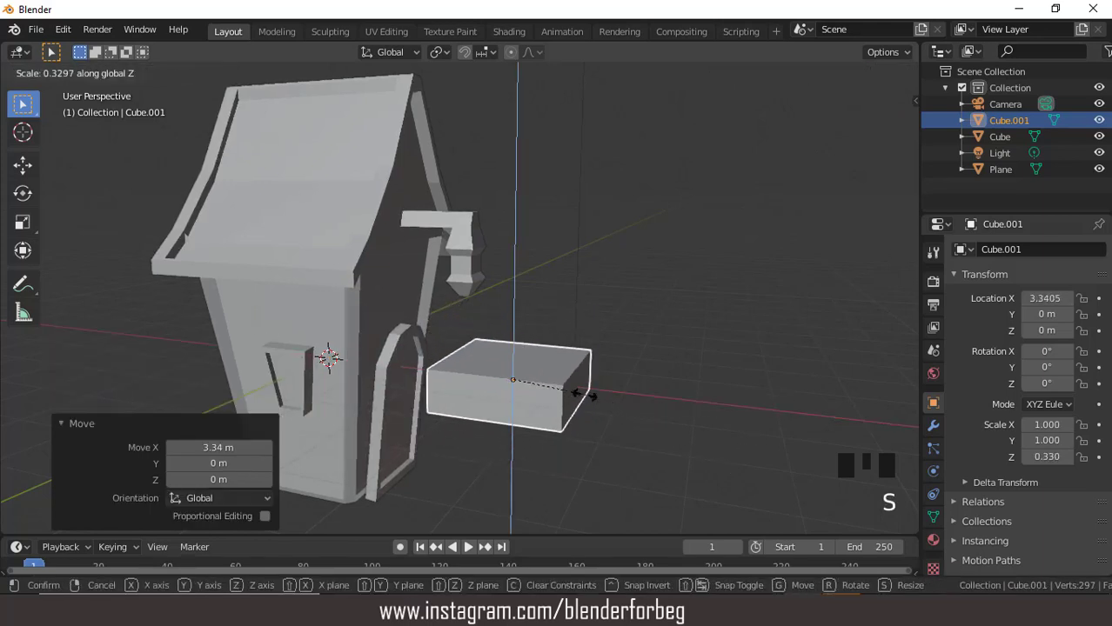
left_click(570, 398)
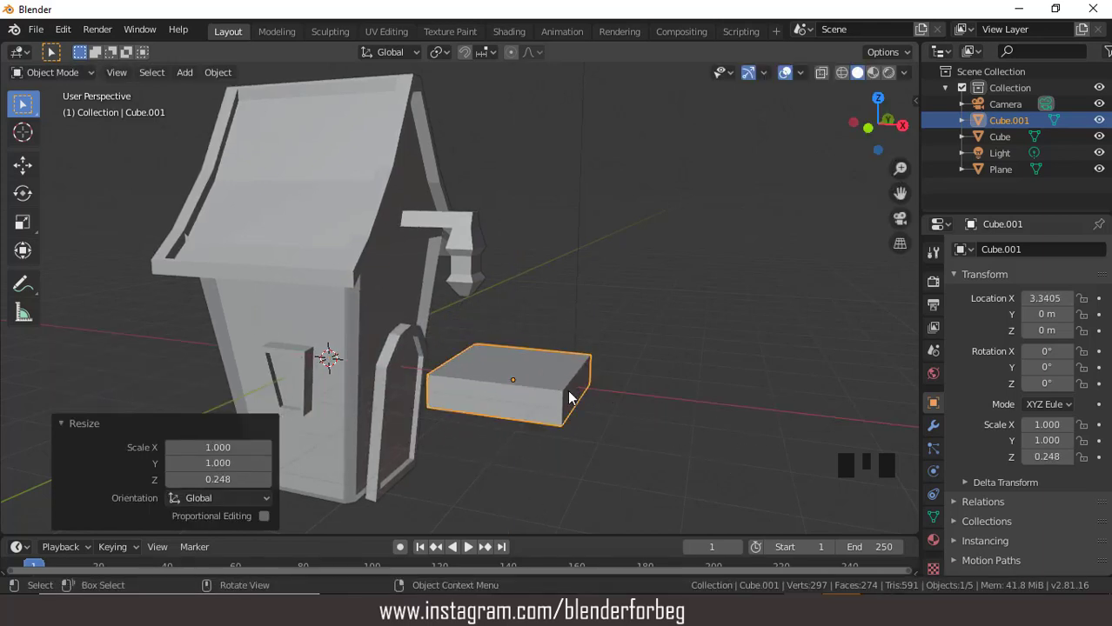
- Thin the flat block by scaling it about 0.491 along Z and move it about 1.58 m along X, away from the door
key("s")
key("z")
left_click(540, 389)
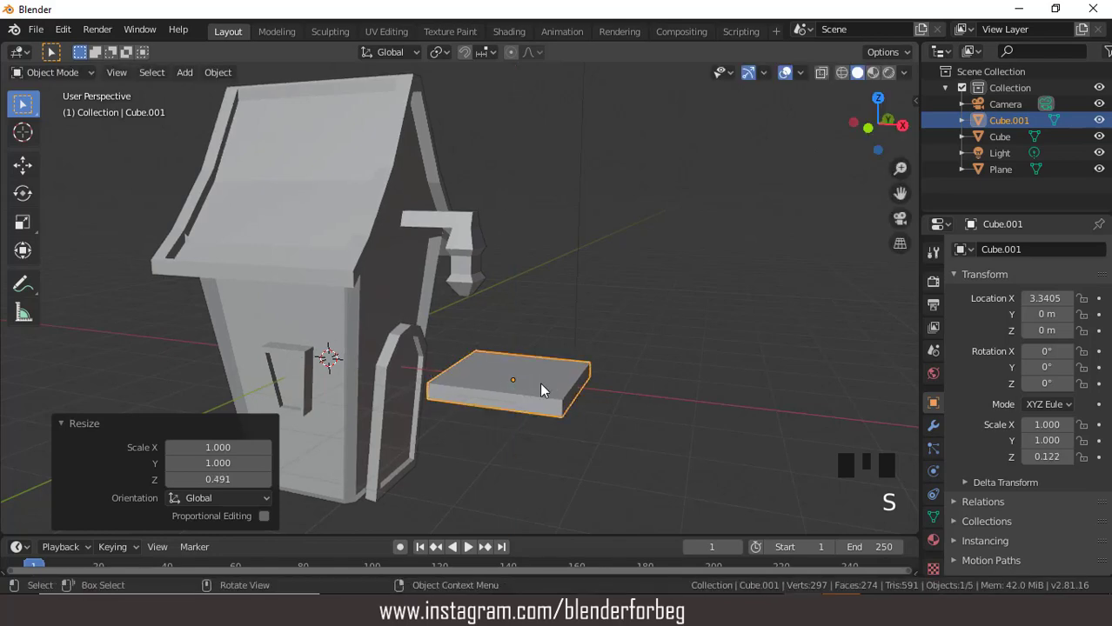
key("KP_7")
key("g")
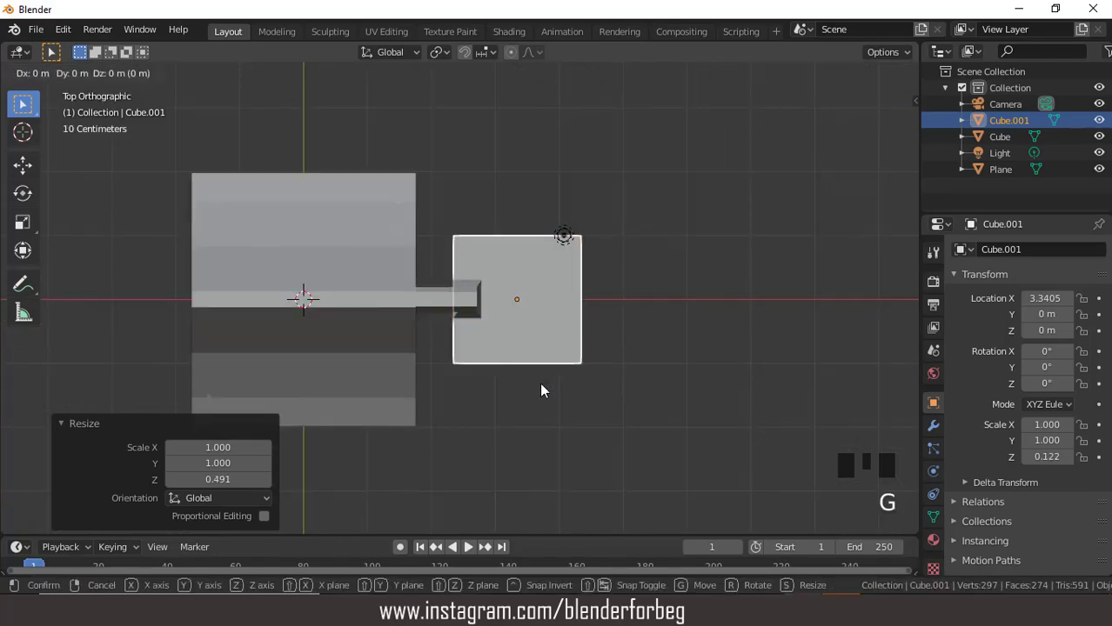
left_click(645, 382)
- Enter Edit Mode on the slab and add five evenly spaced loop cuts parallel to the Y axis
middle_click_drag(683, 385, 632, 275)
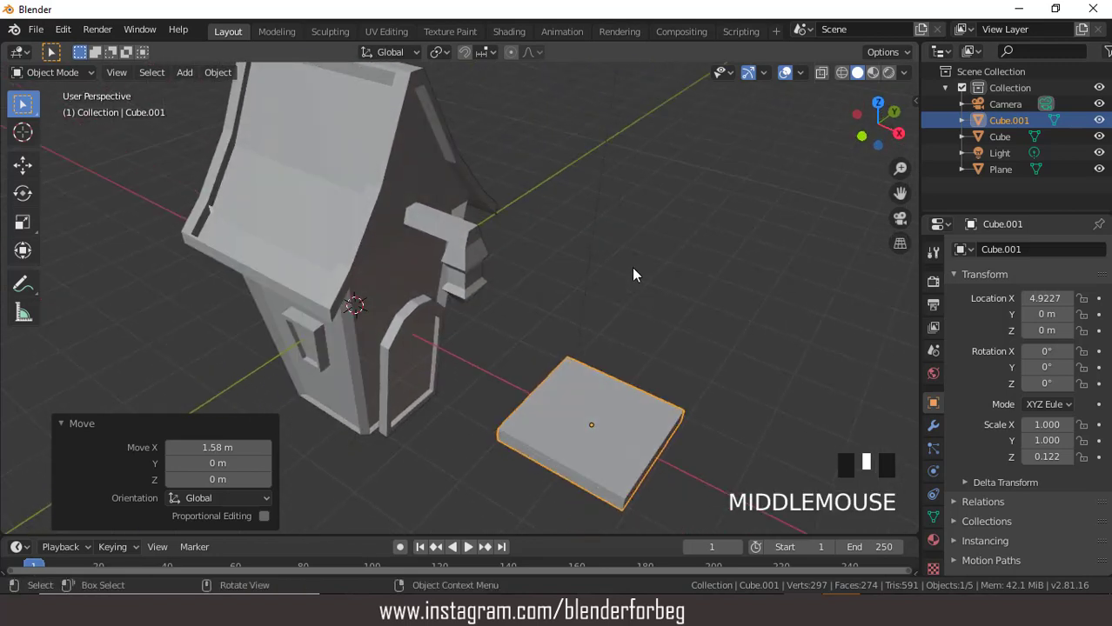
left_click(64, 71)
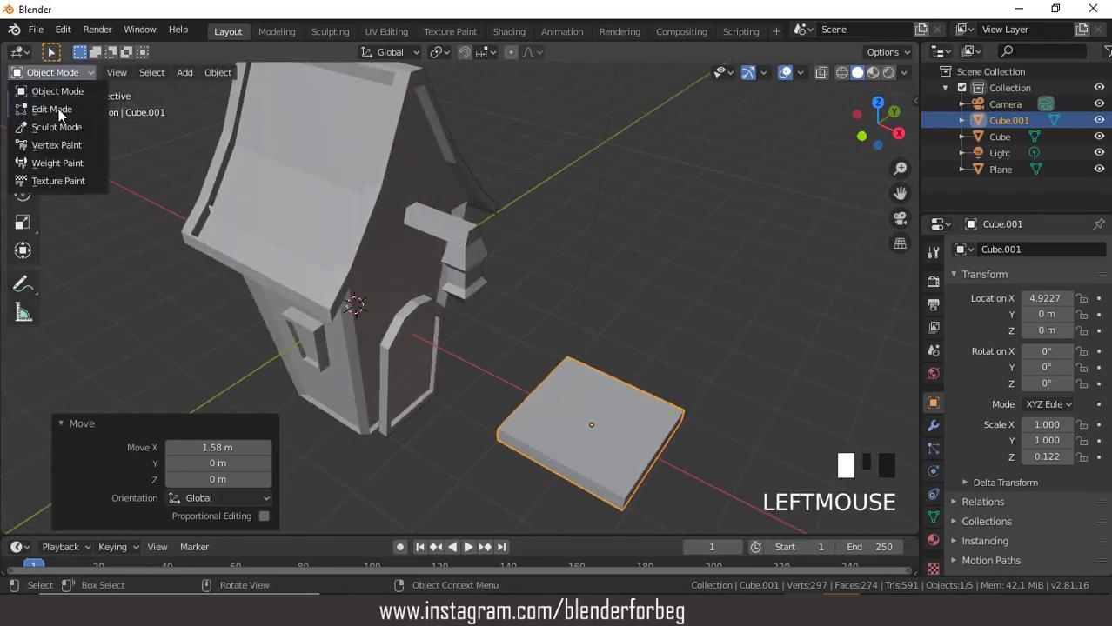
left_click(58, 109)
middle_click_drag(594, 335, 613, 376)
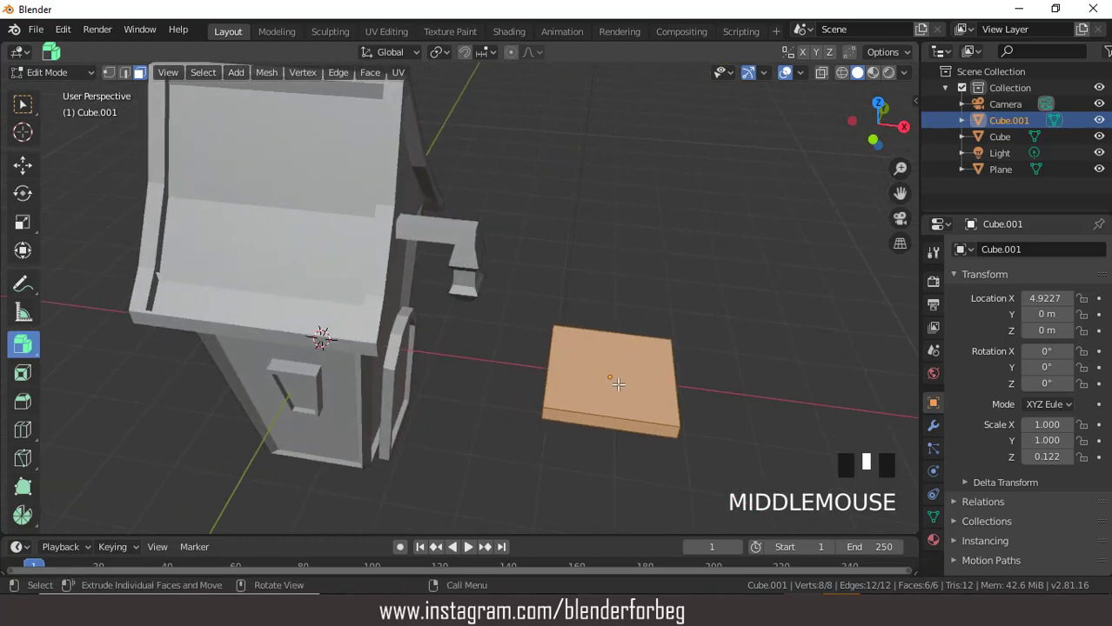
key("ctrl+r")
left_click(617, 383)
right_click(617, 383)
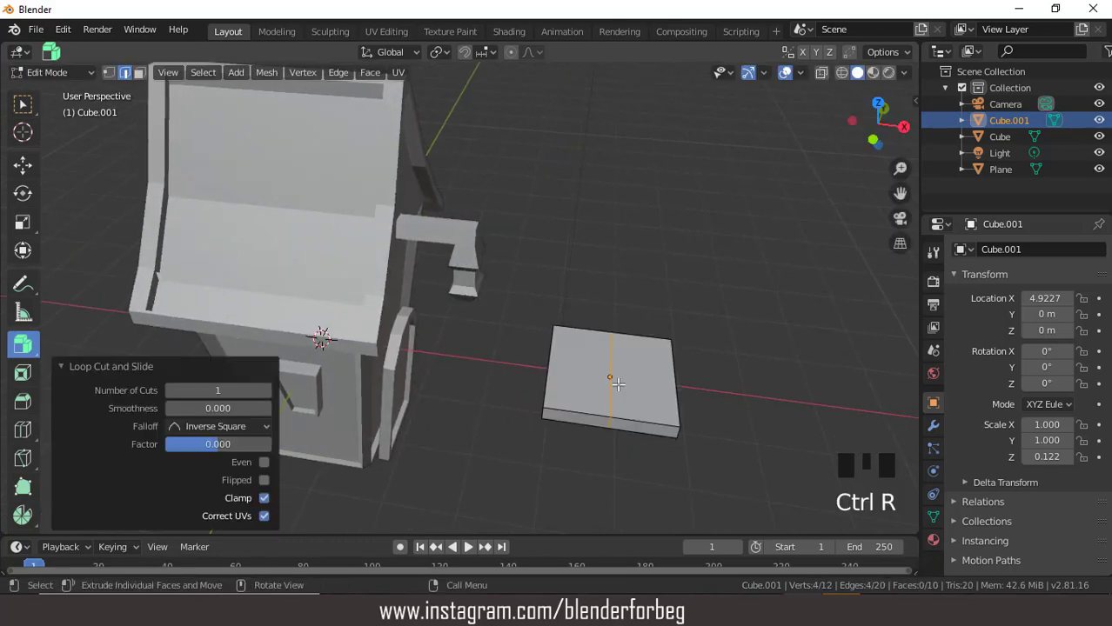
left_click(266, 391)
left_click(267, 391)
left_click(266, 391)
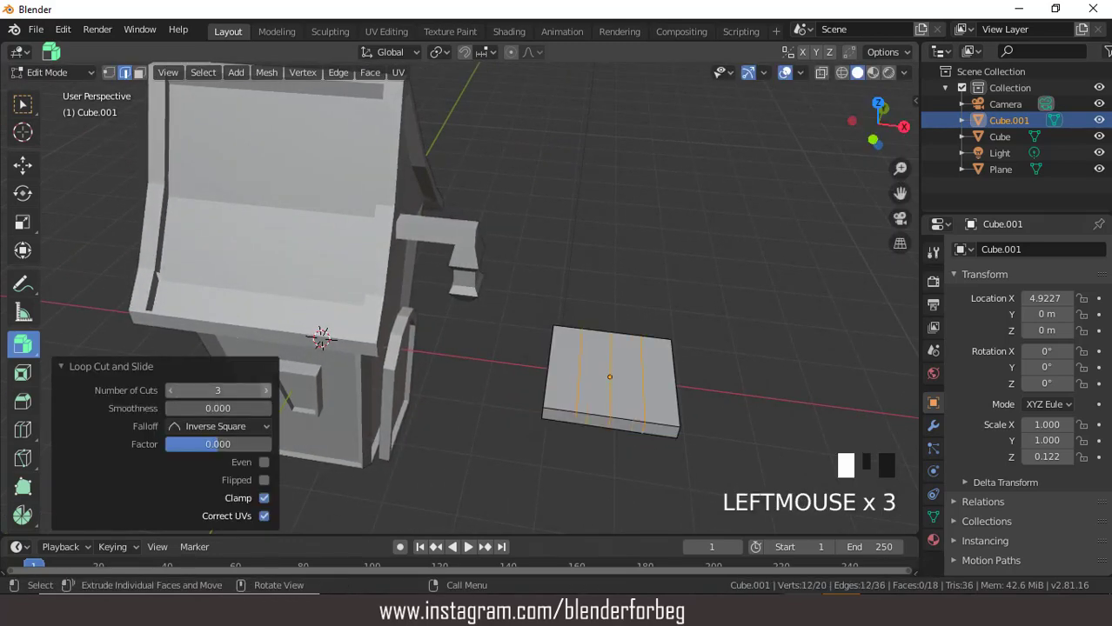
left_click(266, 391)
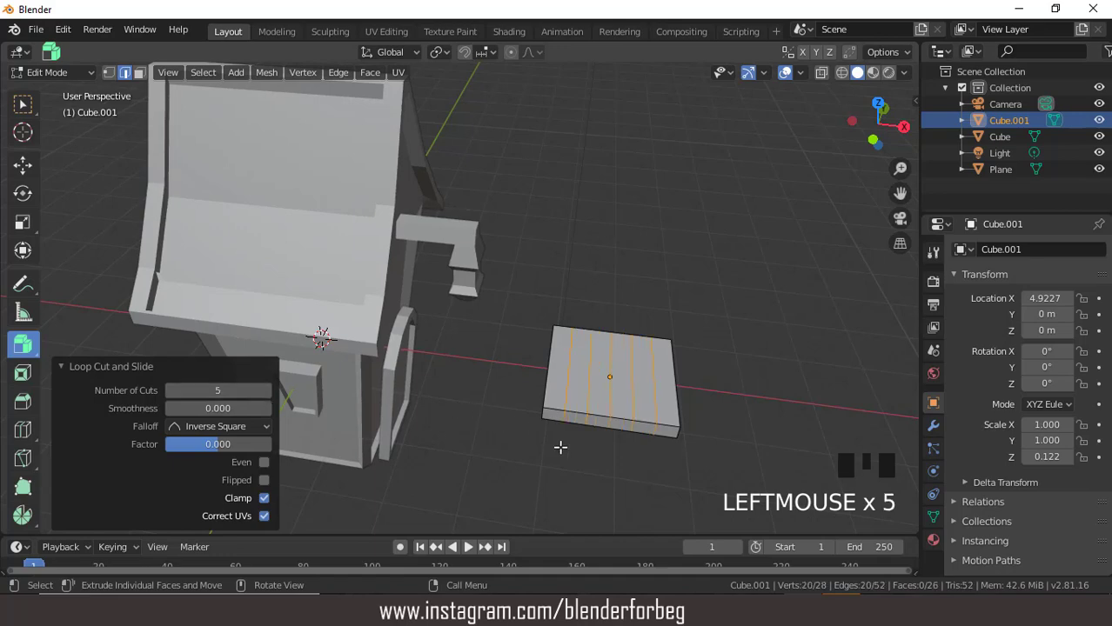
- Select the five inner vertical edges on the slab's front side and move them about -0.607 m along Y
middle_click_drag(560, 447, 546, 430)
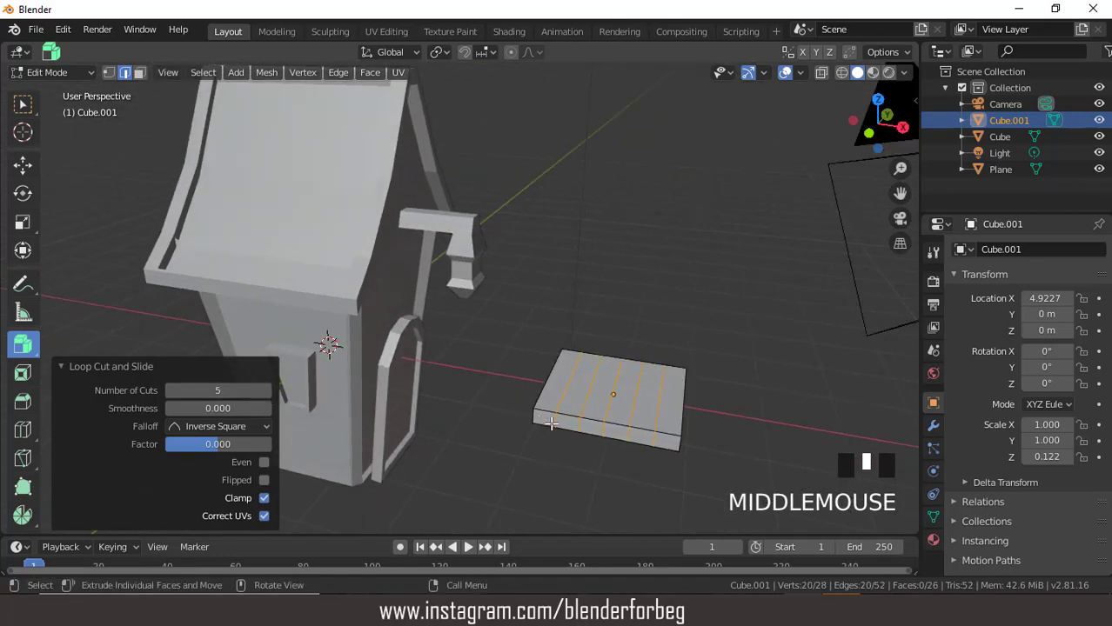
left_click(555, 423)
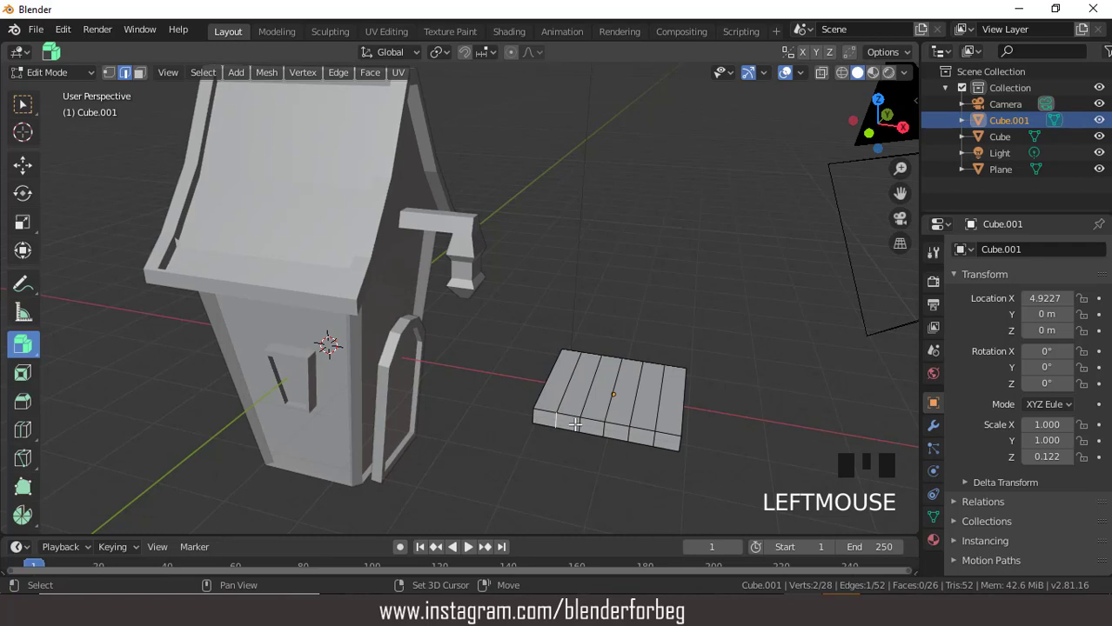
left_click(578, 427, "shift")
left_click(604, 432, "shift")
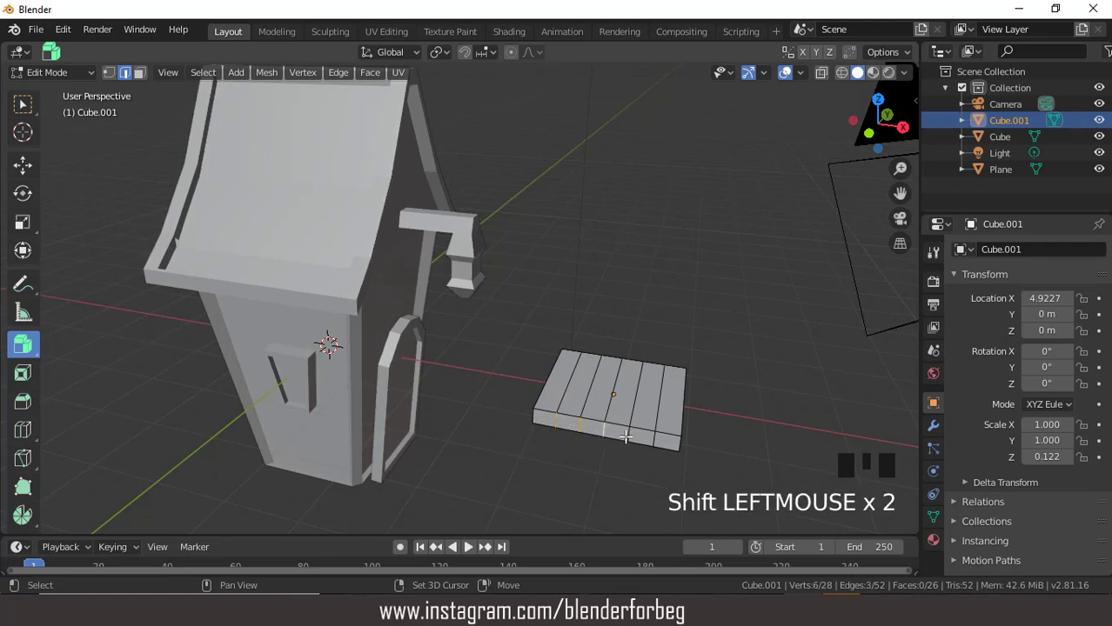
left_click(629, 434, "shift")
left_click(653, 438, "shift")
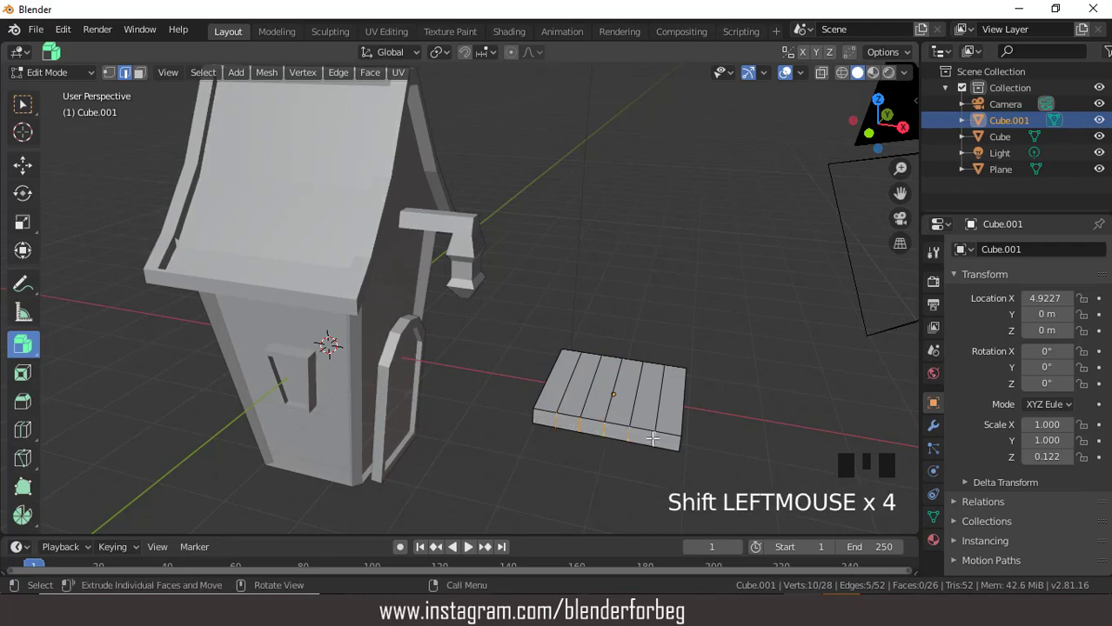
key("g")
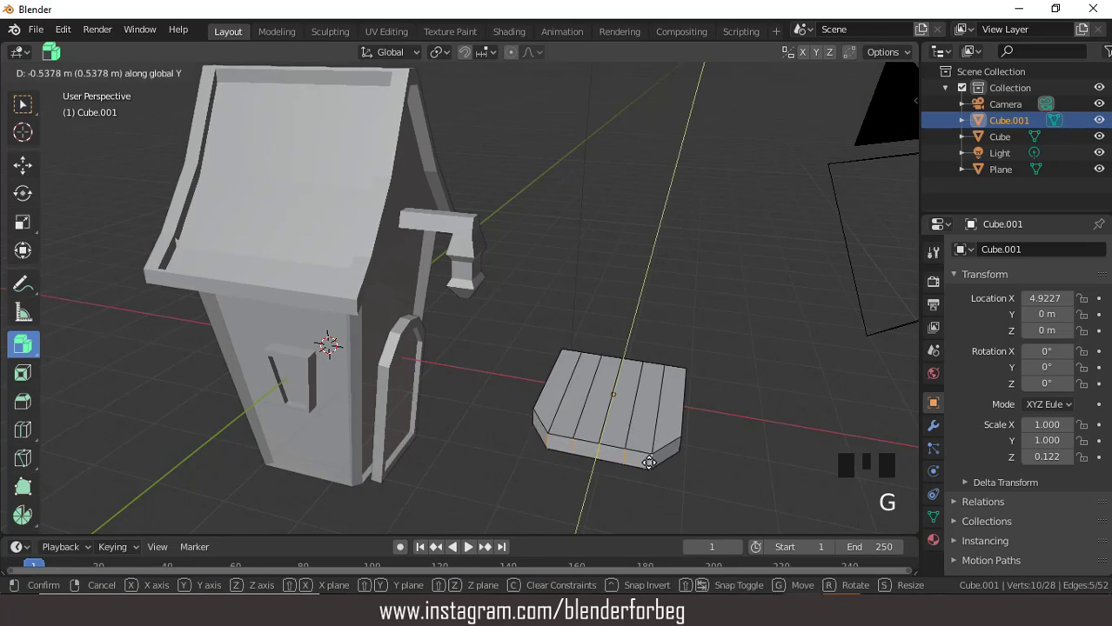
left_click(649, 464)
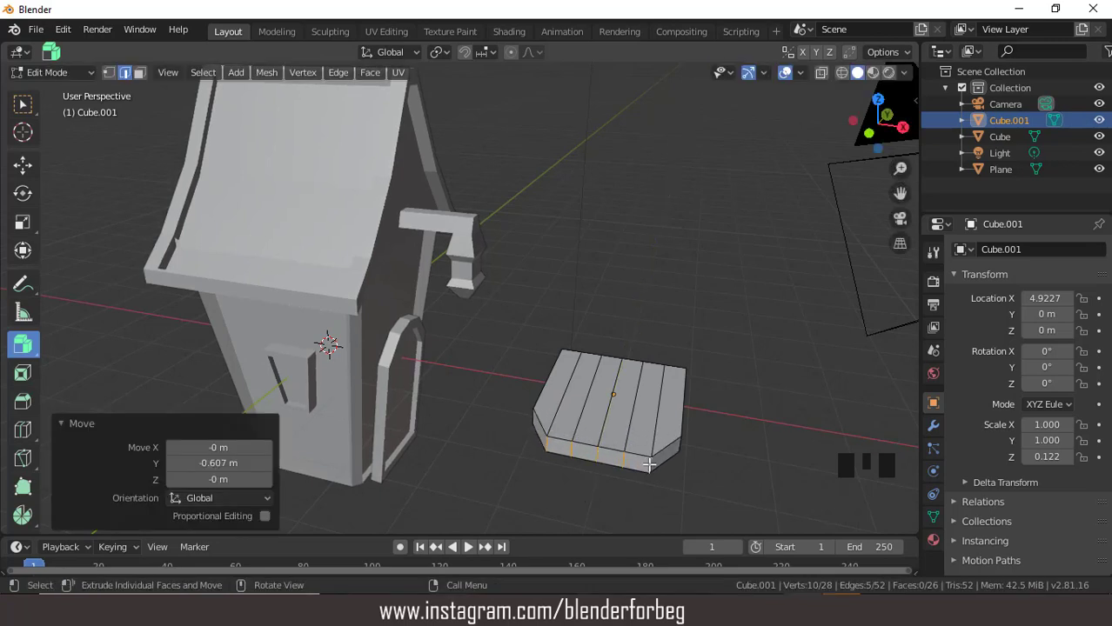
- Select the second and fourth inner front edges and move them back about 0.33 m along Y to form notches
left_click(622, 461)
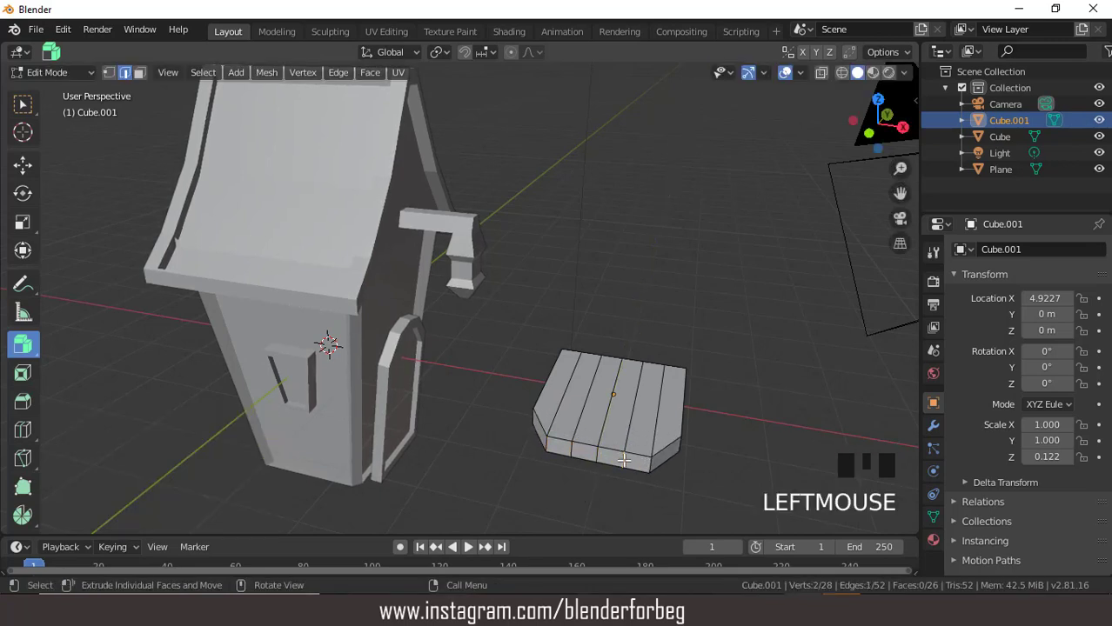
left_click(571, 450, "shift")
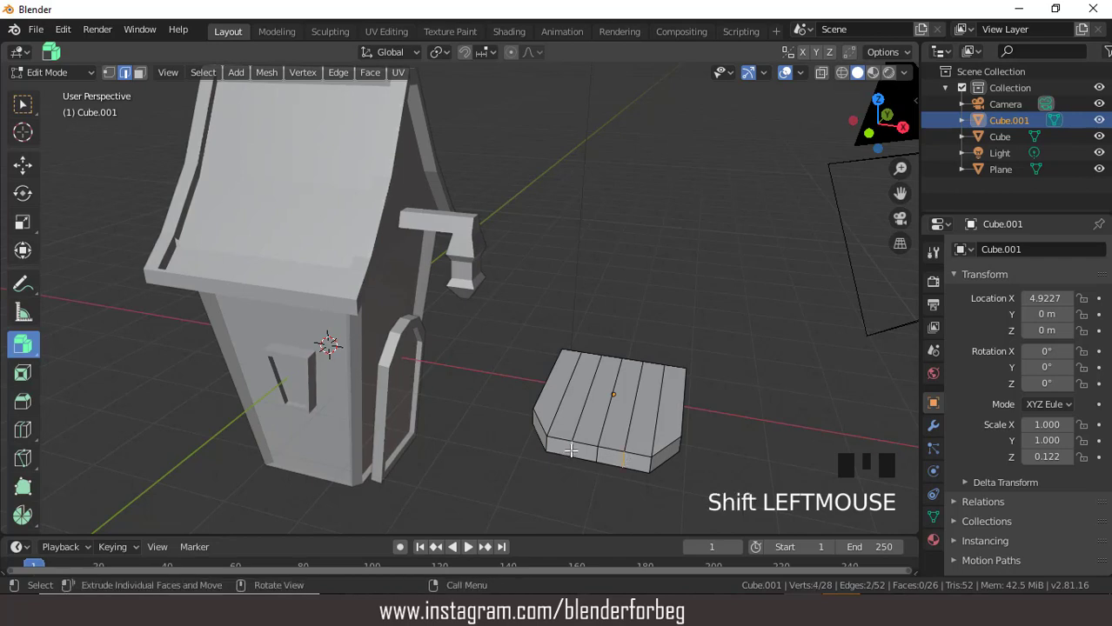
key("g")
key("y")
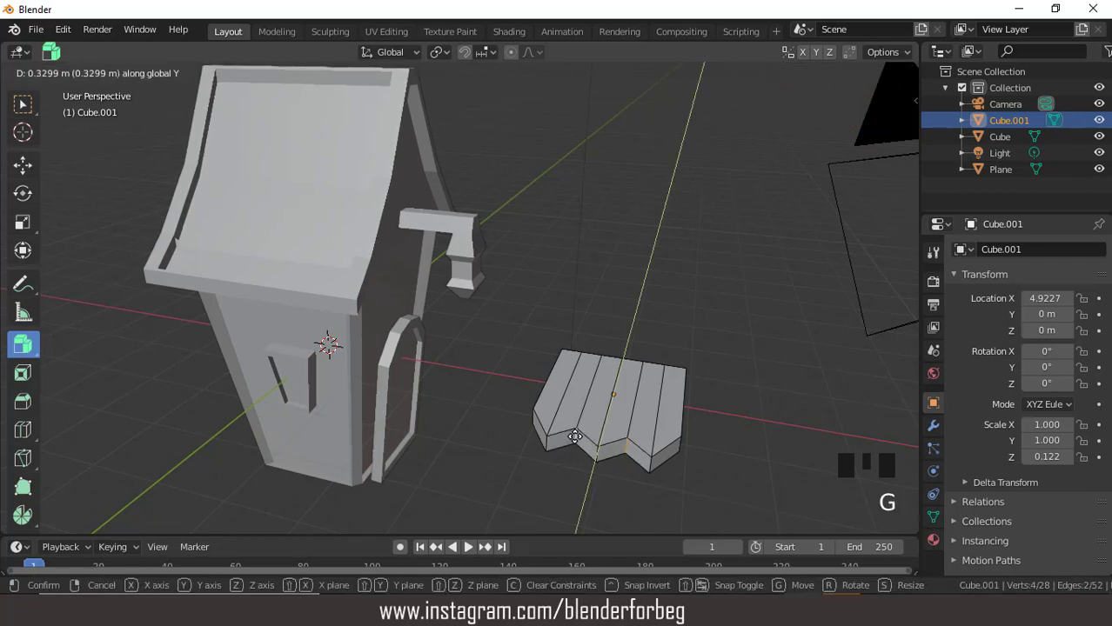
left_click(582, 443)
- Move the middle front edge about -0.201 m along Y so its point sticks out further
left_click(598, 455)
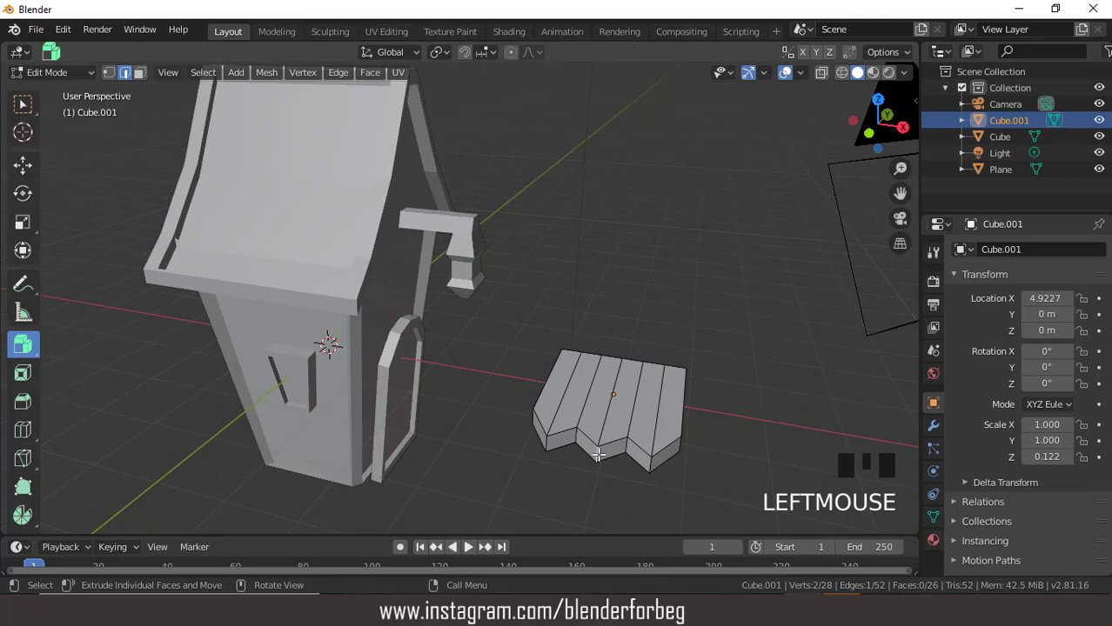
key("g")
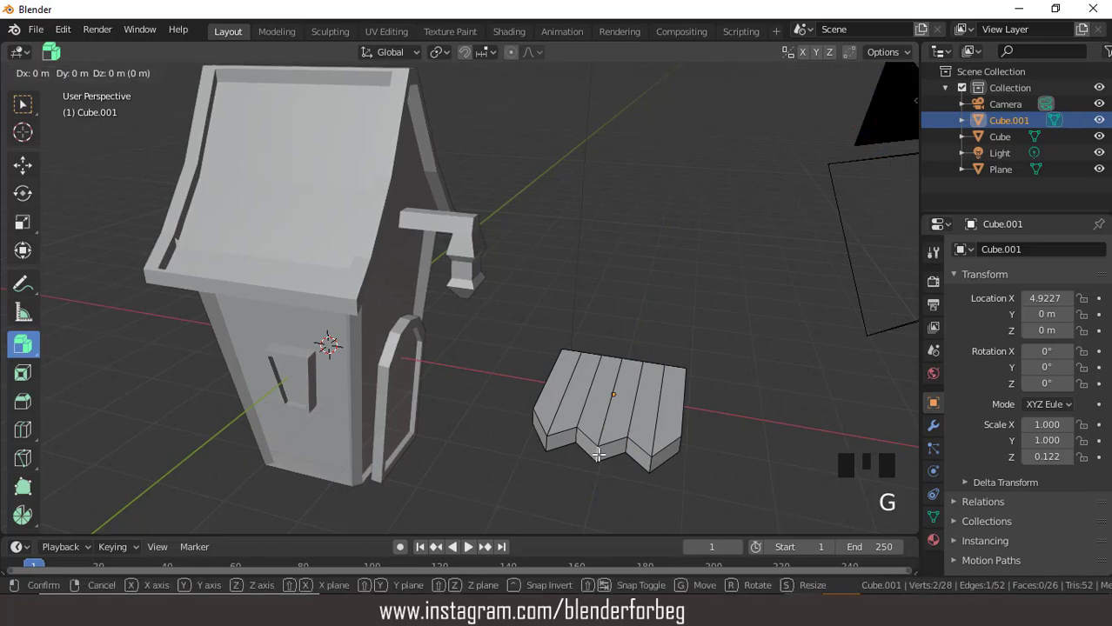
key("y")
left_click(595, 463)
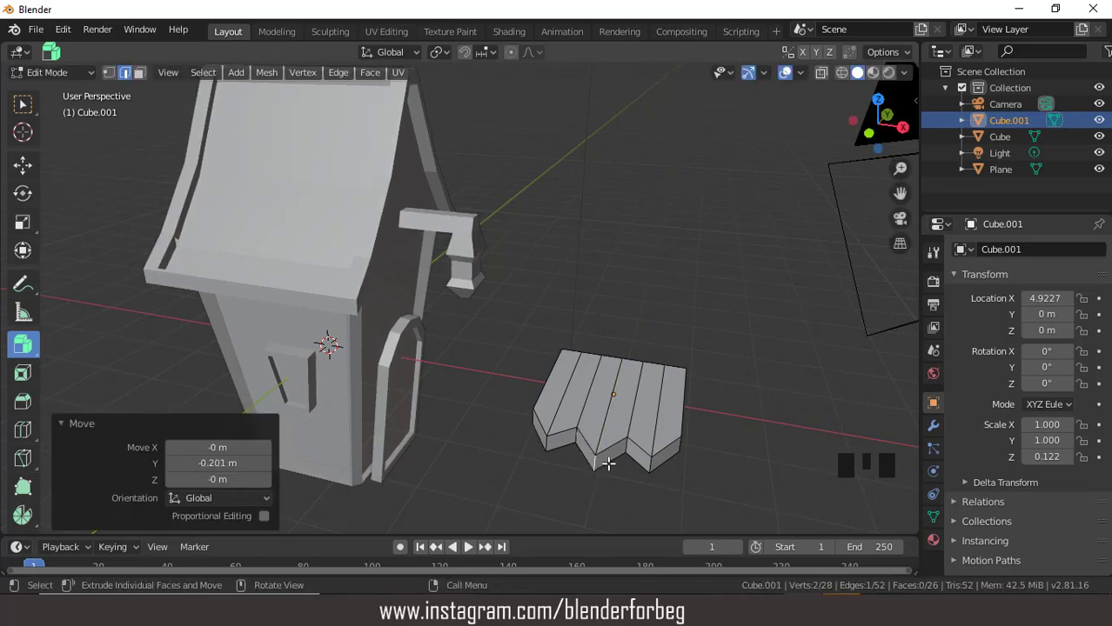
- Select the six faces on the slab's straight back side and narrow them by scaling about 0.732 along X
middle_click_drag(664, 441, 363, 388)
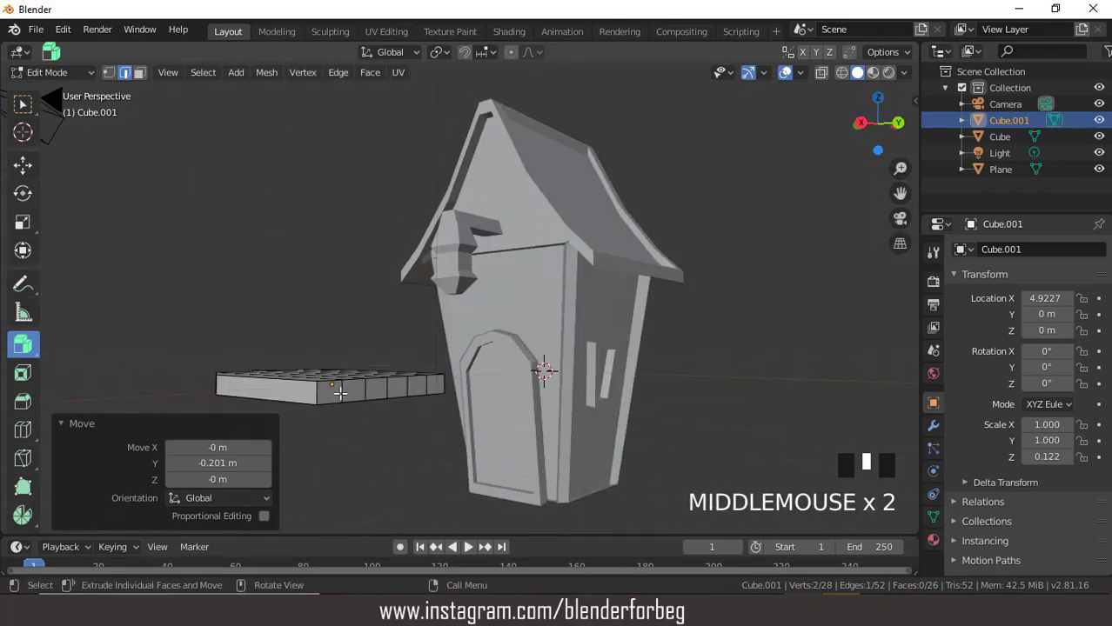
left_click(139, 72)
left_click(331, 393)
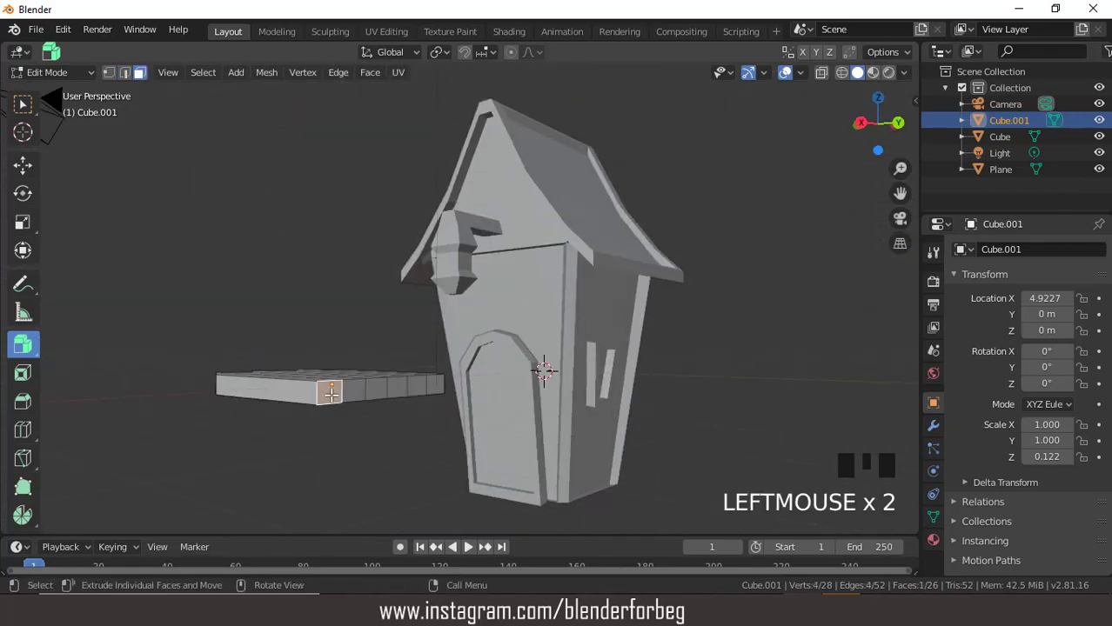
left_click(362, 386, "shift")
left_click(382, 389, "shift")
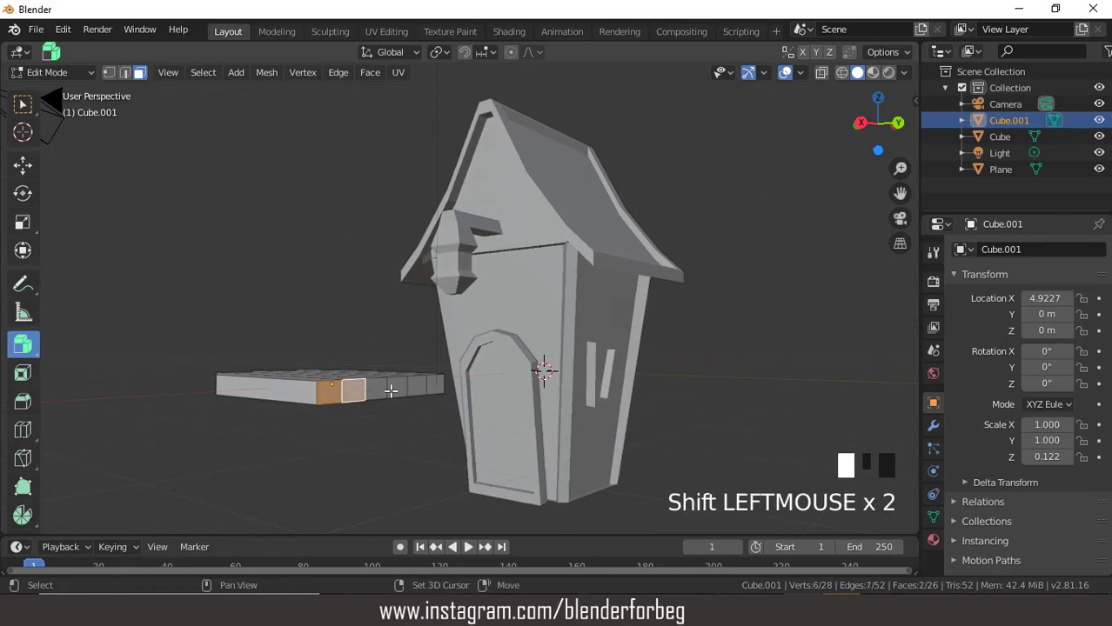
left_click(376, 388, "shift")
left_click(397, 388, "shift")
left_click(416, 388, "shift")
left_click(434, 386, "shift")
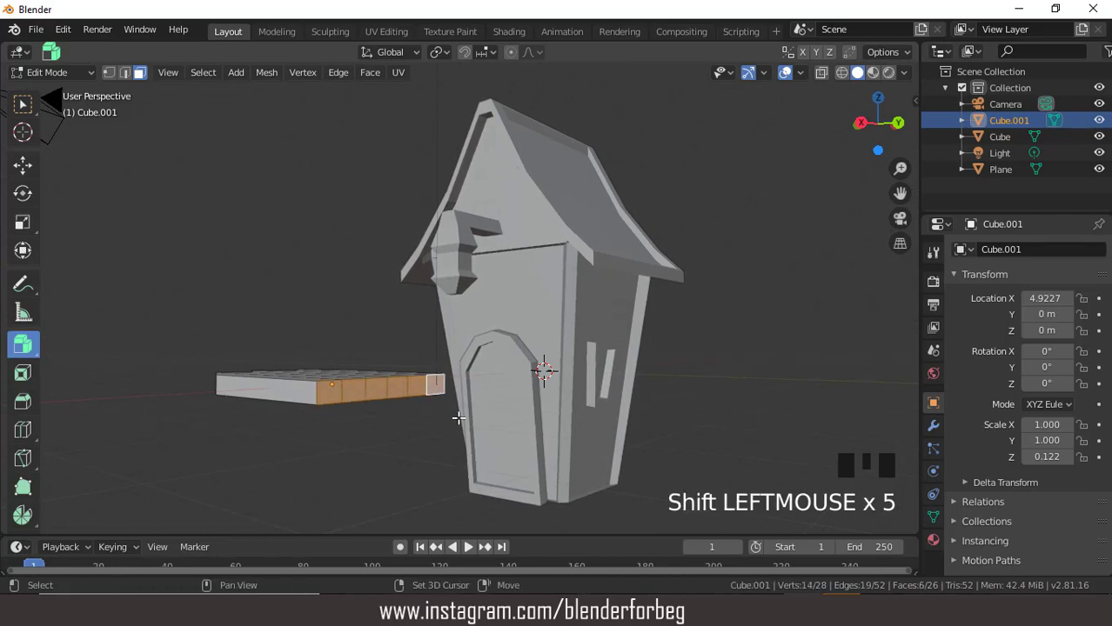
middle_click_drag(339, 343, 617, 427)
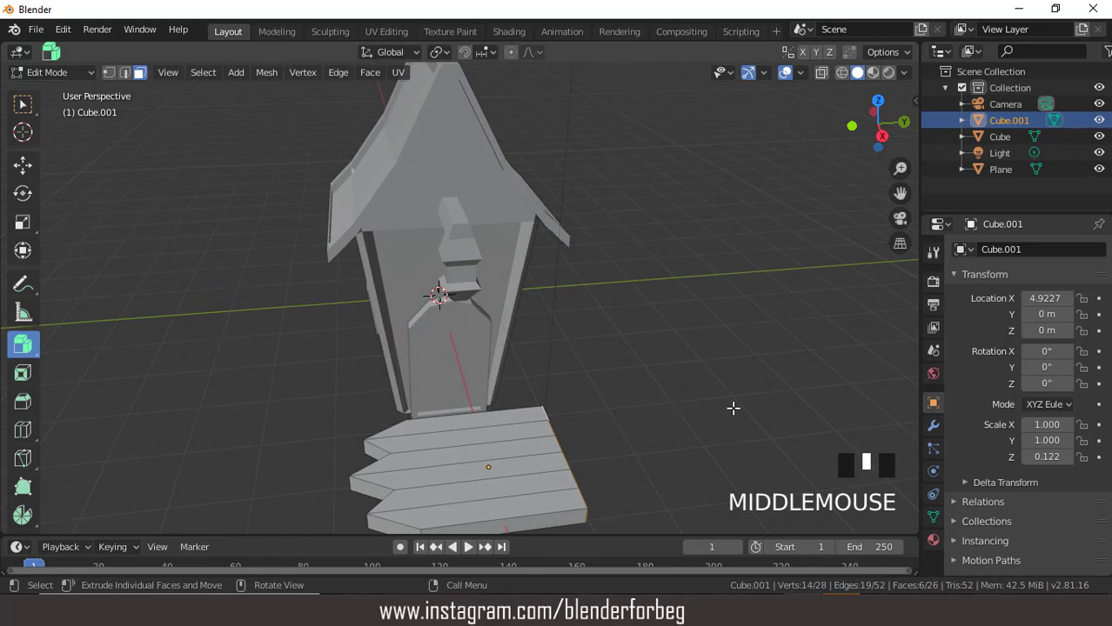
key("s")
key("x")
left_click(668, 416)
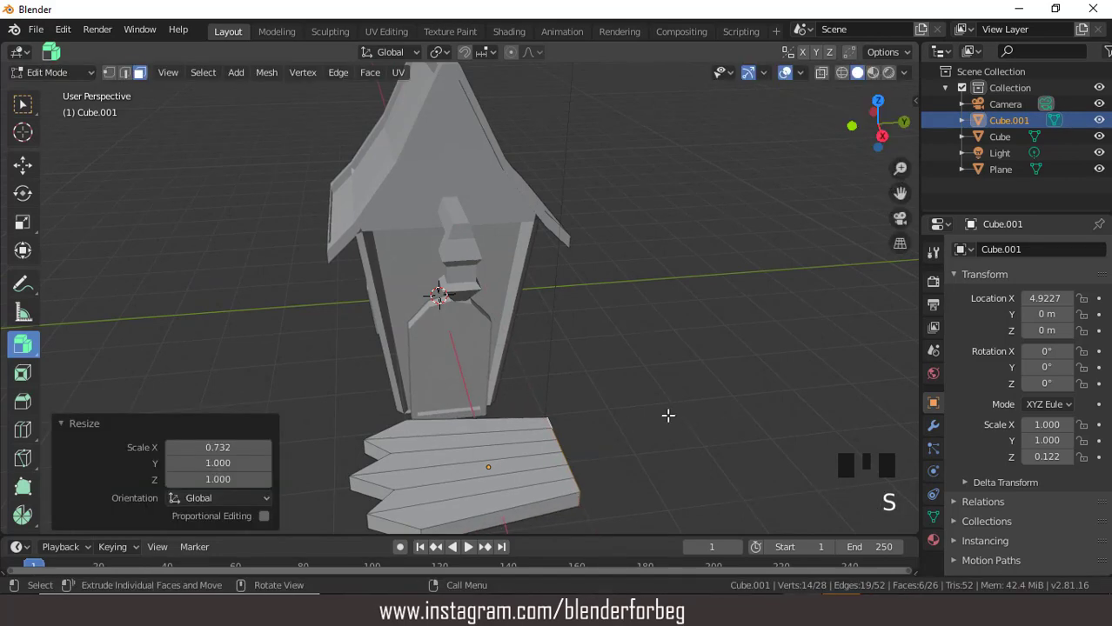
- Return to Object Mode and scale the whole shingle uniformly by about 0.452
left_click(54, 74)
left_click(39, 92)
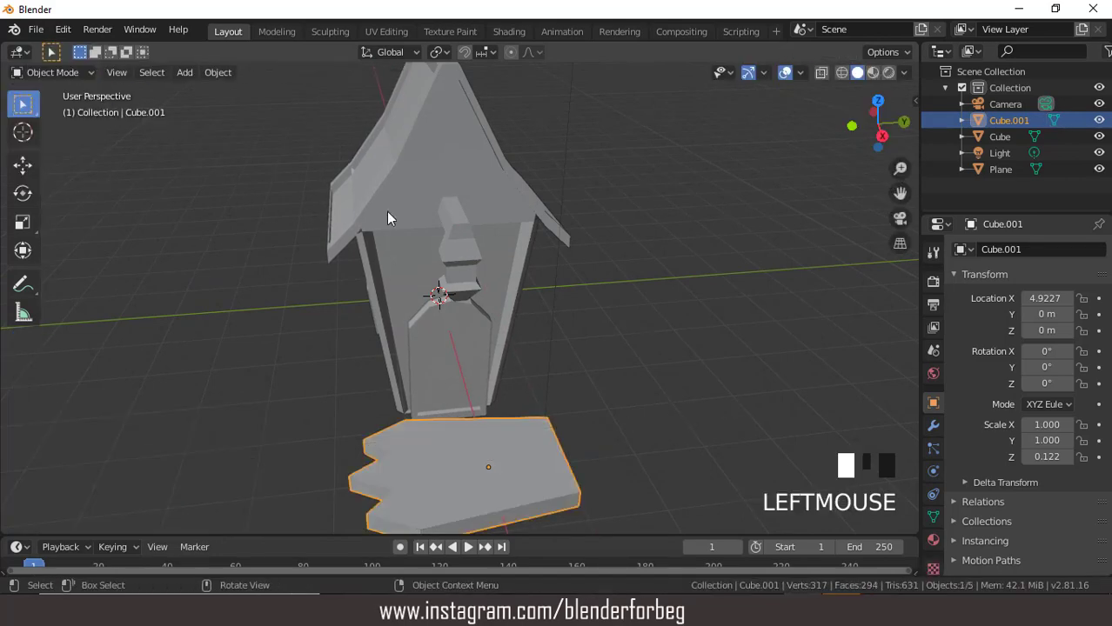
middle_click_drag(514, 363, 639, 365)
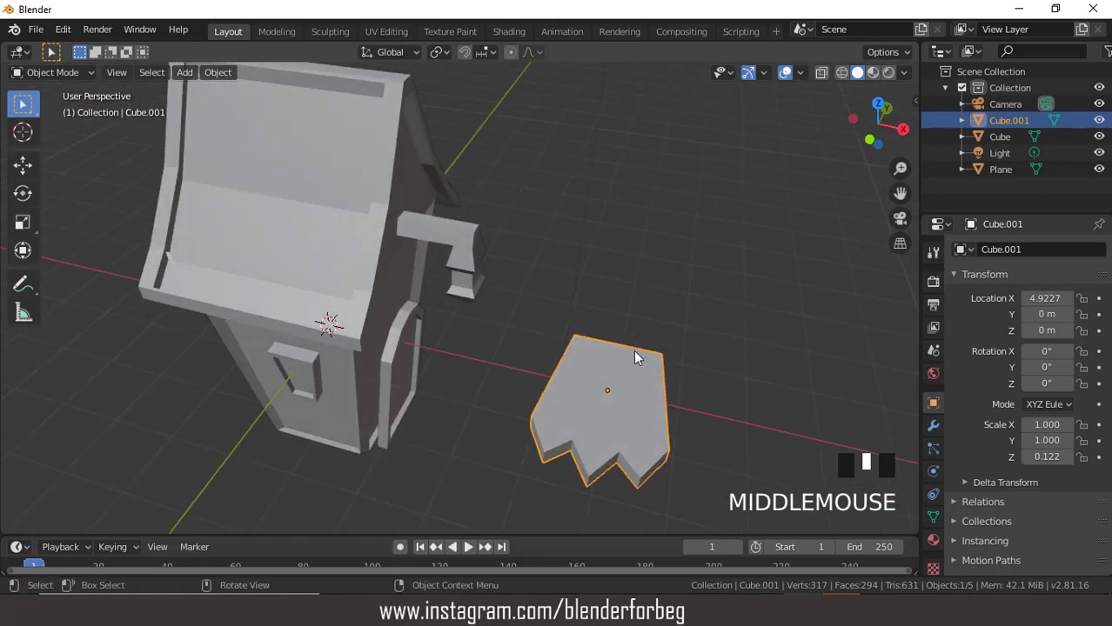
key("KP_7")
key("s")
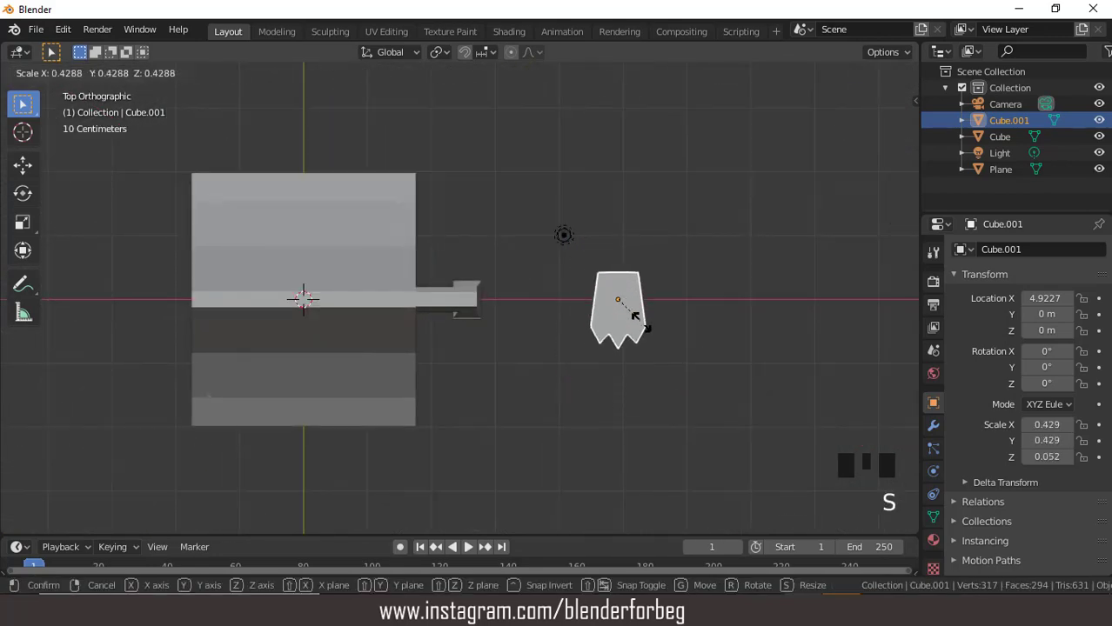
left_click(642, 328)
- Duplicate the shingle in top view and move the copy about 0.676 m along X so it slightly overlaps the original
middle_click_drag(675, 378, 659, 292)
key("KP_7")
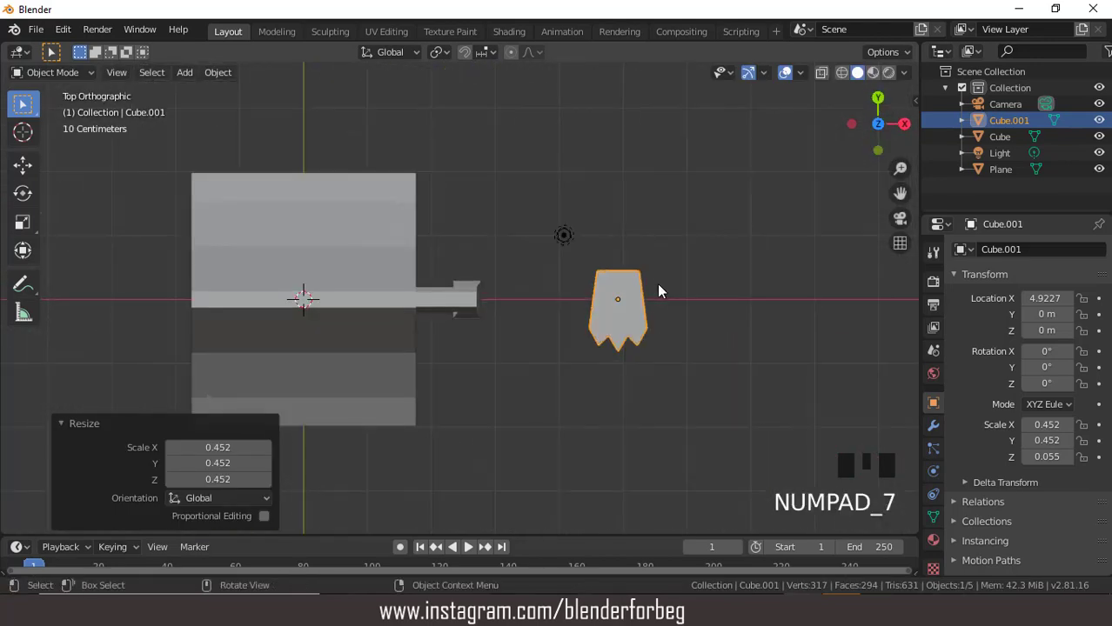
key("shift+d")
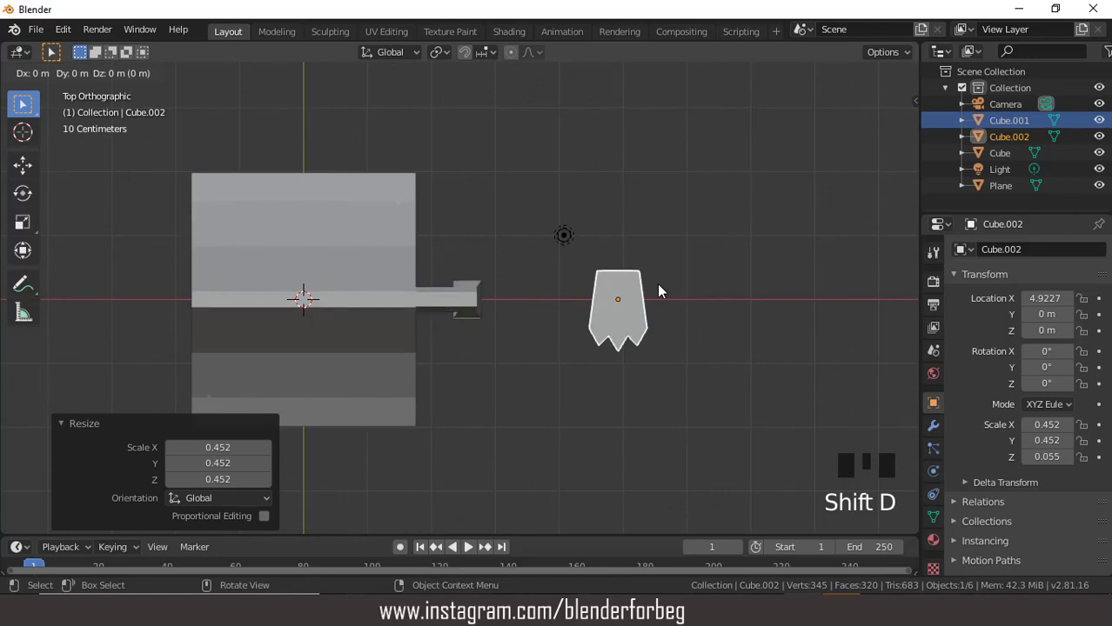
key("x")
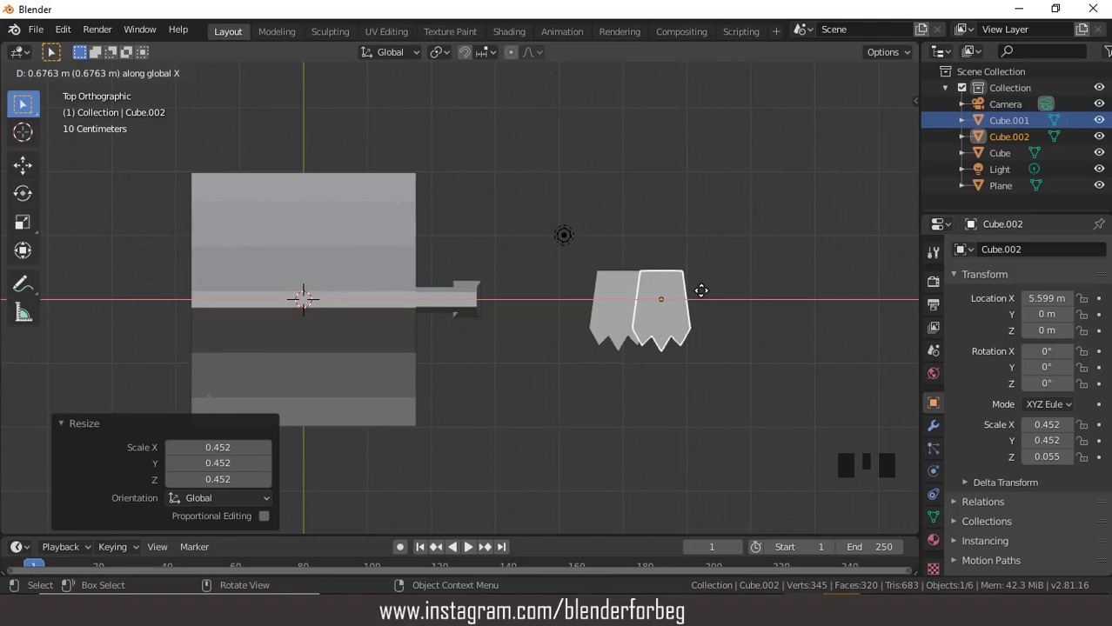
left_click(701, 292)
- Repeat the duplication along X at the same spacing until the row holds six shingles
key("shift+r")
key("shift+r")
key("shift+r")
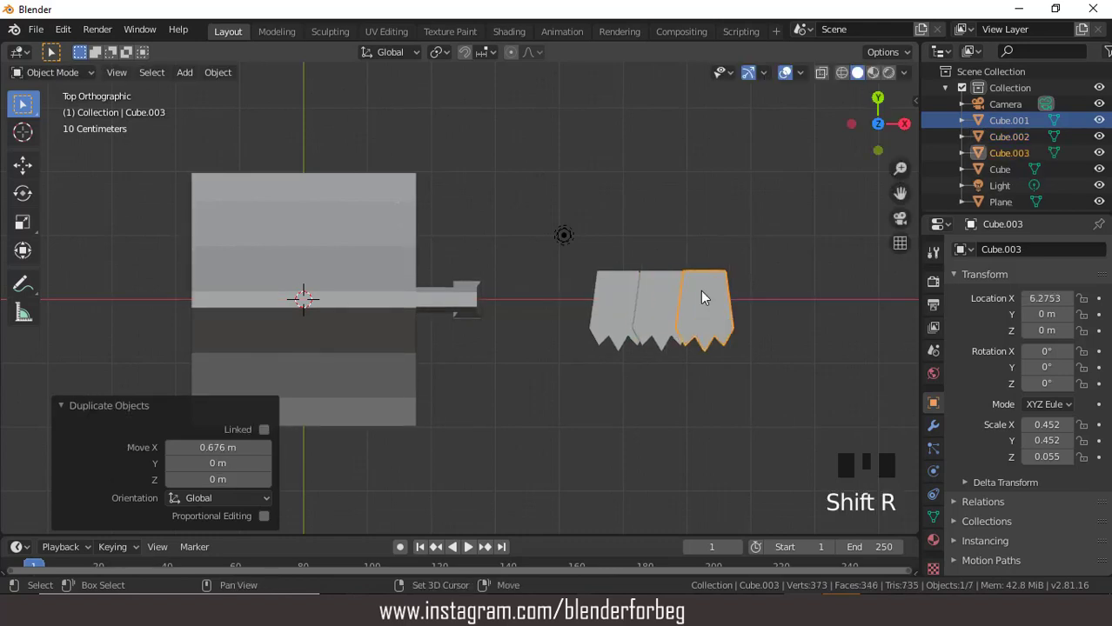
key("shift+r")
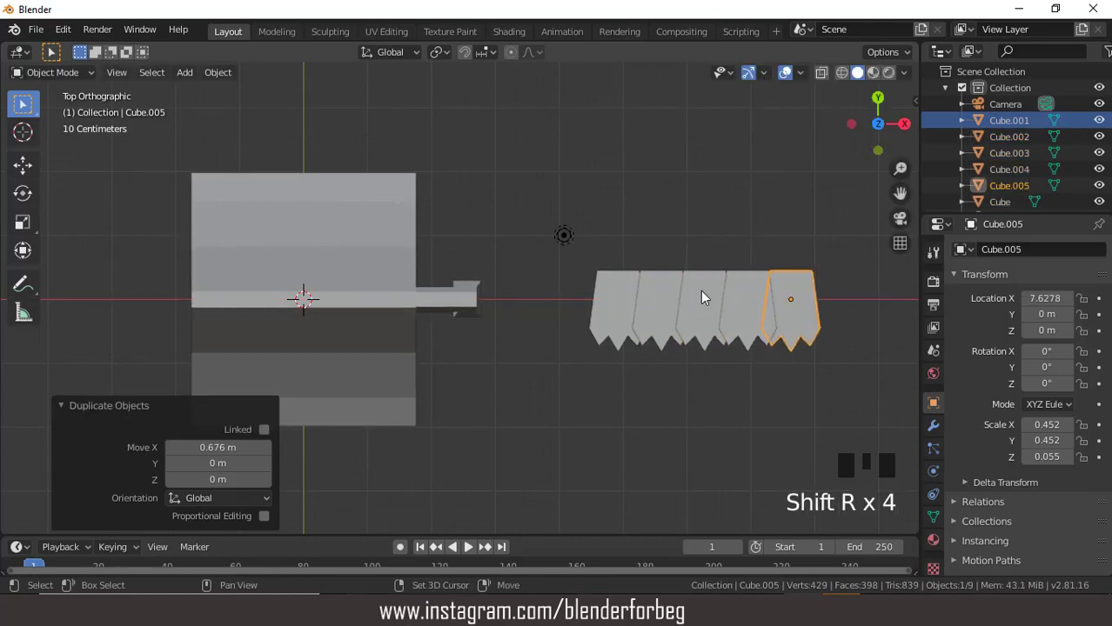
key("shift+r")
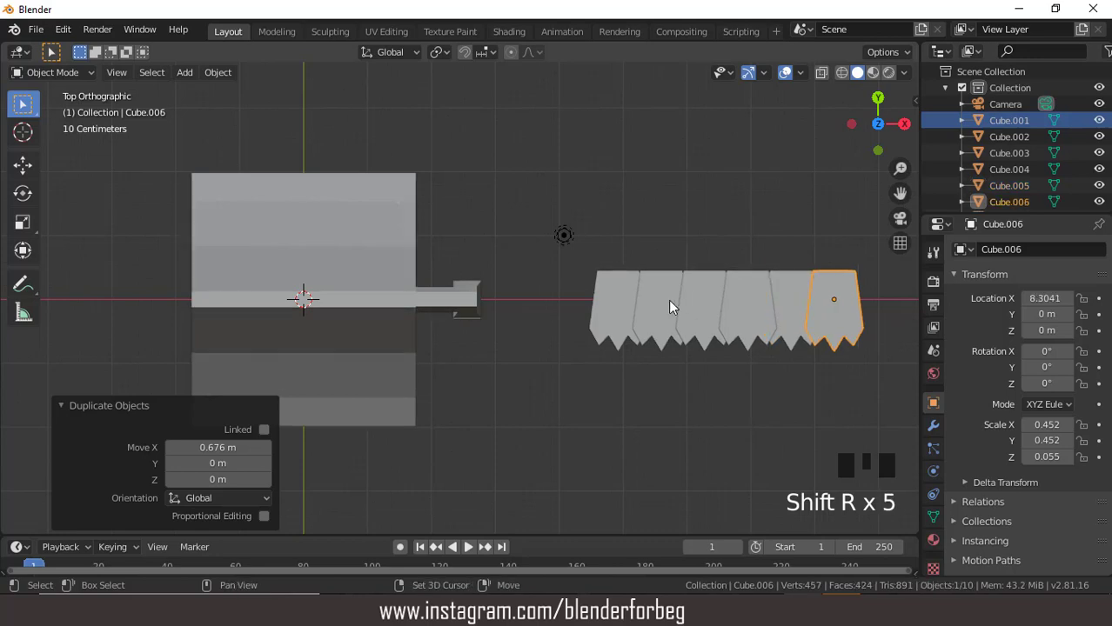
- Select all six shingles in the row and join them into a single object
left_click(616, 311, "shift")
left_click(662, 313, "shift")
left_click(709, 318, "shift")
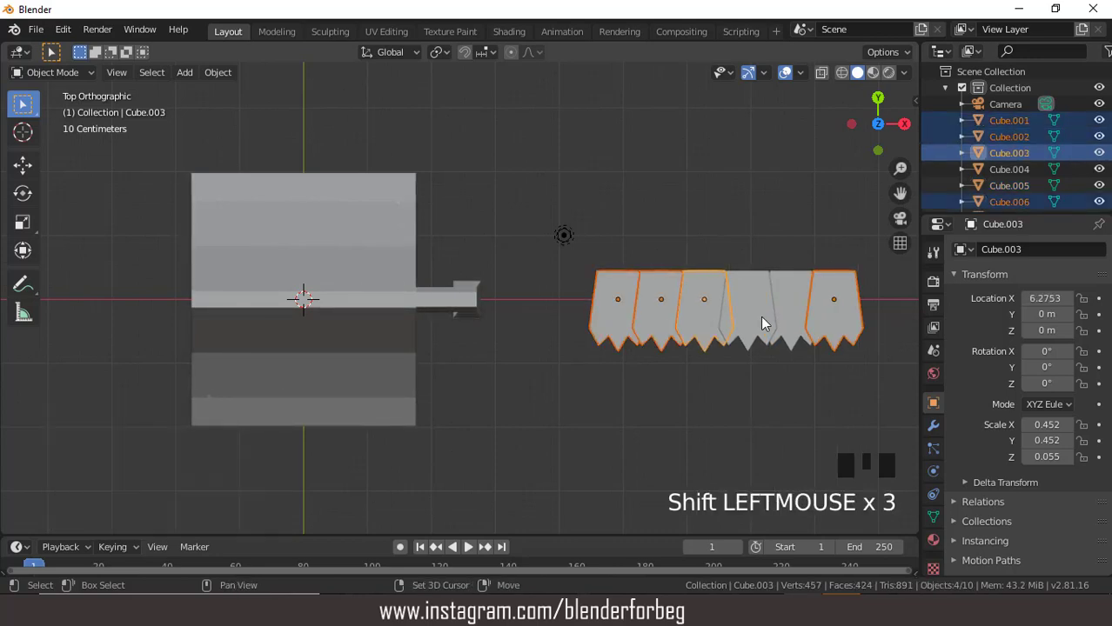
left_click(758, 318, "shift")
left_click(788, 311, "shift")
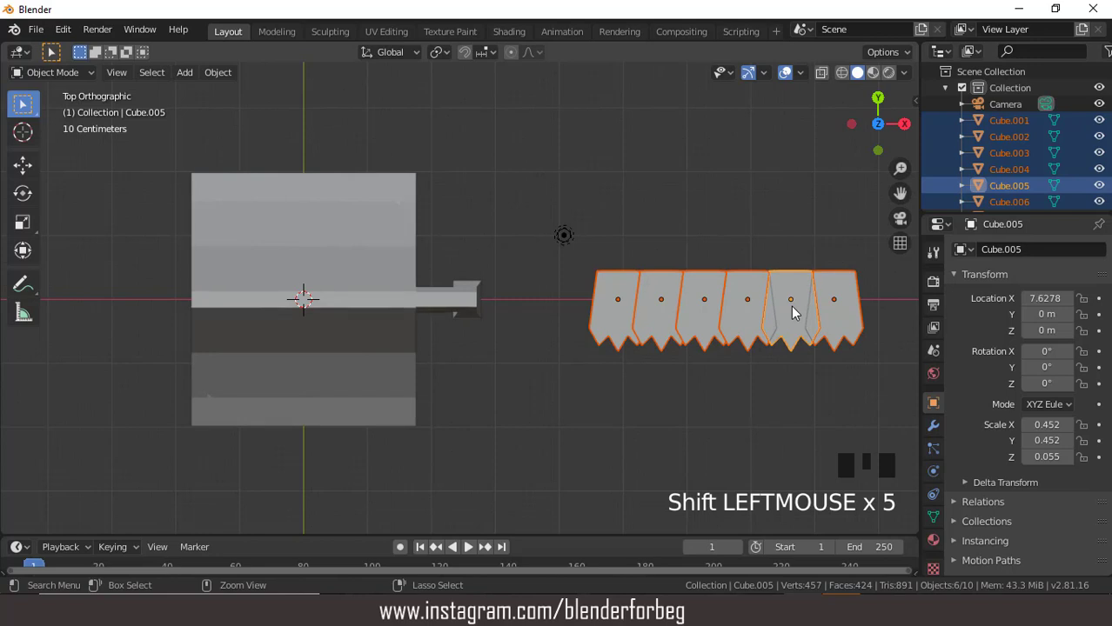
key("ctrl+j")
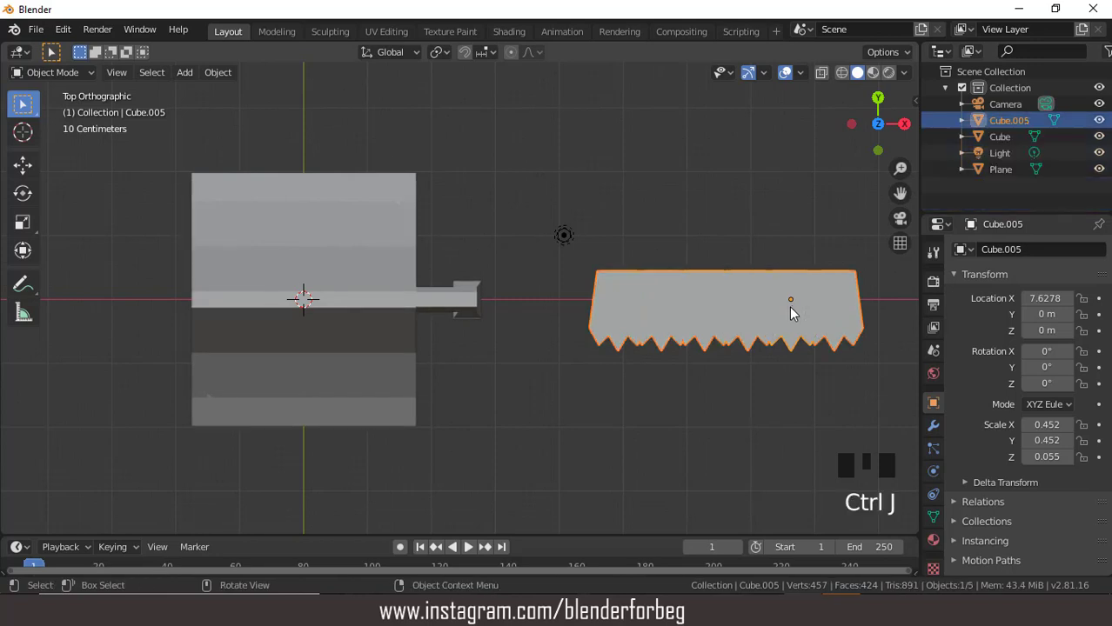
- Move the joined shingle strip about -6.79 m along X over the house and scale it about 0.74 along X
key("g")
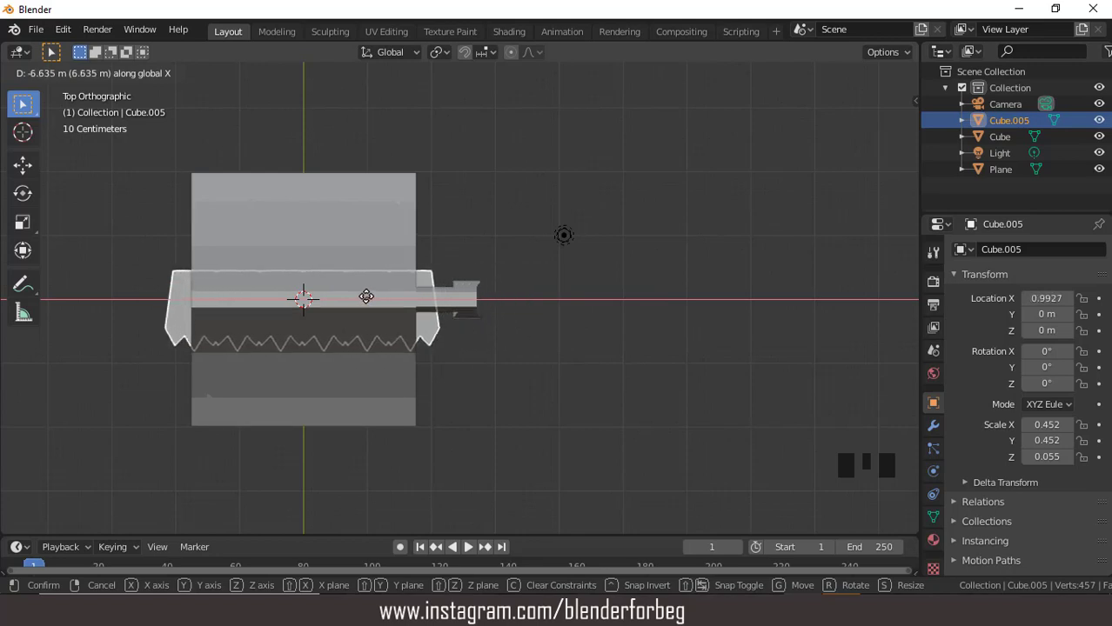
left_click(355, 296)
key("s")
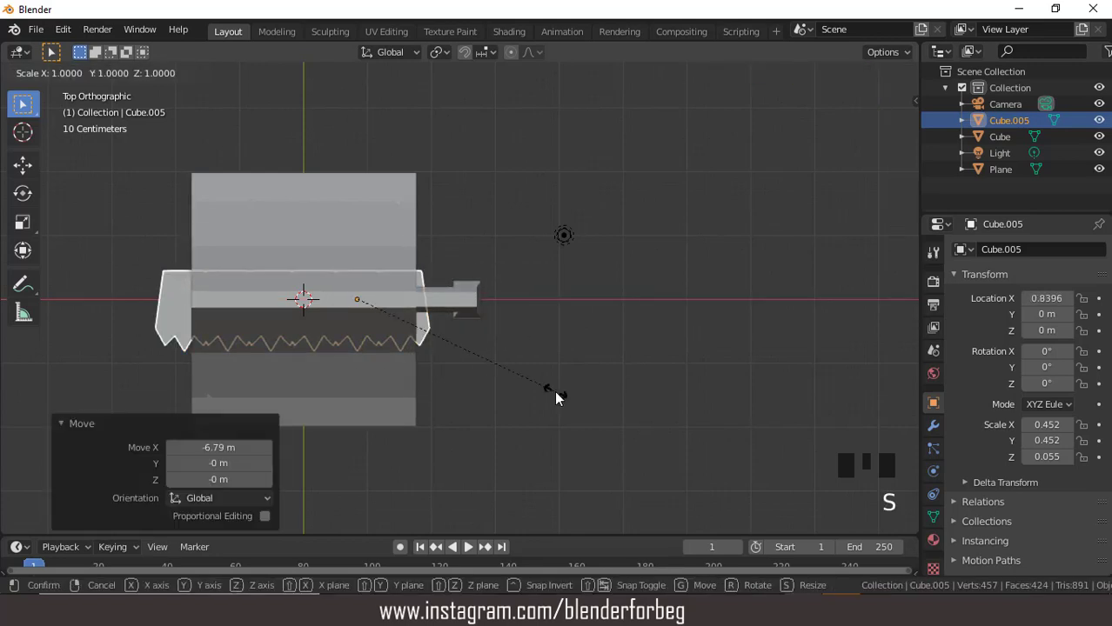
key("x")
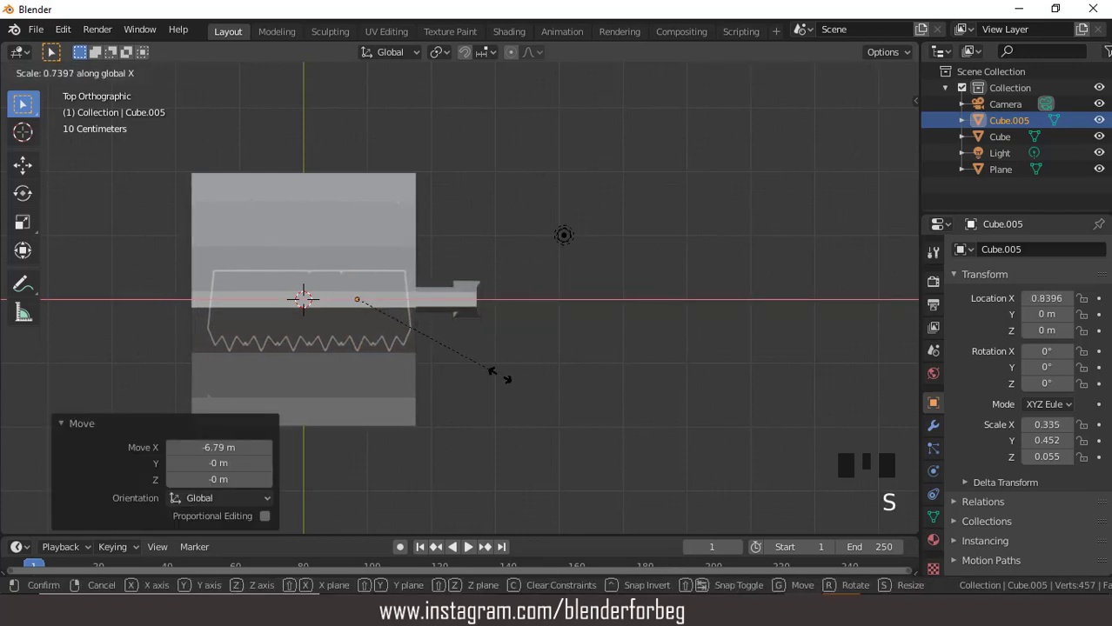
left_click(500, 376)
- In front view, raise the shingle strip about 4.4 m along Z to just below the roof's peak
key("KP_1")
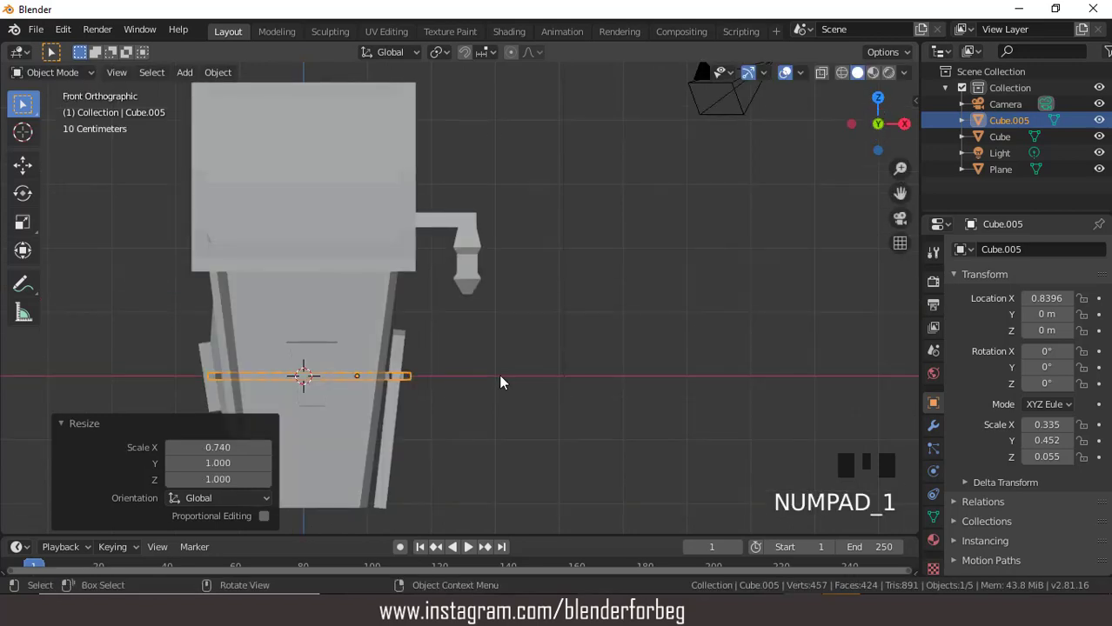
key("ctrl+KP_4")
key("ctrl+KP_4")
key("ctrl+KP_4")
key("ctrl+KP_4")
key("ctrl+KP_4")
key("ctrl+KP_4")
key("ctrl+KP_4")
key("ctrl+KP_4")
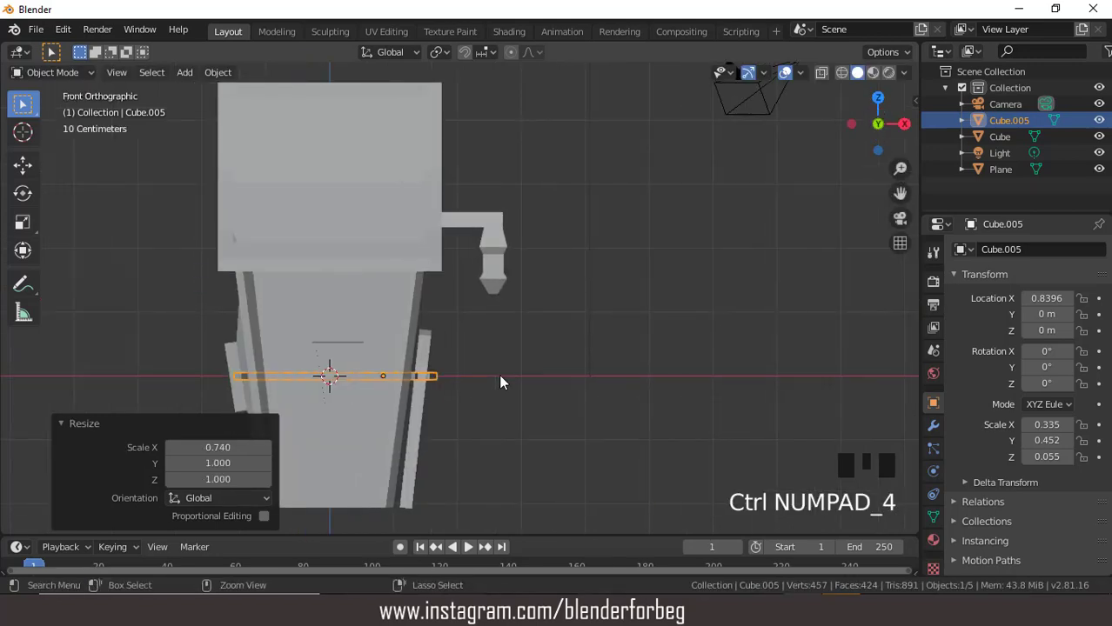
key("g")
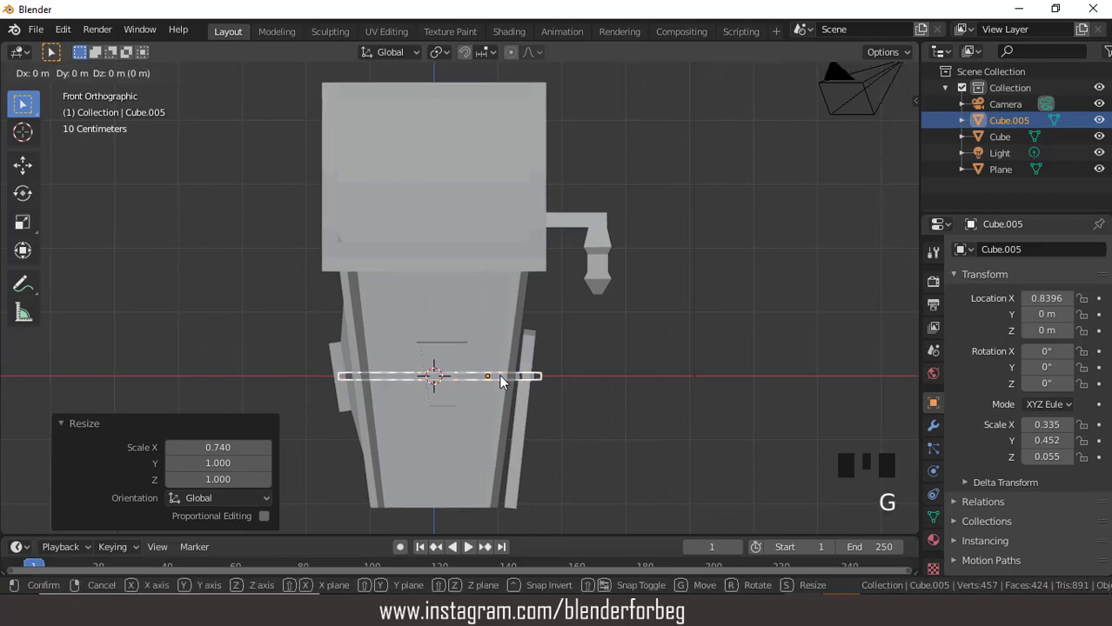
key("z")
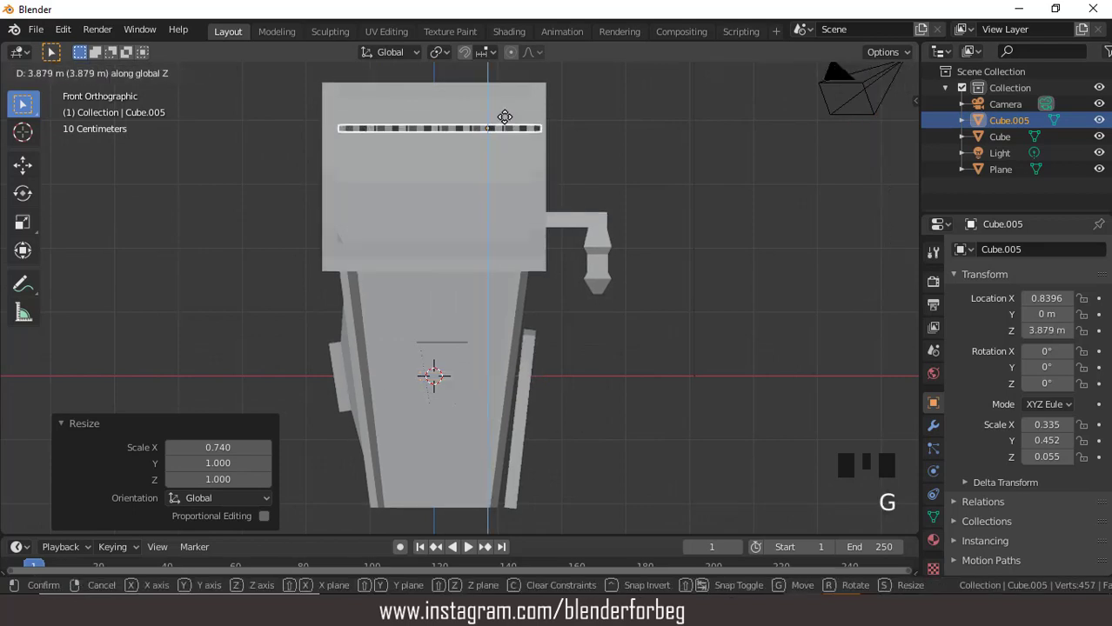
left_click(501, 94)
key("KP_3")
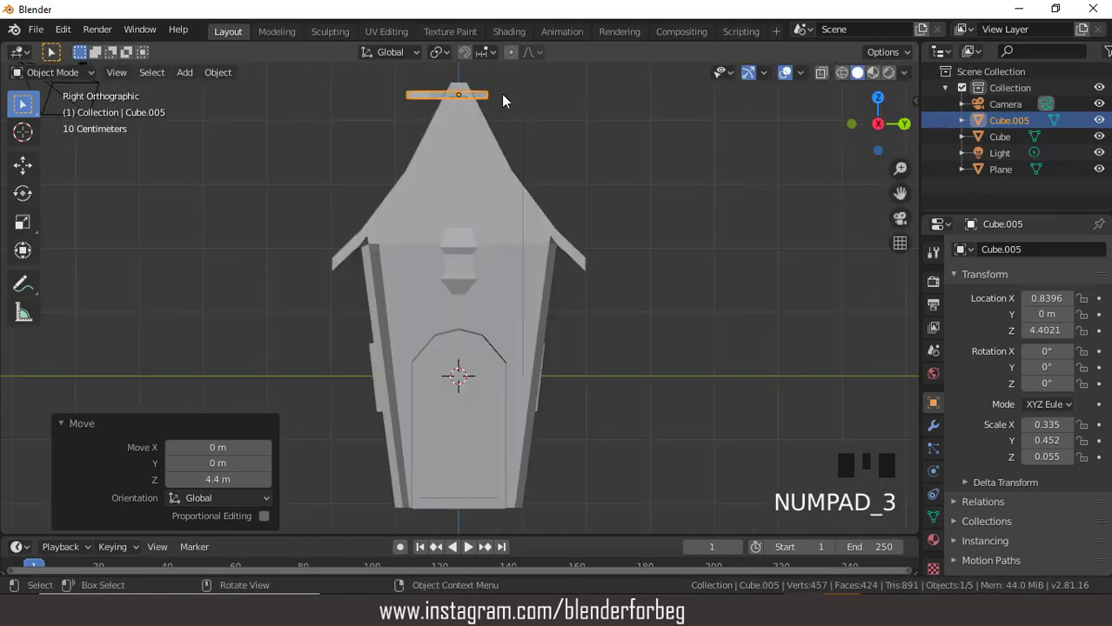
middle_click_drag(529, 169, 508, 220)
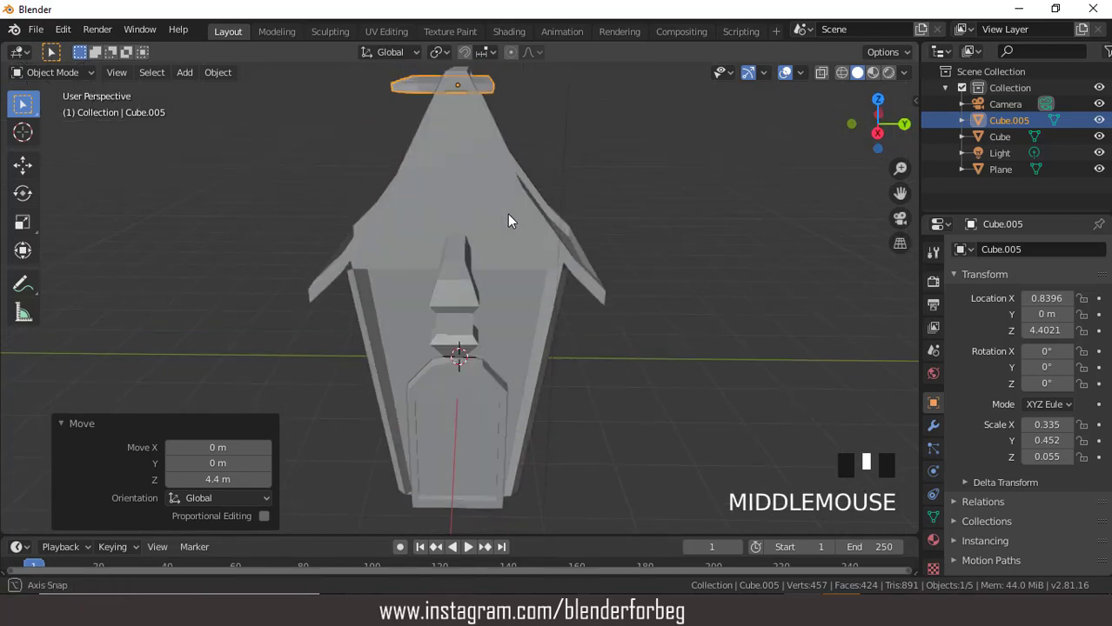
left_click(1046, 367)
left_click(1047, 367)
type("30")
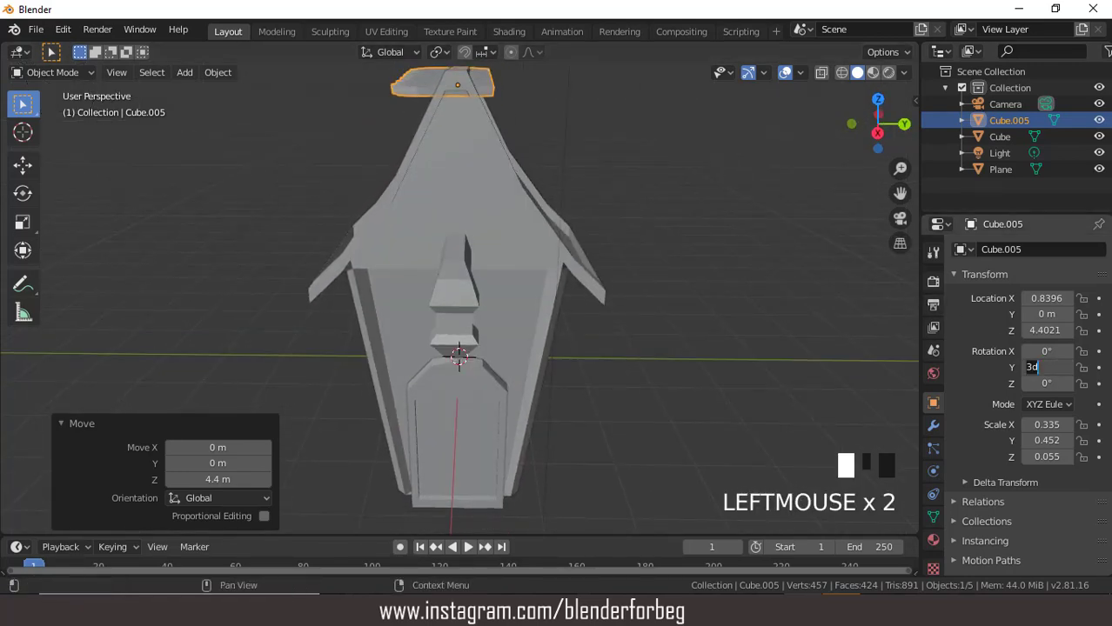
key("Return")
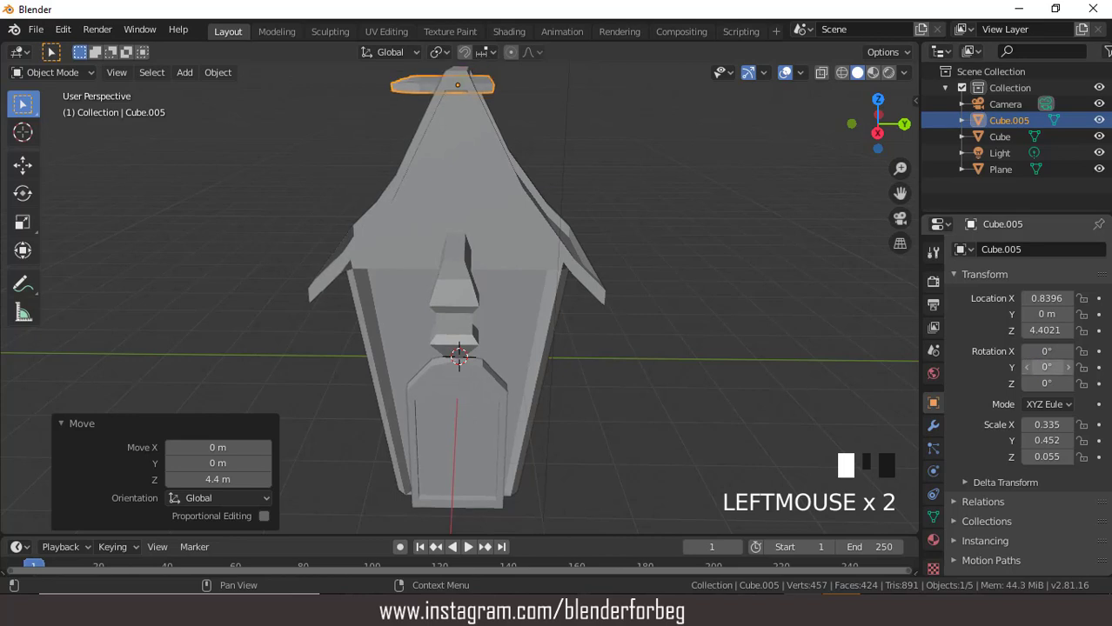
- Tilt the shingle strip about the X axis to a rotation of 22.5°
left_click_drag(1045, 351, 1092, 351)
key("ctrl+KP_8")
key("ctrl+KP_8")
key("ctrl+KP_8")
key("ctrl+KP_8")
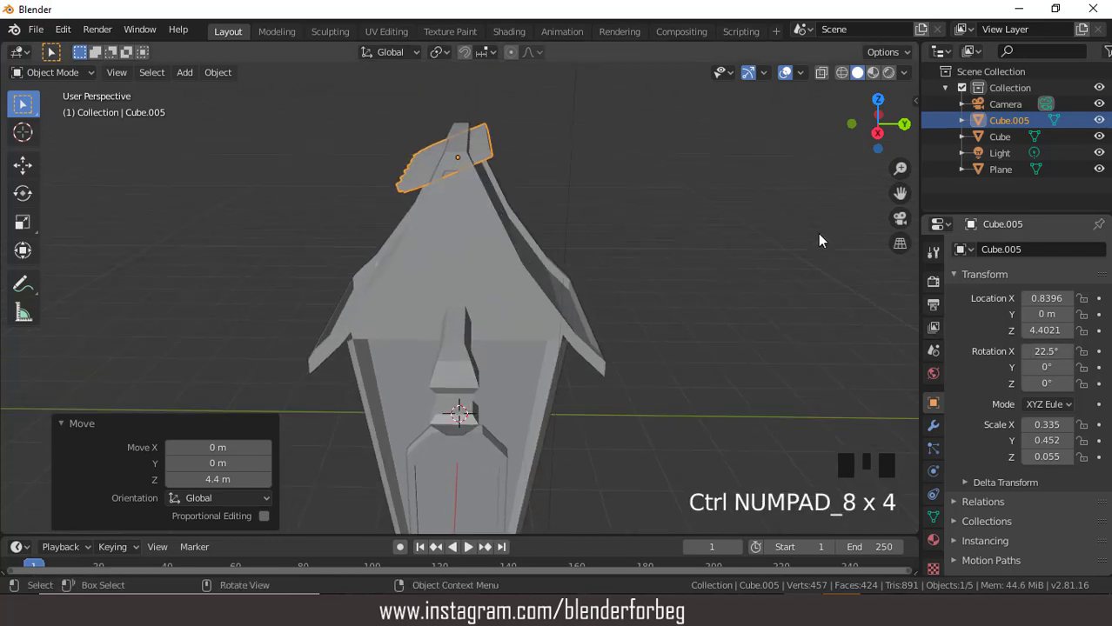
mouse_move(764, 226)
middle_mouse_down()
mouse_move(764, 186)
mouse_move(759, 212)
middle_mouse_up()
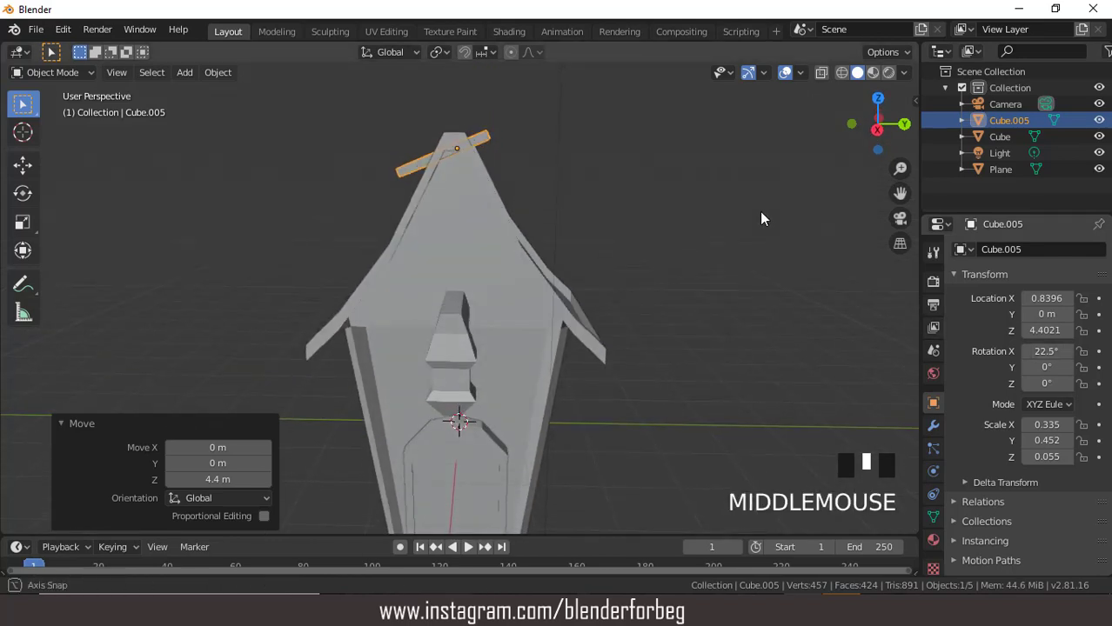
- In right view, steepen the shingle strip's X rotation to 42.4°
key("KP_3")
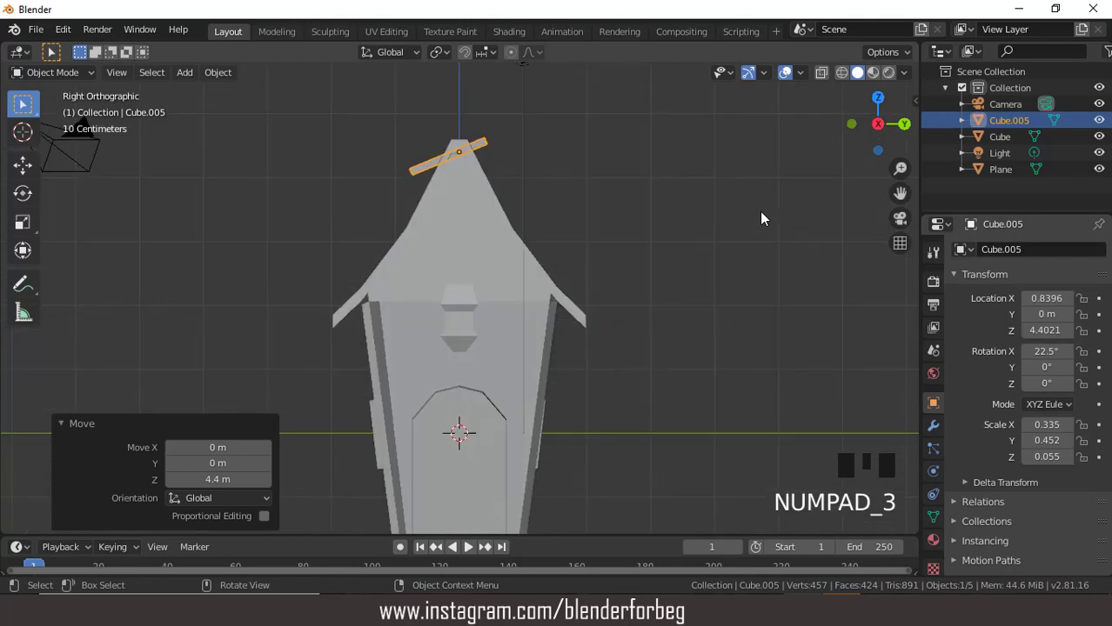
scroll(761, 219, "up", 2)
key("ctrl+KP_8")
key("ctrl+KP_8")
key("ctrl+KP_8")
key("ctrl+KP_8")
key("ctrl+KP_8")
key("ctrl+KP_8")
key("ctrl+KP_8")
key("ctrl+KP_8")
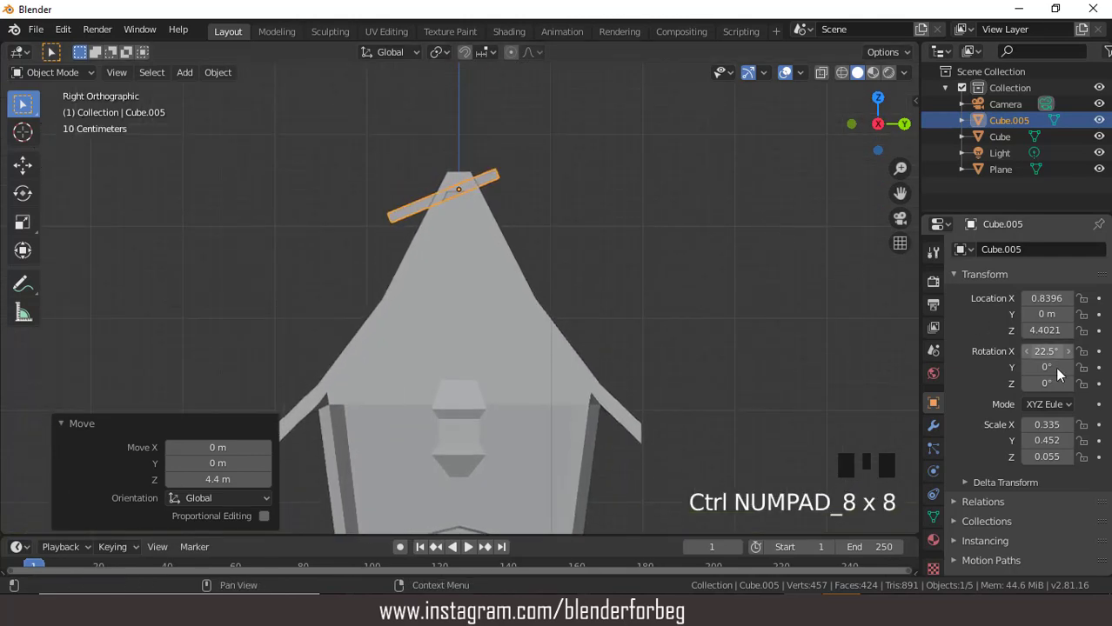
left_click_drag(1047, 352, 1099, 352)
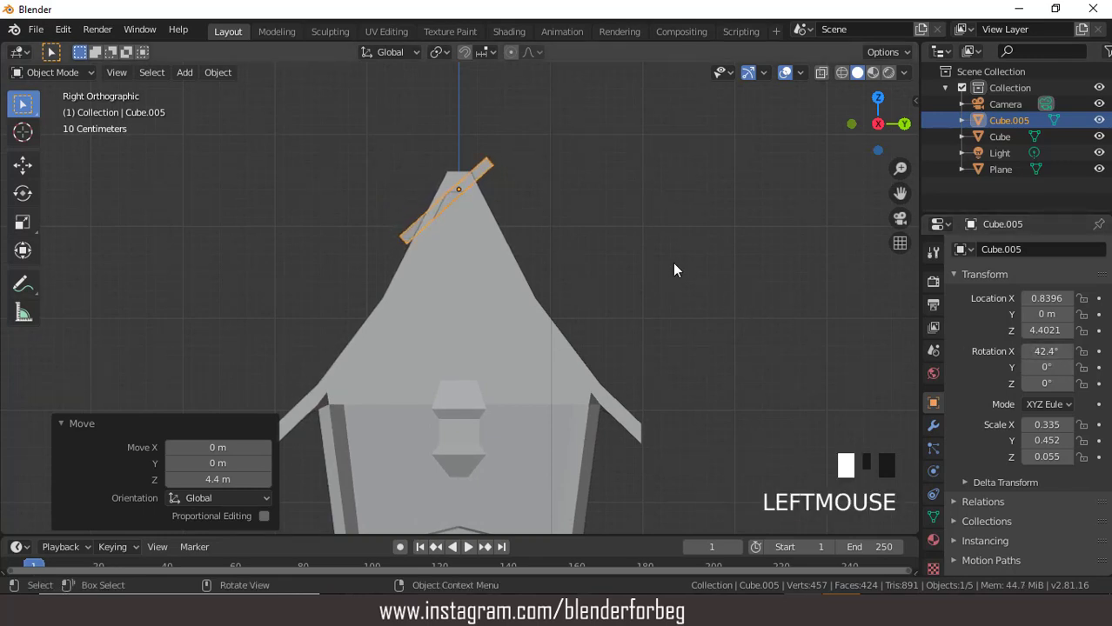
- Move the shingle strip about -0.372 m along Y and set its X rotation to 58.7°
key("g")
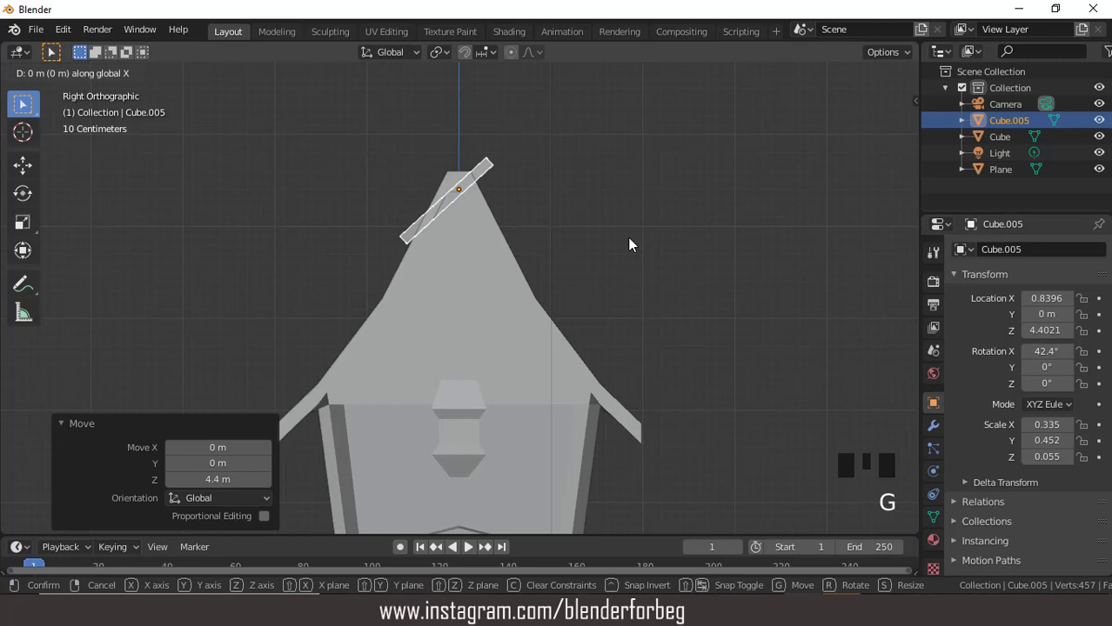
key("y")
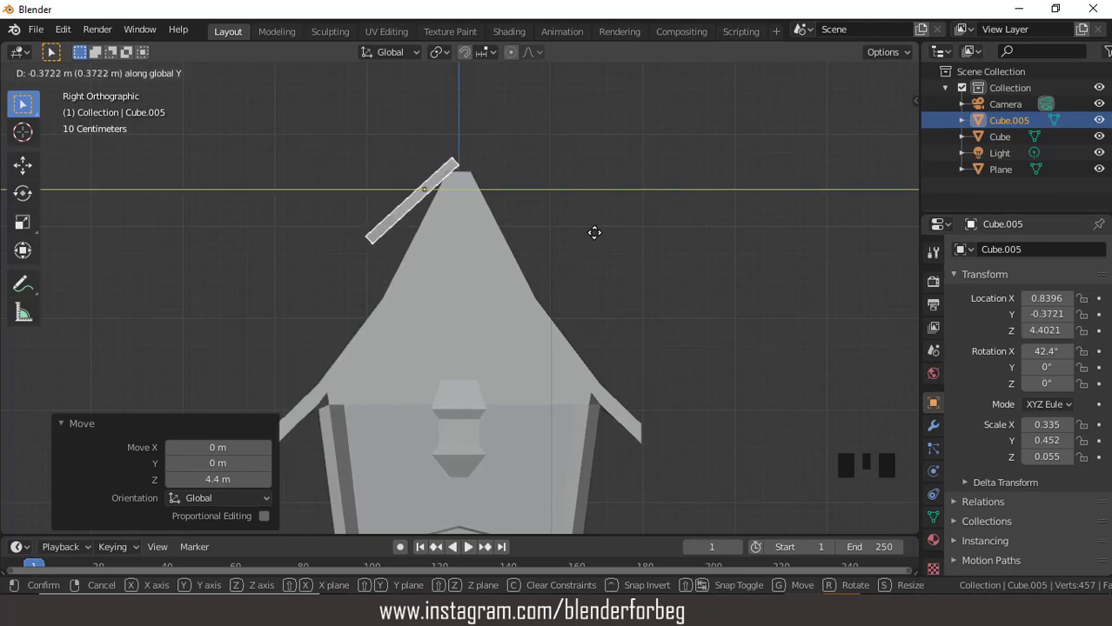
left_click(598, 233)
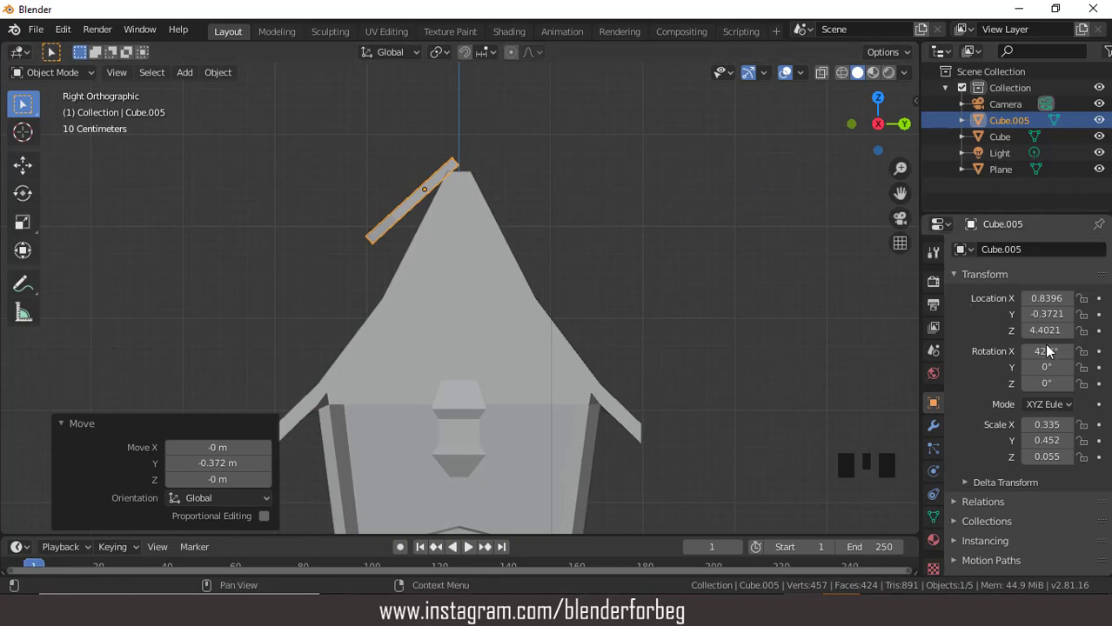
left_click_drag(1043, 351, 1101, 351)
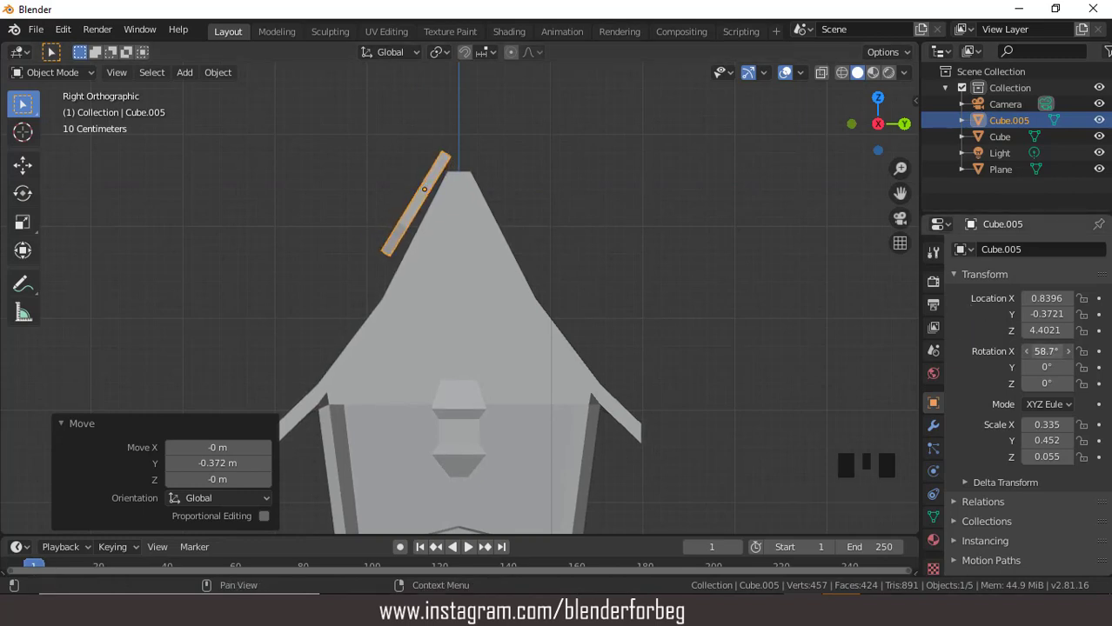
- Shift the shingle strip about 0.089 m along Y and set its X rotation to 62.4° to match the upper roof slope
key("g")
key("y")
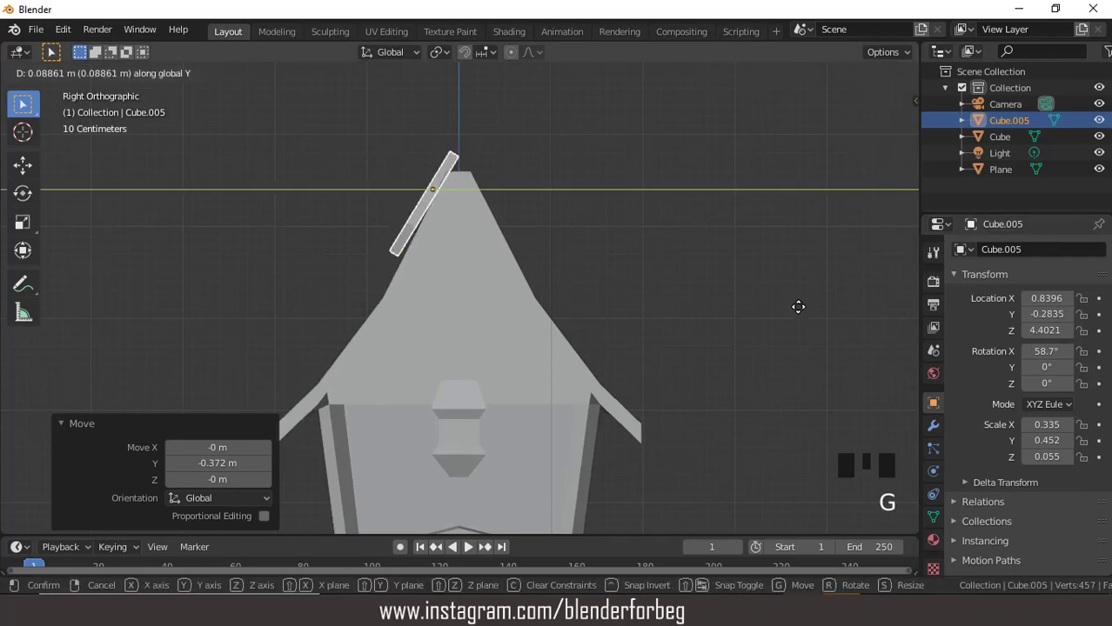
left_click(799, 314)
left_click_drag(1044, 350, 1001, 348)
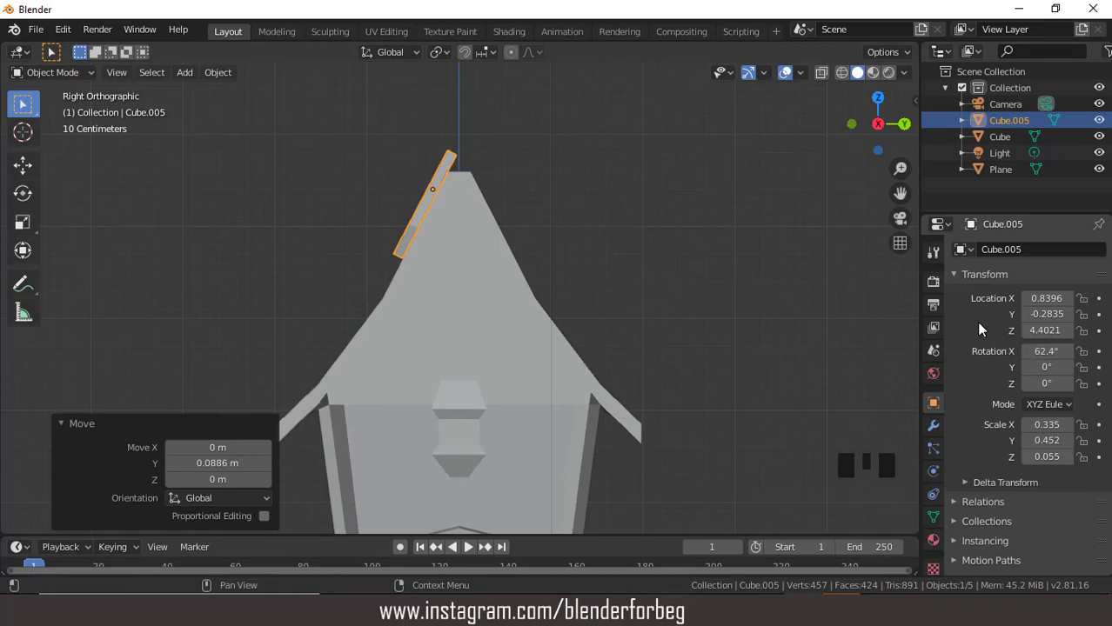
- Lower the shingle strip about 0.168 m along Z and move it about -0.089 m along Y onto the roof surface
key("g")
key("z")
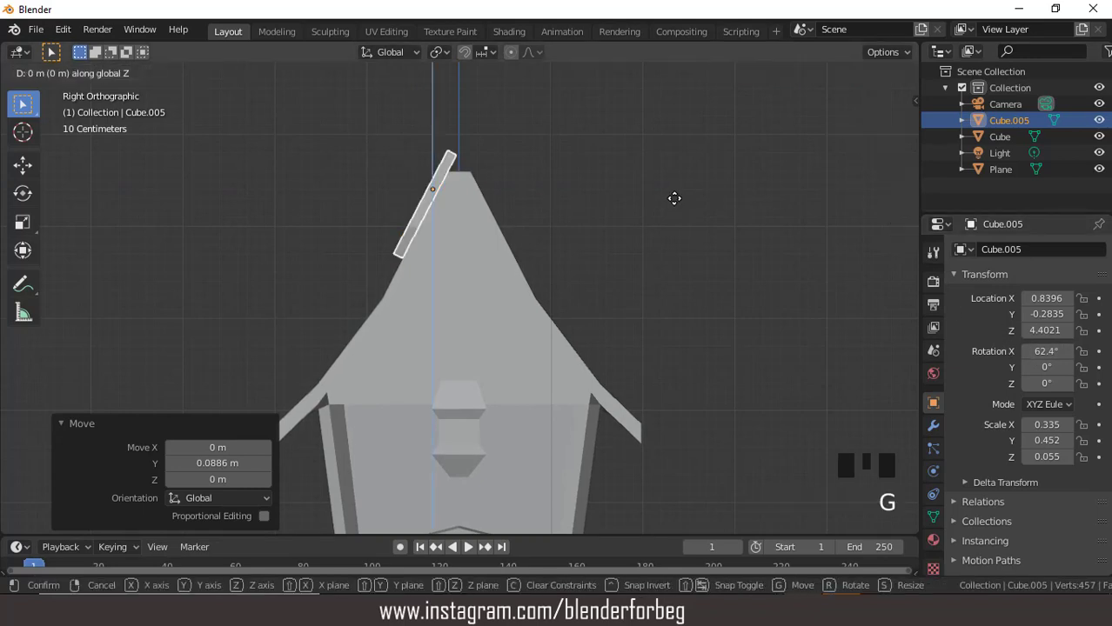
left_click(669, 213)
key("g")
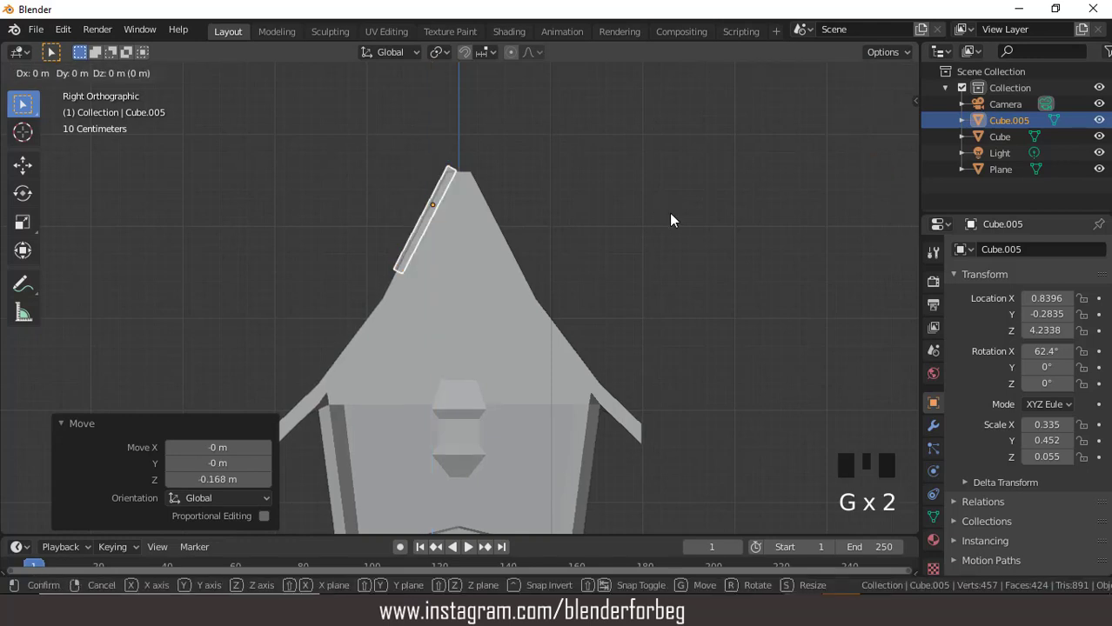
key("y")
left_click(661, 212)
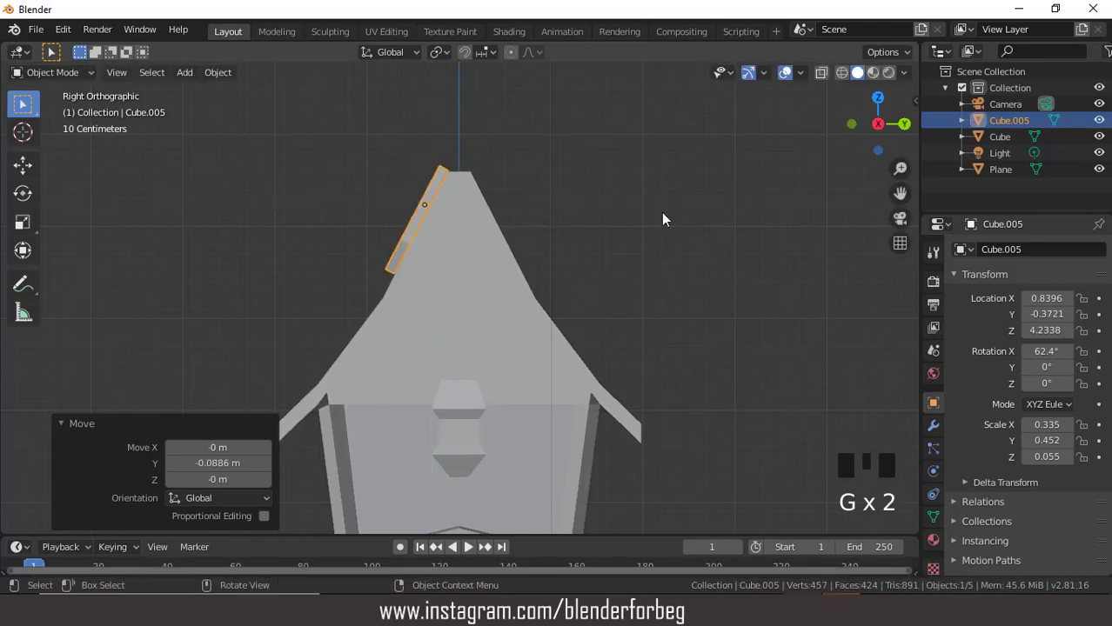
- Duplicate the shingle strip and move the copy about -0.665 m along Z
key("ctrl+KP_4")
key("ctrl+KP_4")
key("ctrl+KP_4")
key("ctrl+KP_4")
key("ctrl+KP_4")
key("ctrl+KP_4")
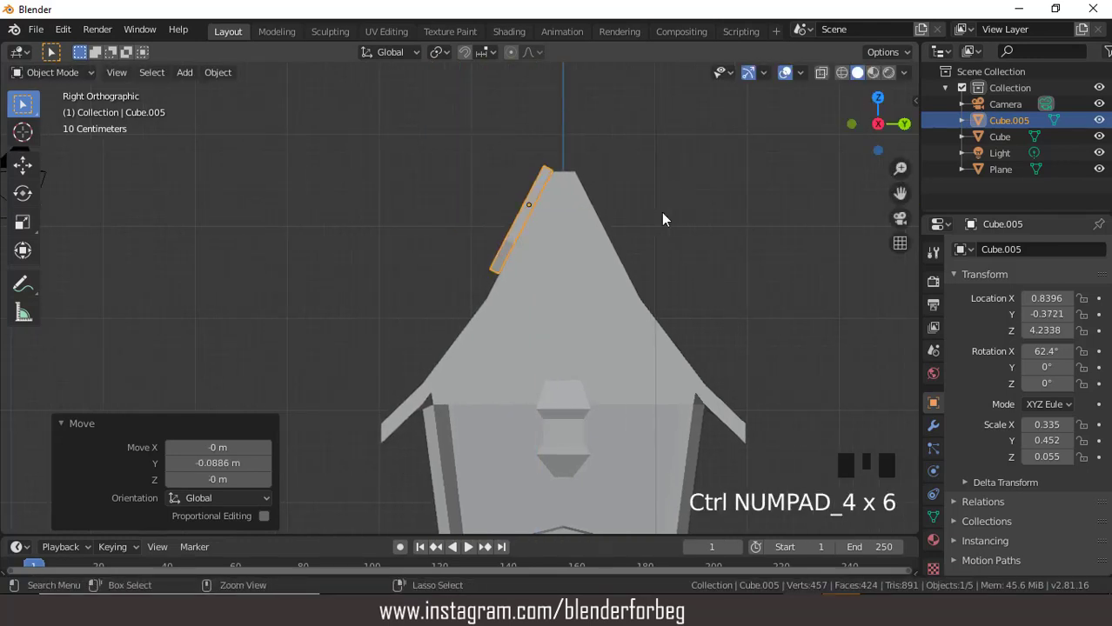
key("shift+d")
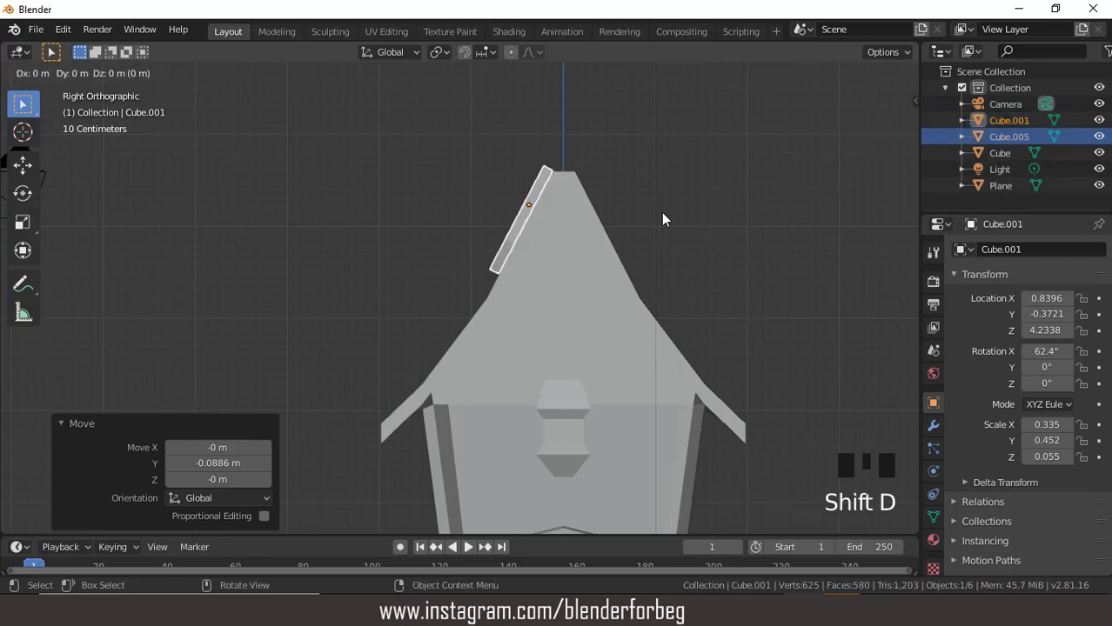
key("z")
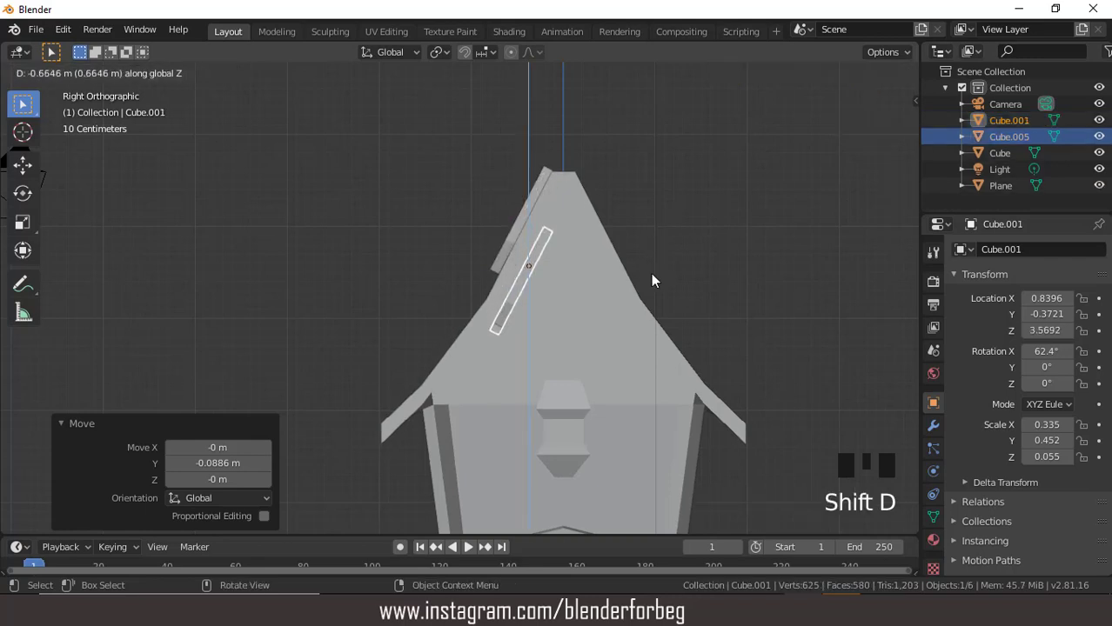
left_click(652, 275)
- Move the copied strip about -0.204 m along Y and set its X rotation to 51° to follow the roof's slope
key("g")
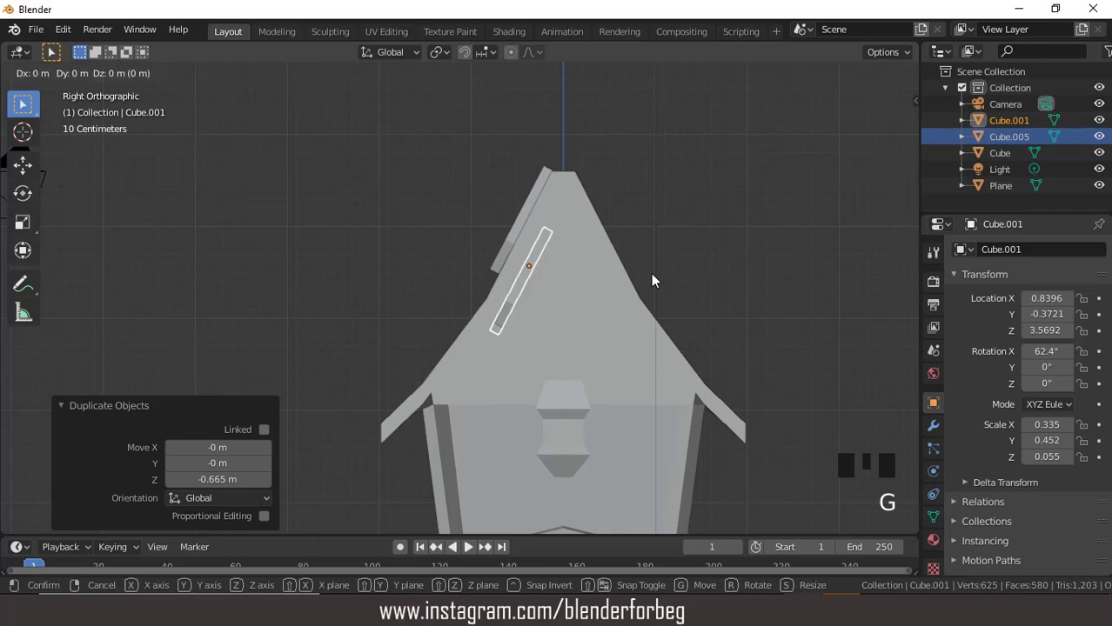
key("y")
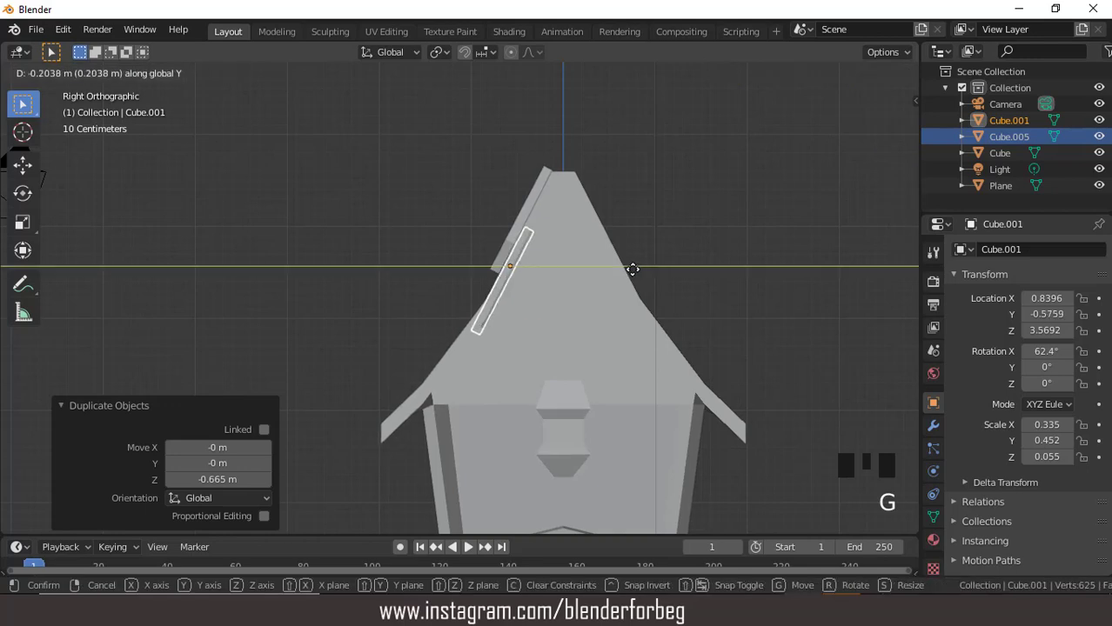
left_click(632, 270)
left_click_drag(1047, 351, 1037, 352)
- Duplicate the second-row shingle strip and move the copy about -0.576 m along Z for a third row
key("shift+d")
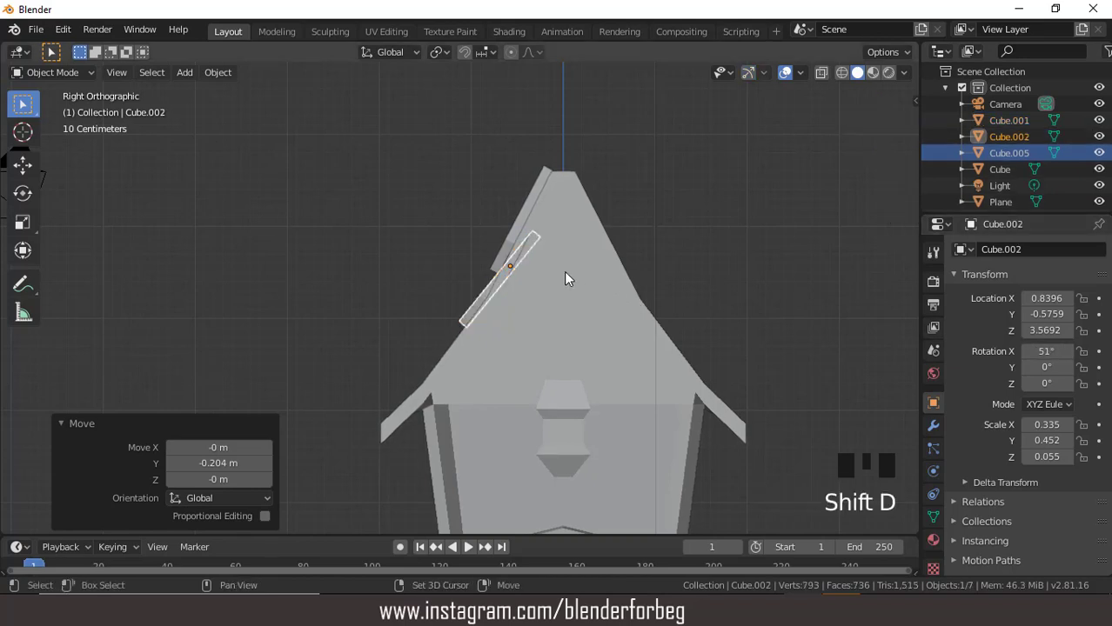
key("z")
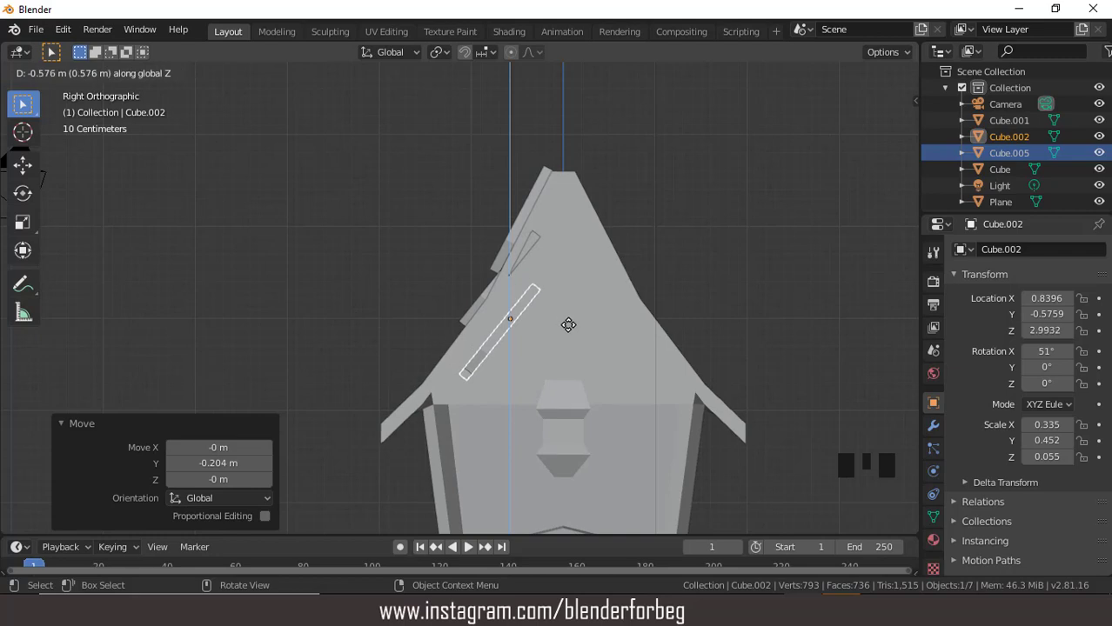
left_click(568, 324)
- Move the second-row shingle strip about -0.071 m along Y and lower it about 0.062 m along Z
left_click(522, 258)
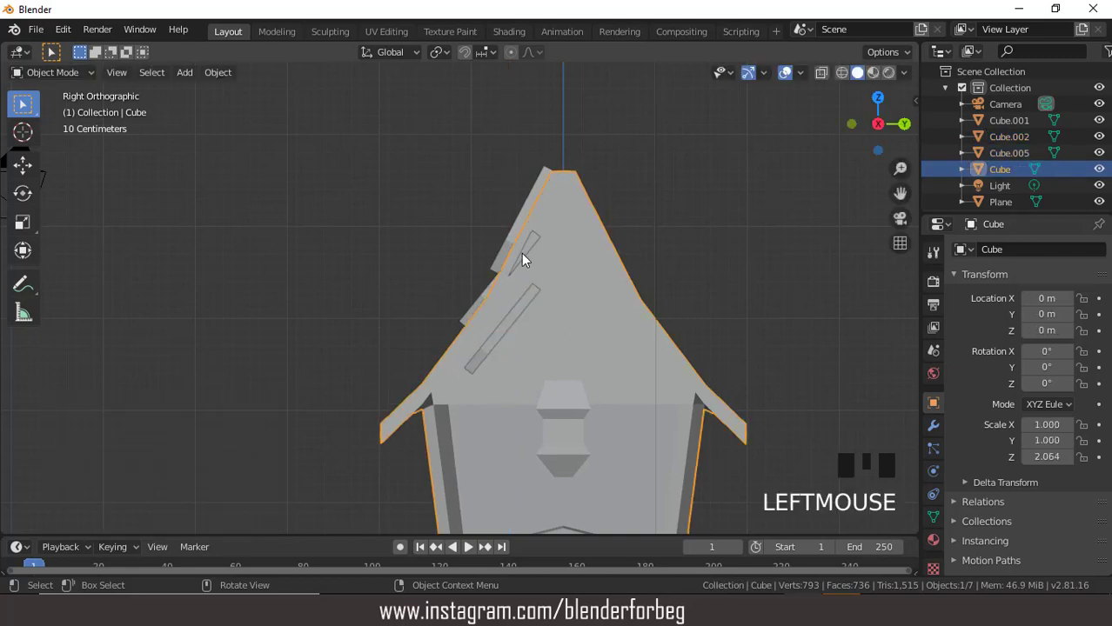
left_click(535, 244)
key("g")
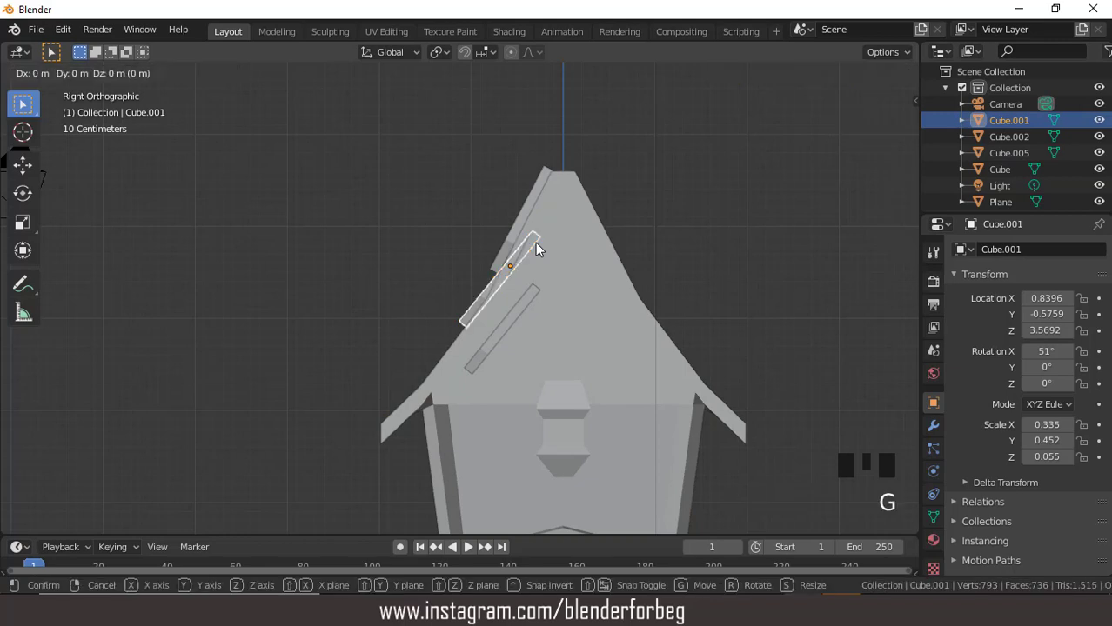
key("y")
left_click(528, 242)
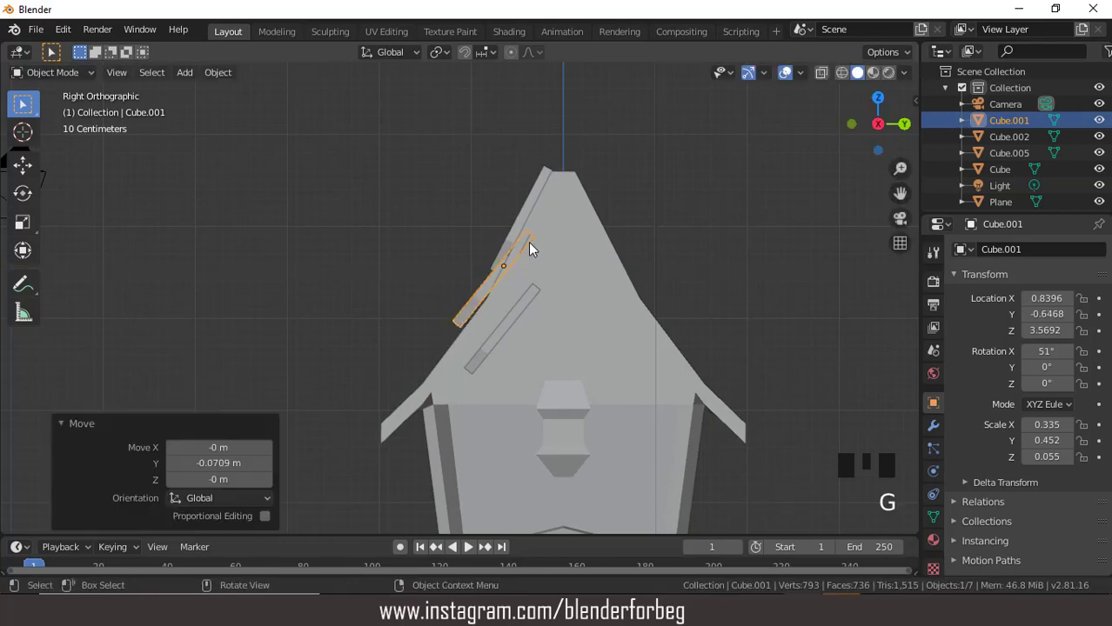
key("g")
key("z")
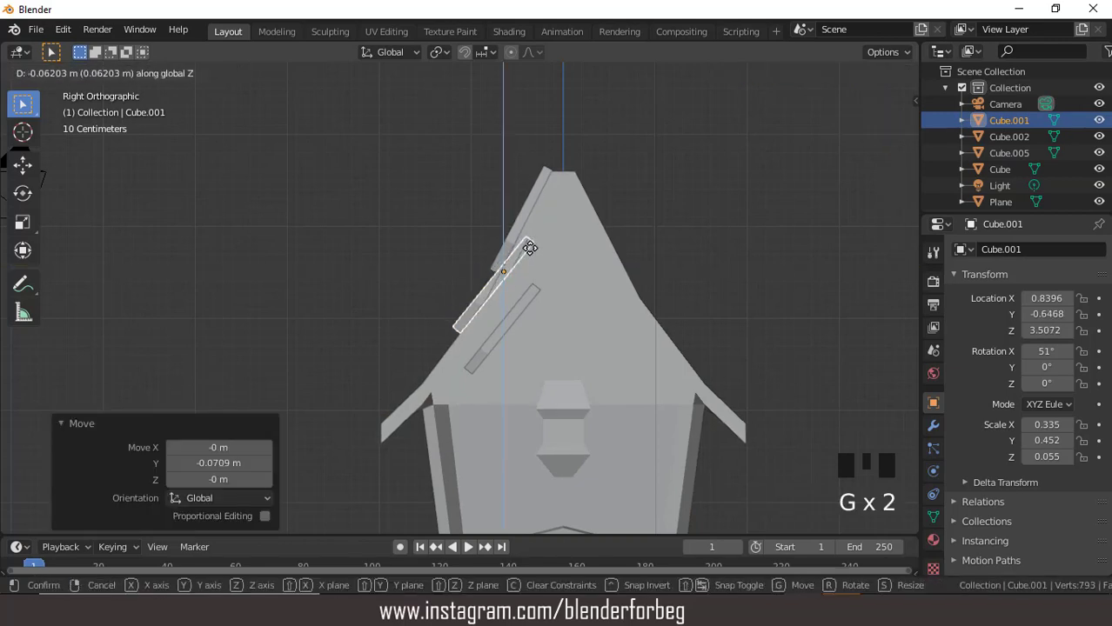
key("Escape")
- Move the third-row shingle strip about -0.301 m along Z and about -0.434 m along Y toward the roof slope
left_click(522, 304)
key("g")
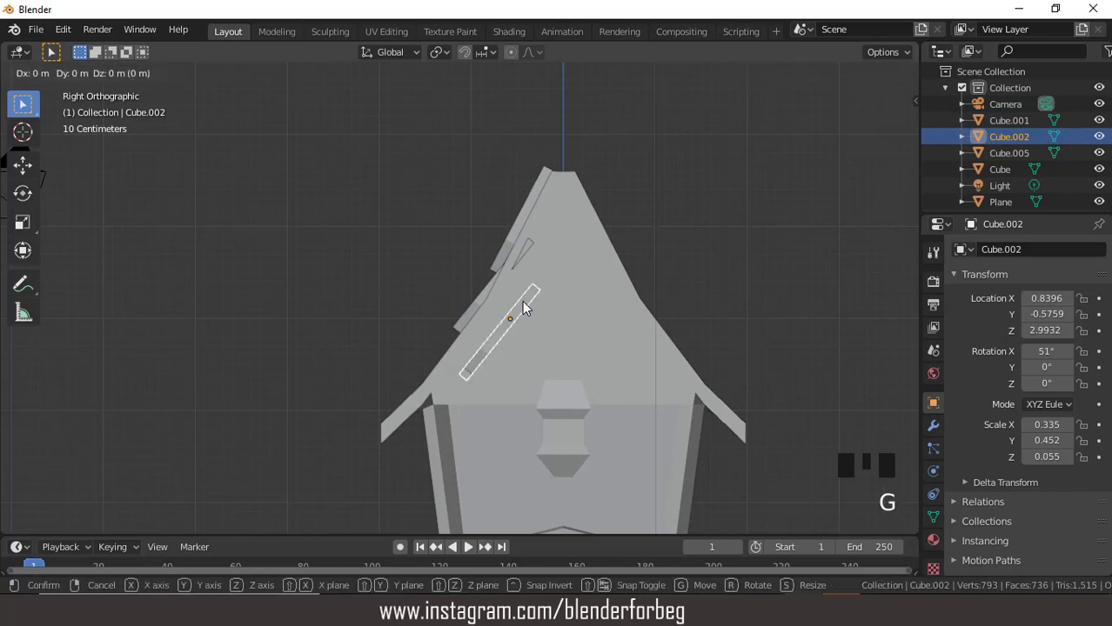
key("z")
left_click(517, 336)
key("g")
key("y")
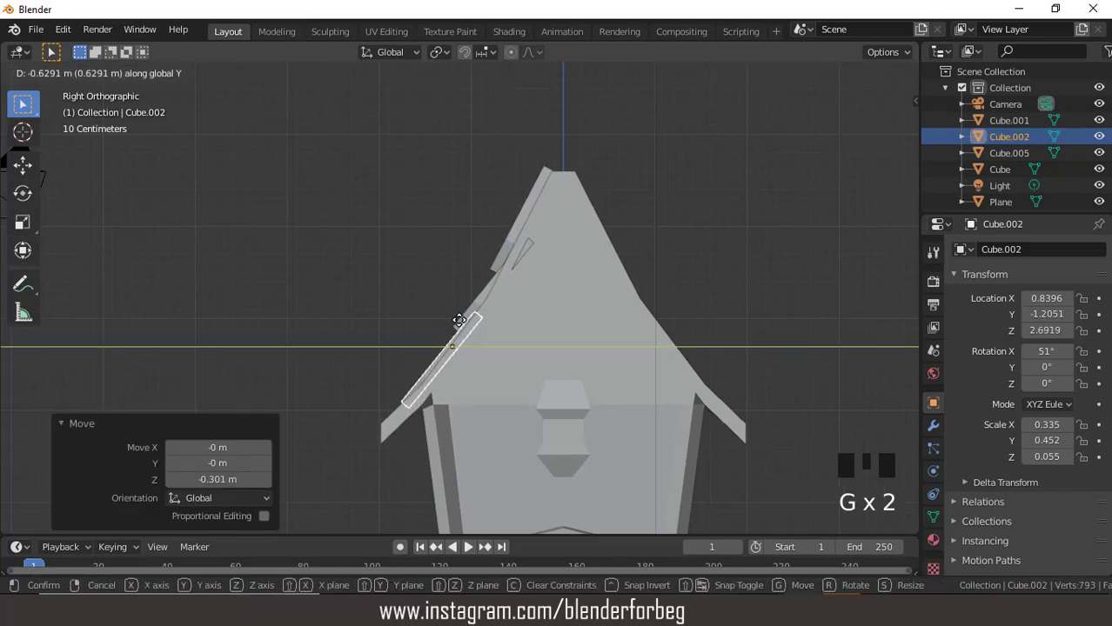
left_click(477, 323)
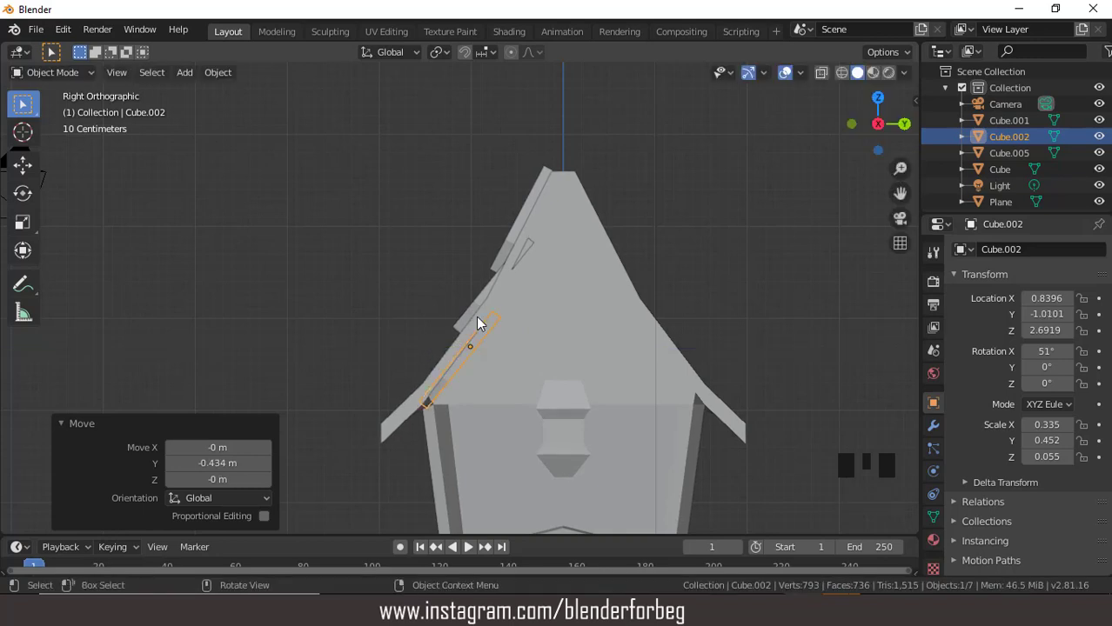
- Raise the third-row strip about 0.098 m along Z and set its X rotation to 41.6°
key("g")
key("z")
left_click(482, 308)
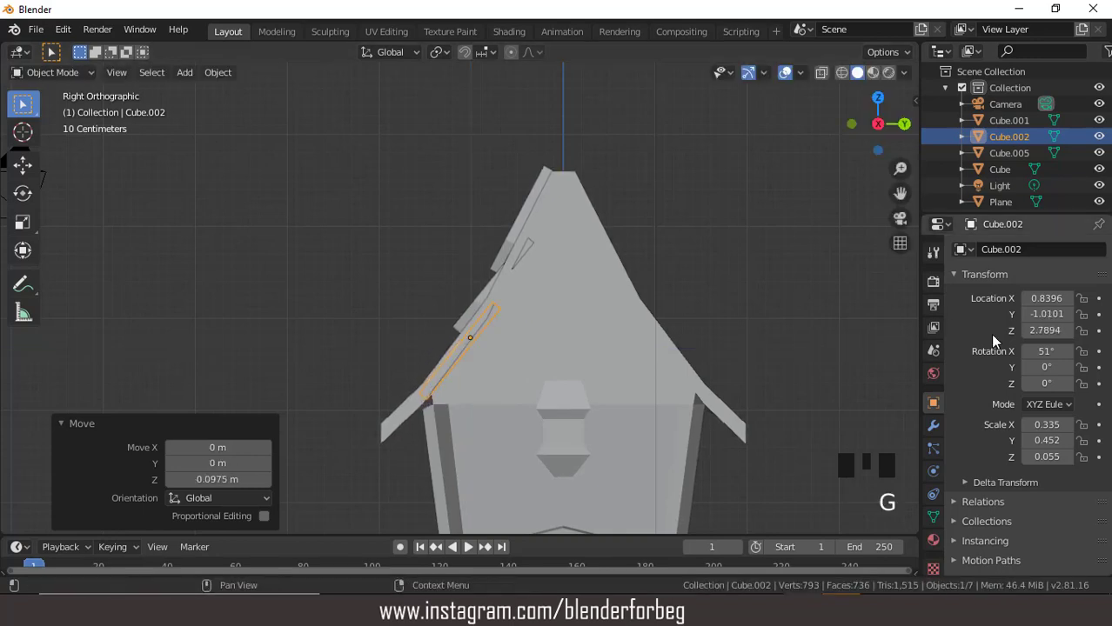
left_click(1047, 350)
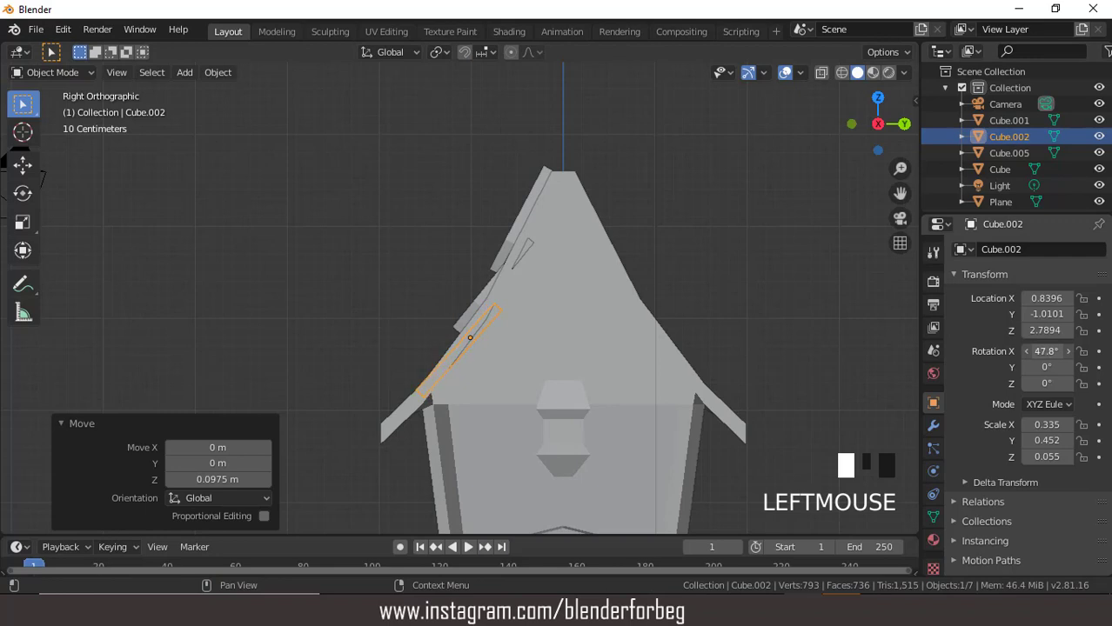
left_click_drag(1046, 350, 1040, 351)
- Raise the third-row strip about 0.115 m along Z and set its X rotation to 45.5° to match the slope
key("g")
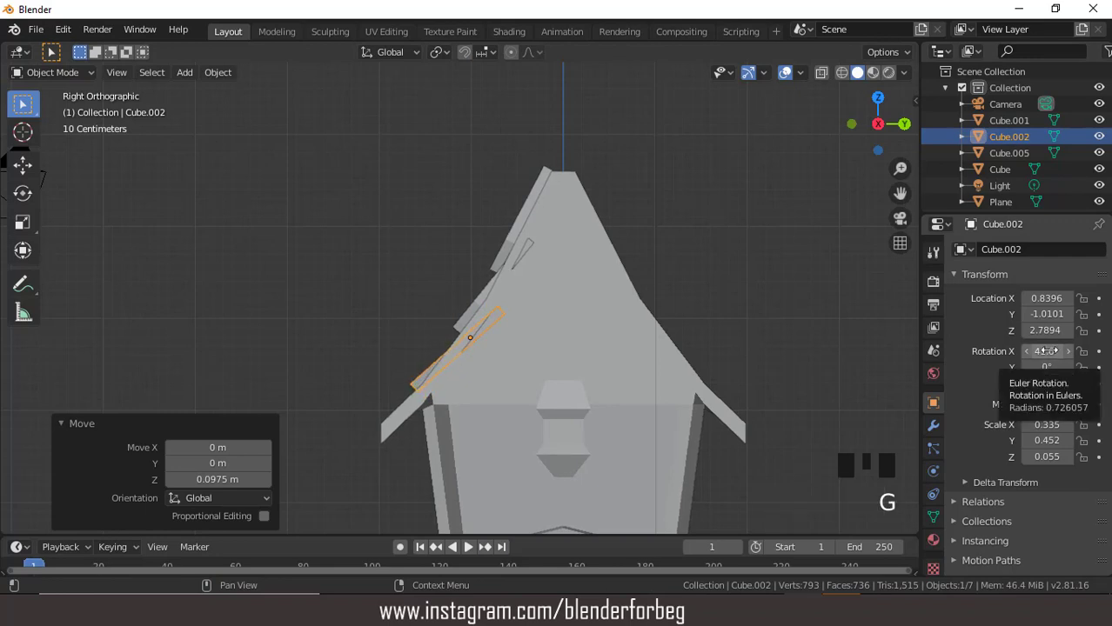
key("z")
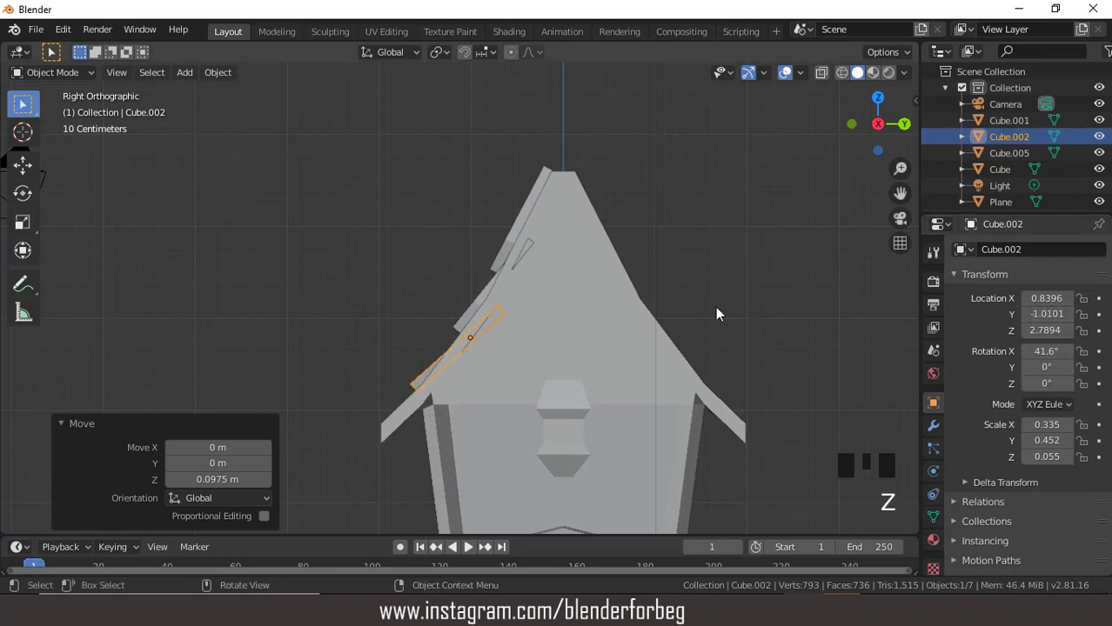
key("g")
key("z")
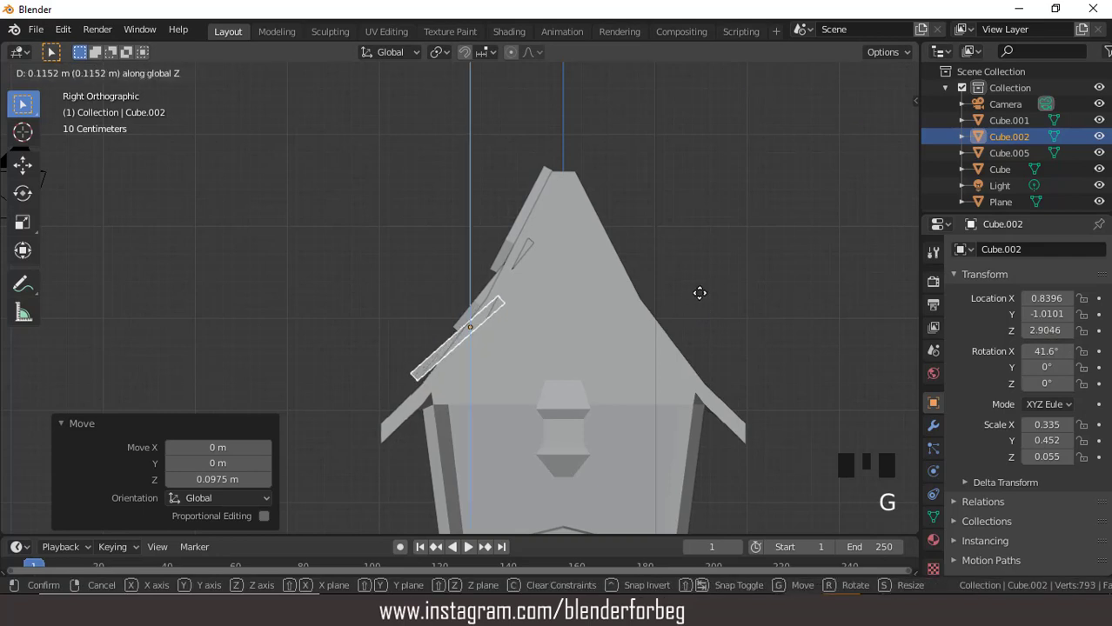
left_click(700, 294)
left_click_drag(1046, 350, 1054, 351)
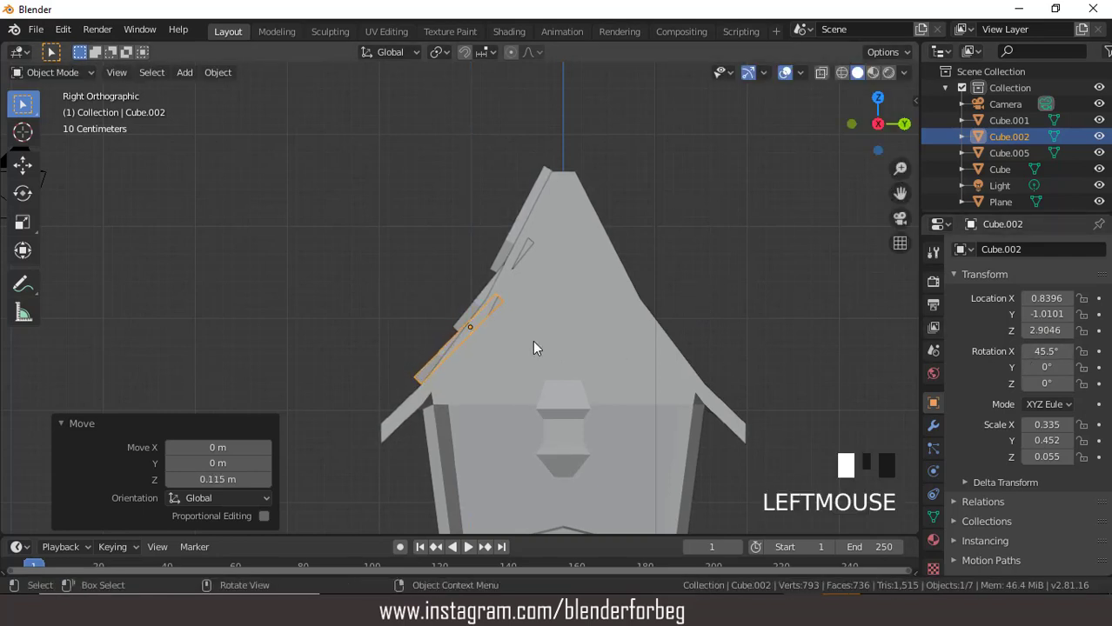
- Duplicate the third-row strip, moving the copy about -0.576 m along Z and -0.461 m along Y to the eave
key("shift+d")
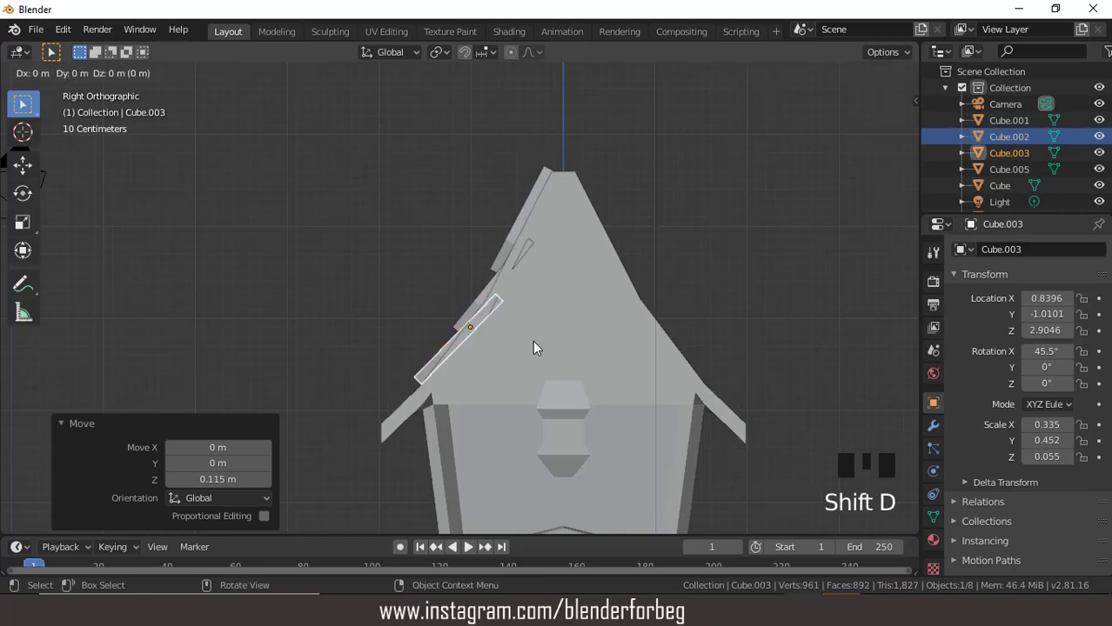
key("z")
left_click(525, 401)
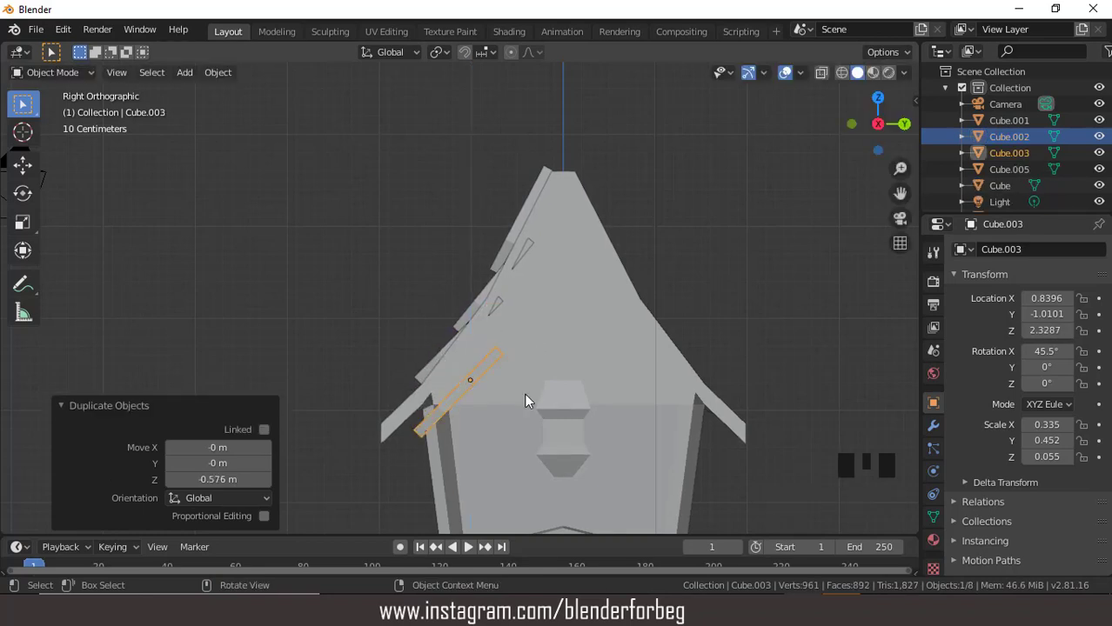
key("g")
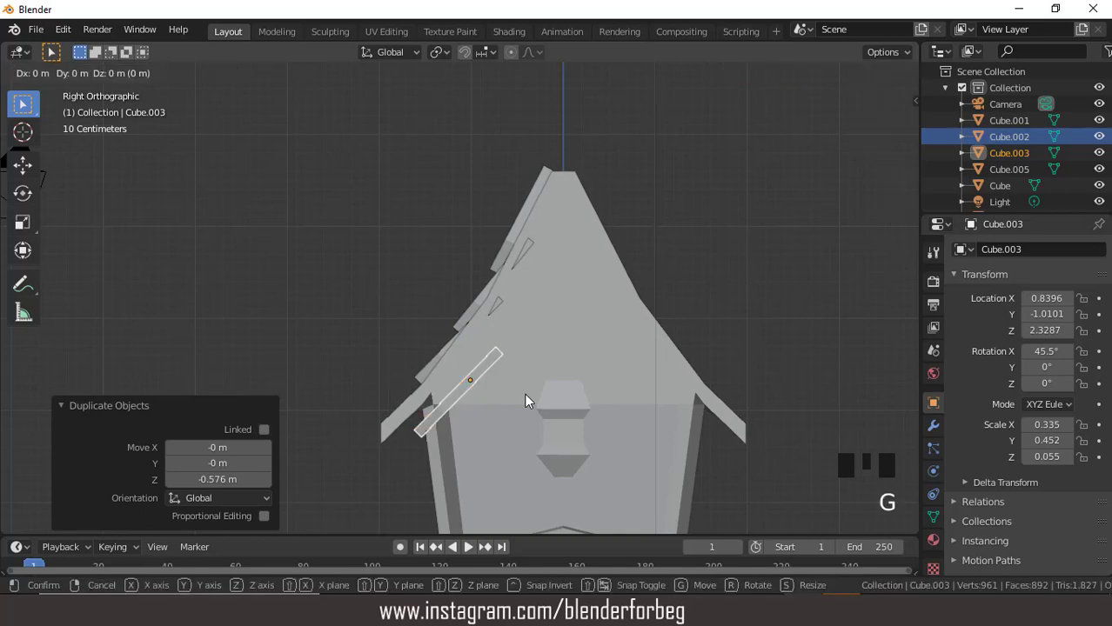
key("y")
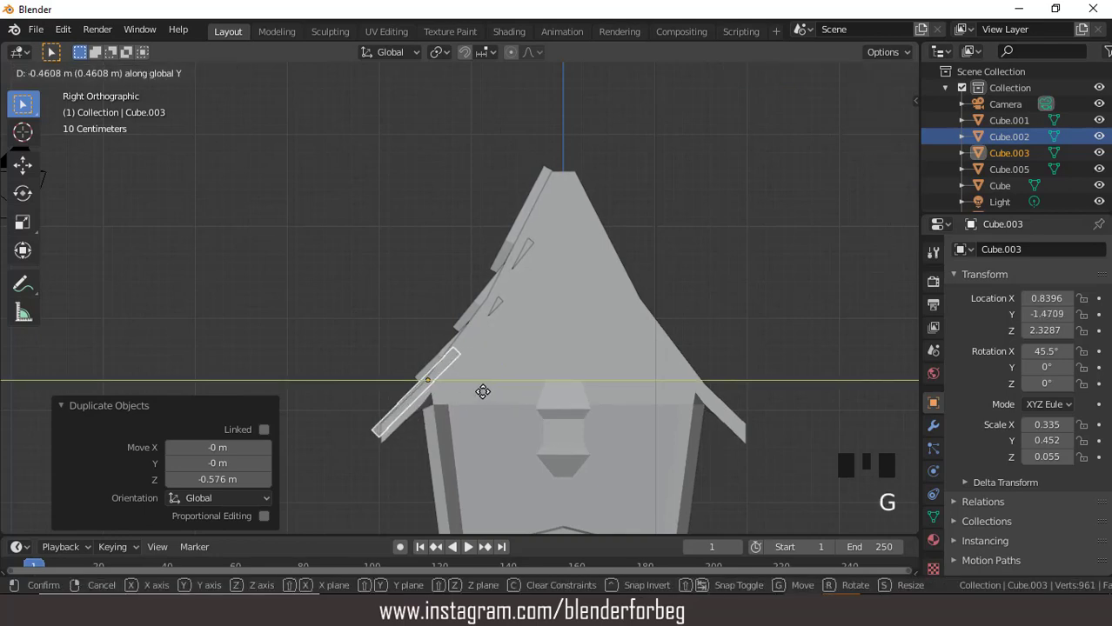
left_click(484, 393)
- Lower the eave shingle strip about 0.168 m along Z and move it about -0.142 m along Y onto the roof surface
key("g")
key("z")
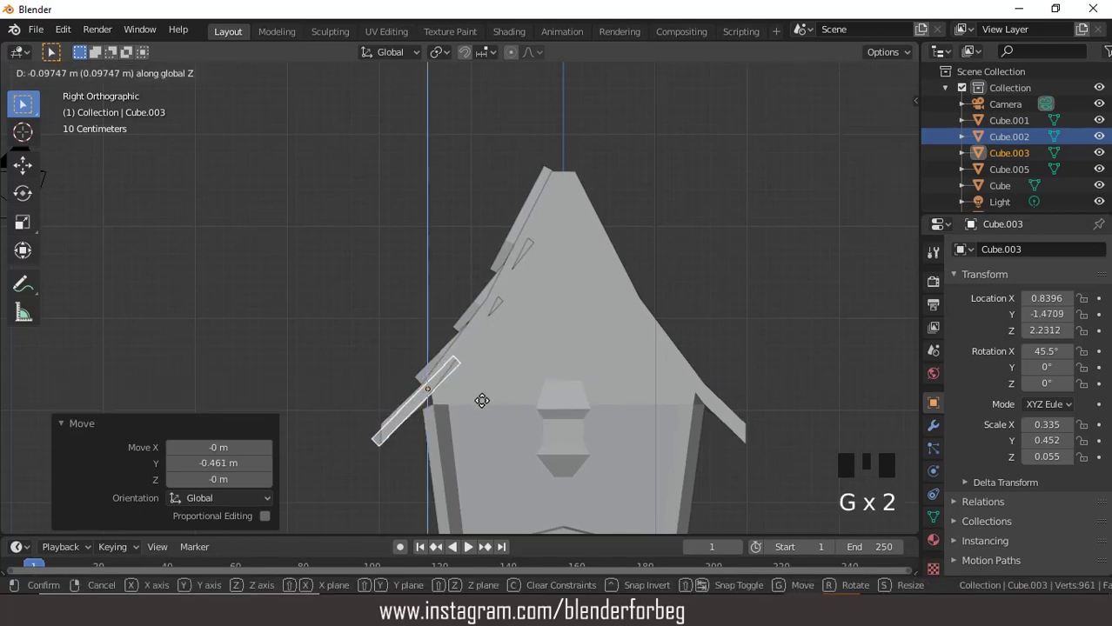
left_click(480, 406)
key("g")
key("y")
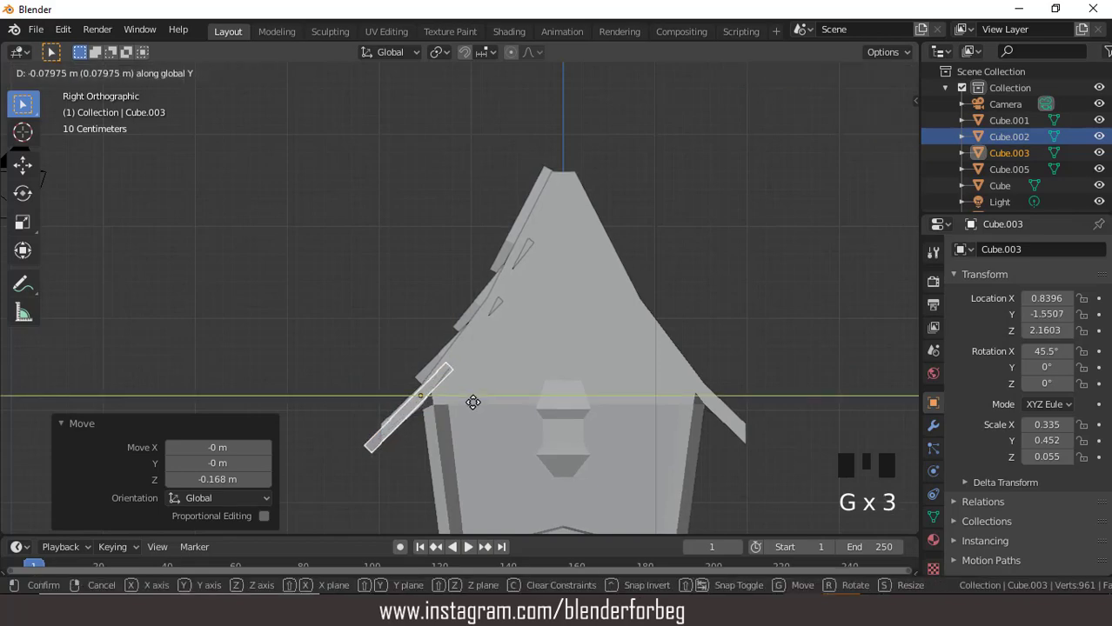
left_click(467, 387)
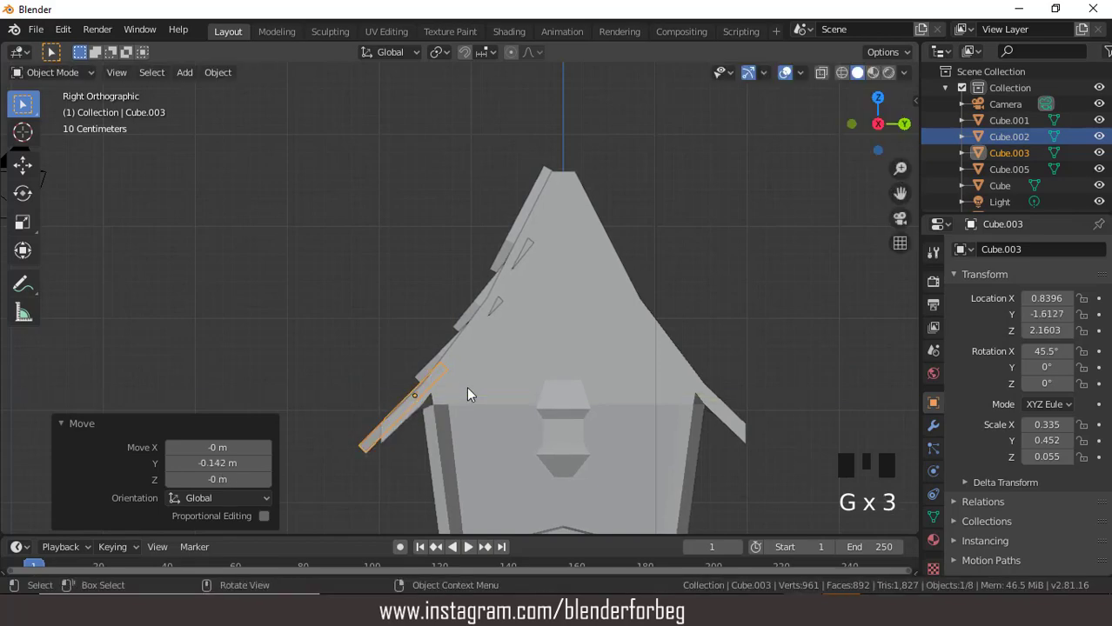
- Join the four shingle strips on this roof slope into a single object
middle_click_drag(466, 386, 444, 342)
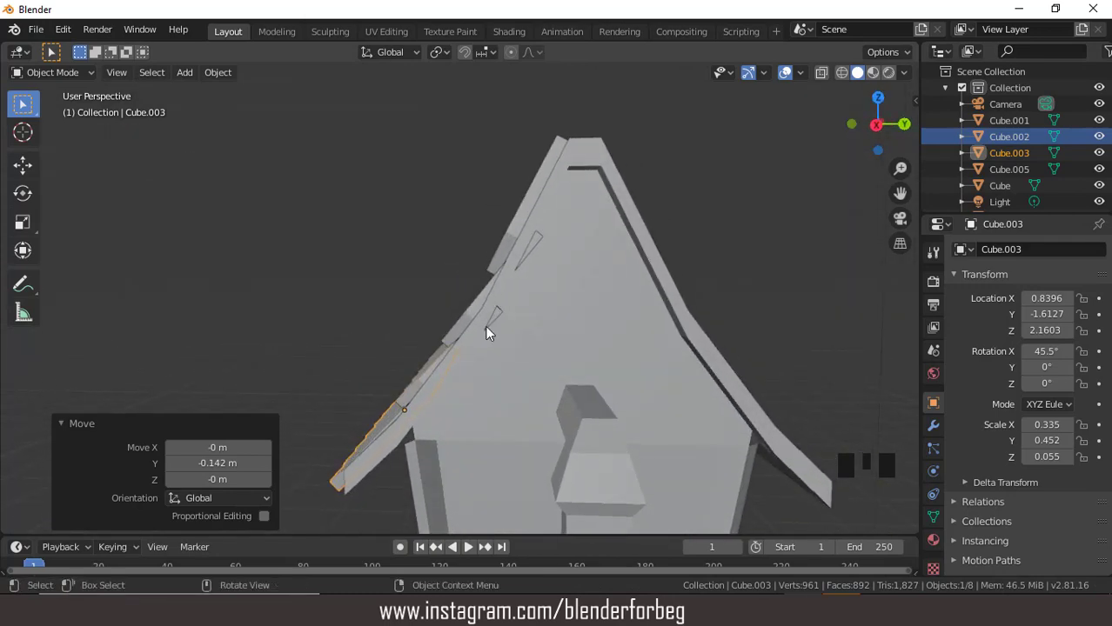
middle_click_drag(568, 305, 636, 298)
scroll(568, 295, "down", 3)
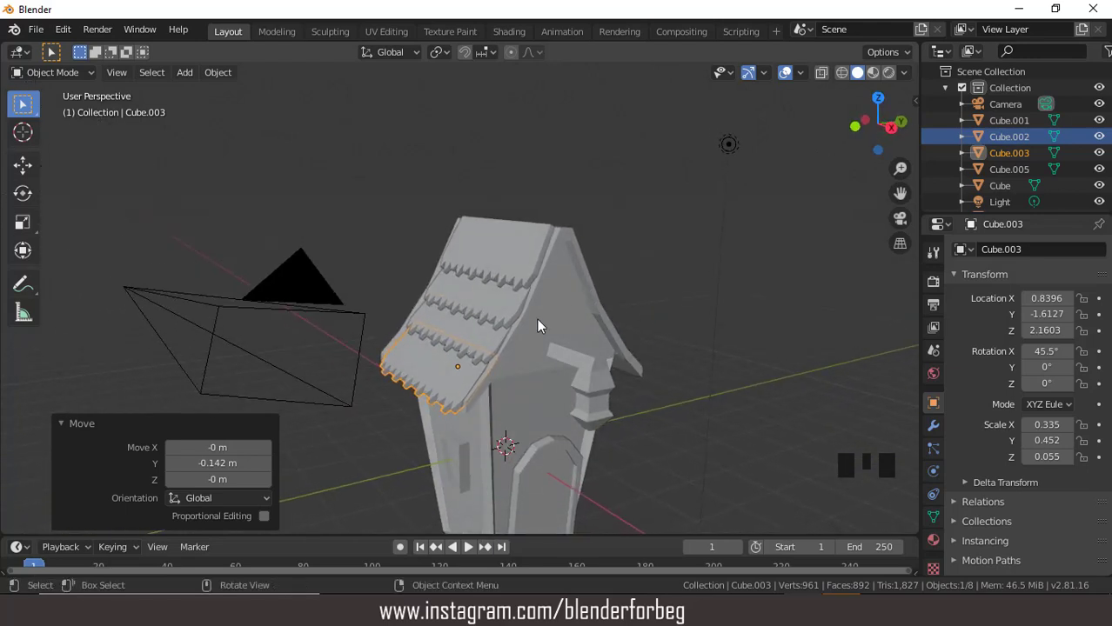
left_click(494, 339, "shift")
left_click(513, 279, "shift")
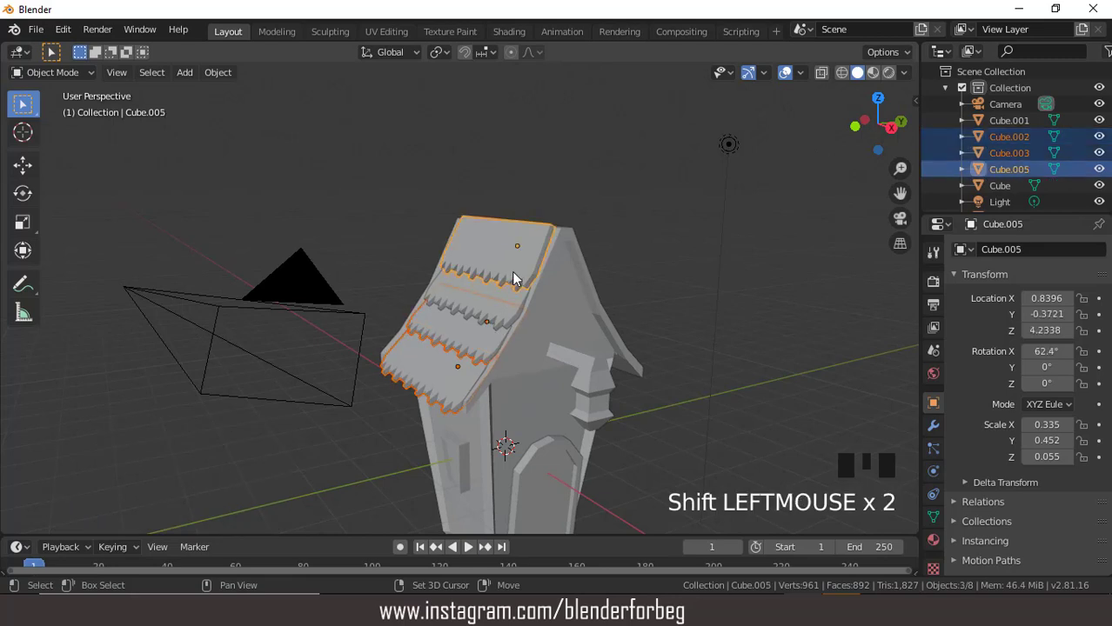
left_click(517, 296, "shift")
middle_click_drag(545, 305, 495, 280)
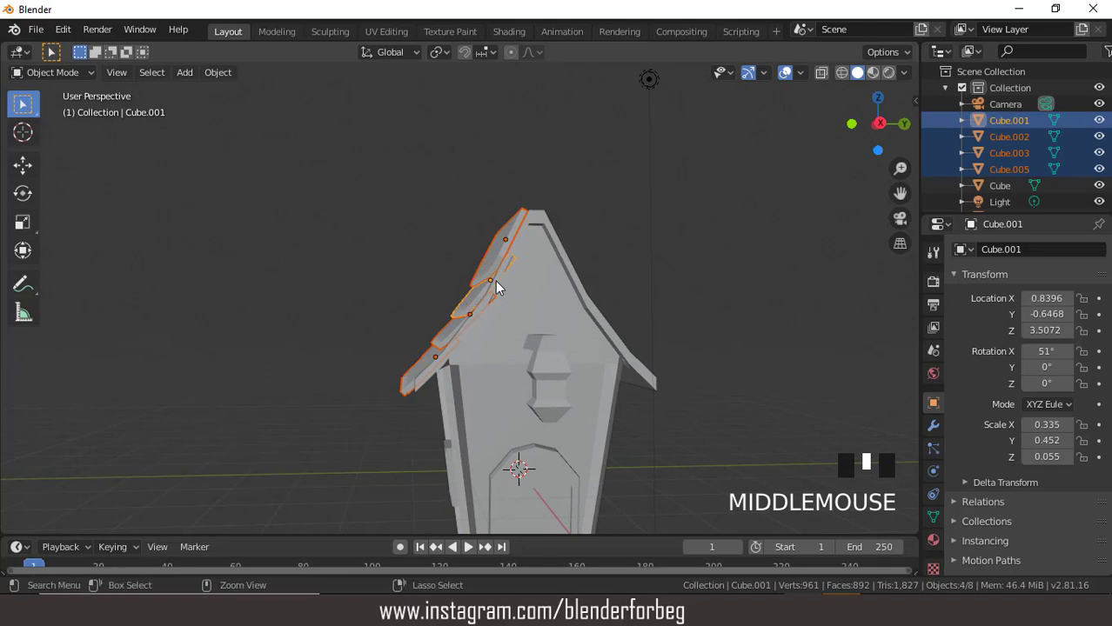
key("ctrl+j")
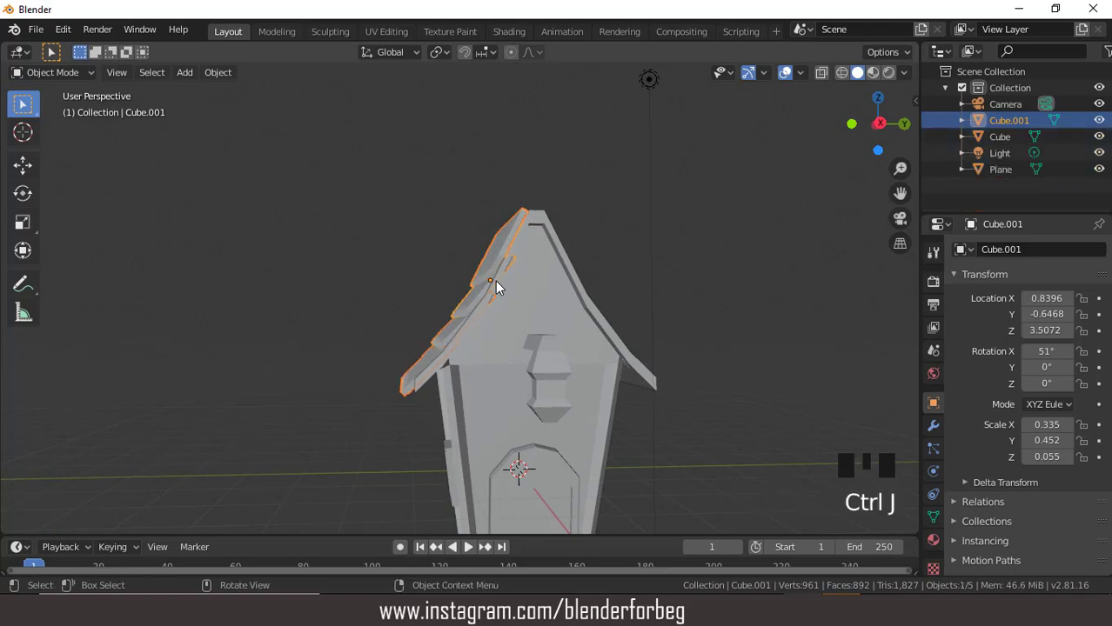
- Duplicate the joined shingles about 2.66 m along Y and set the copy's Z rotation to 180°
key("KP_3")
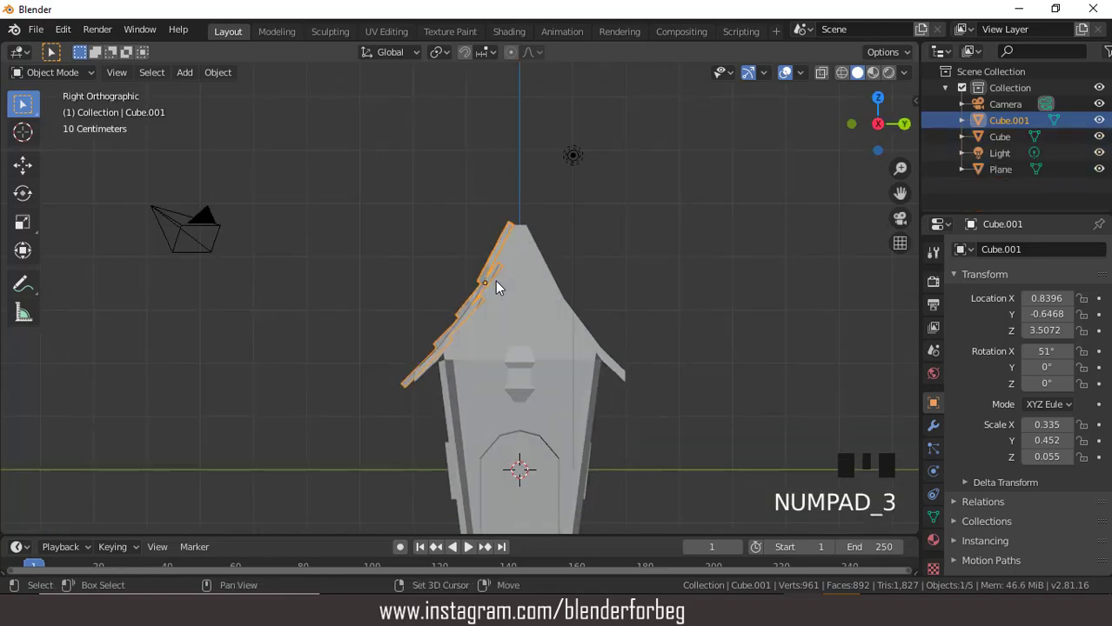
key("shift+d")
key("y")
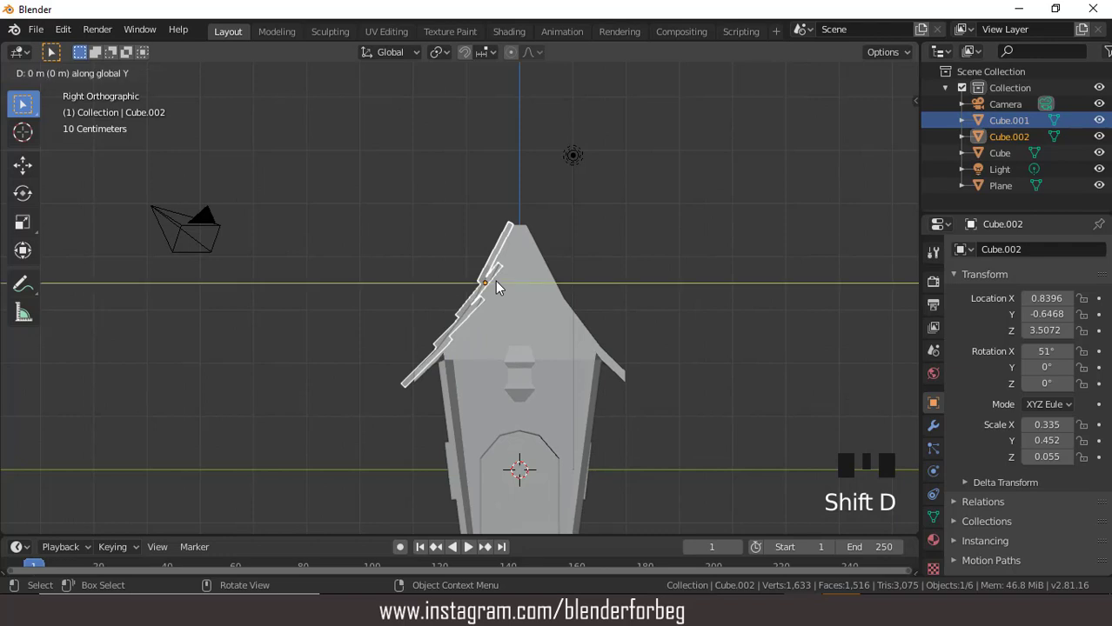
left_click(639, 283)
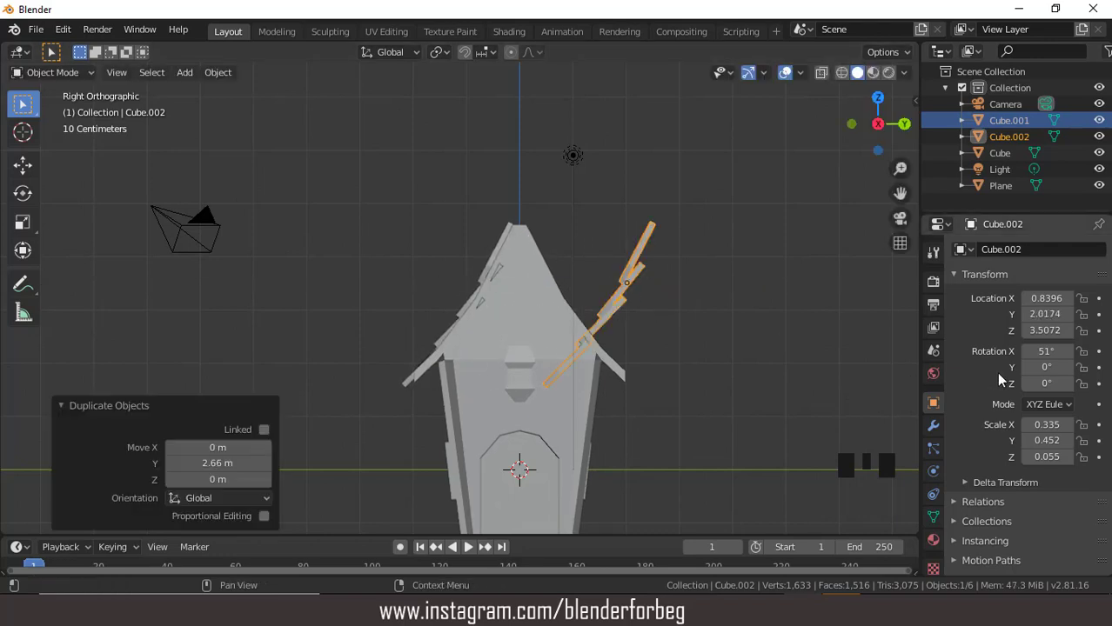
left_click(1048, 383)
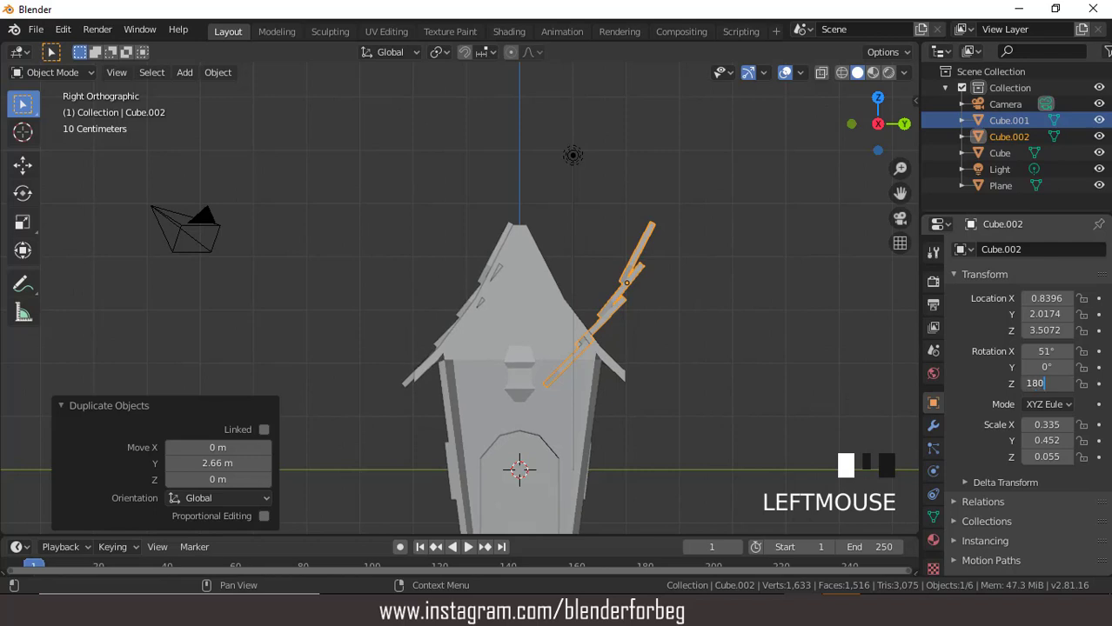
type("180")
key("Return")
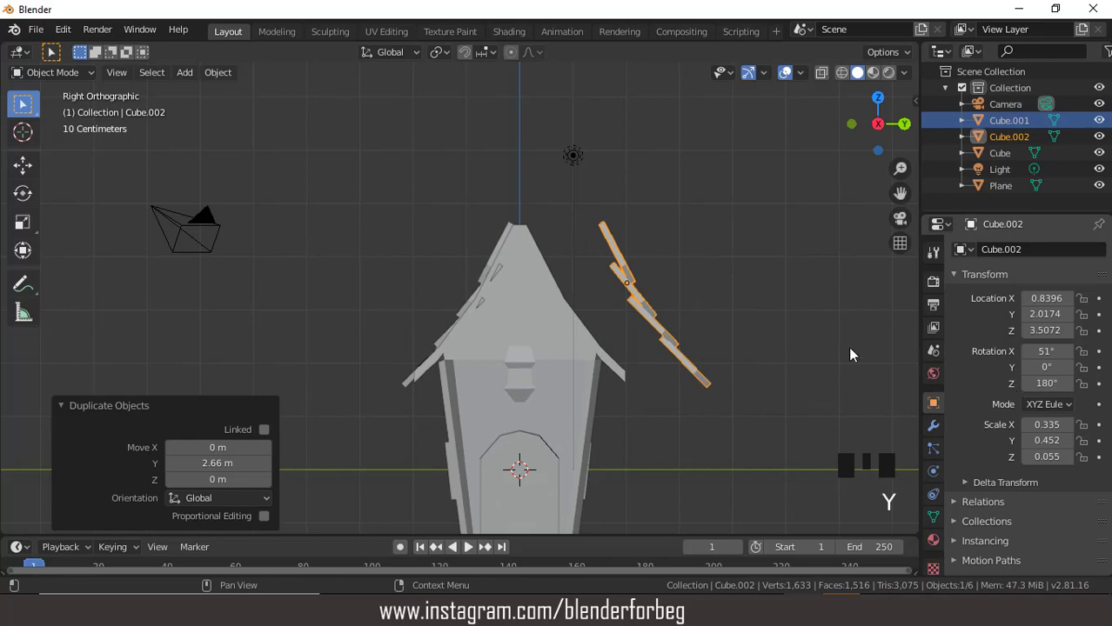
- Move the rotated shingle copy about -1.44 m along Y onto the opposite roof slope and check it in front view
key("g")
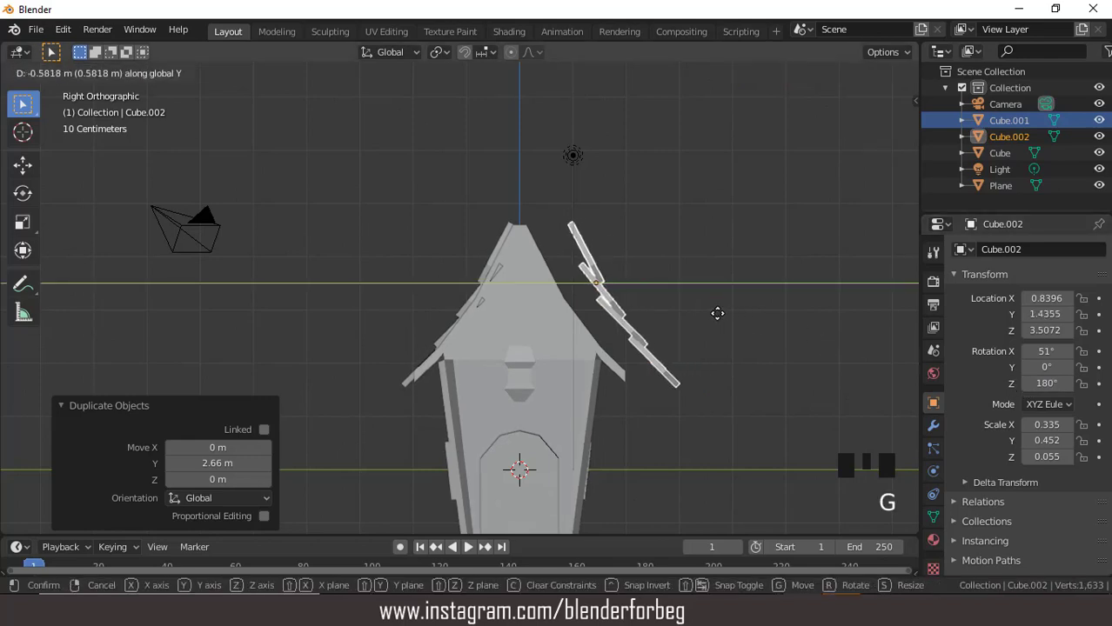
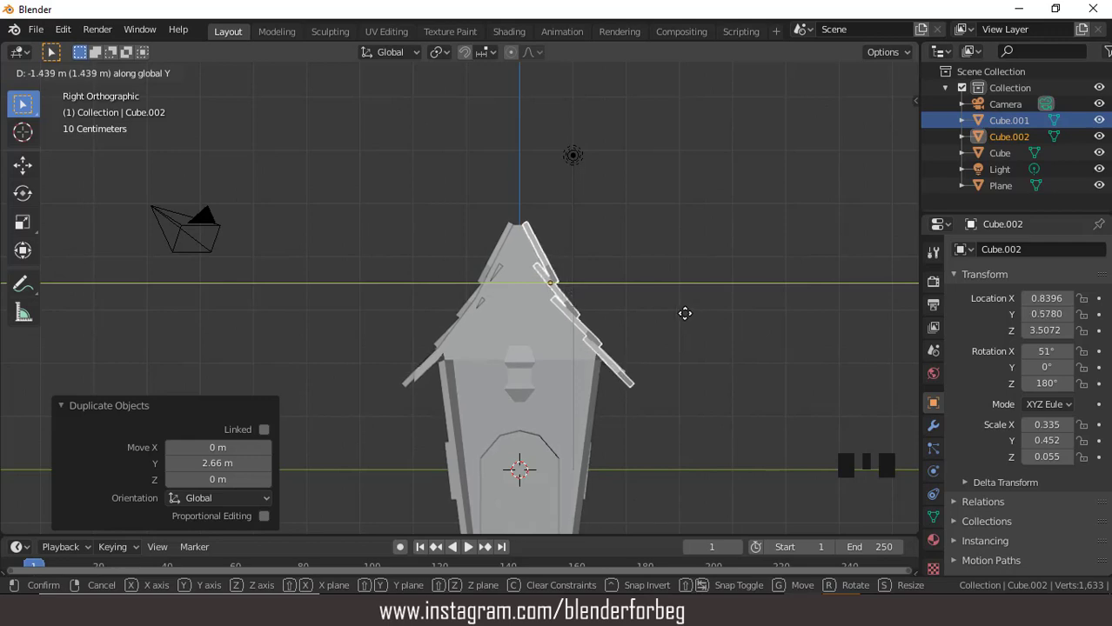
left_click(684, 313)
middle_click_drag(697, 314, 539, 312)
key("KP_1")
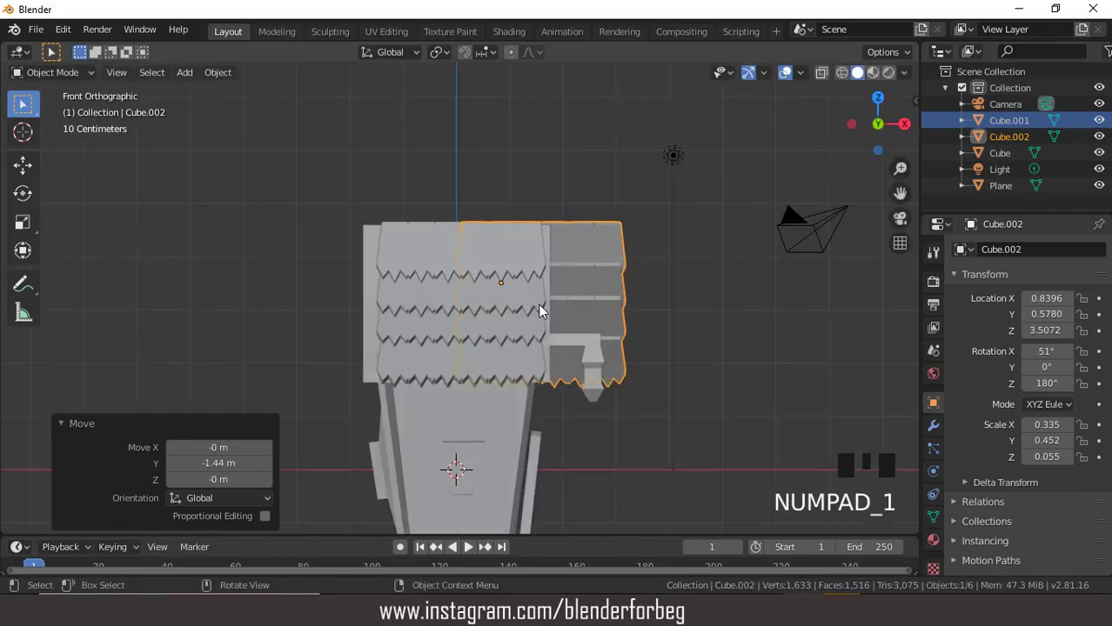
- Move the duplicated shingles about -1.49 m along X so they line up with the roof slope
key("g")
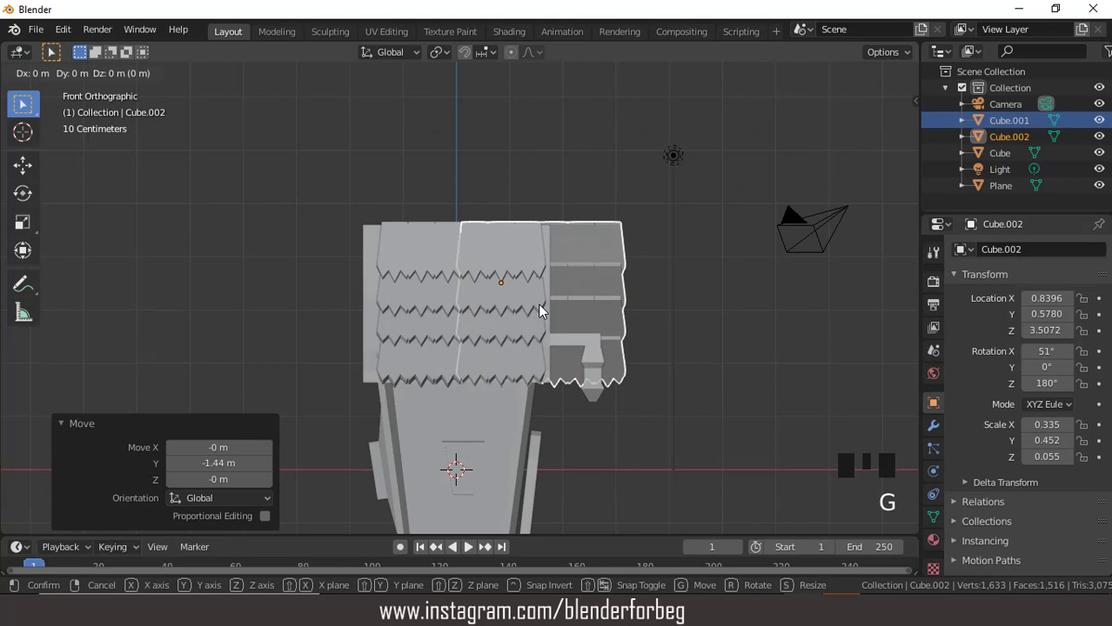
key("x")
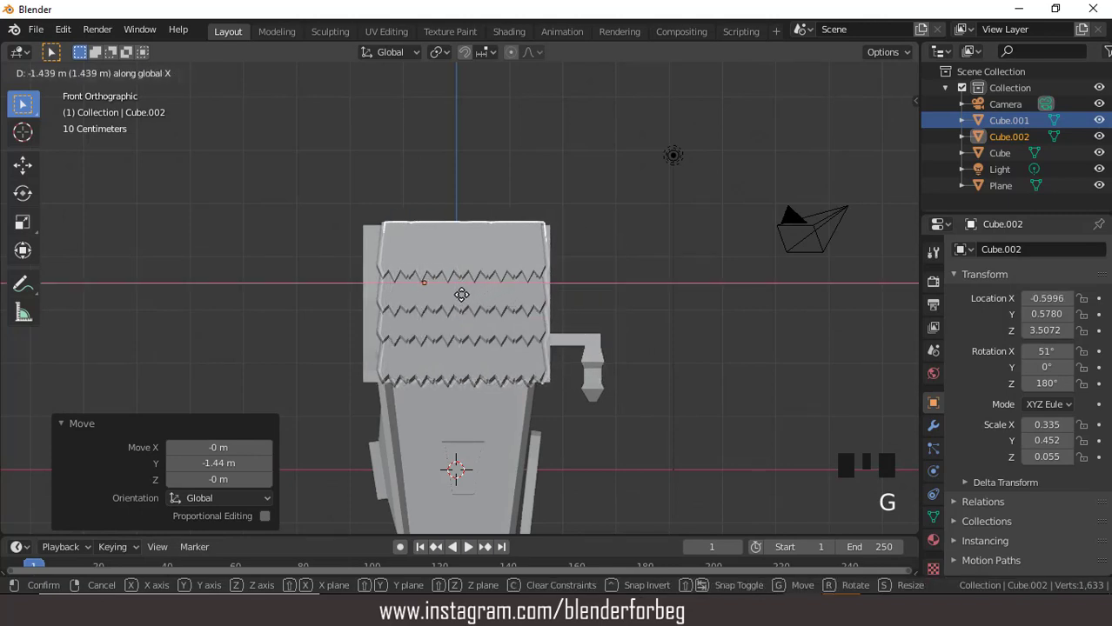
left_click(459, 294)
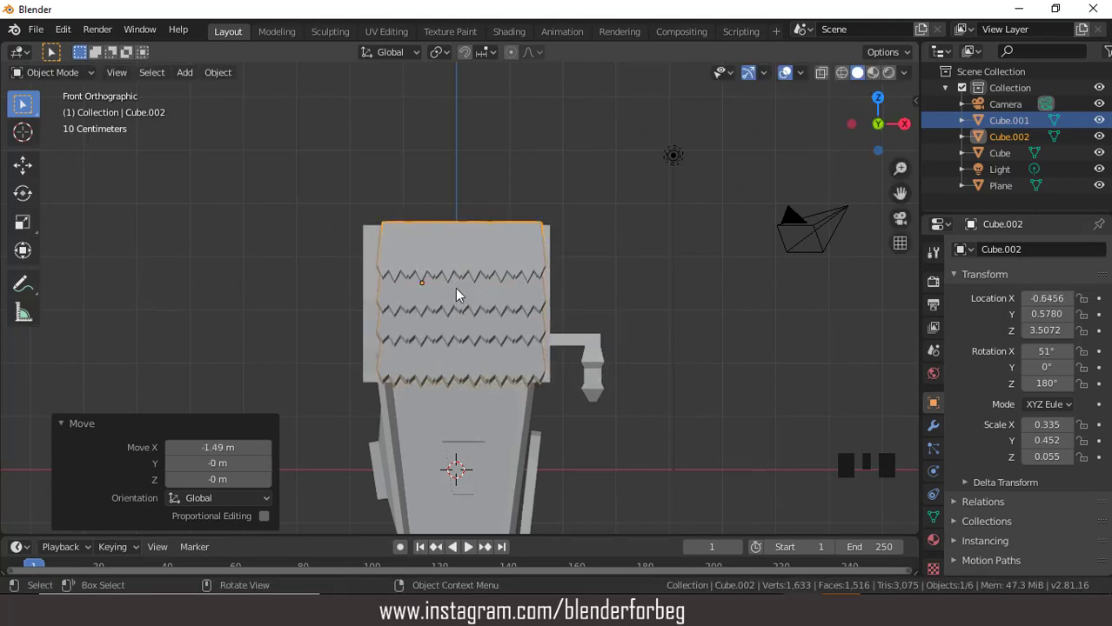
middle_click_drag(455, 287, 760, 283)
scroll(585, 304, "up", 4)
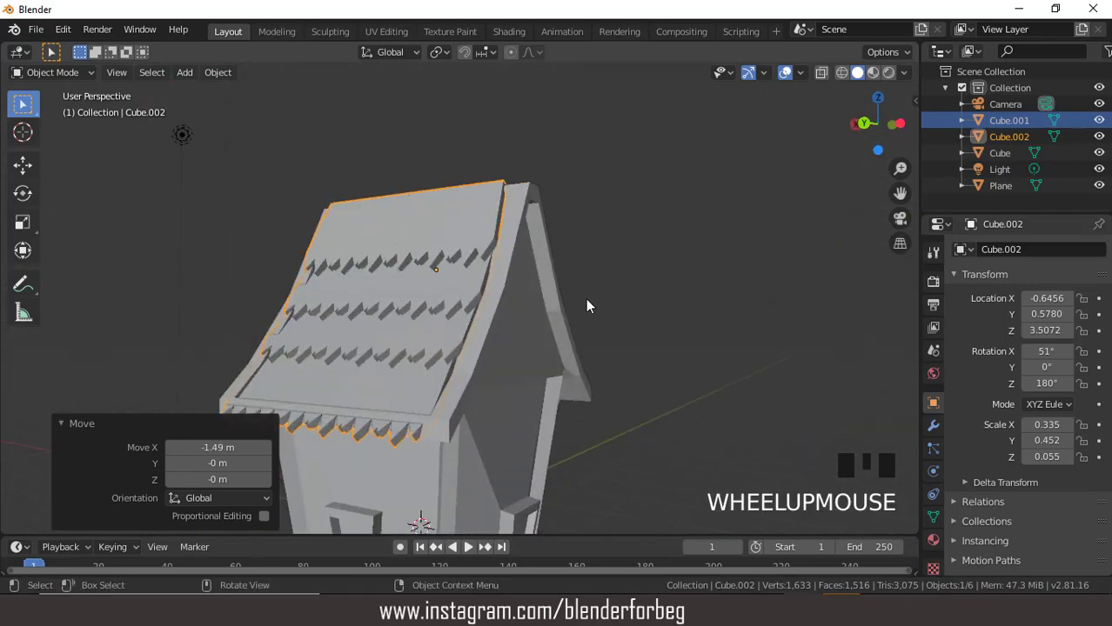
scroll(587, 318, "down", 3)
middle_click_drag(587, 318, 695, 359)
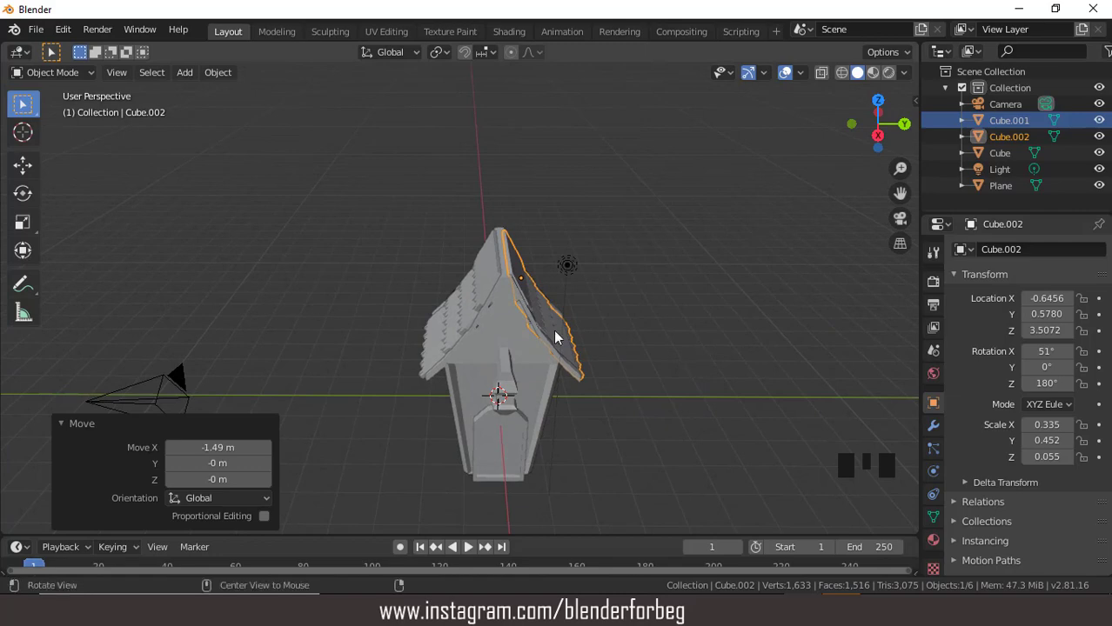
- Open the house body for mesh editing and select the long top face of the roof ridge
left_click(486, 328)
left_click(487, 328)
scroll(492, 250, "down", 1)
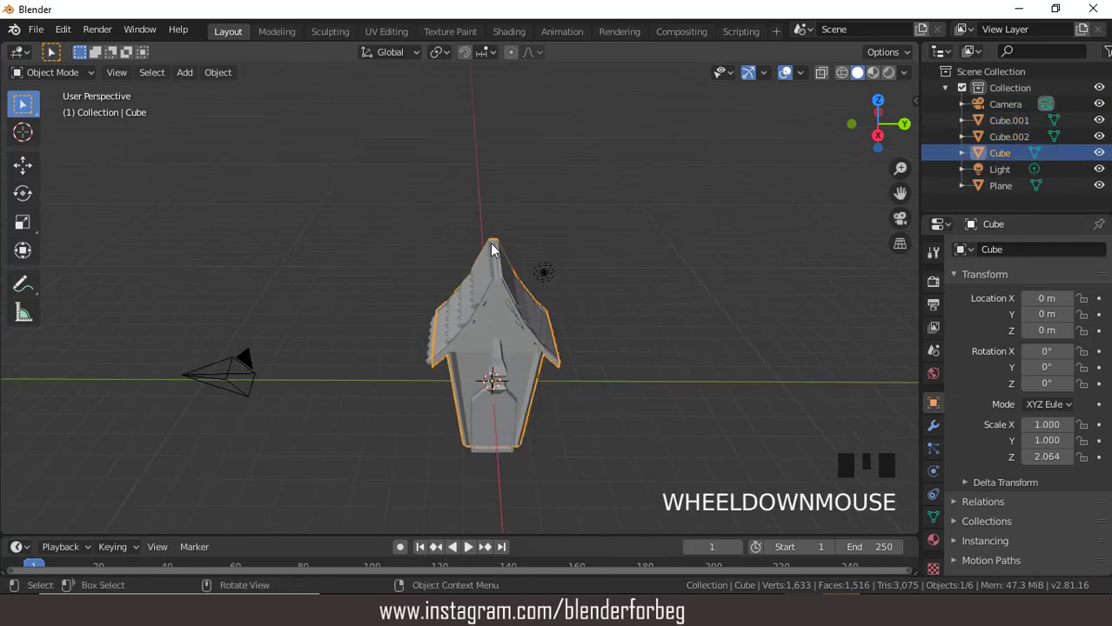
scroll(492, 249, "up", 3)
left_click(52, 72)
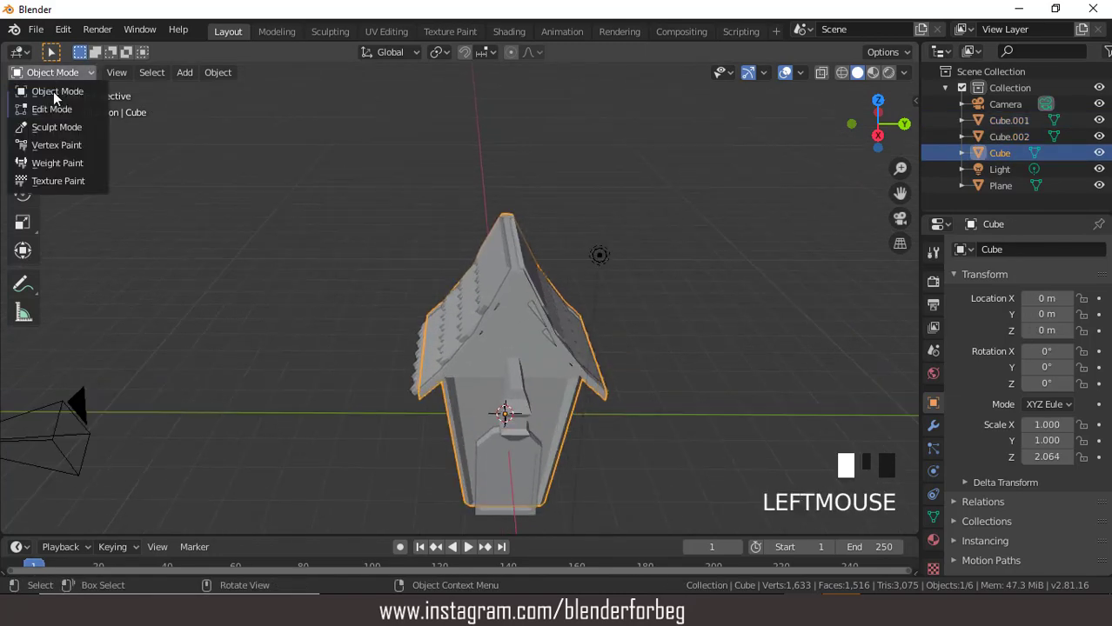
left_click(51, 109)
scroll(533, 231, "up", 2)
left_click(539, 232)
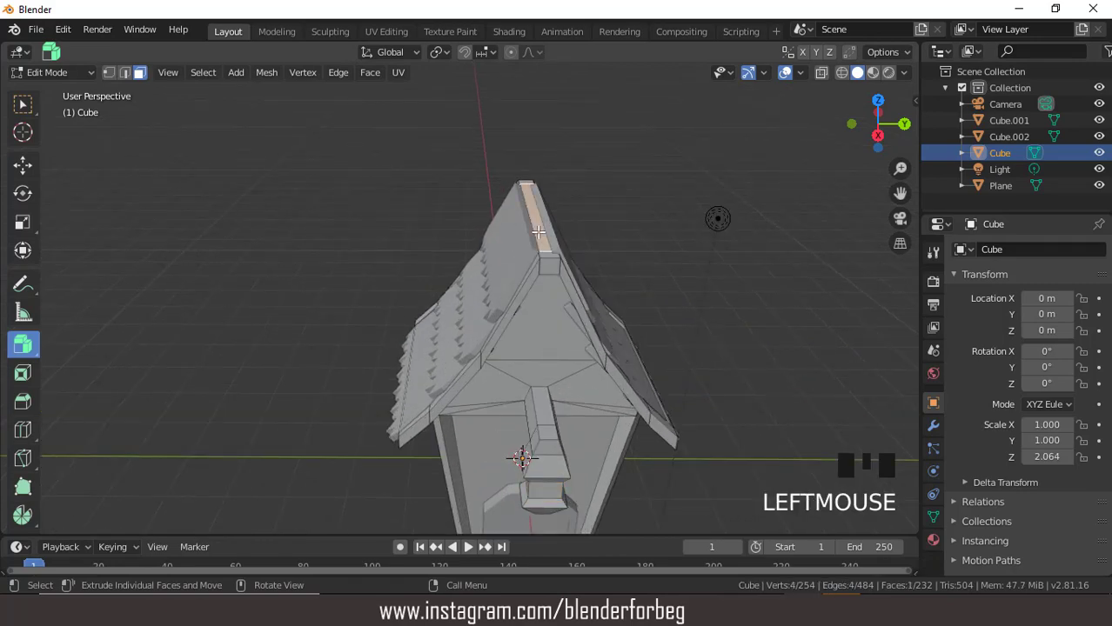
middle_click_drag(569, 289, 561, 255)
- Extrude the roof ridge's top face about 0.135 m upward and scale it uniformly by about 1.388
key("e")
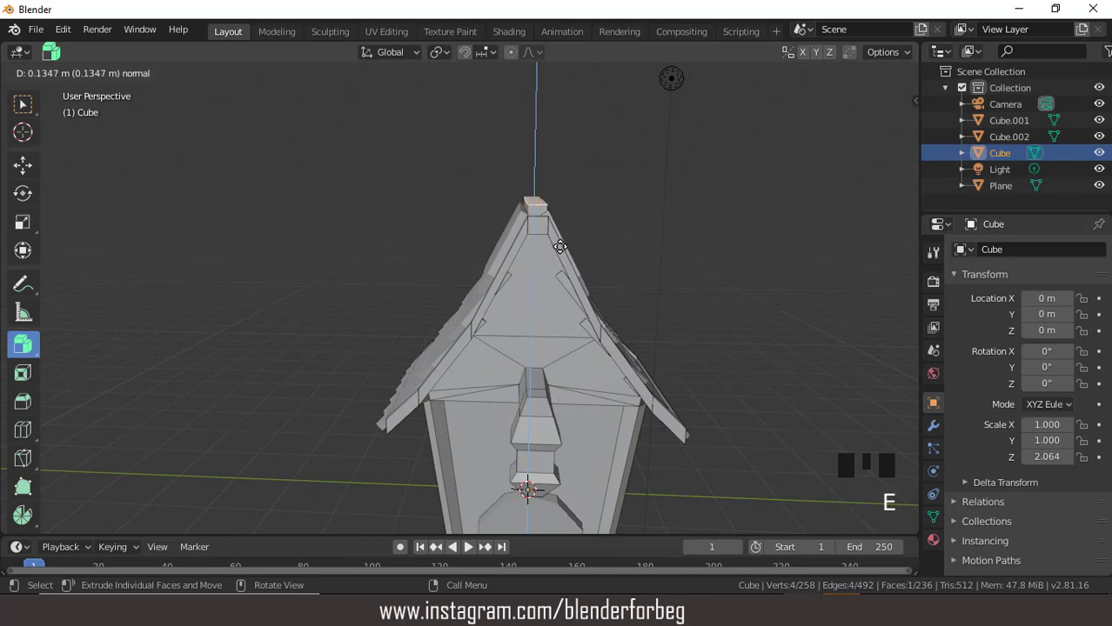
left_click(559, 247)
key("s")
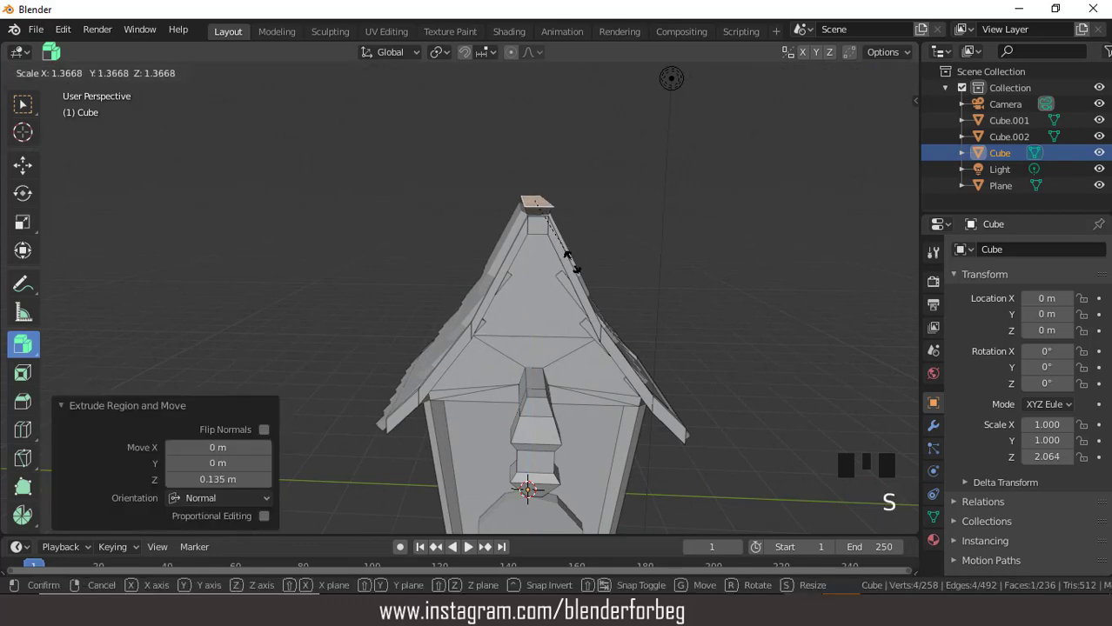
left_click(575, 257)
- Scale the extruded ridge face by about 0.828 along X and lower it about 0.054 m along Z
middle_click_drag(585, 251, 698, 248)
key("s")
key("x")
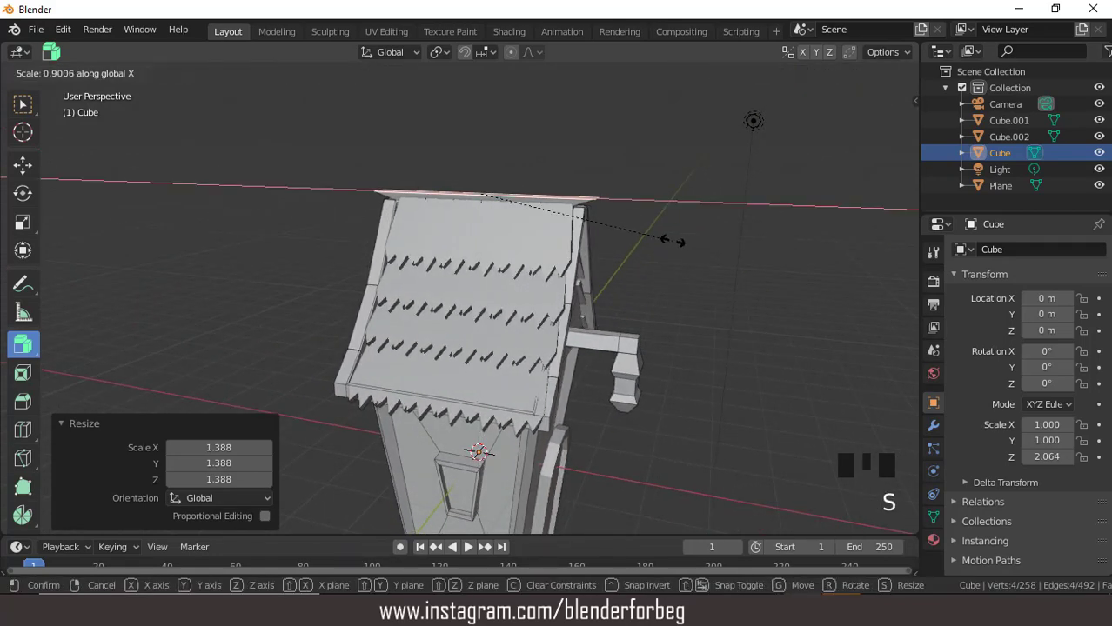
left_click(660, 234)
key("g")
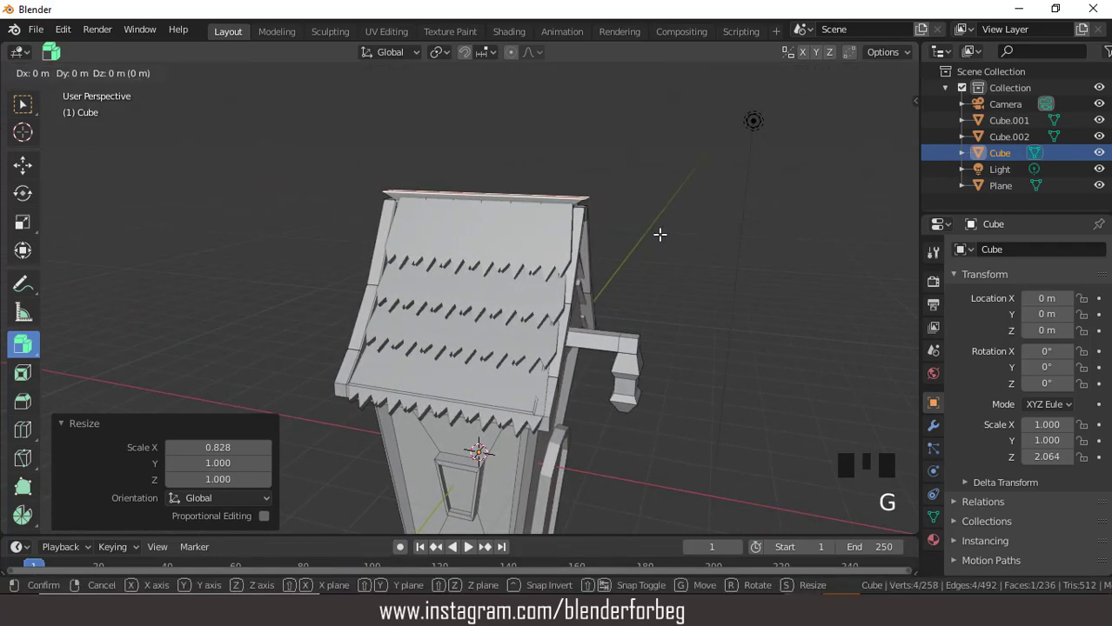
key("z")
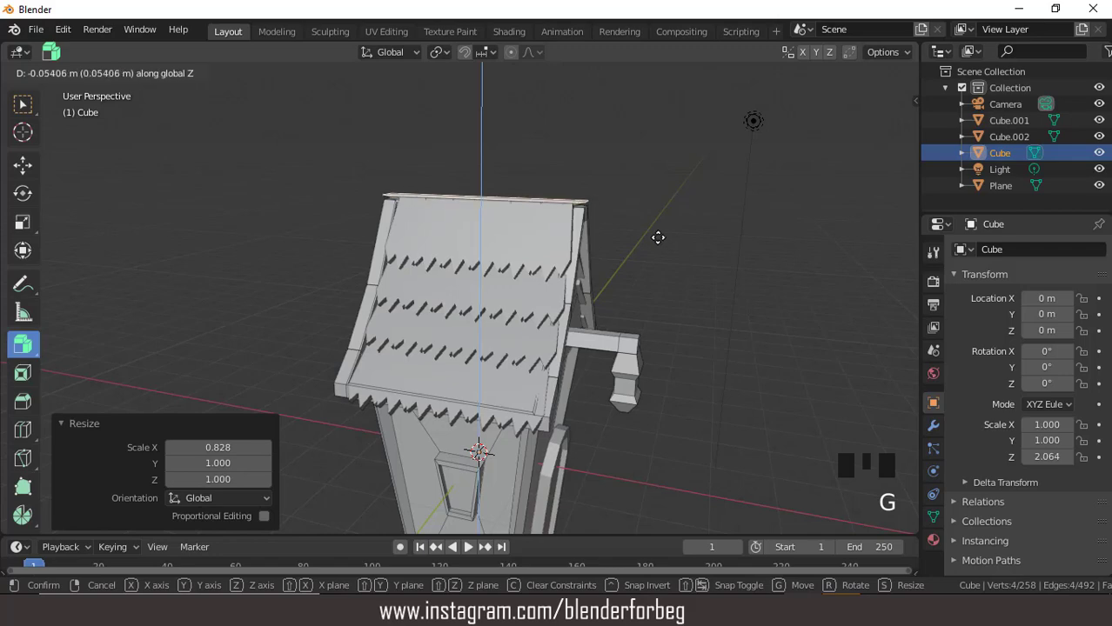
left_click(658, 236)
middle_click_drag(658, 236, 499, 219)
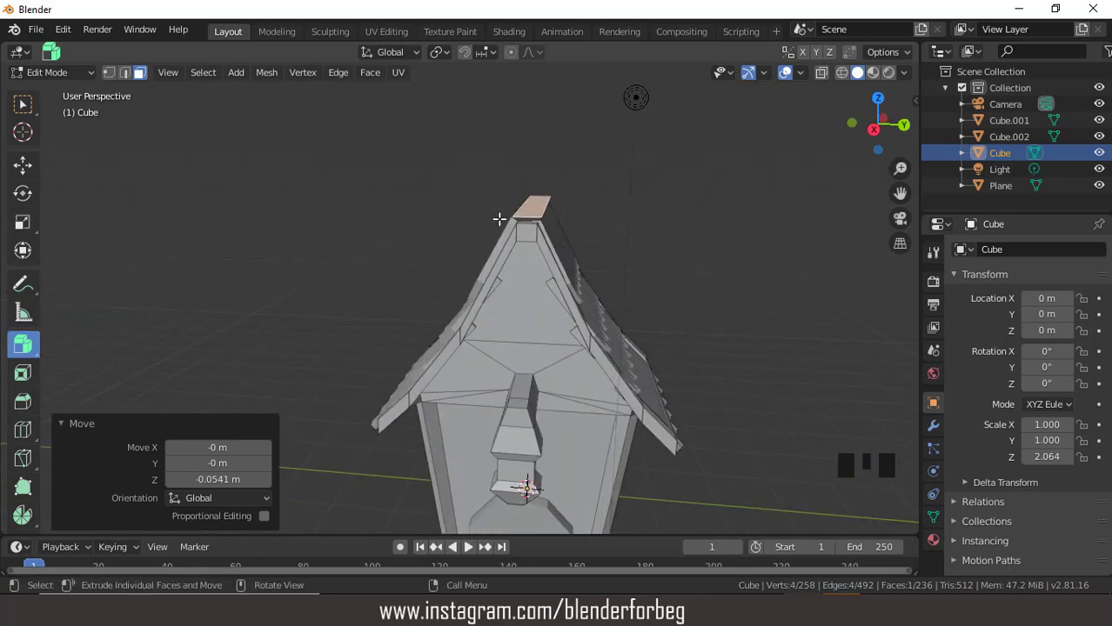
- Undo the ridge face's move, both scalings and the extrusion
key("ctrl+z")
key("ctrl+z")
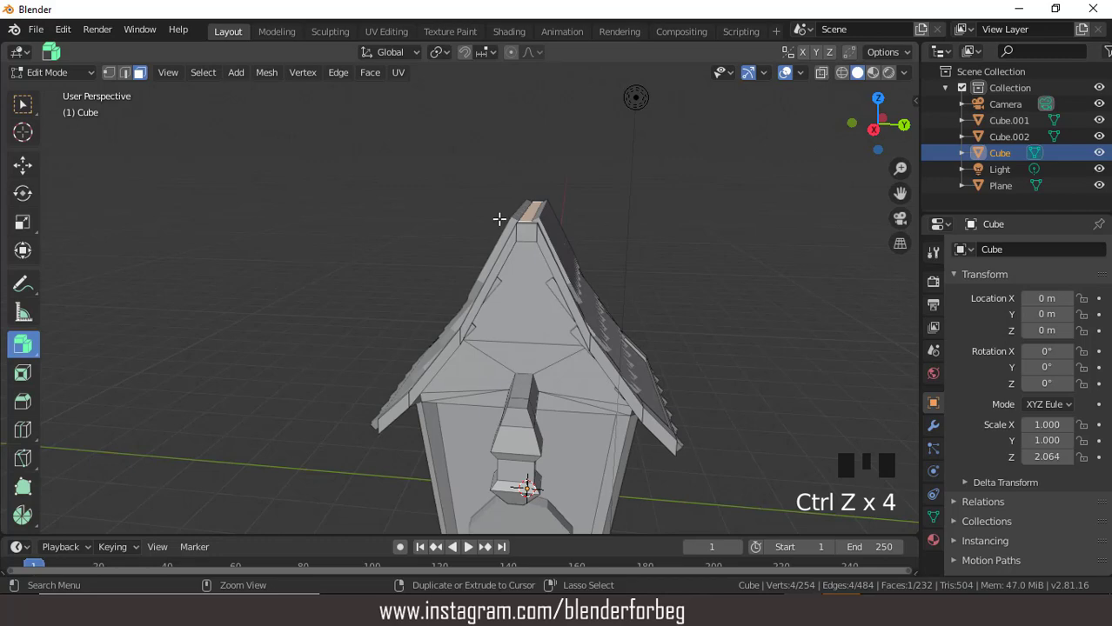
- Add the small faces at both ends of the ridge to the selection and extrude all three about 0.135 m upward
middle_click_drag(585, 211, 571, 355)
left_click(547, 372, "shift")
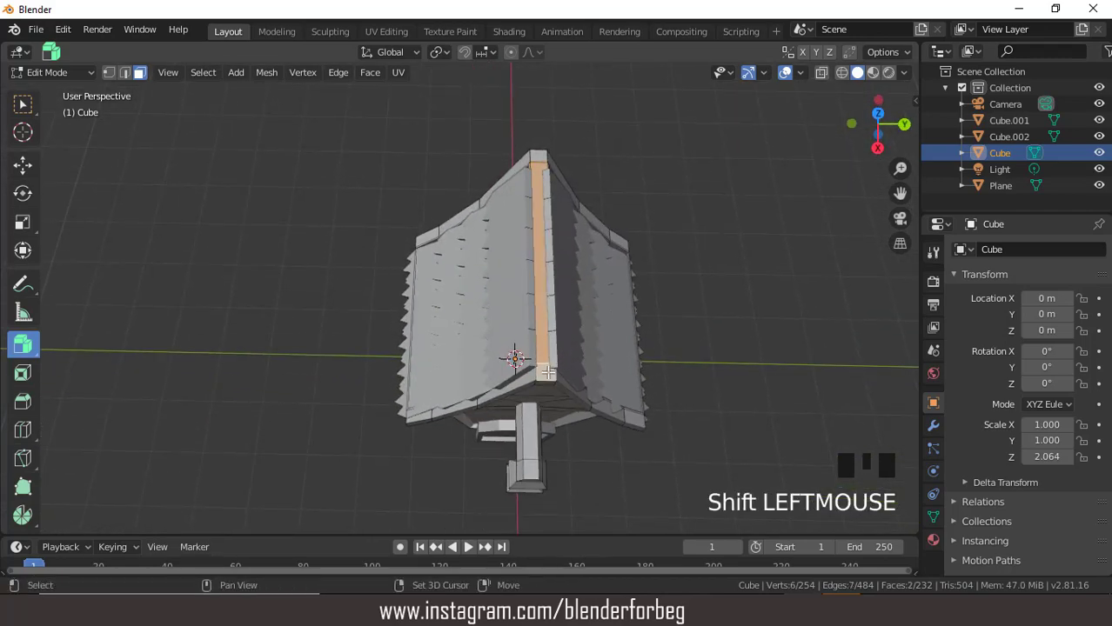
left_click(540, 160, "shift")
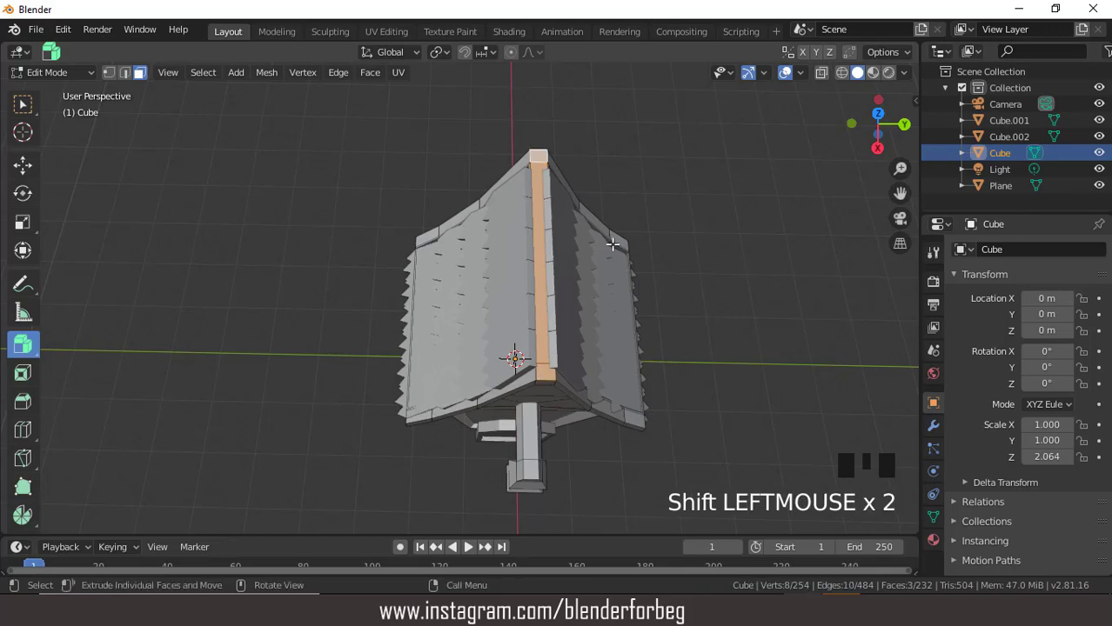
middle_click_drag(612, 245, 609, 147)
key("e")
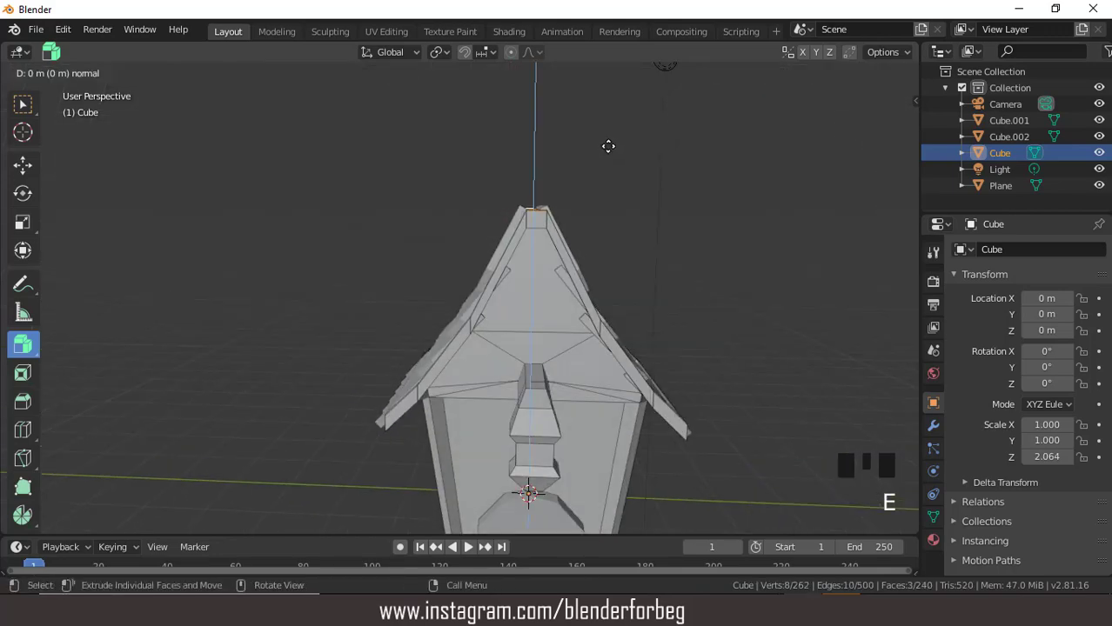
left_click(606, 137)
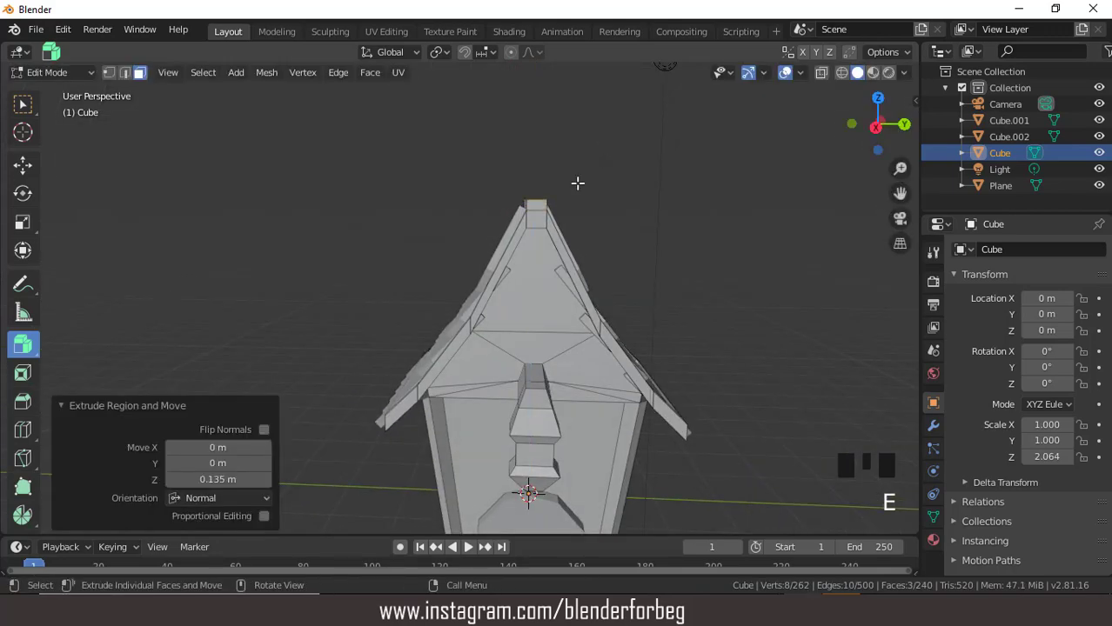
- Examine the raised ridge and the whole house from several angles and distances
middle_click_drag(577, 182, 635, 207)
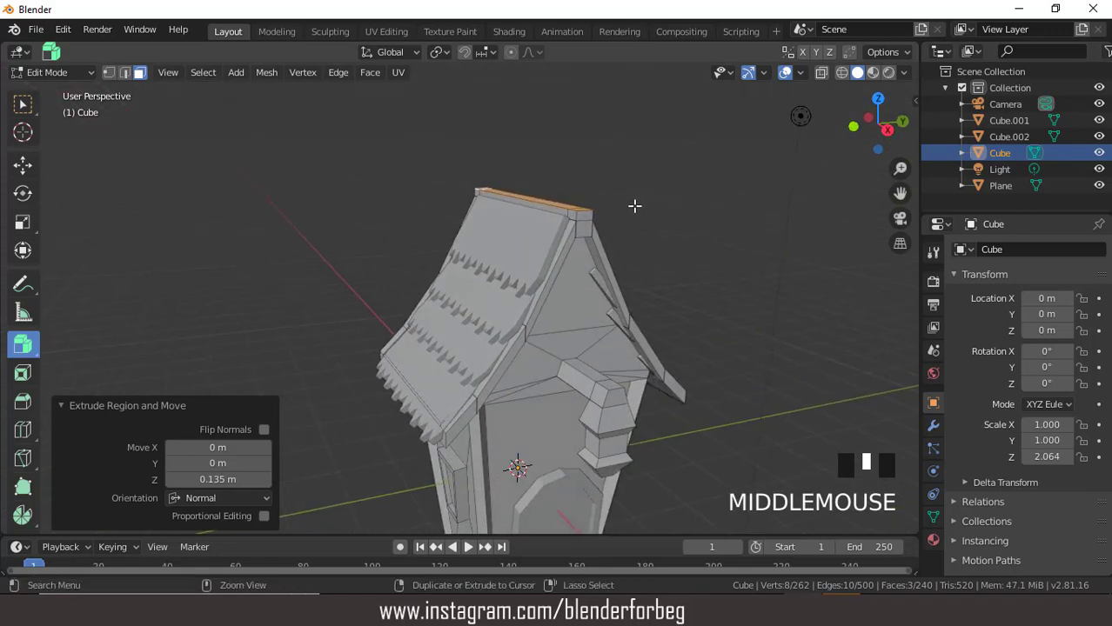
key("ctrl+KP_2")
key("ctrl+KP_2")
key("ctrl+KP_2")
key("ctrl+KP_2")
key("ctrl+KP_2")
key("ctrl+KP_2")
key("ctrl+KP_2")
key("ctrl+KP_2")
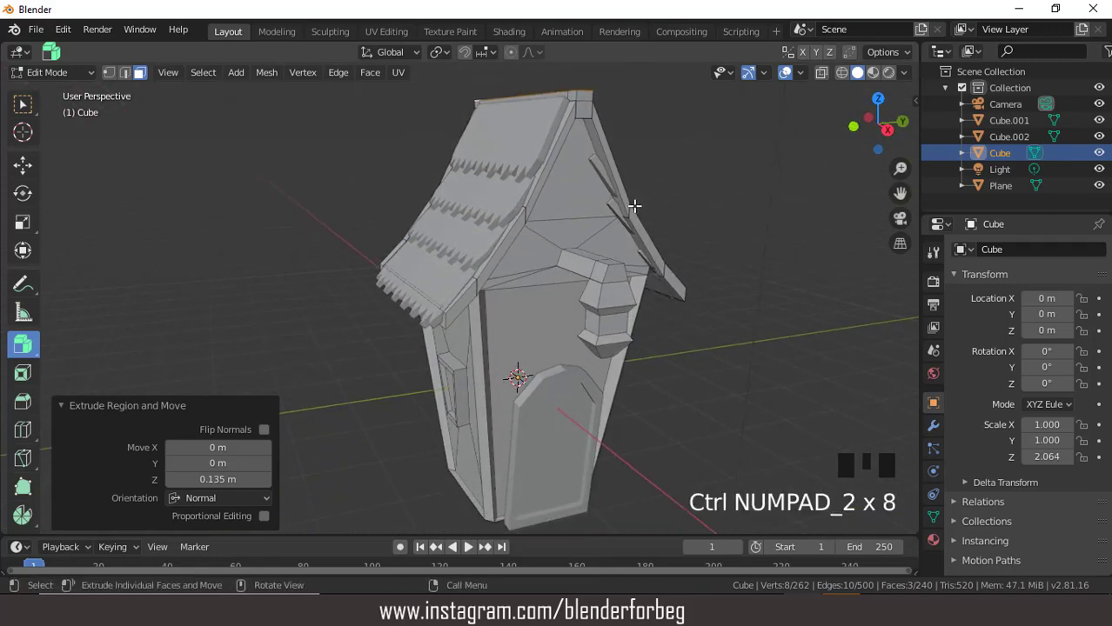
middle_click_drag(589, 222, 597, 412)
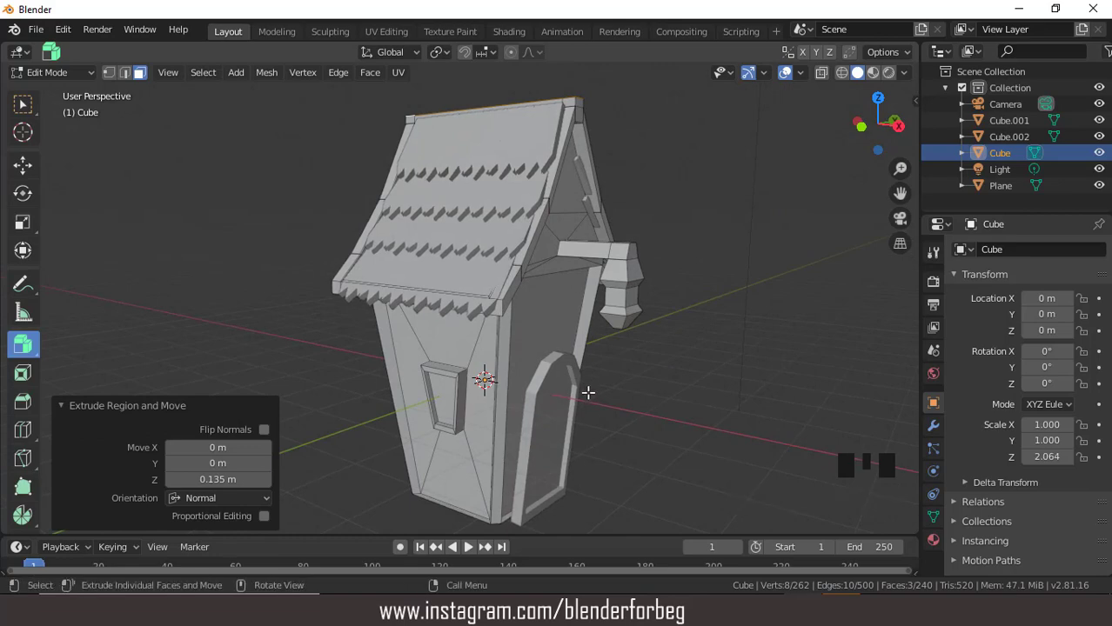
scroll(591, 383, "up", 2)
scroll(595, 380, "down", 2)
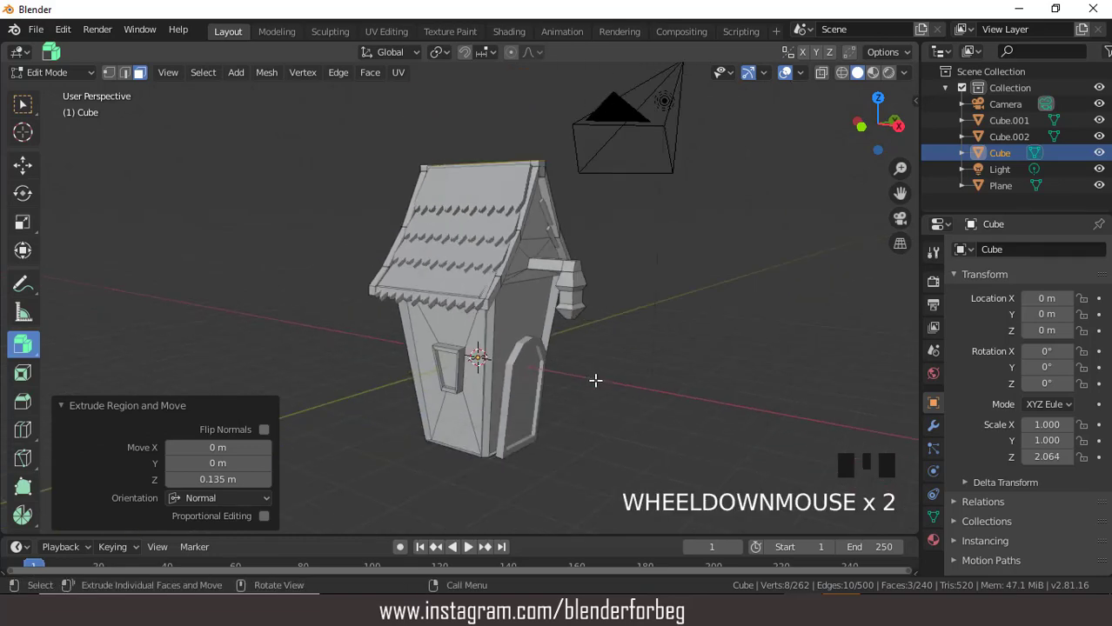
mouse_move(595, 381)
middle_mouse_down()
mouse_move(568, 392)
mouse_move(594, 392)
middle_mouse_up()
scroll(584, 386, "down", 6)
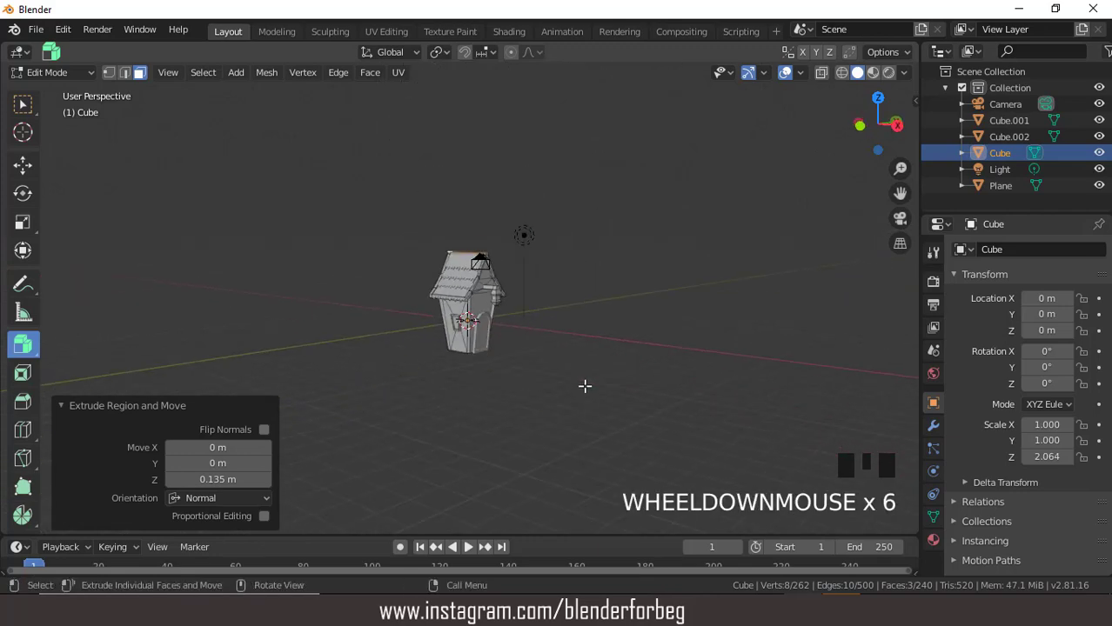
- Return to Object Mode, add a plane at the origin and scale it uniformly by about 2.248
left_click(56, 72)
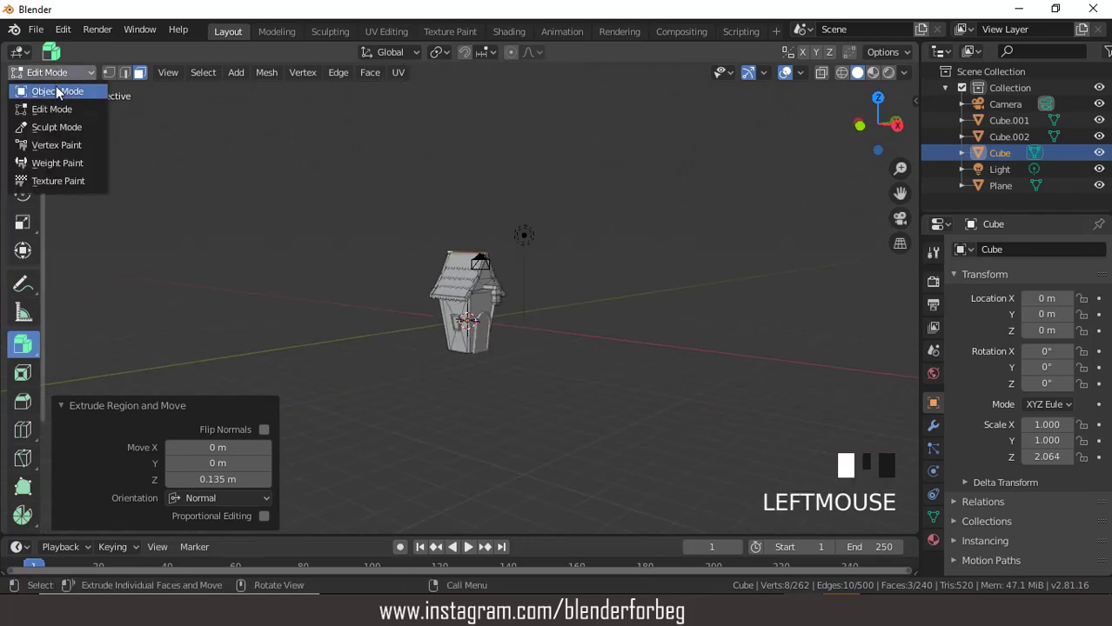
left_click(54, 78)
left_click(188, 73)
mouse_move(197, 87)
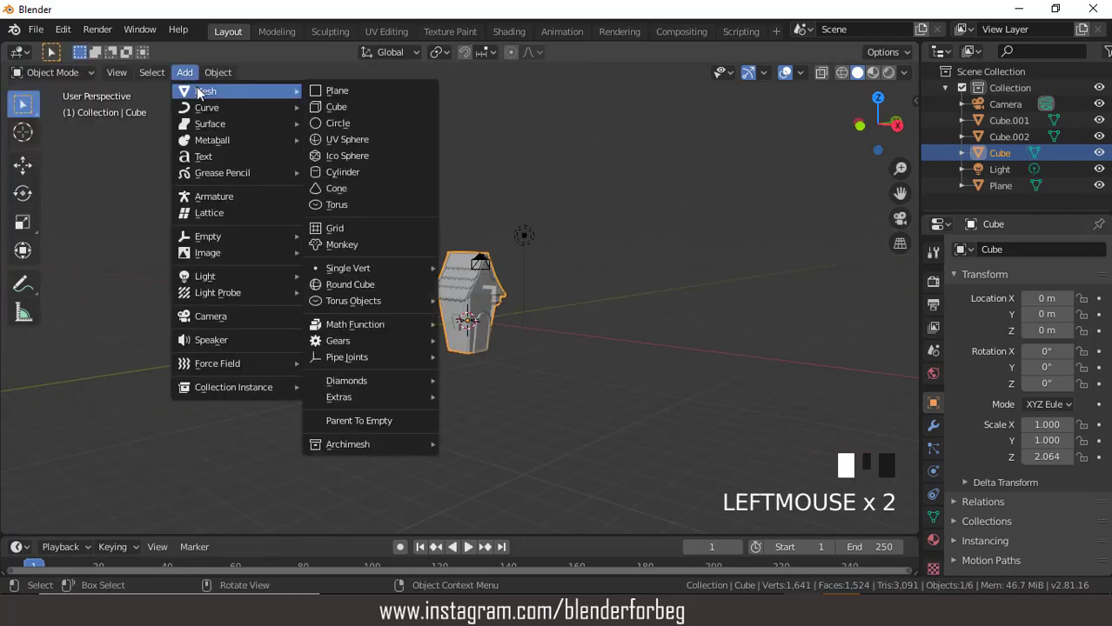
left_click(325, 92)
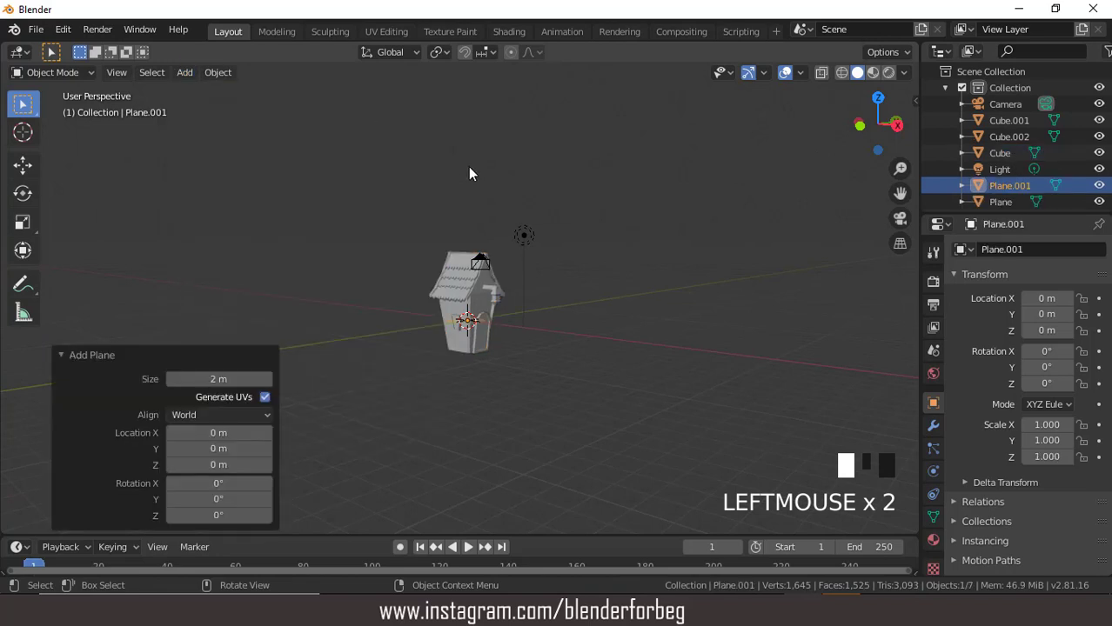
key("KP_7")
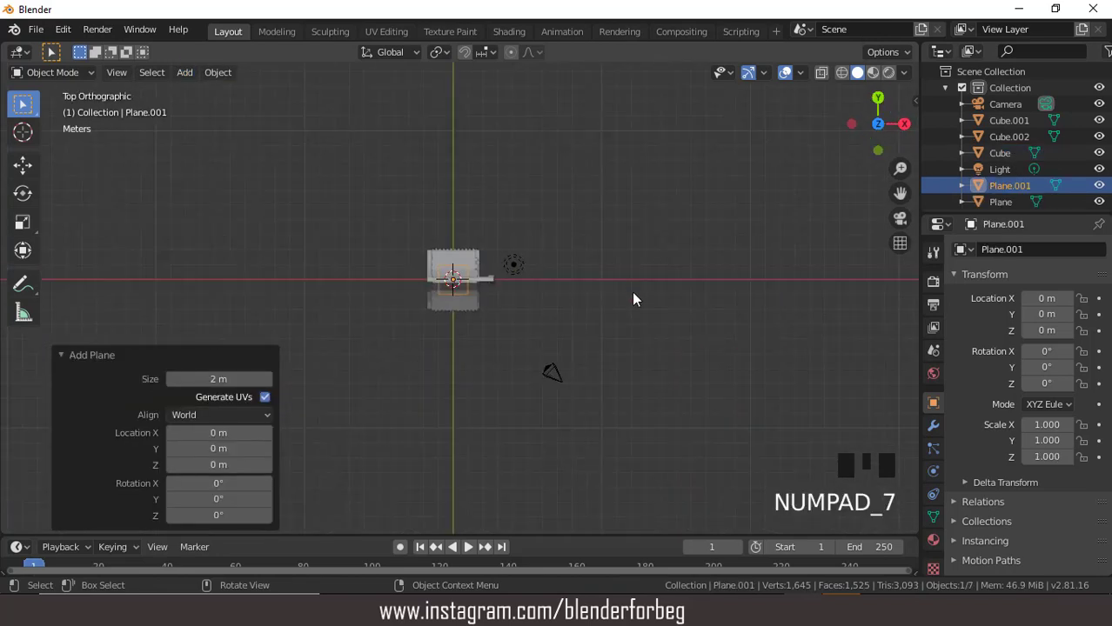
key("s")
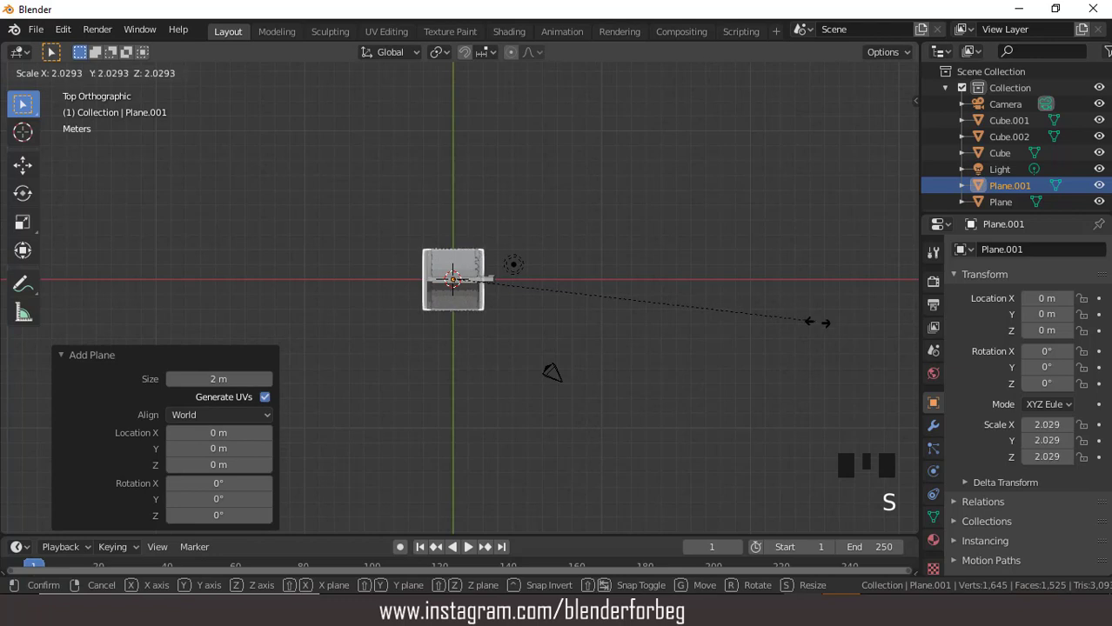
left_click(846, 338)
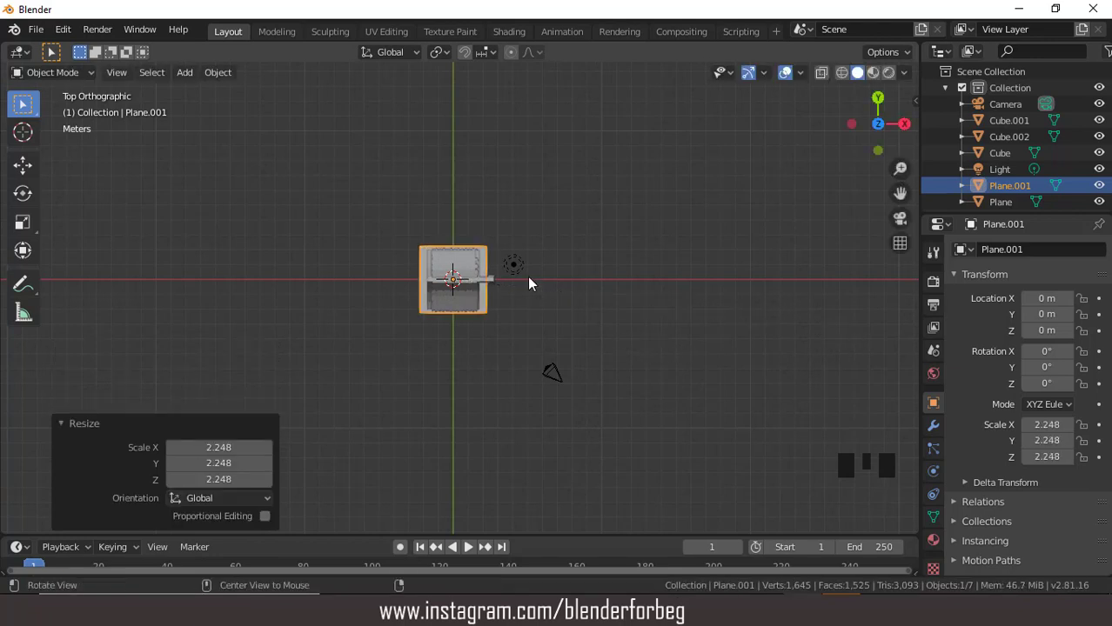
- Move the plane about -2.1 m along Z to the base of the house
middle_click_drag(529, 283, 441, 156)
key("KP_1")
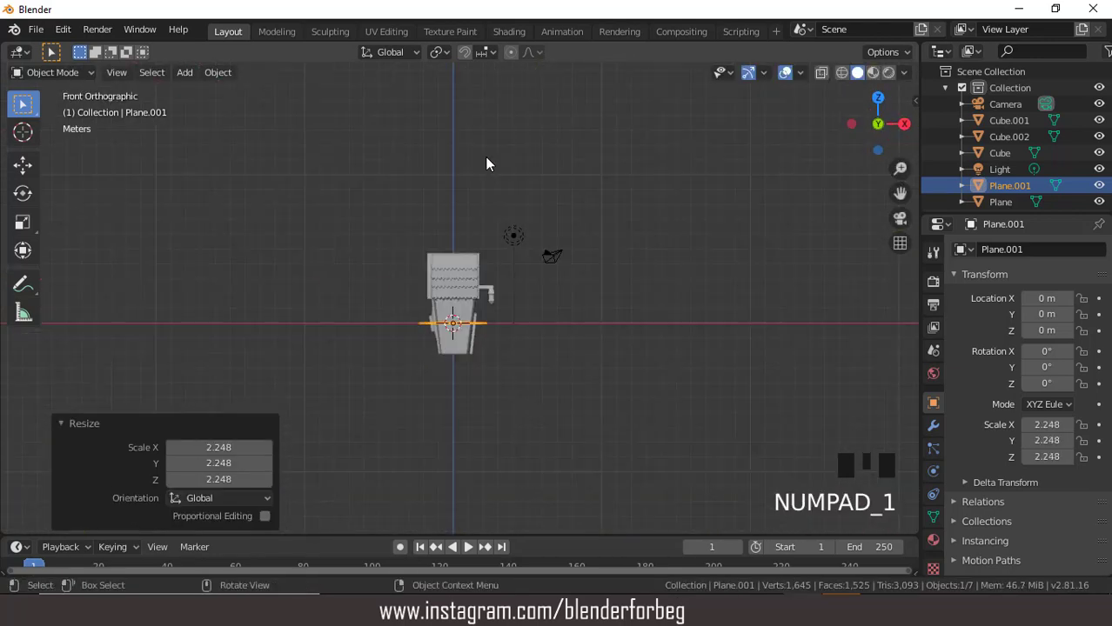
scroll(440, 372, "up", 2)
key("g")
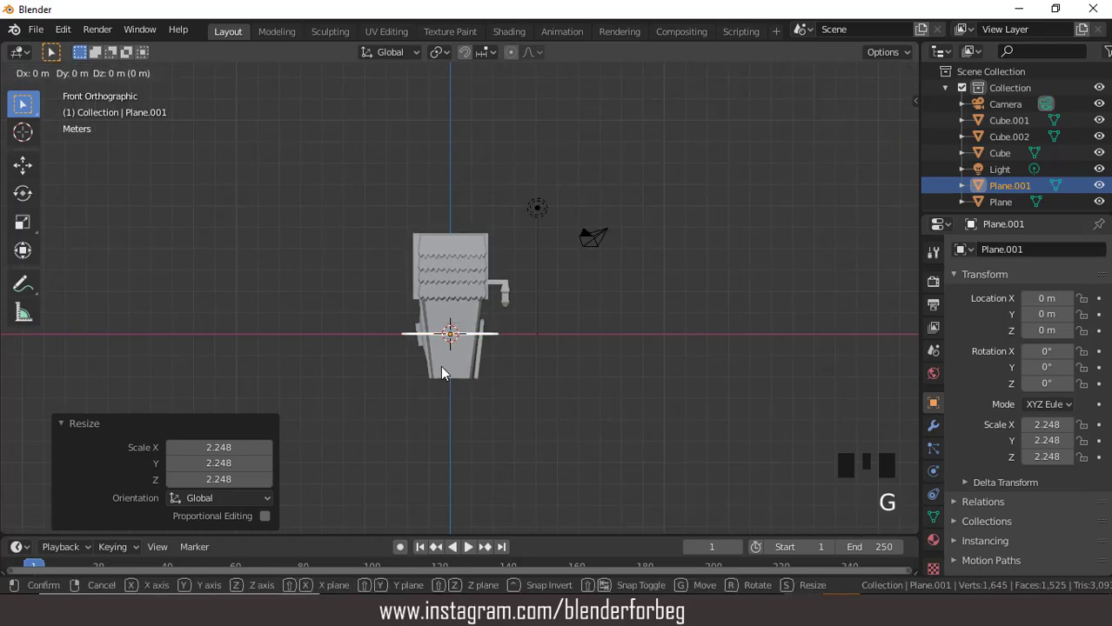
key("z")
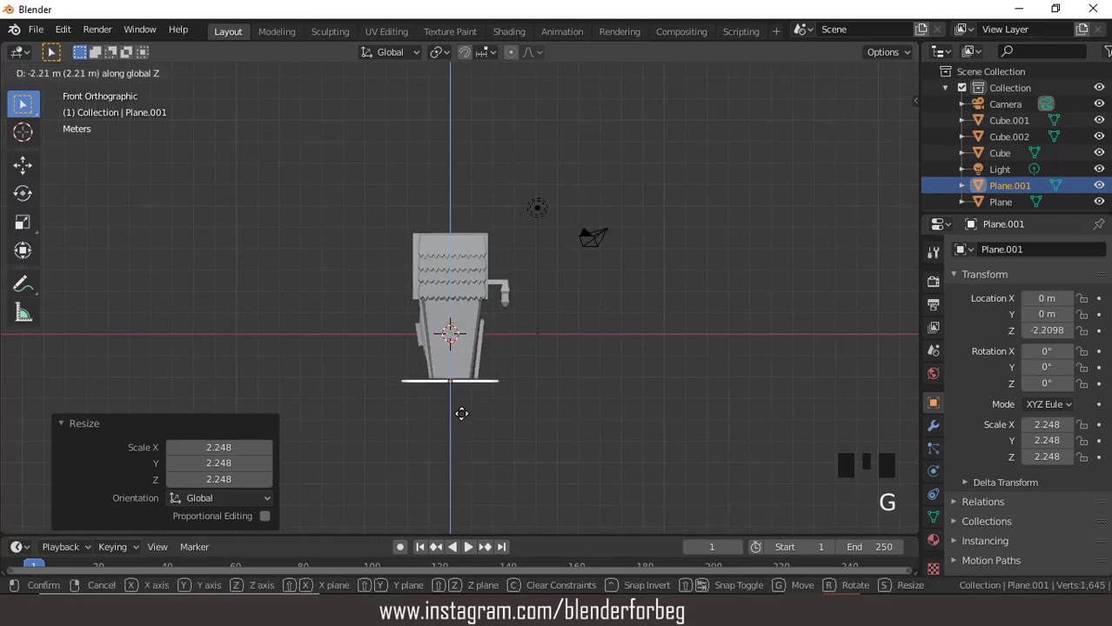
left_click(460, 410)
- Scale the ground plane down uniformly by about 0.673 around the house base
middle_click_drag(465, 397, 582, 400)
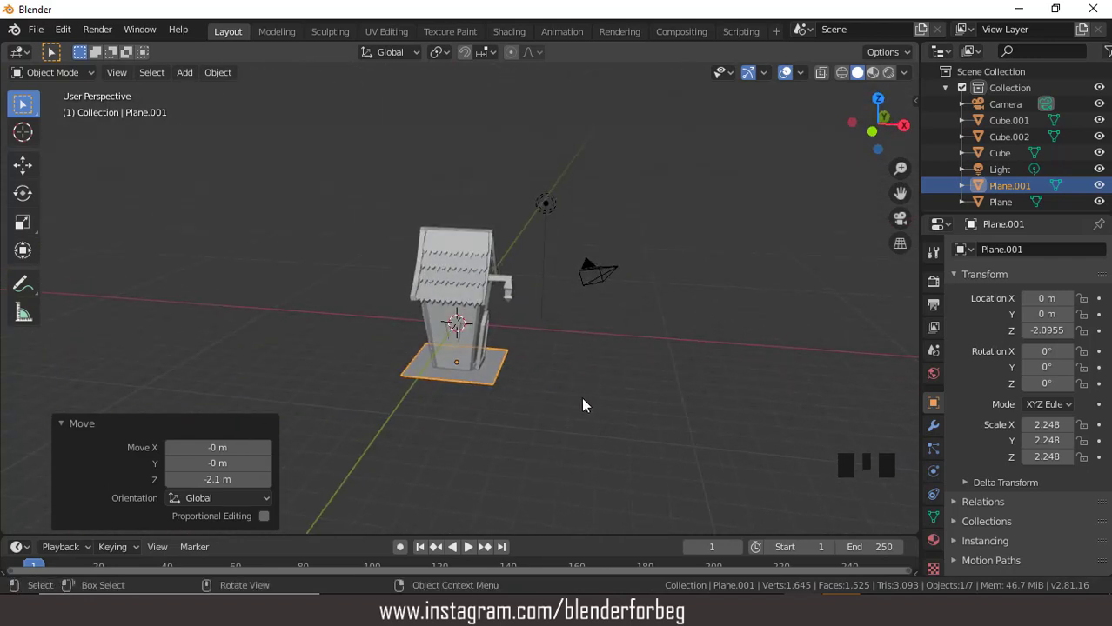
key("s")
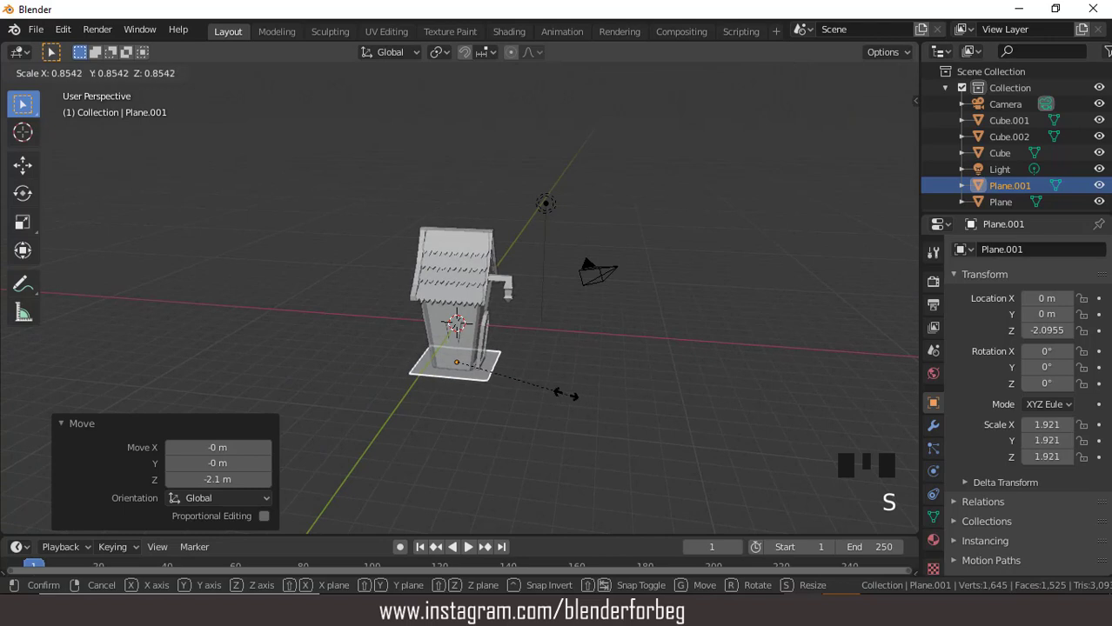
left_click(543, 397)
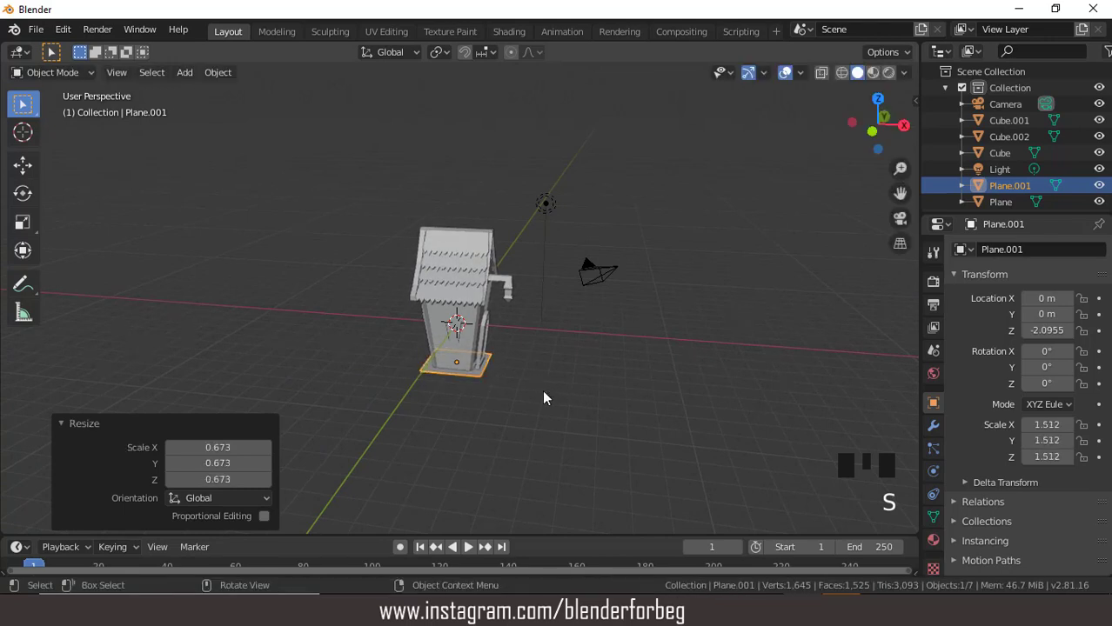
scroll(468, 398, "up", 1)
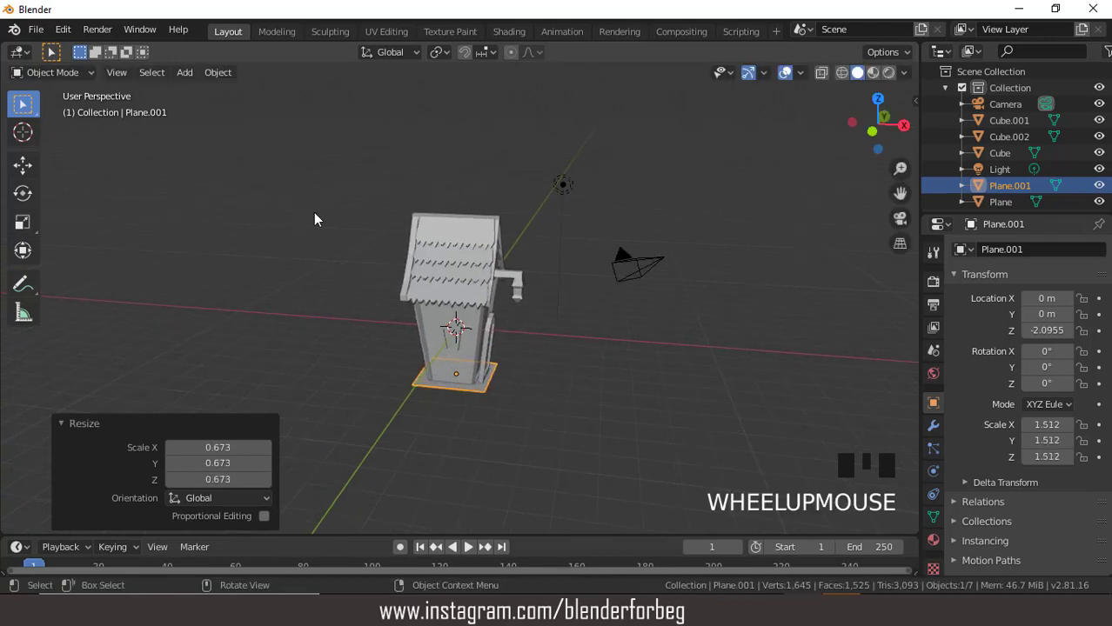
- Enter Edit Mode on the plane and extrude its face about 0.12 m downward
left_click(52, 72)
left_click(52, 109)
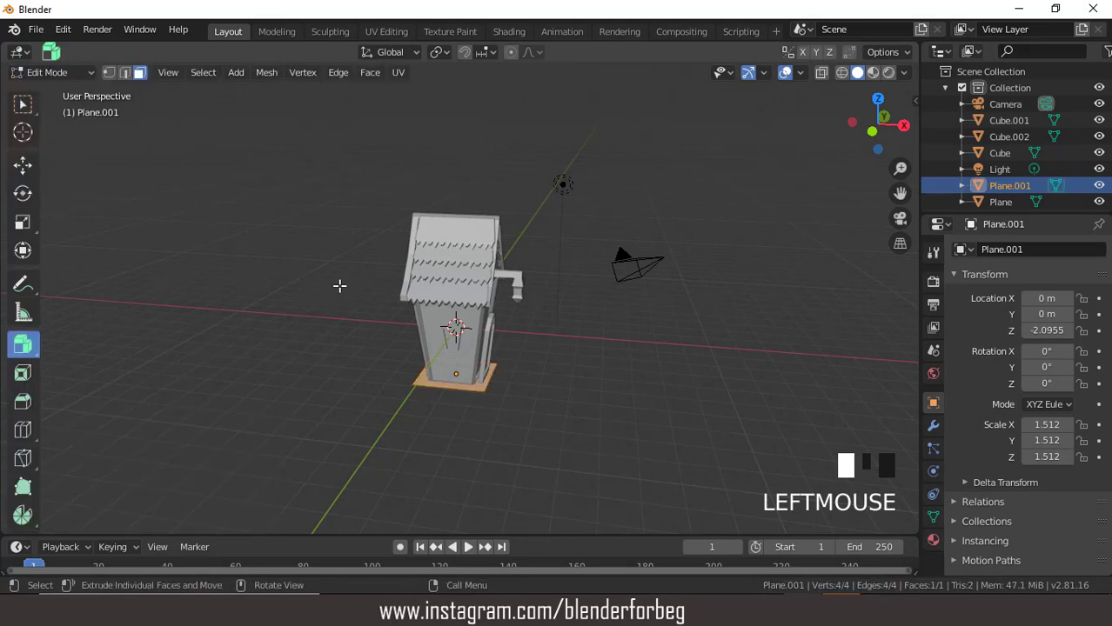
middle_click_drag(416, 339, 394, 355)
key("shift+b")
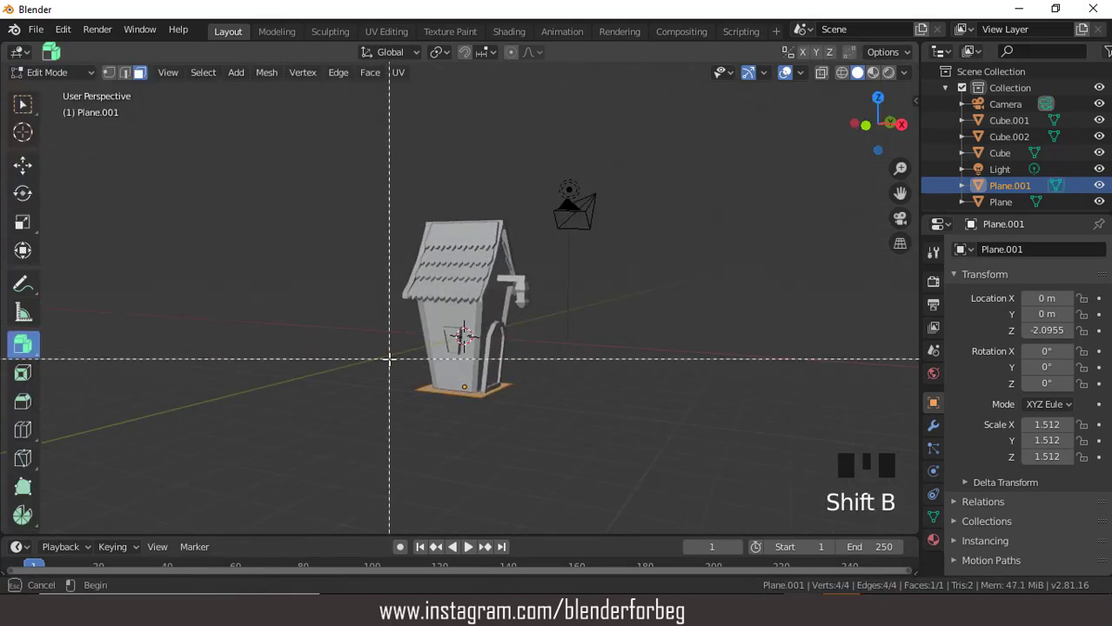
left_click_drag(400, 352, 557, 451)
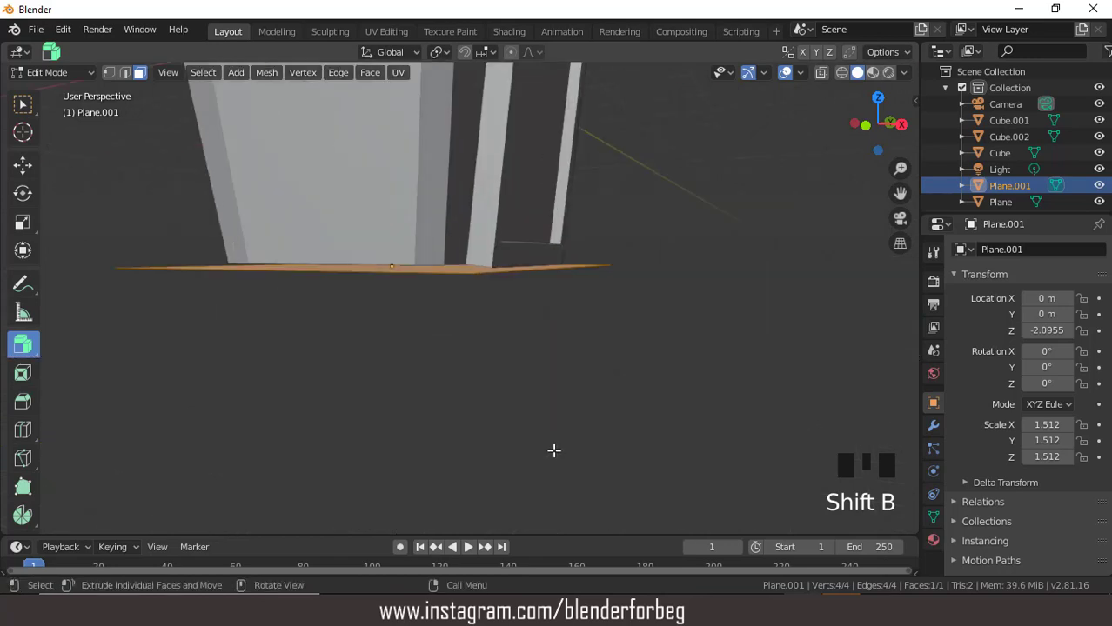
key("e")
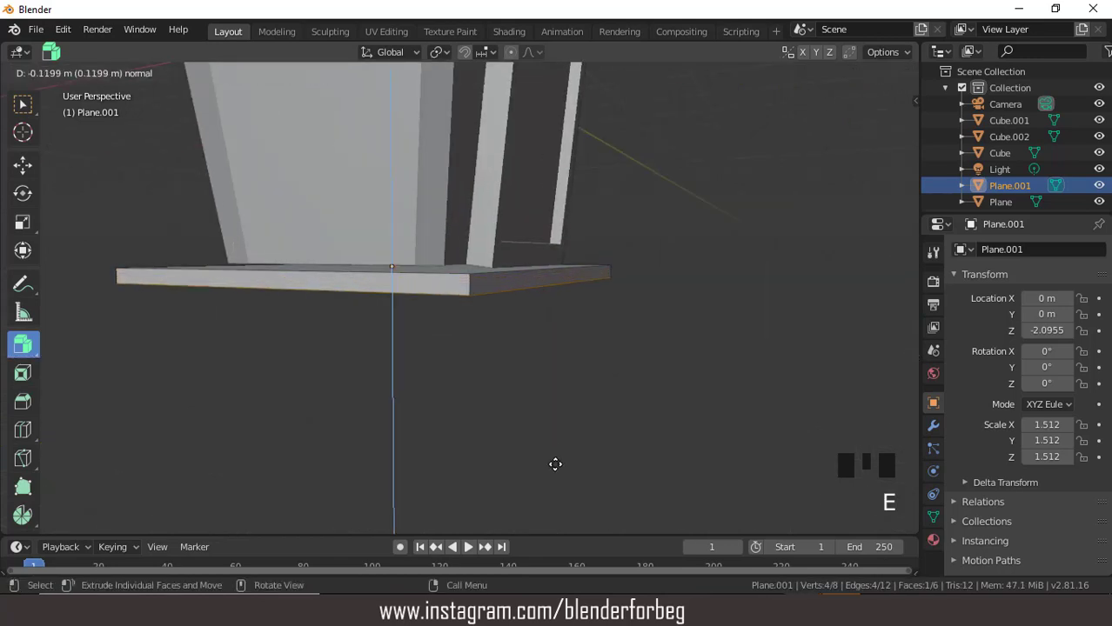
left_click(555, 465)
middle_click_drag(555, 464, 561, 419)
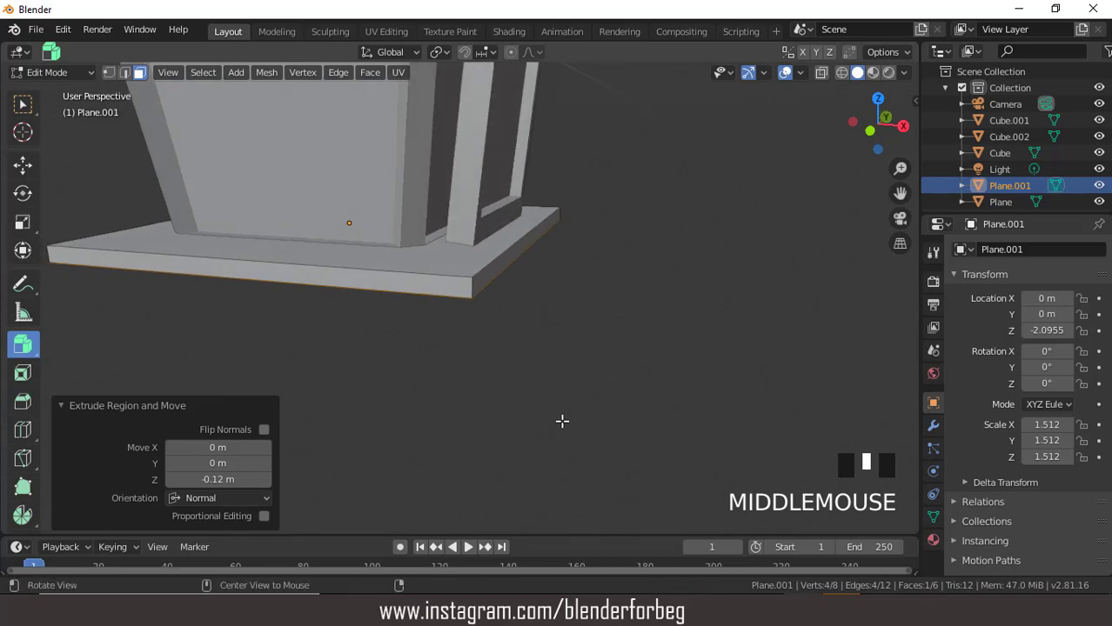
- Move the bottom face of the slab about -0.196 m along Z to thicken it
scroll(555, 339, "down", 2)
scroll(555, 338, "down", 4)
scroll(556, 340, "down", 2)
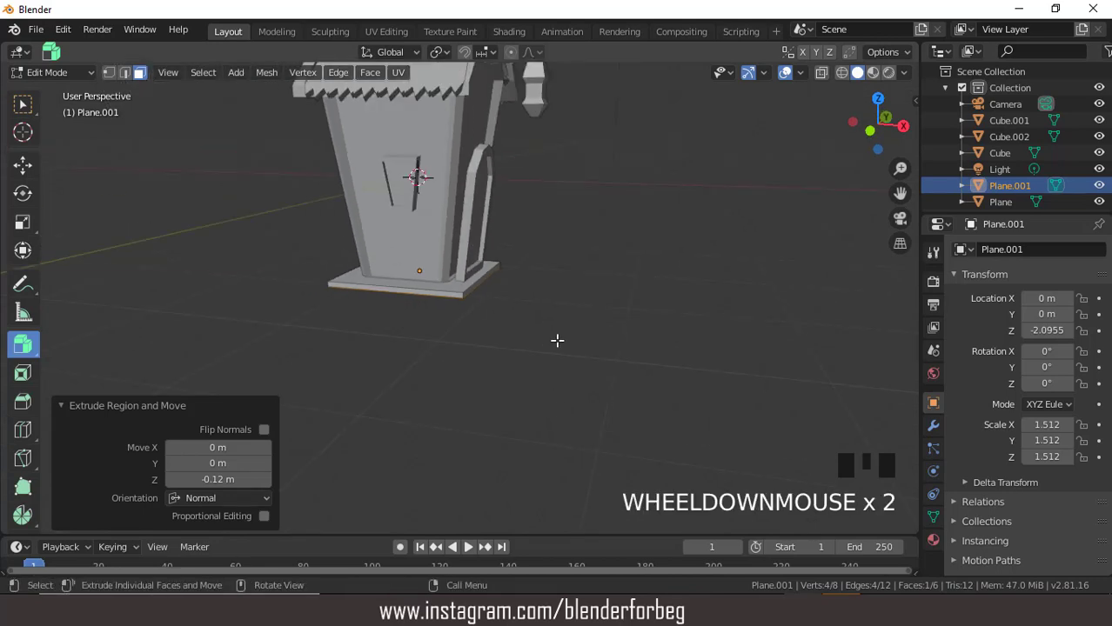
middle_click_drag(556, 340, 511, 343)
key("g")
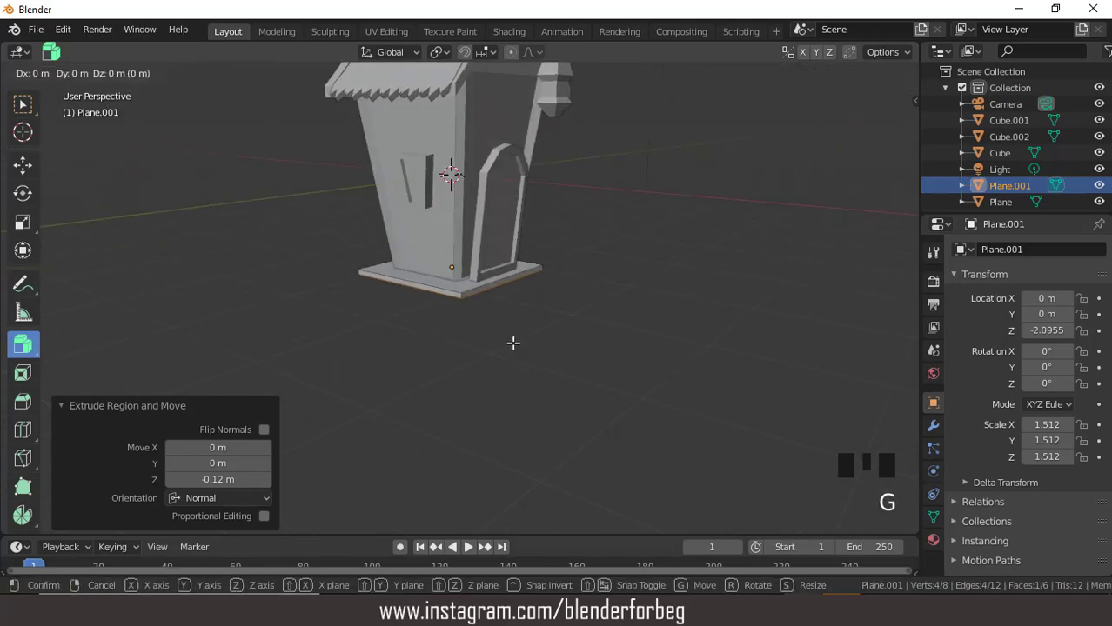
key("z")
left_click(517, 351)
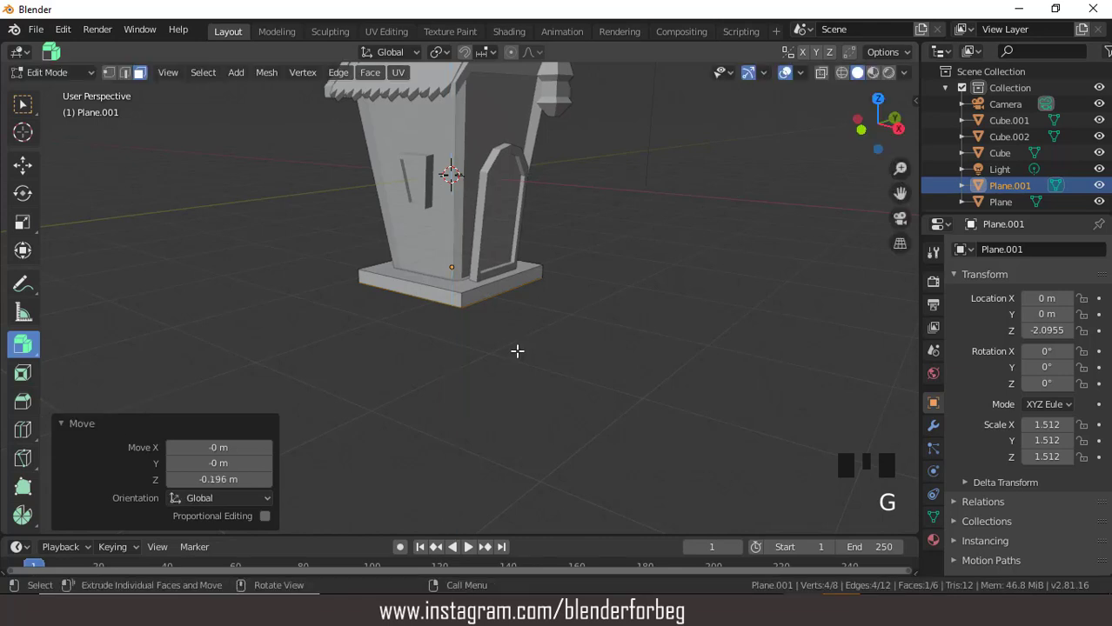
- Extrude the slab's bottom face in place and scale the new face uniformly by about 2.559
key("e")
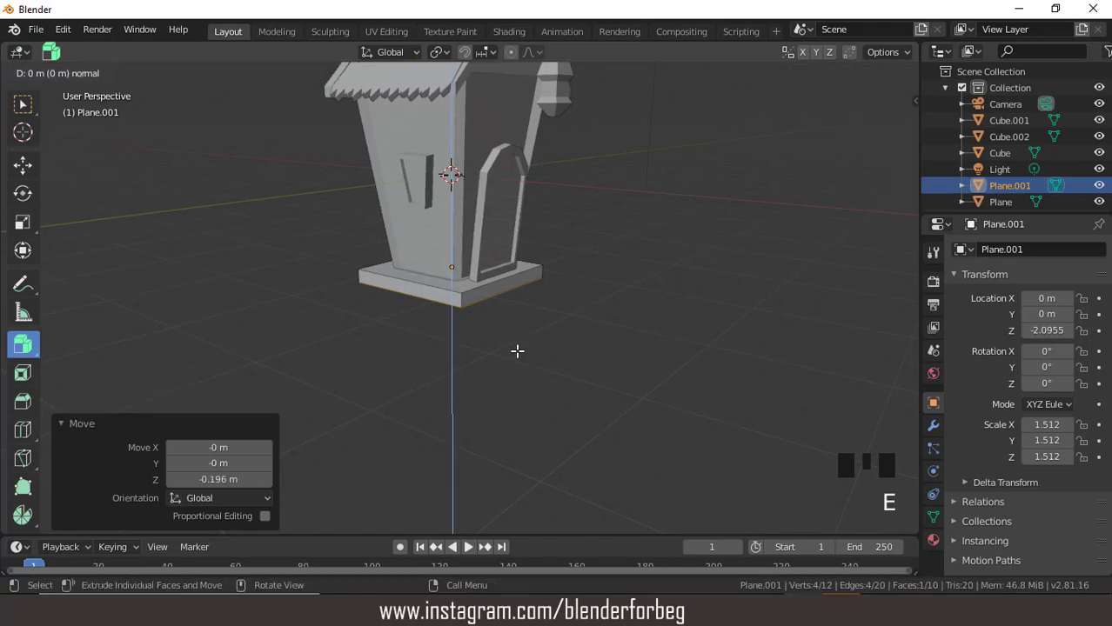
key("s")
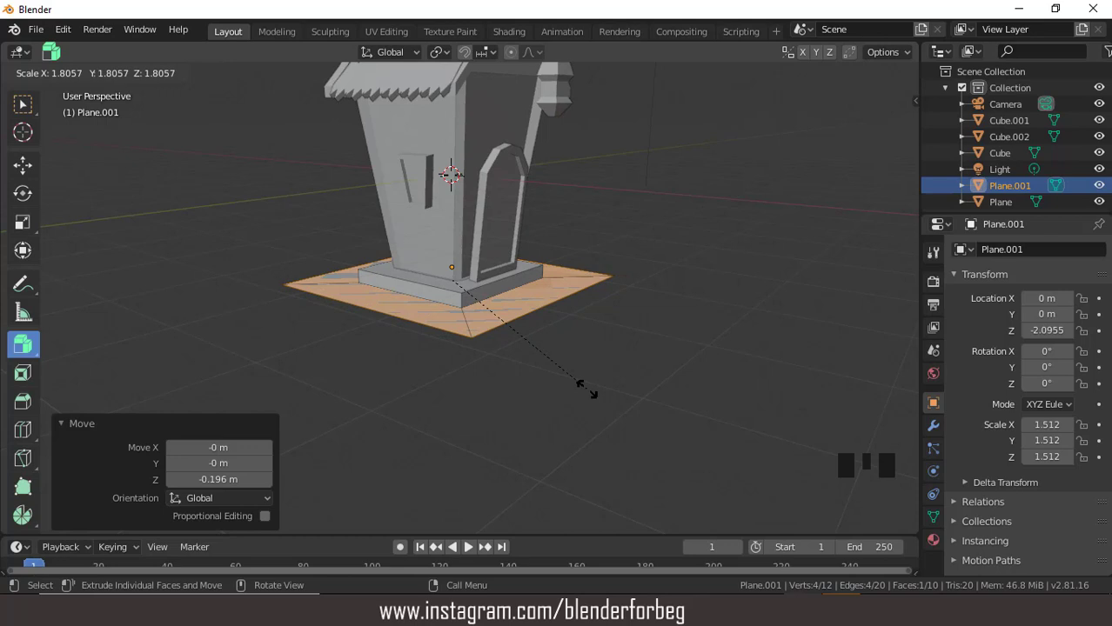
left_click(650, 426)
- Move the enlarged bottom face about -0.256 m along Z and extrude it about 0.379 m downward
key("g")
key("z")
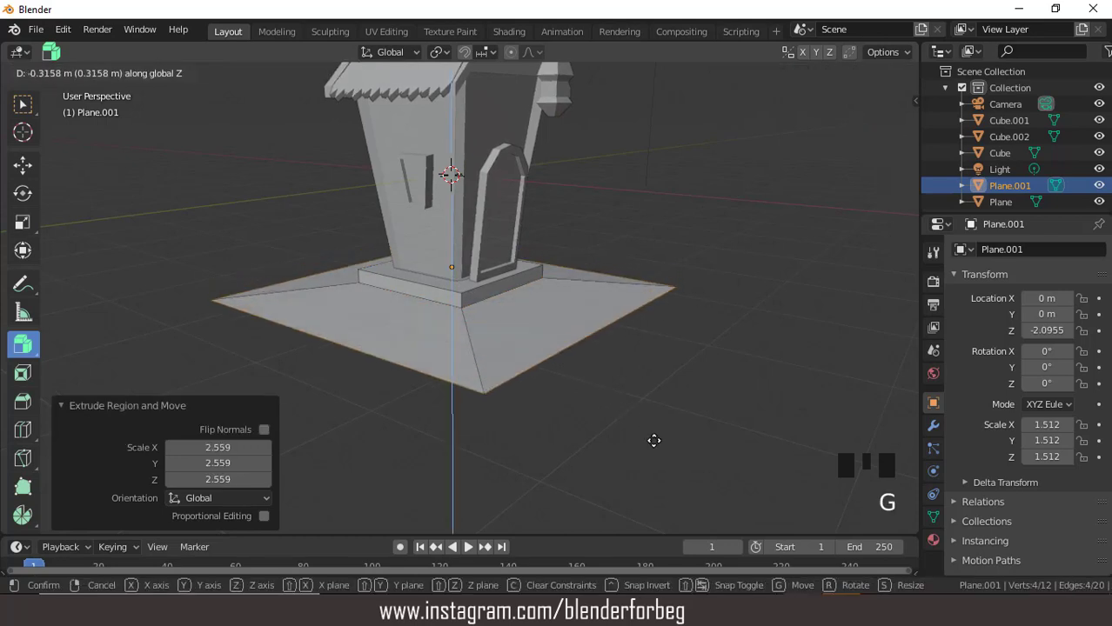
left_click(655, 438)
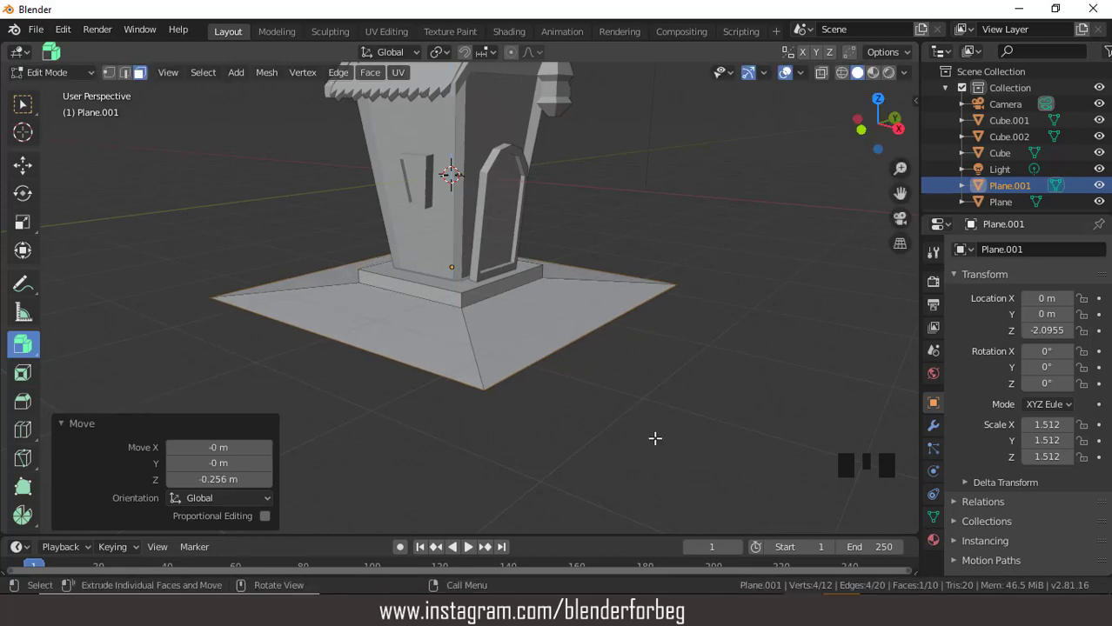
key("e")
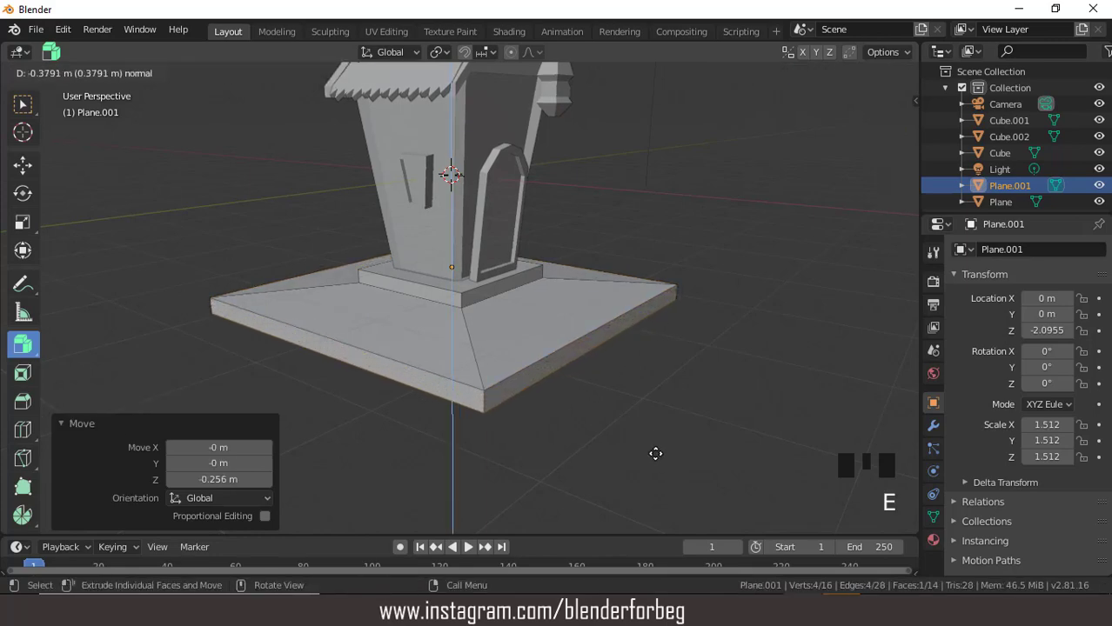
left_click(656, 452)
- Examine the house and its stepped, sloping base from several distances and angles
scroll(580, 329, "down", 3)
mouse_move(605, 303)
middle_mouse_down()
mouse_move(528, 294)
mouse_move(596, 313)
mouse_move(595, 303)
middle_mouse_up()
scroll(503, 257, "down", 1)
scroll(503, 257, "up", 1)
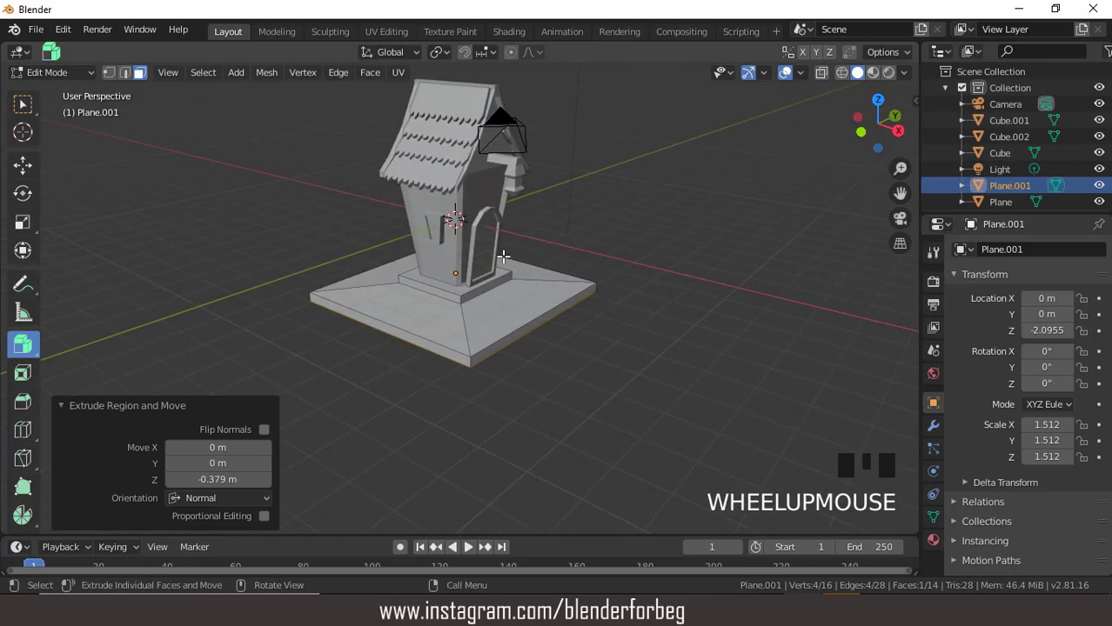
key("ctrl+KP_8")
key("ctrl+KP_8")
key("ctrl+KP_8")
key("ctrl+KP_8")
key("ctrl+KP_8")
key("ctrl+KP_8")
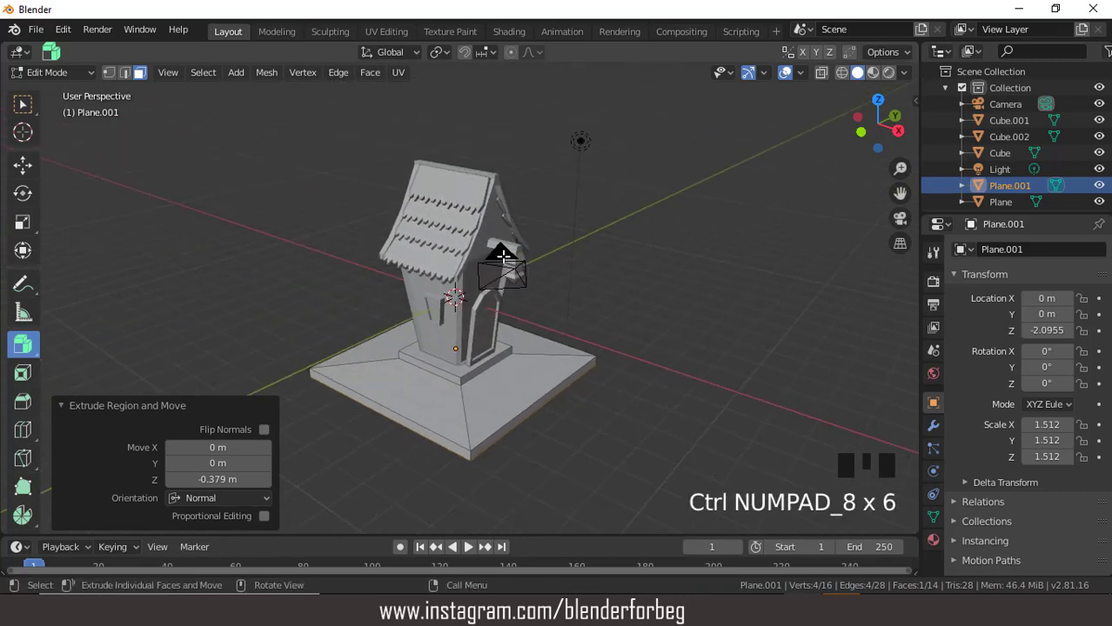
middle_click_drag(503, 256, 479, 357)
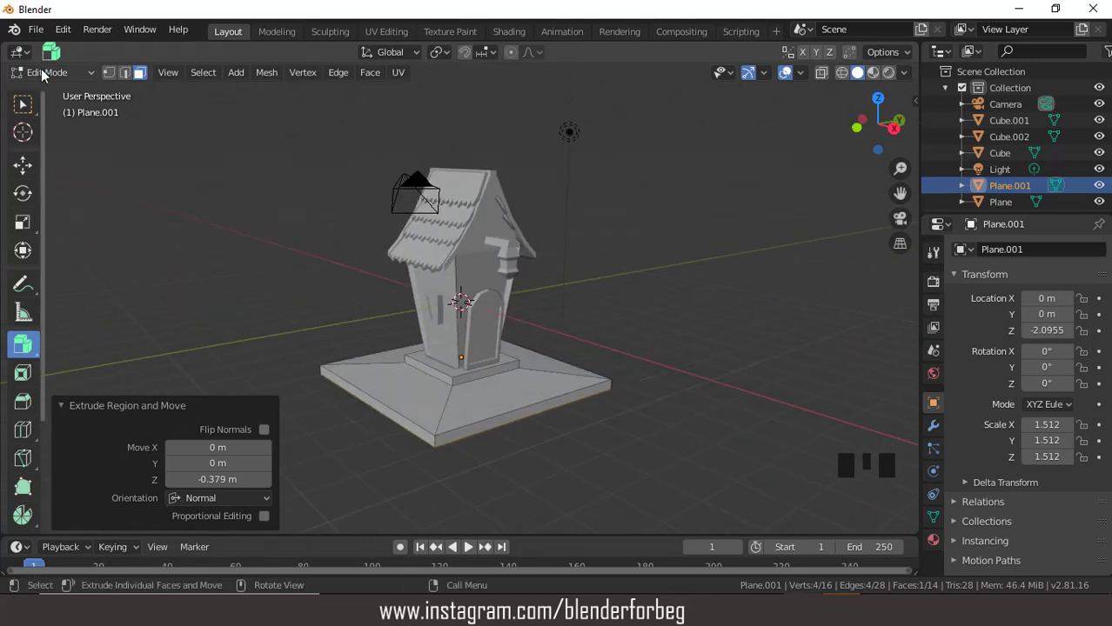
- Return to Object Mode and add a 2 m cube at the origin
left_click(43, 73)
left_click(54, 91)
middle_click_drag(217, 200, 251, 181)
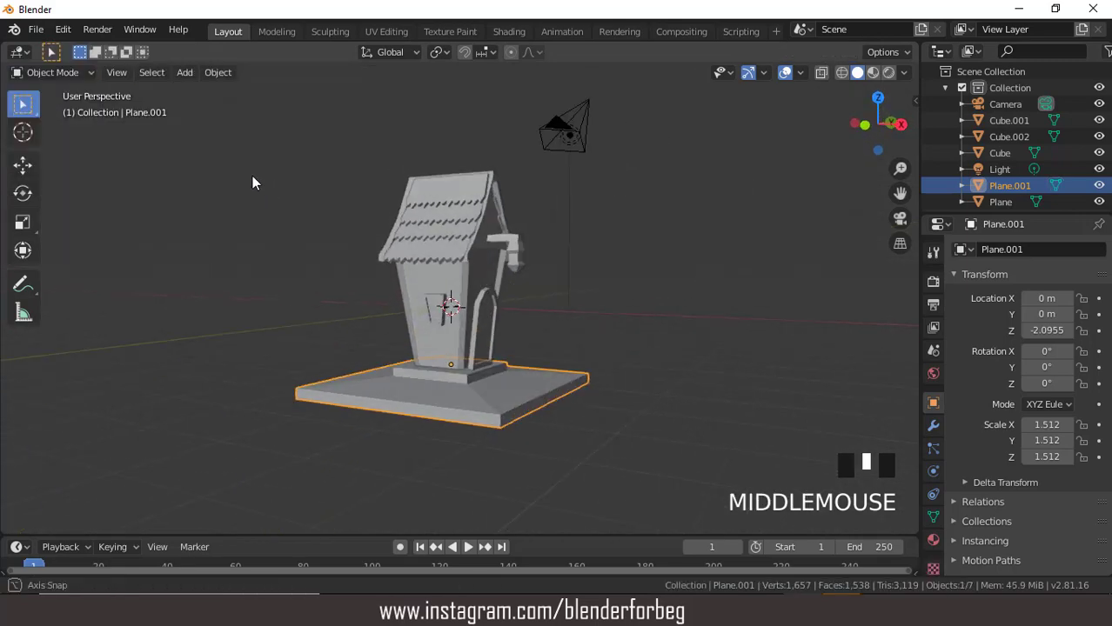
left_click(185, 73)
mouse_move(222, 93)
left_click(339, 109)
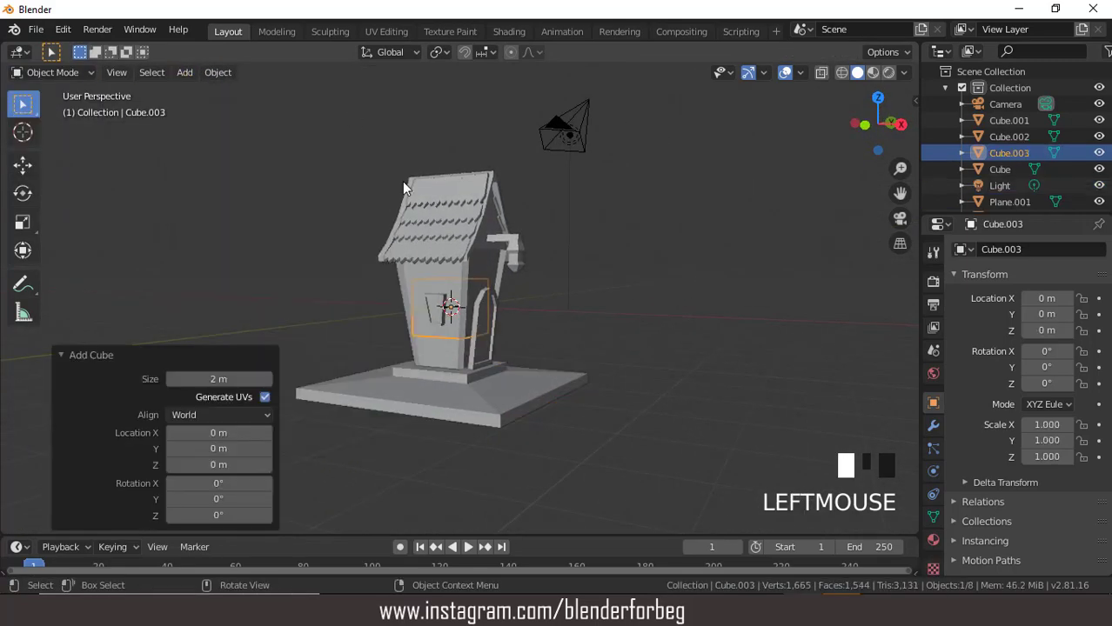
- Move the new cube about 5.24 m along X, clear of the house base, working in top view
middle_click_drag(404, 187, 553, 278)
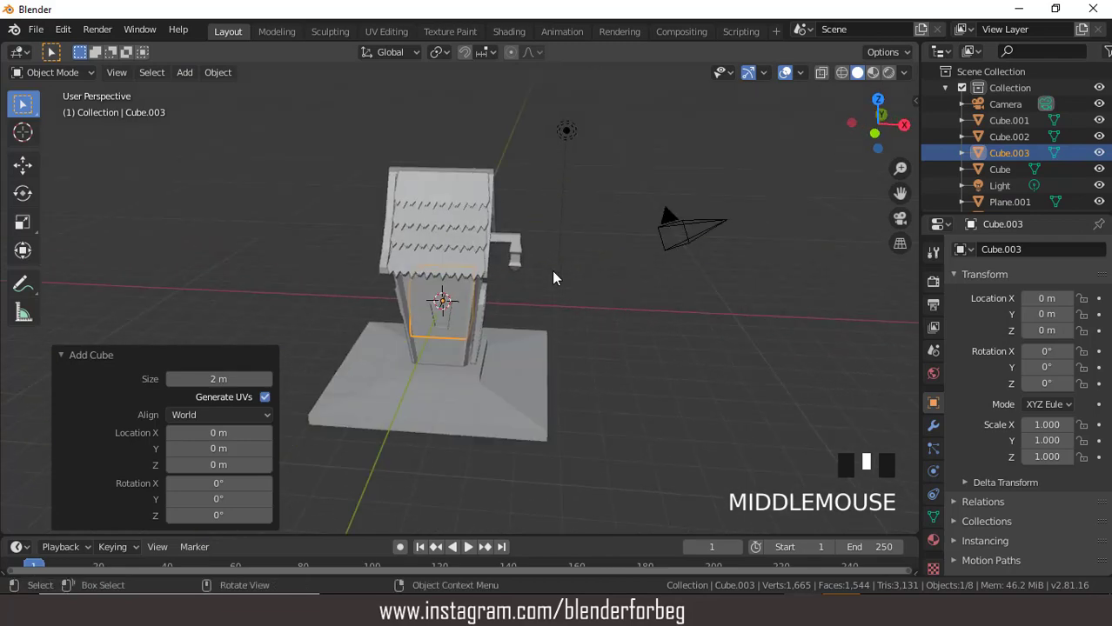
key("KP_7")
key("g")
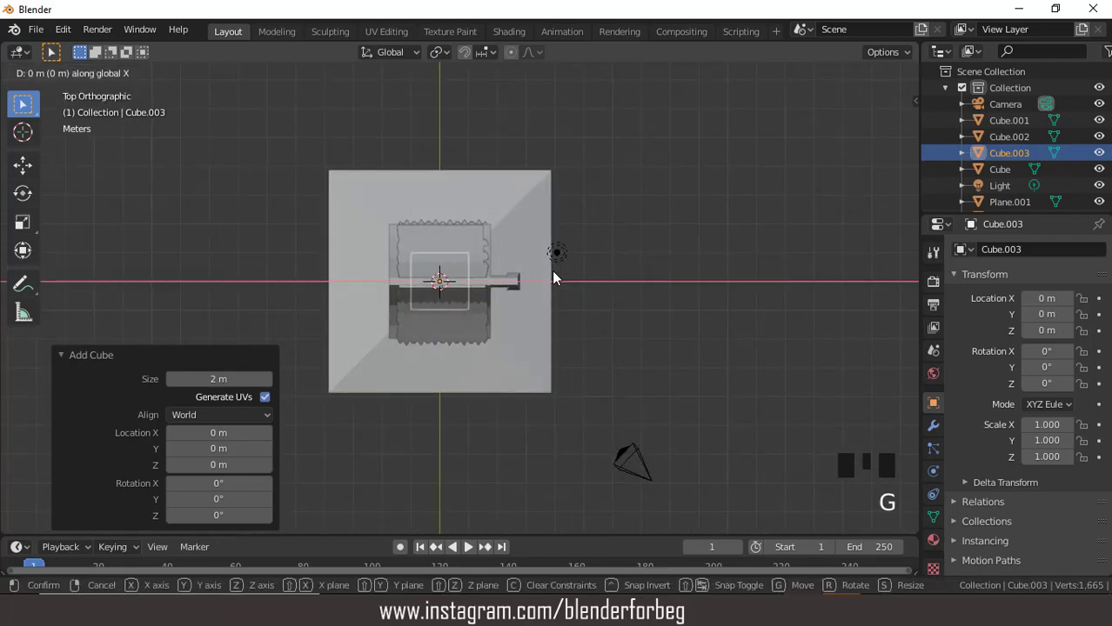
left_click(702, 275)
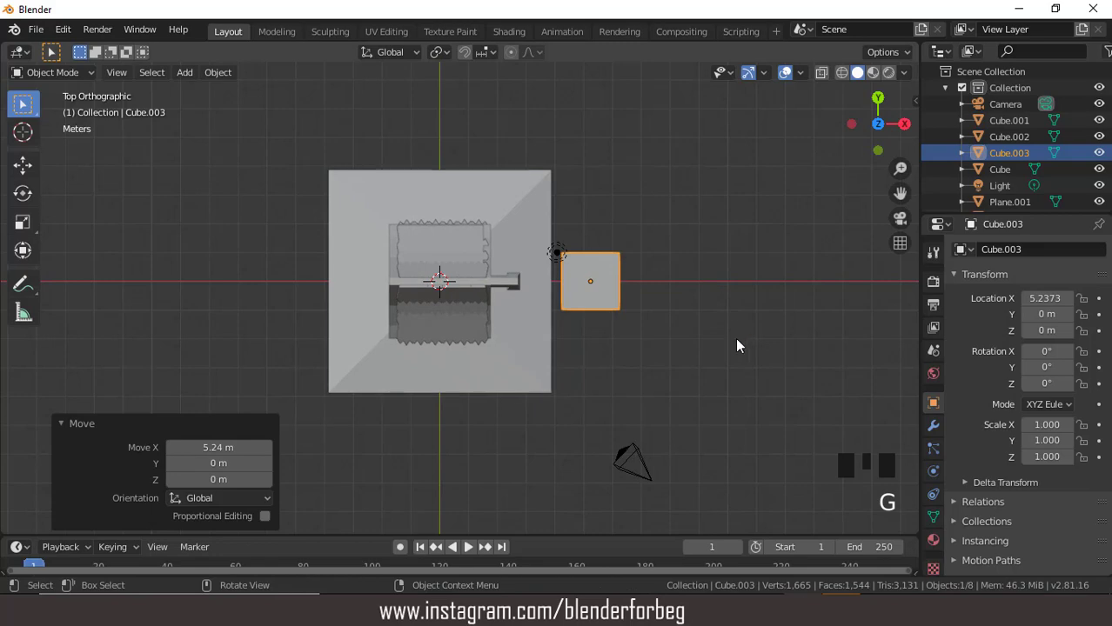
- Scale the cube by about 0.204 along Z and about 0.323 along X into a flat, narrow block
middle_click_drag(736, 345, 608, 226)
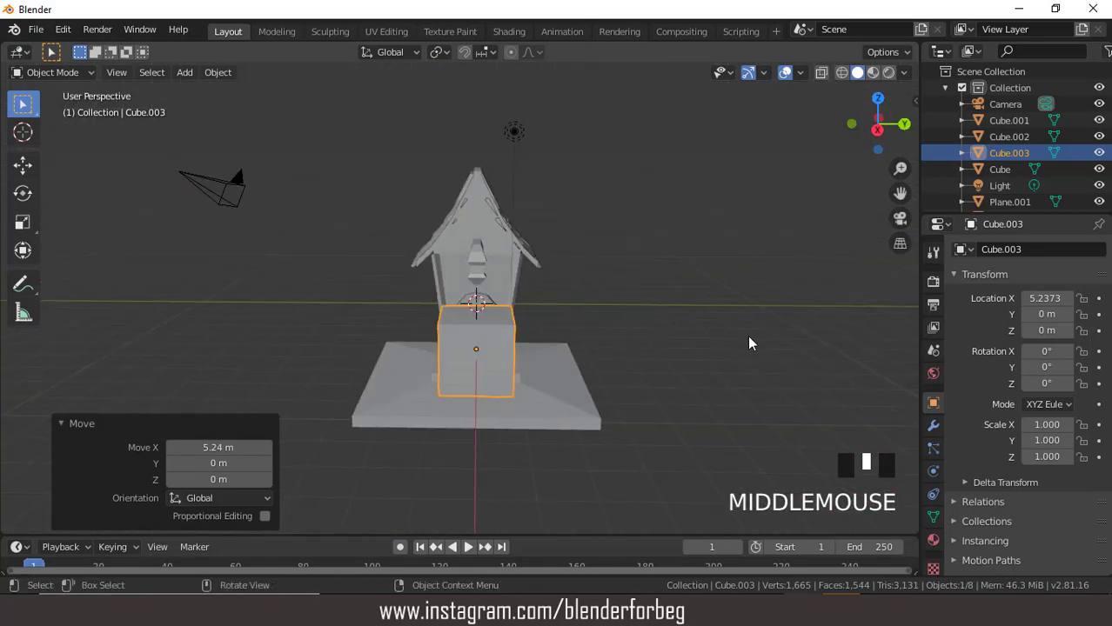
key("s")
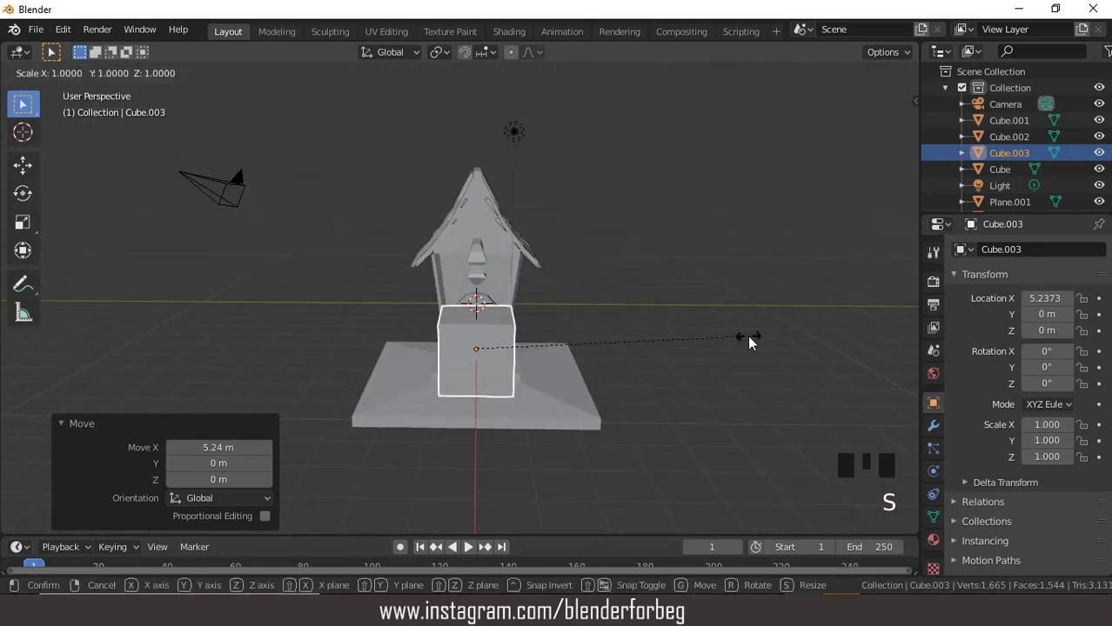
key("z")
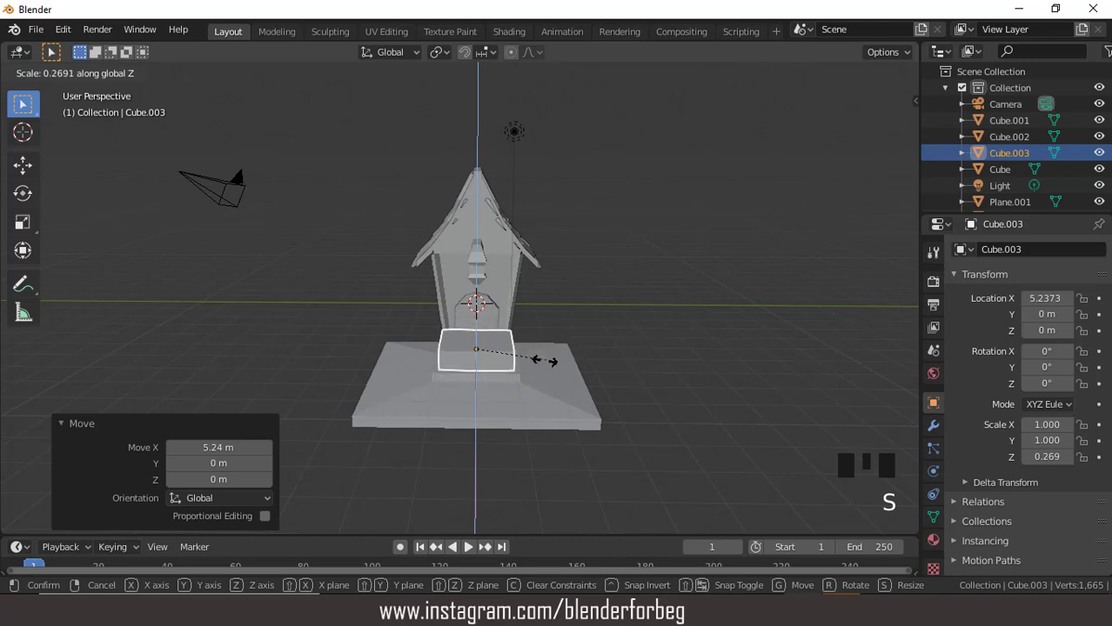
left_click(530, 360)
key("s")
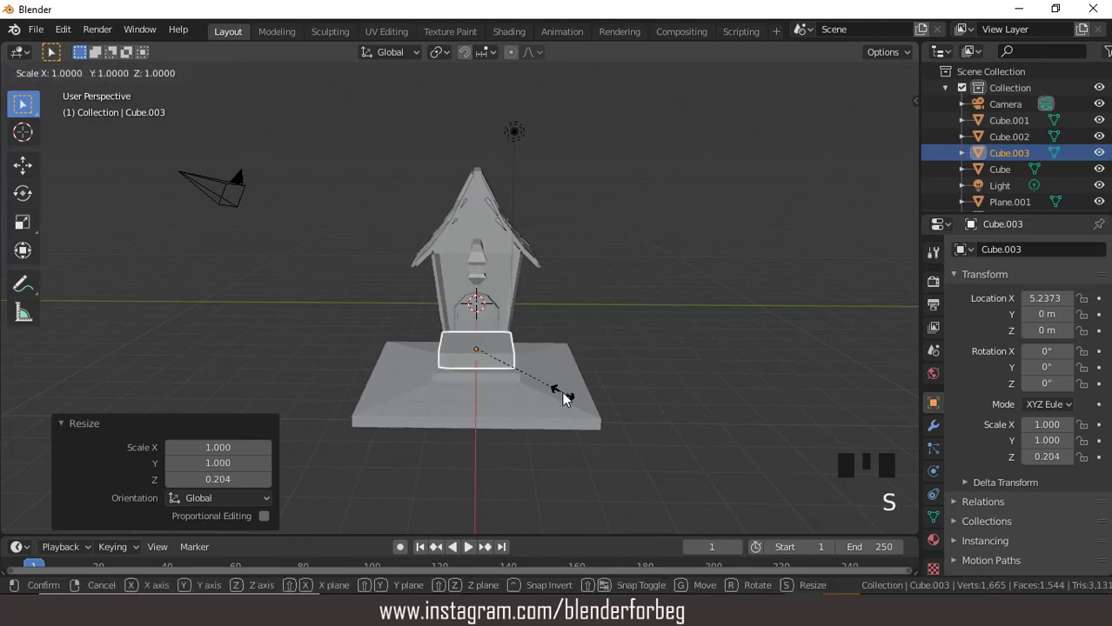
key("x")
left_click(495, 355)
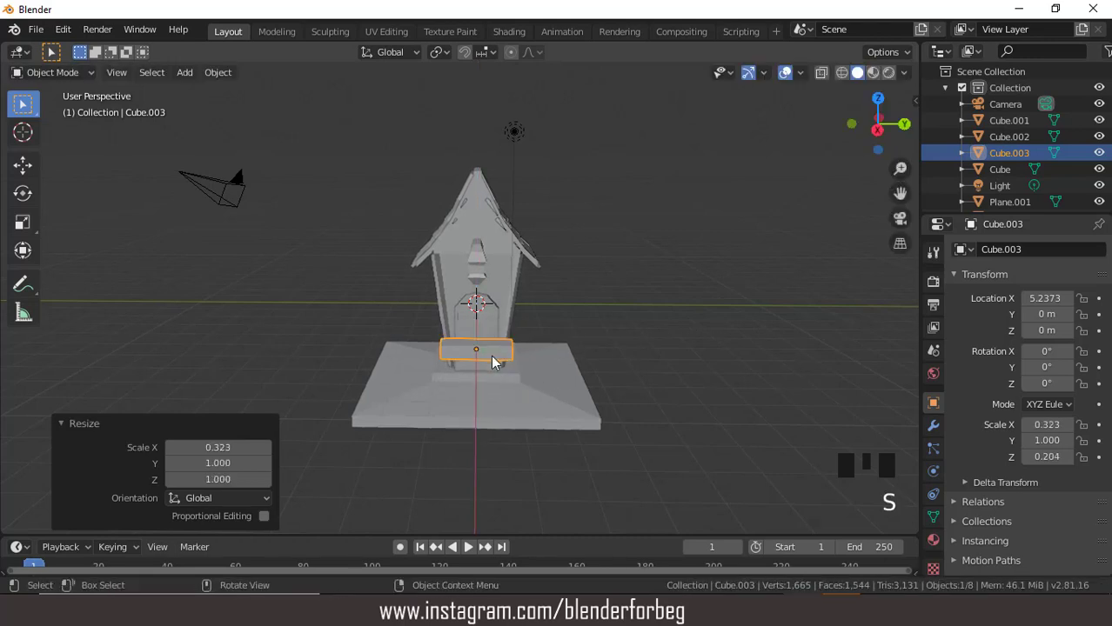
- Narrow the block further by scaling it about 0.779 along X
middle_click_drag(490, 361, 664, 414)
key("s")
key("x")
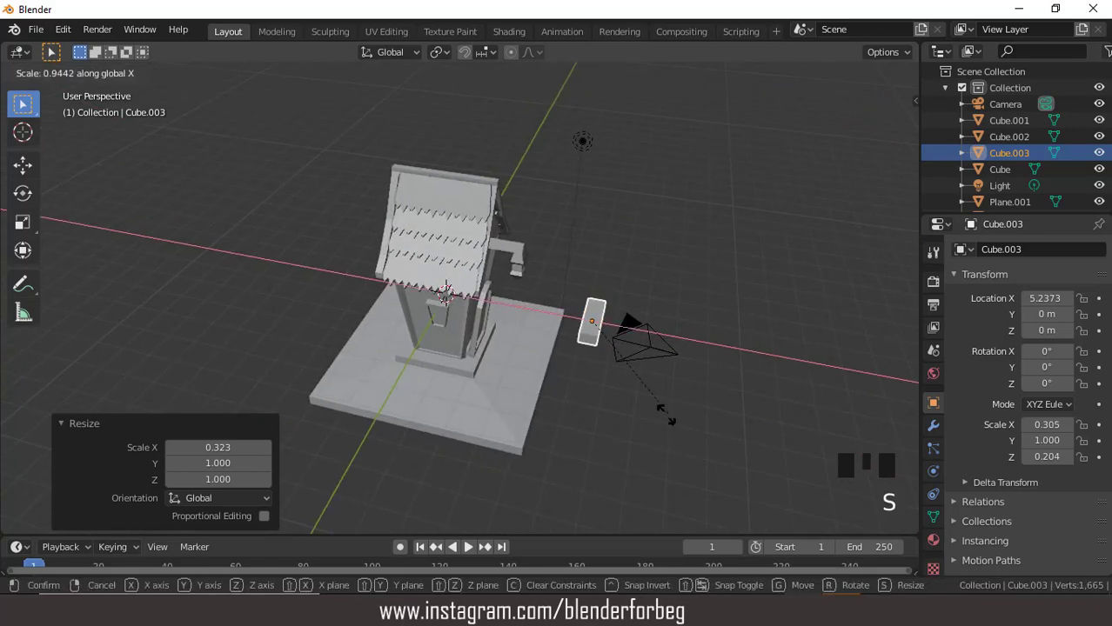
left_click(648, 410)
- Move the block about -1.98 m along Z in front view, near the height of the house base
key("KP_1")
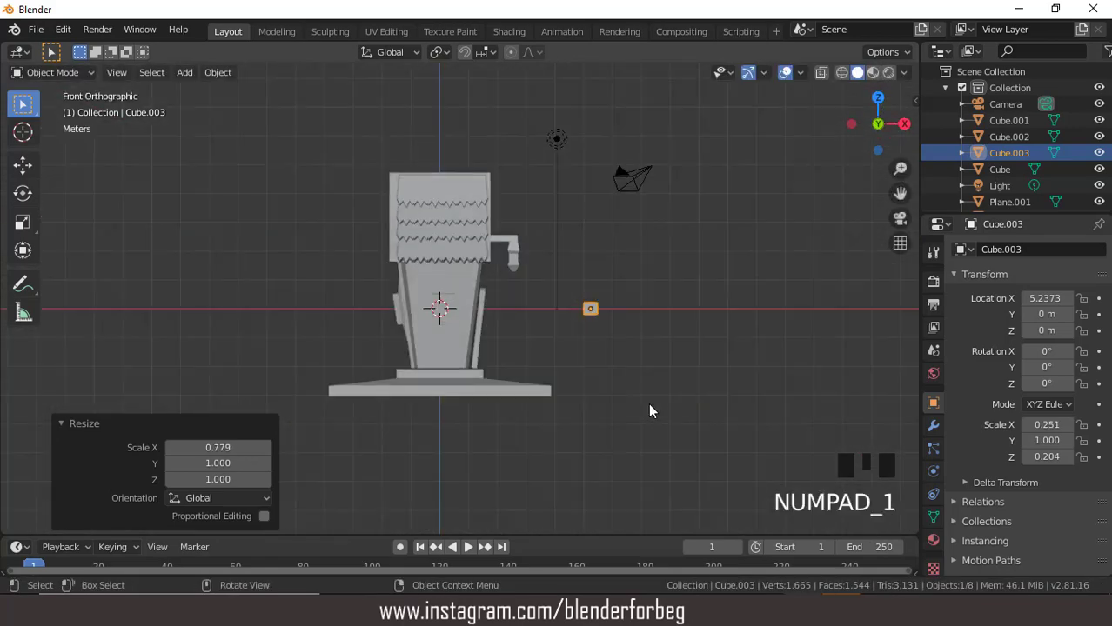
key("g")
key("z")
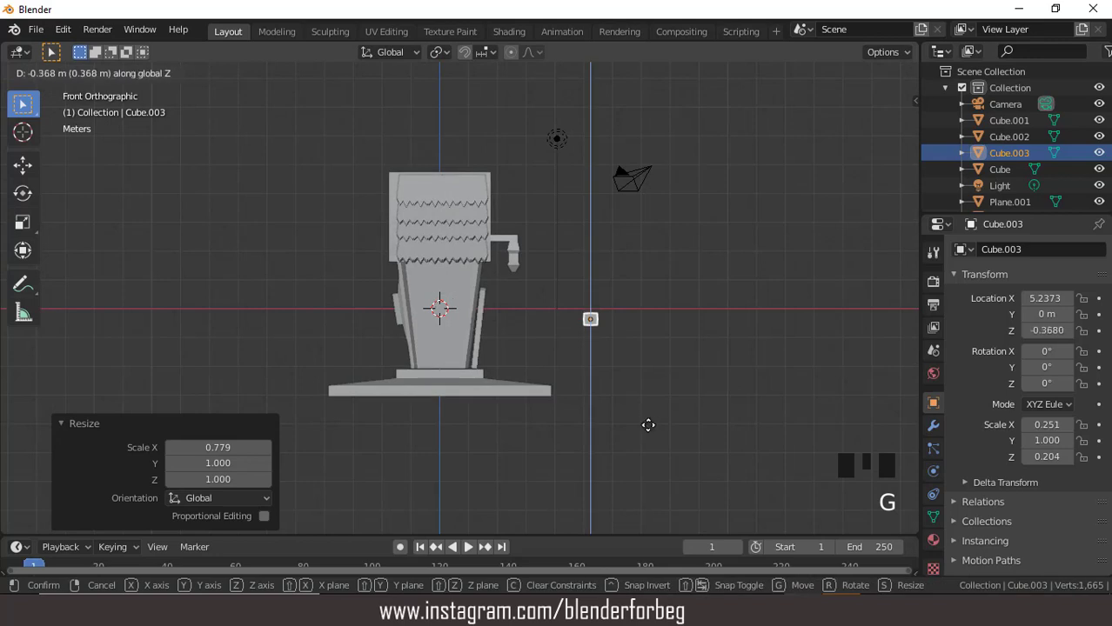
left_click(652, 460)
- Move the block about -3.45 m along X and -0.34 m along Z, beside the step under the house
key("g")
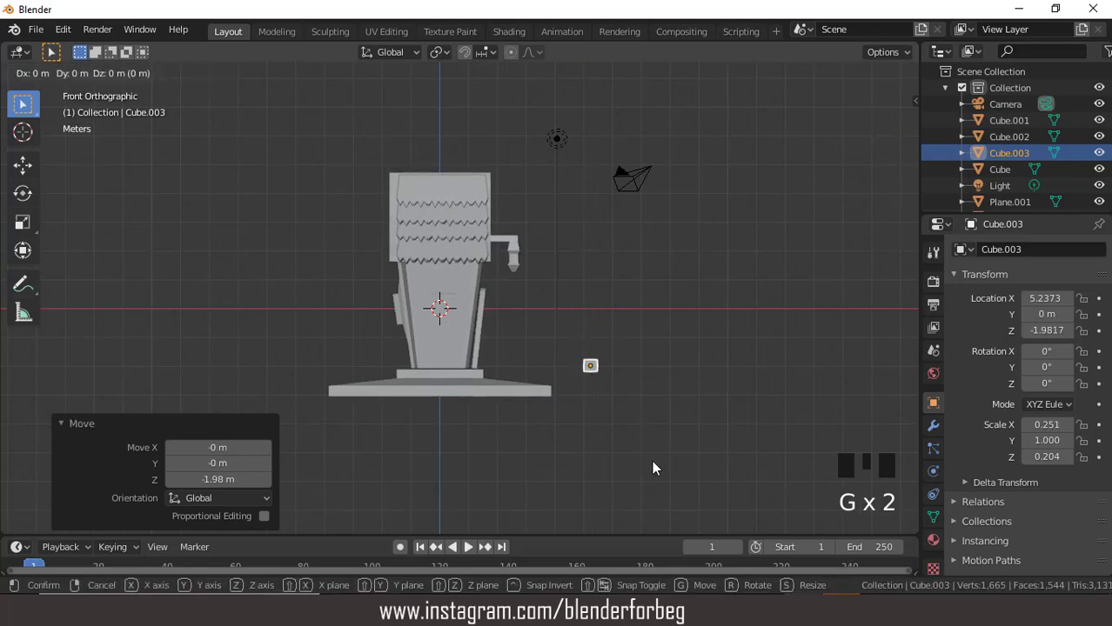
left_click(552, 452)
key("g")
key("z")
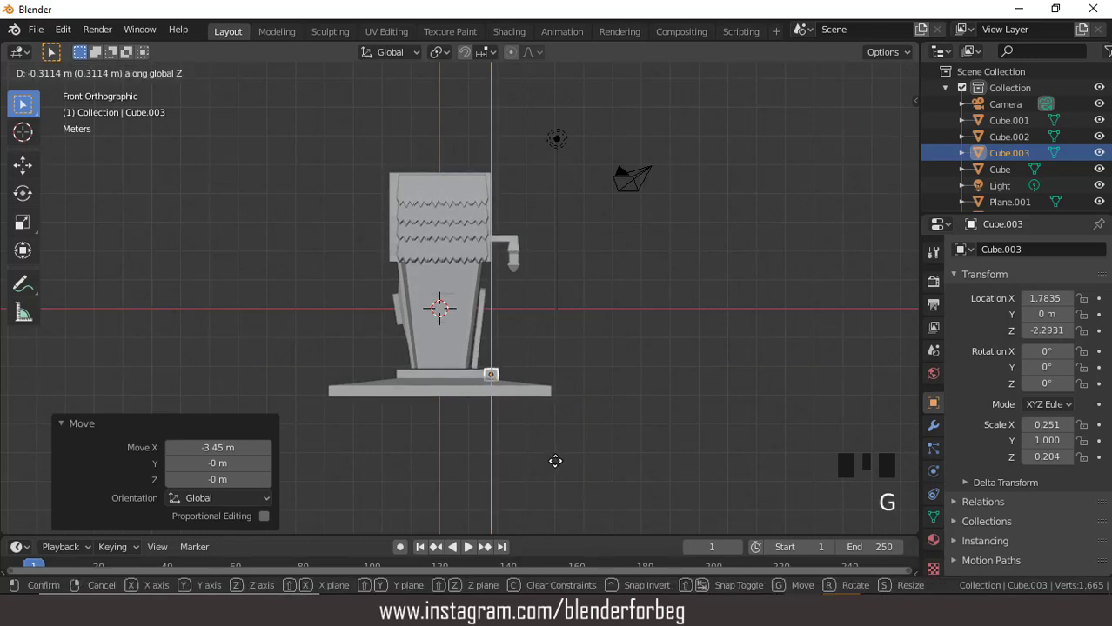
left_click(554, 460)
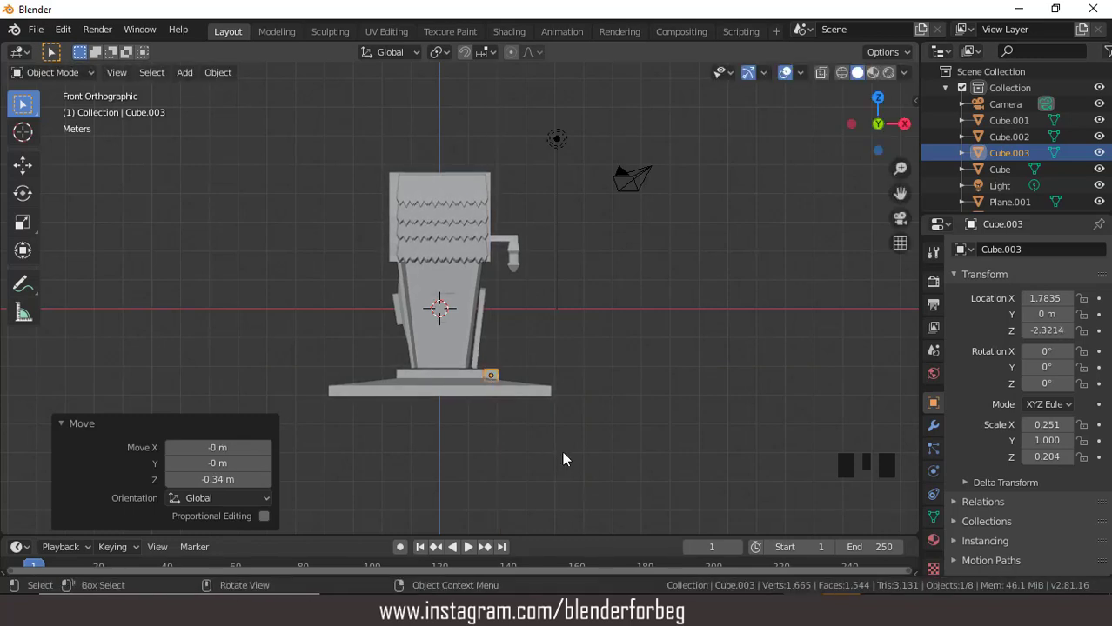
- Scale the block by about 0.733 along Y, roughly to the width of the door
middle_click_drag(562, 451, 417, 439)
key("s")
key("y")
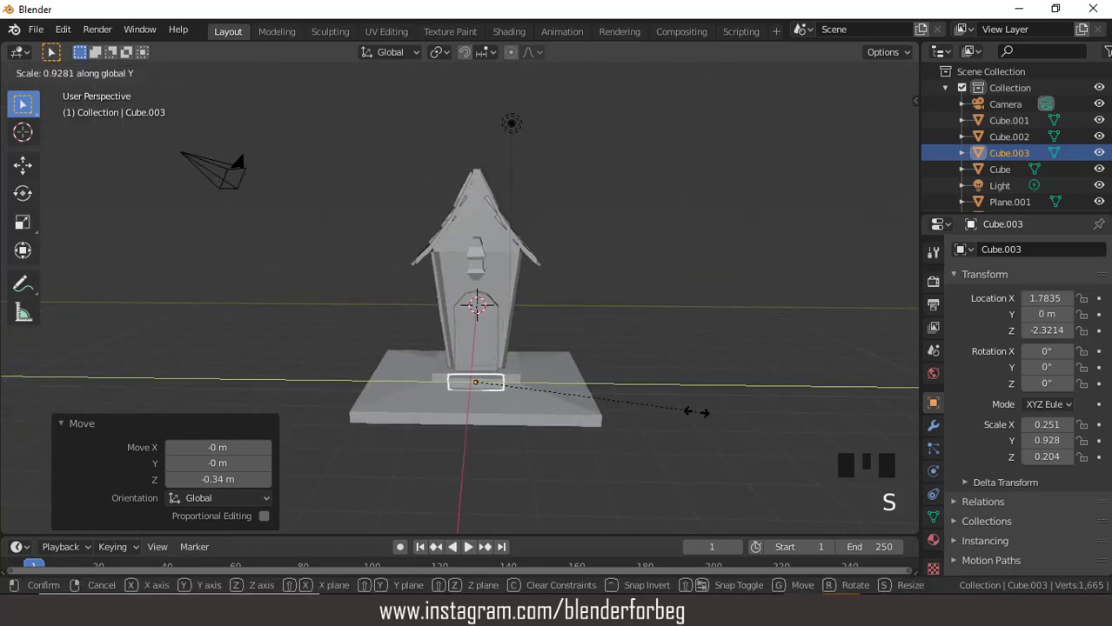
left_click(652, 409)
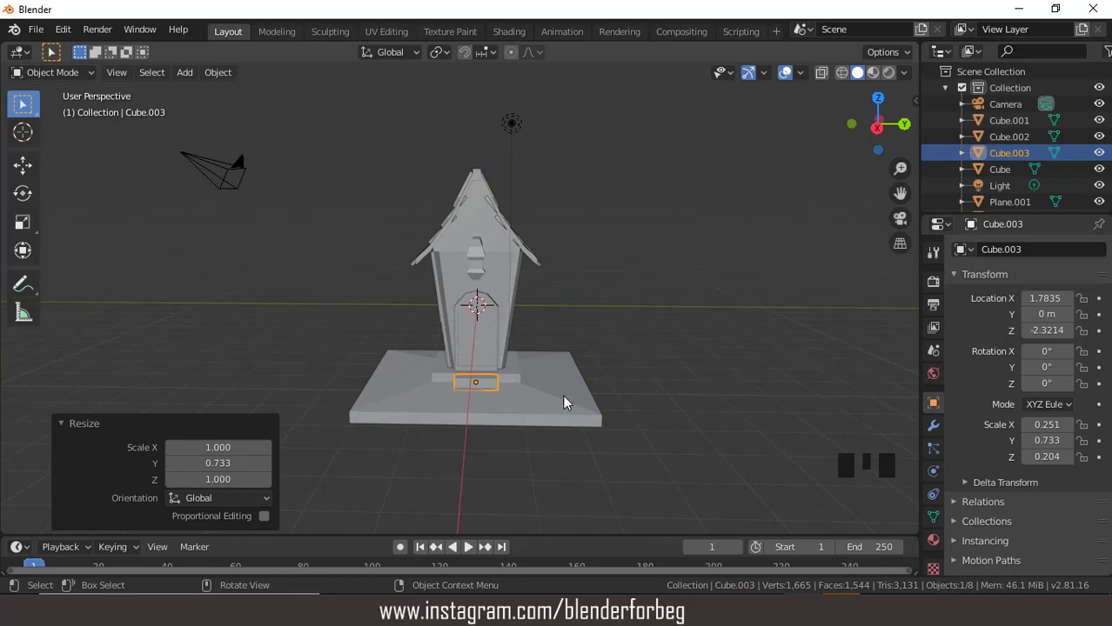
- In front view, move the block about -0.0249 m along X and 0.0218 m along Z, flush with the adjoining base step
key("shift+b")
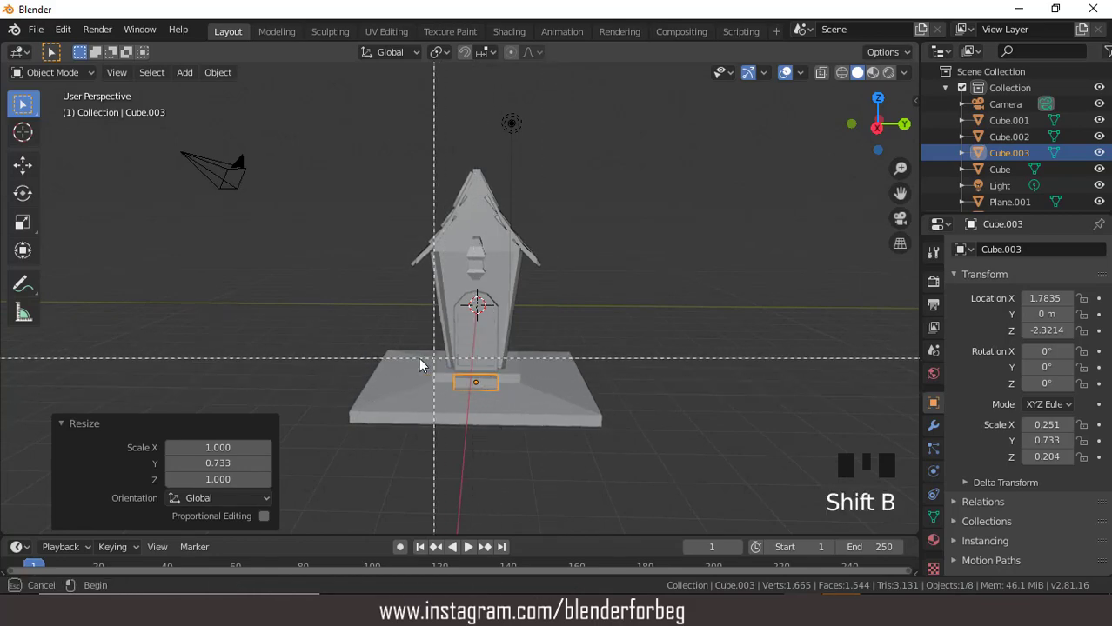
left_click_drag(420, 364, 559, 430)
middle_click_drag(498, 344, 411, 340)
key("KP_3")
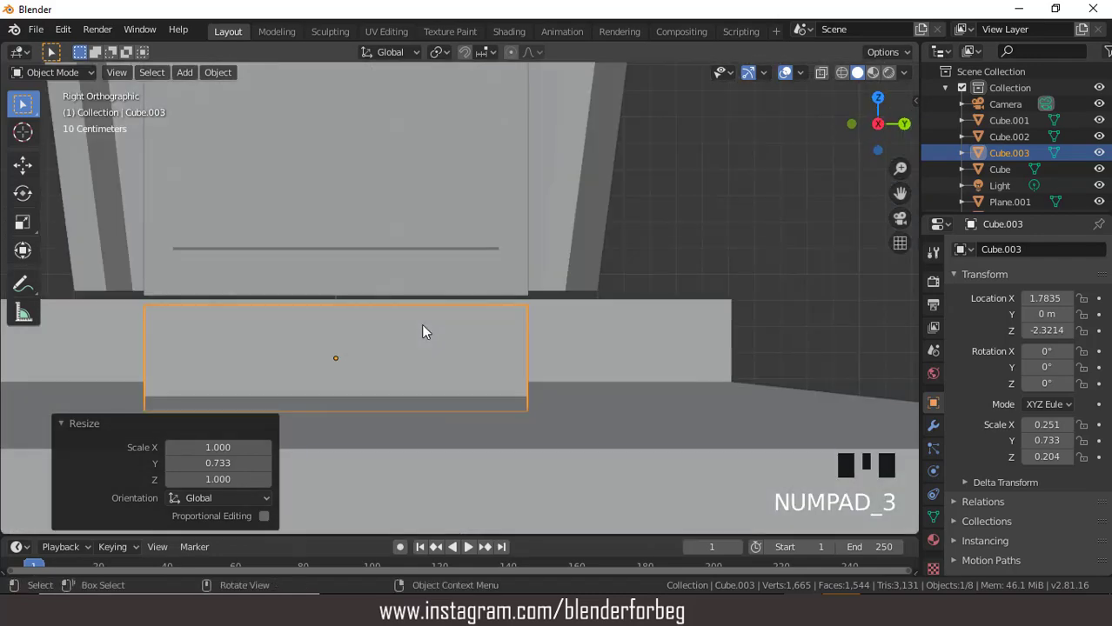
key("KP_1")
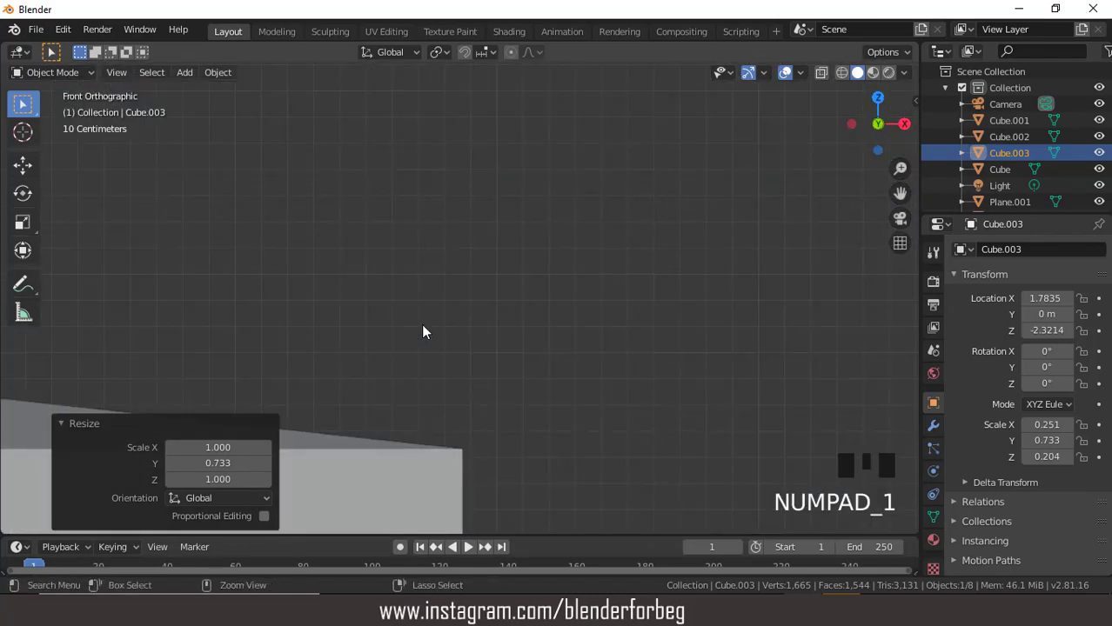
key("ctrl+KP_2")
key("ctrl+KP_2")
key("ctrl+KP_2")
key("ctrl+KP_2")
key("ctrl+KP_2")
key("ctrl+KP_2")
key("ctrl+KP_4")
key("ctrl+KP_4")
key("ctrl+KP_4")
key("ctrl+KP_4")
key("ctrl+KP_4")
key("ctrl+KP_4")
key("ctrl+KP_4")
key("ctrl+KP_4")
key("ctrl+KP_4")
key("ctrl+KP_4")
key("ctrl+KP_4")
key("ctrl+KP_4")
key("ctrl+KP_4")
key("ctrl+KP_4")
key("ctrl+KP_4")
key("ctrl+KP_4")
key("ctrl+KP_4")
key("ctrl+KP_4")
key("ctrl+KP_4")
key("ctrl+KP_4")
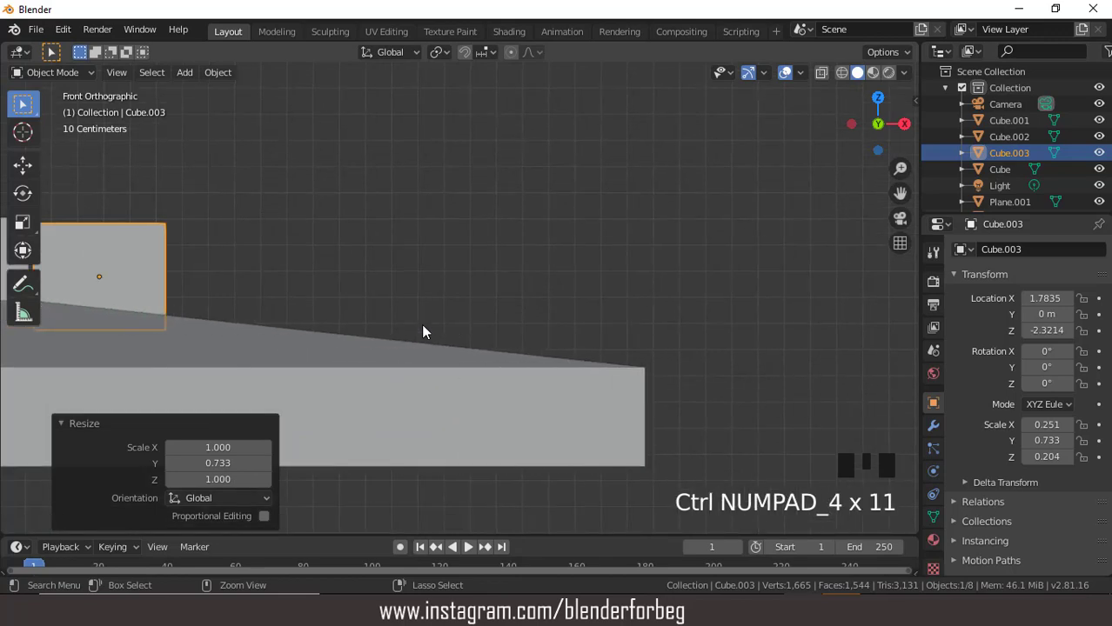
key("ctrl+KP_1")
key("ctrl+KP_1")
key("ctrl+KP_1")
key("ctrl+KP_1")
key("ctrl+KP_1")
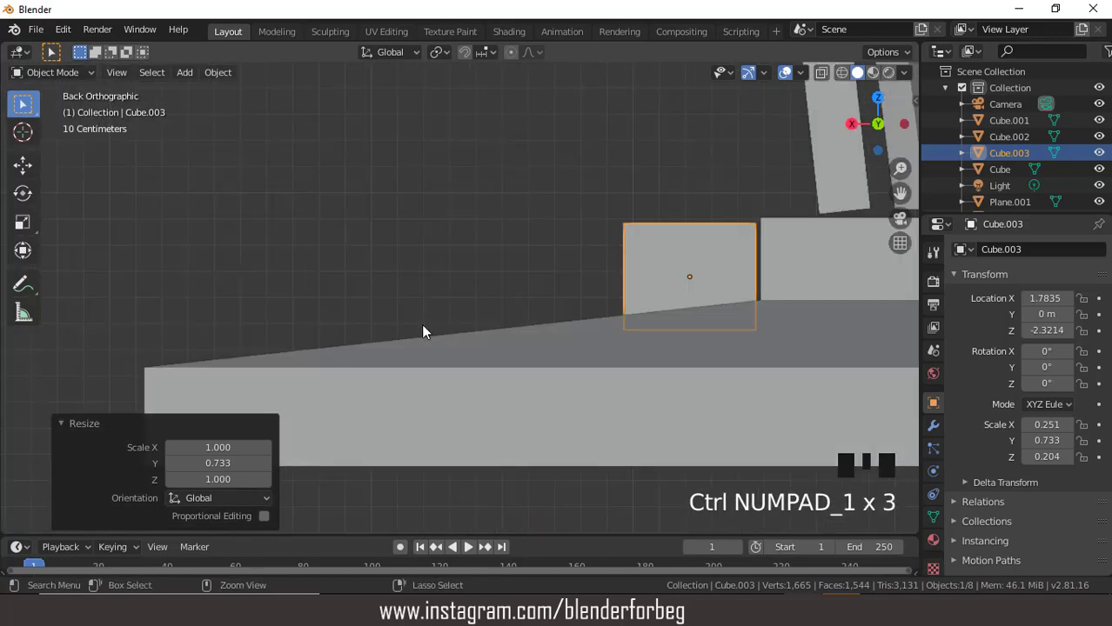
key("KP_1")
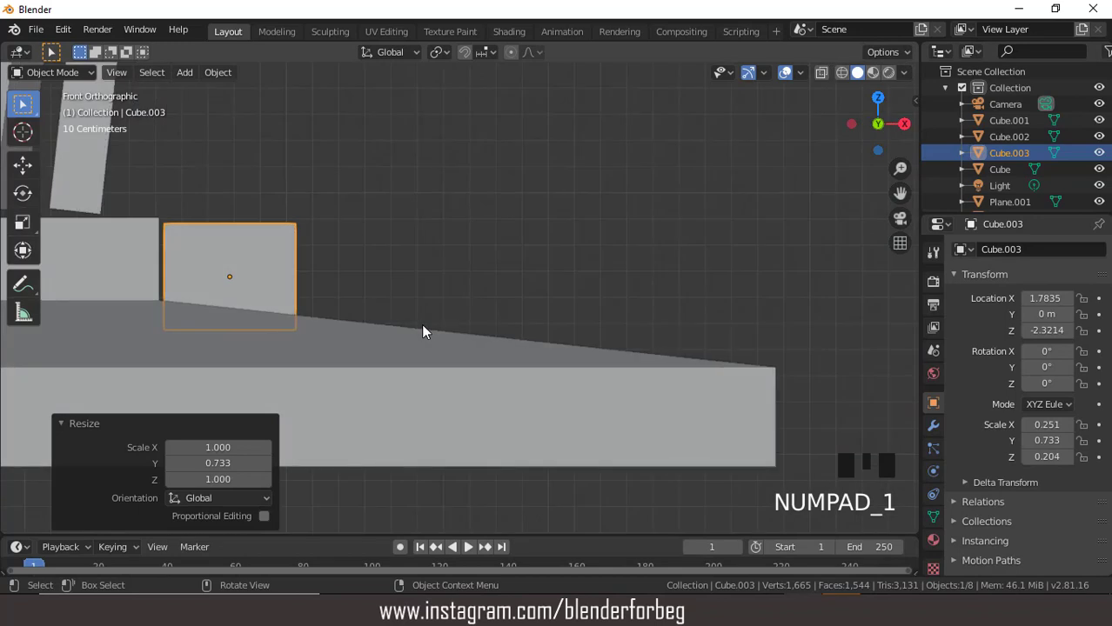
key("ctrl+KP_4")
key("ctrl+KP_4")
key("ctrl+KP_4")
key("ctrl+KP_4")
key("ctrl+KP_4")
key("ctrl+KP_4")
key("ctrl+KP_4")
key("ctrl+KP_4")
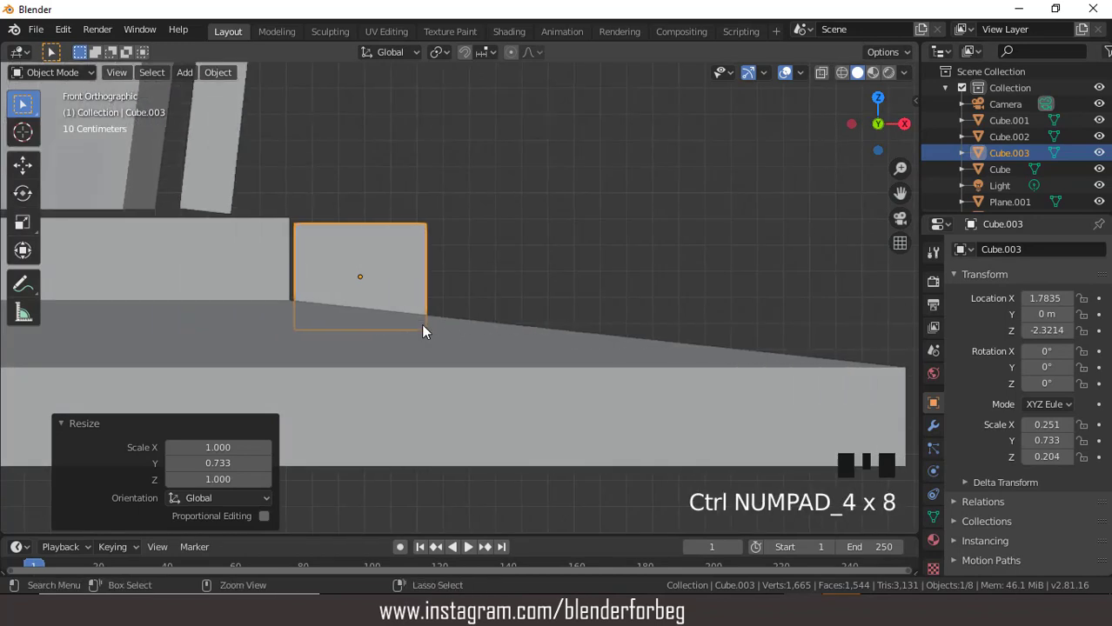
key("g")
key("x")
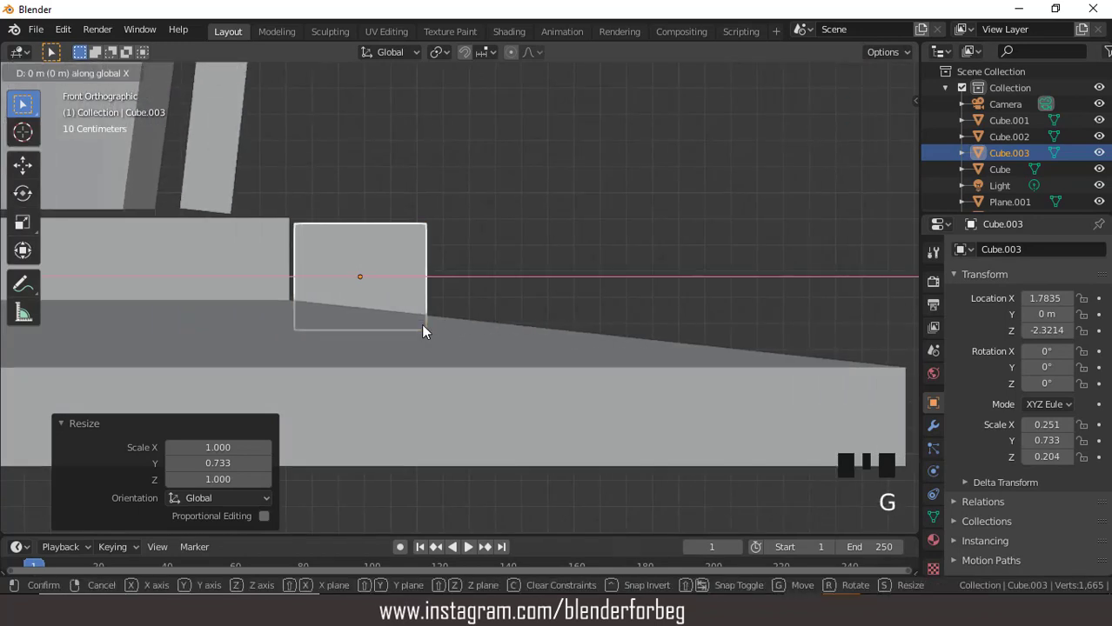
left_click(416, 327)
key("g")
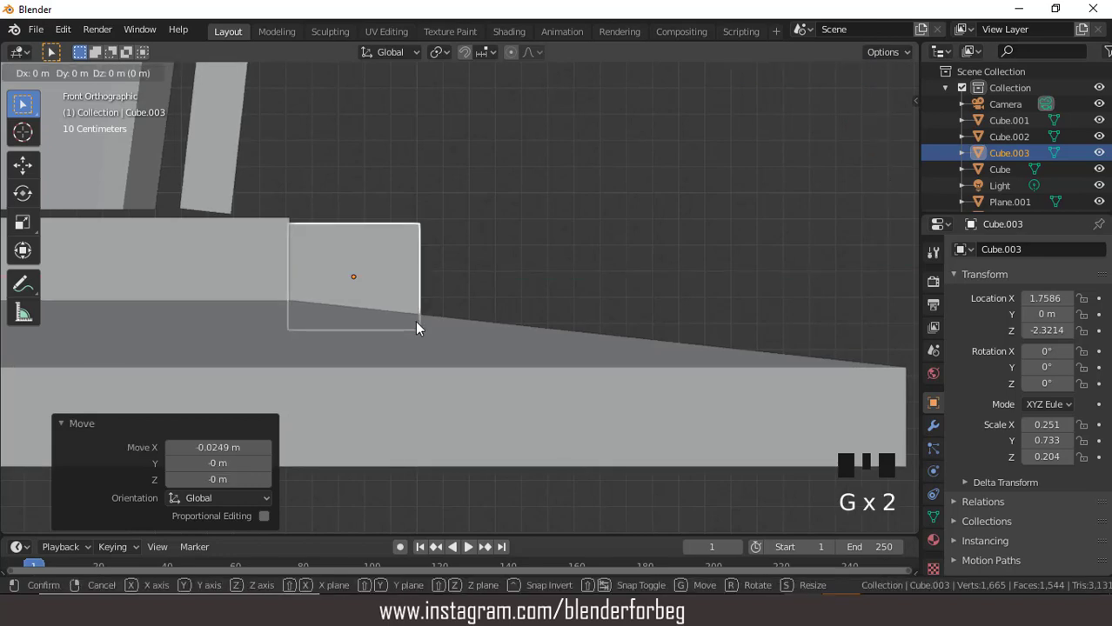
key("z")
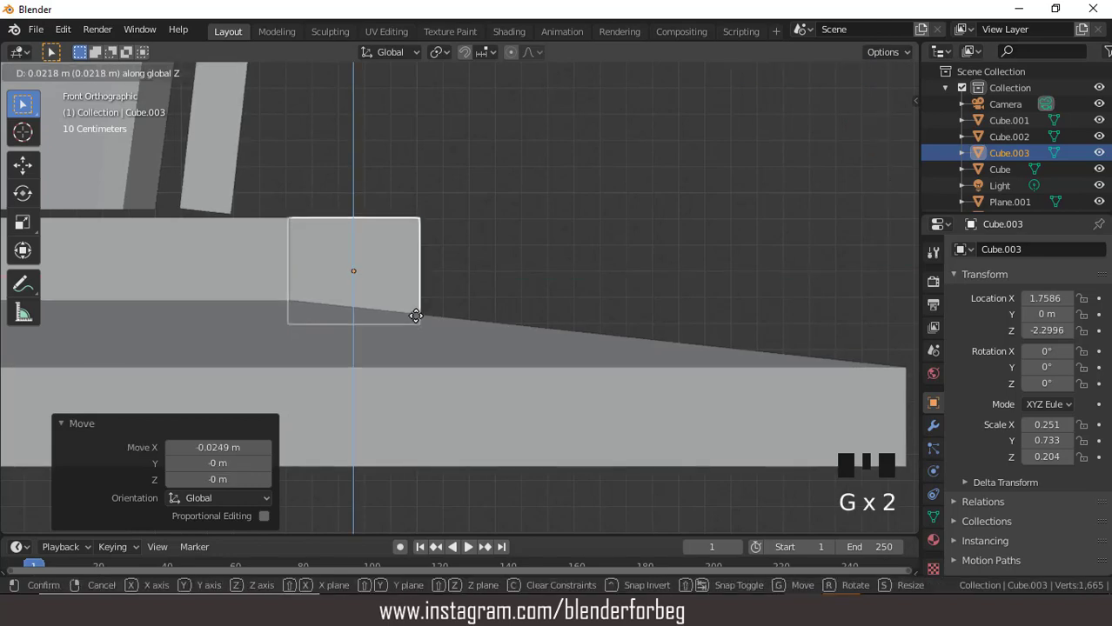
left_click(416, 322)
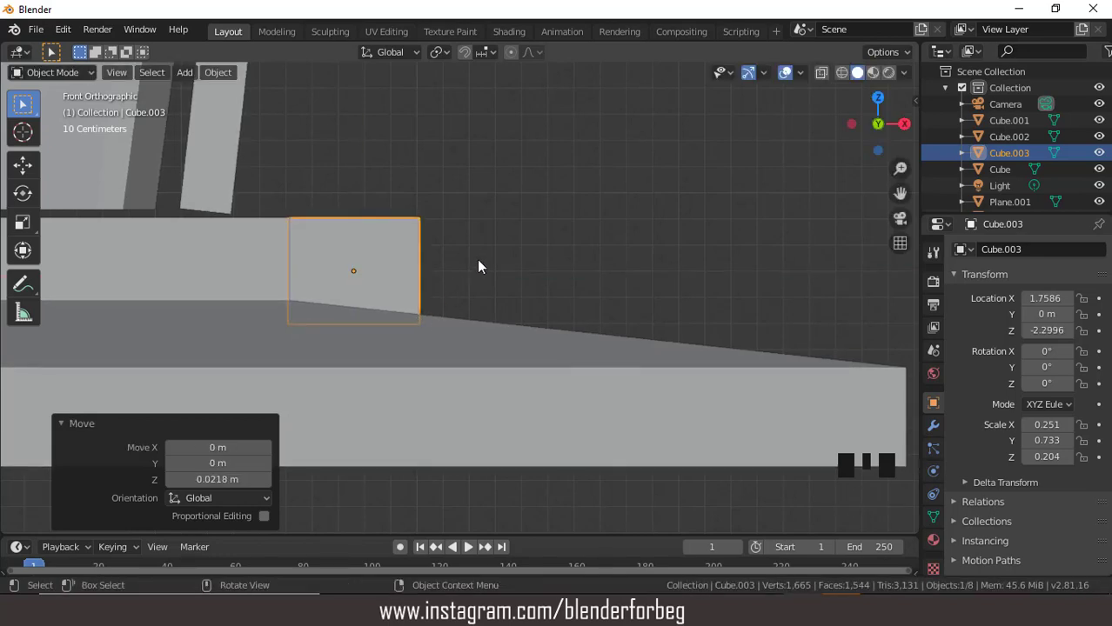
- Add an Array modifier to the block in front of the door
scroll(477, 258, "down", 2)
scroll(481, 279, "down", 7)
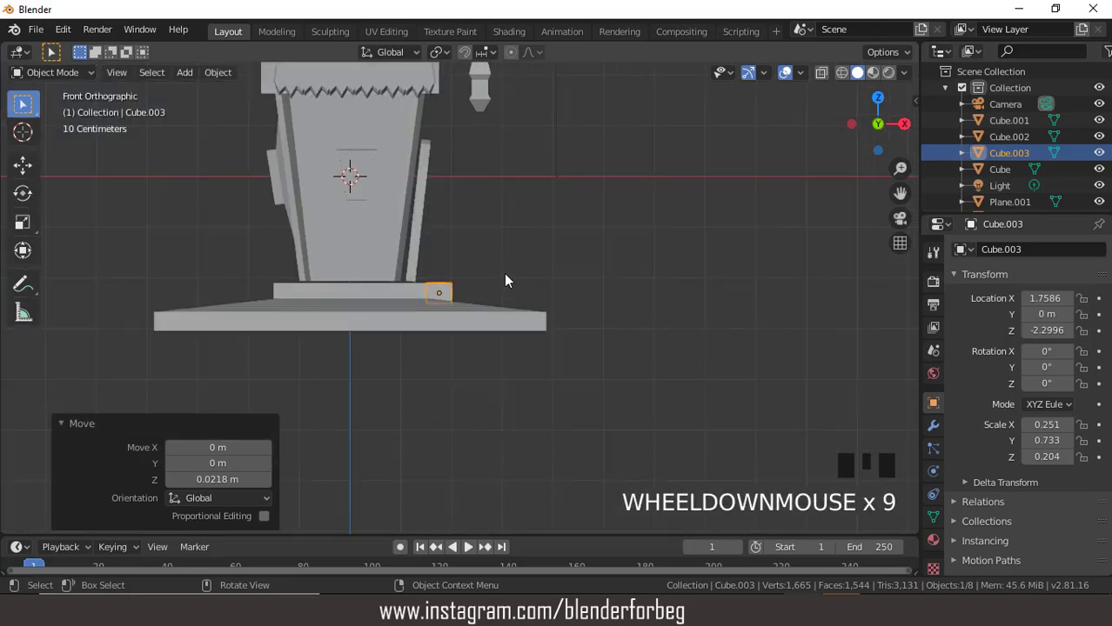
middle_click_drag(508, 278, 493, 302)
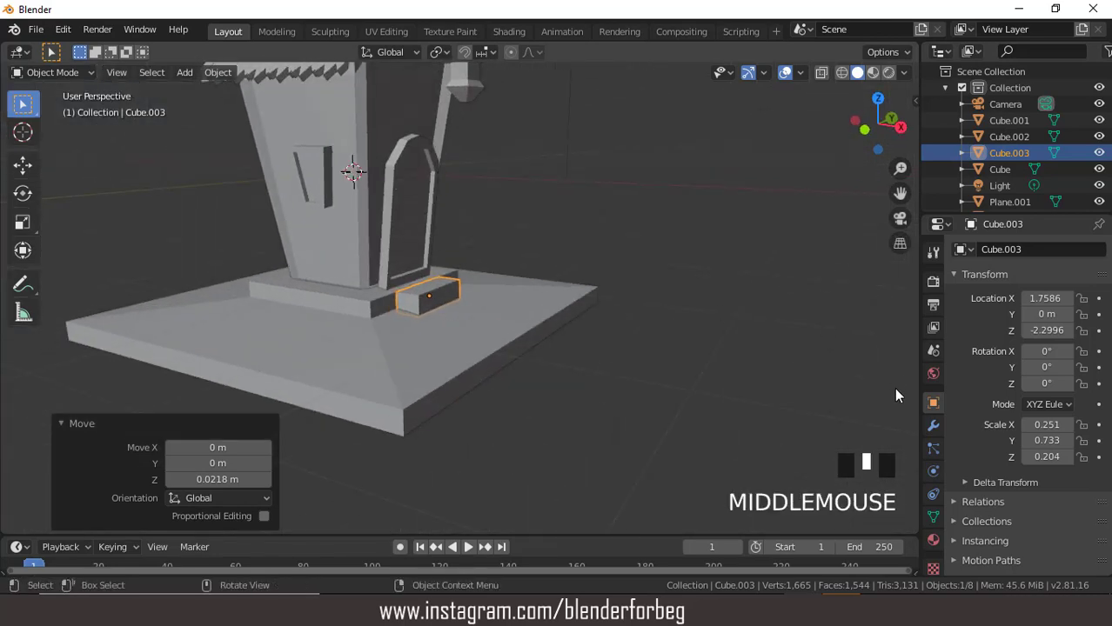
left_click(933, 425)
left_click(966, 248)
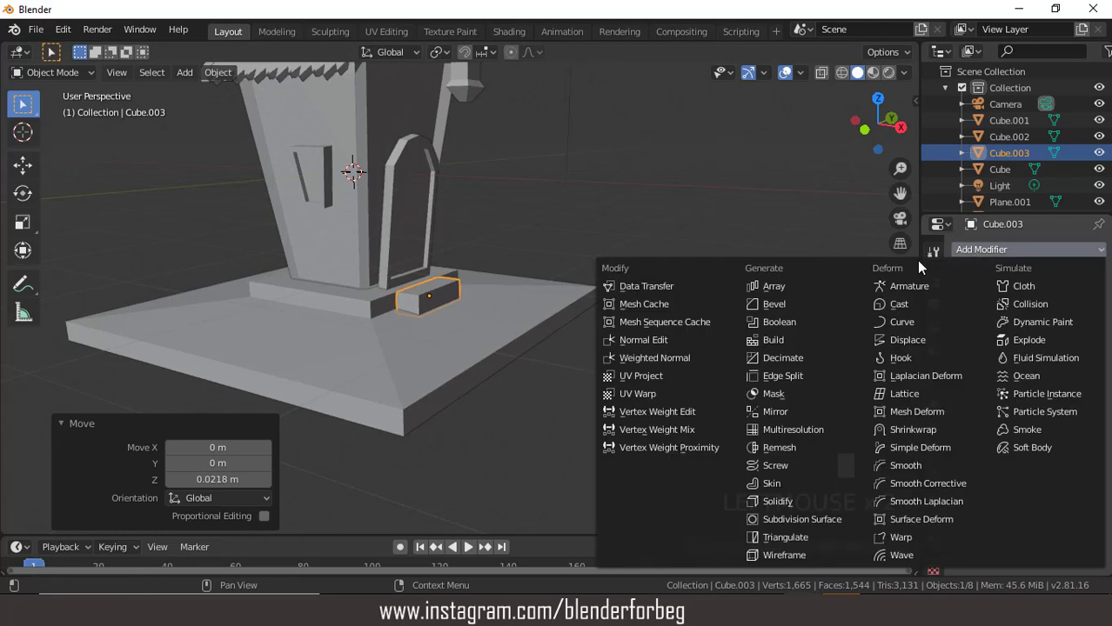
left_click(789, 286)
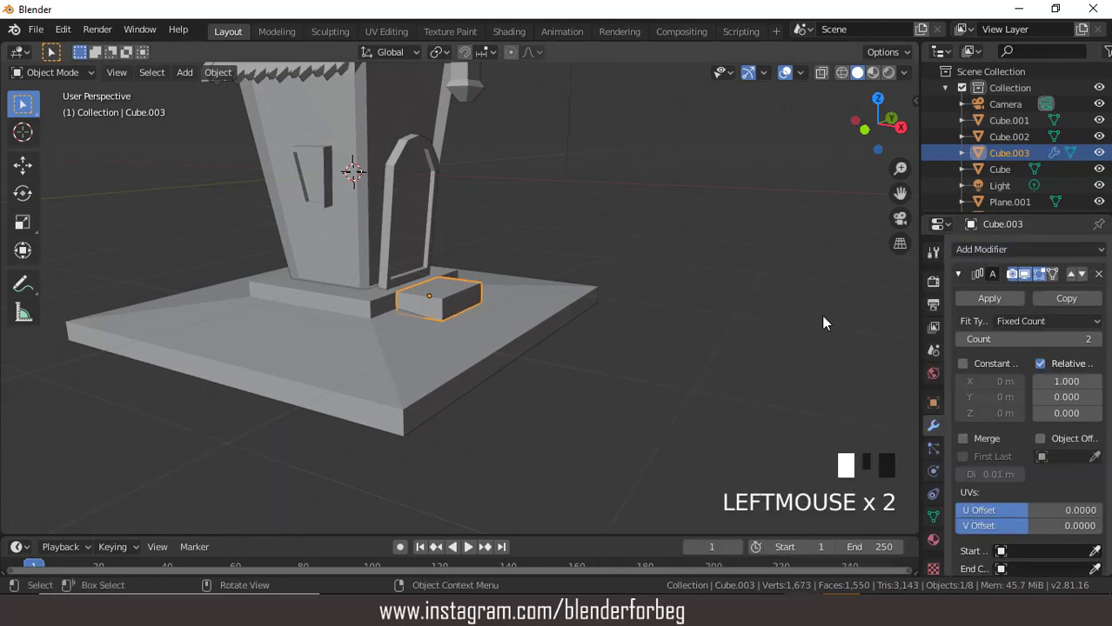
- Set the array's count to 4 and its relative Z offset to -0.300 to form descending stairs
left_click(1038, 413)
left_click(1038, 413)
left_click(1037, 413)
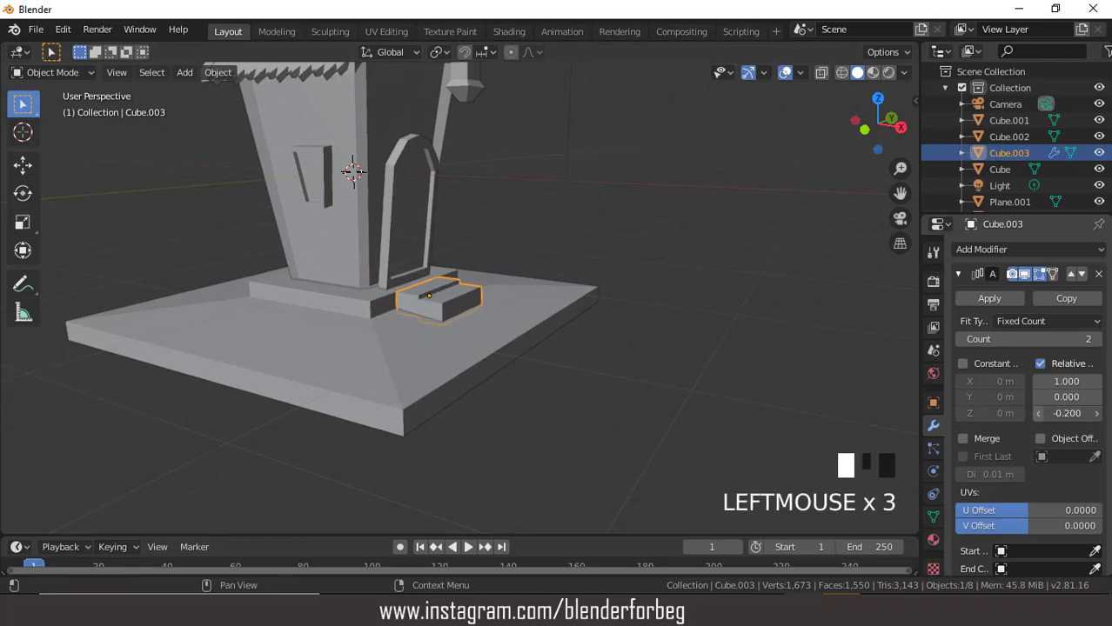
left_click(1095, 339)
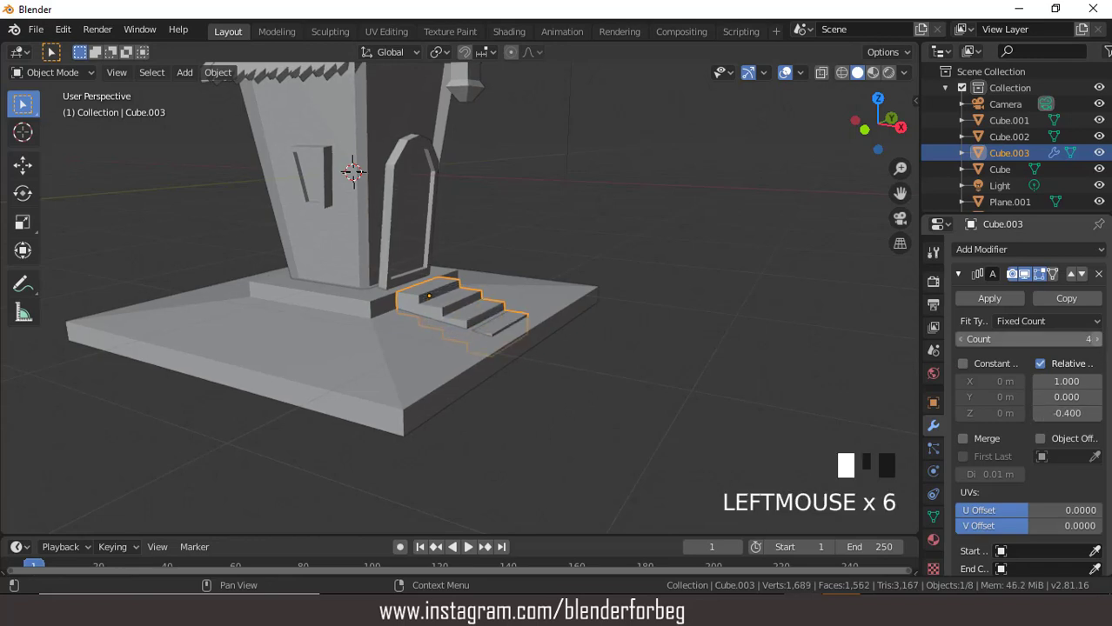
left_click(1095, 339)
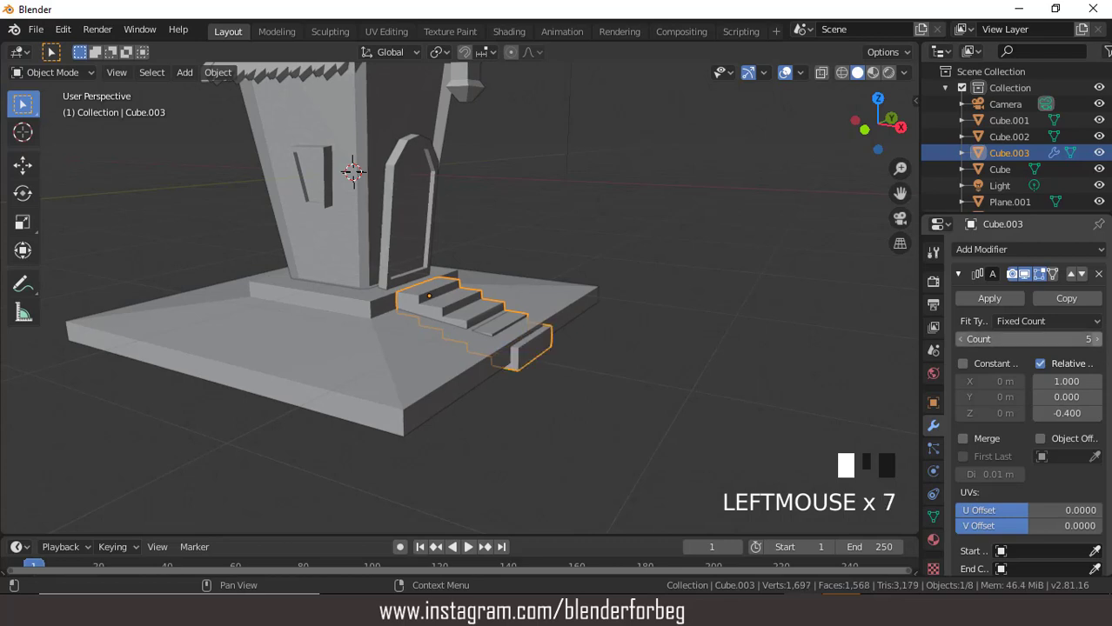
left_click(960, 342)
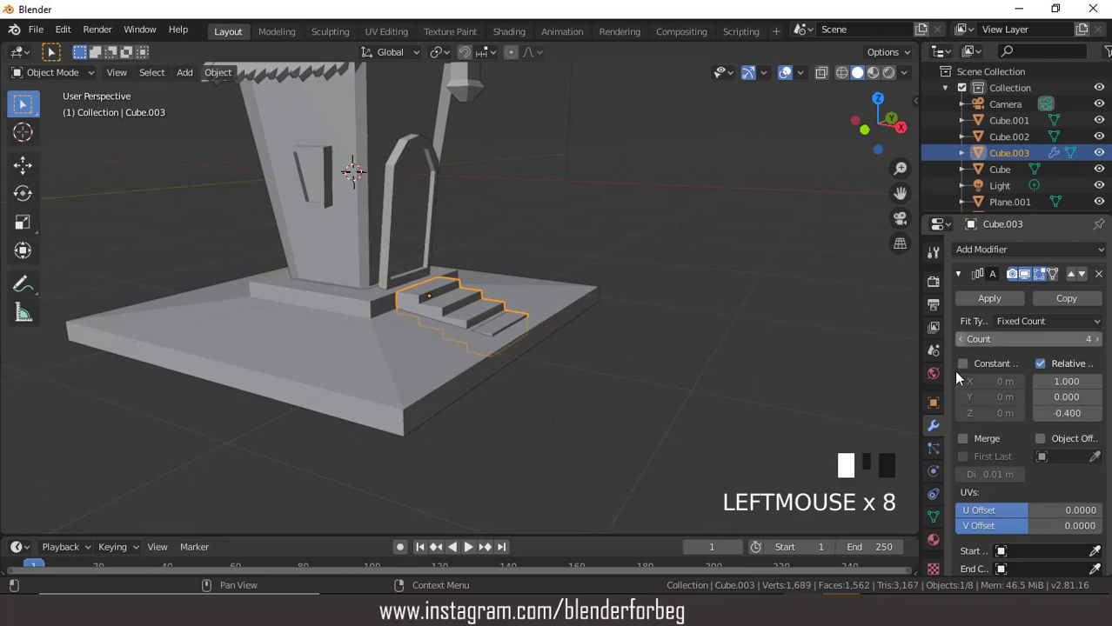
left_click(1097, 413)
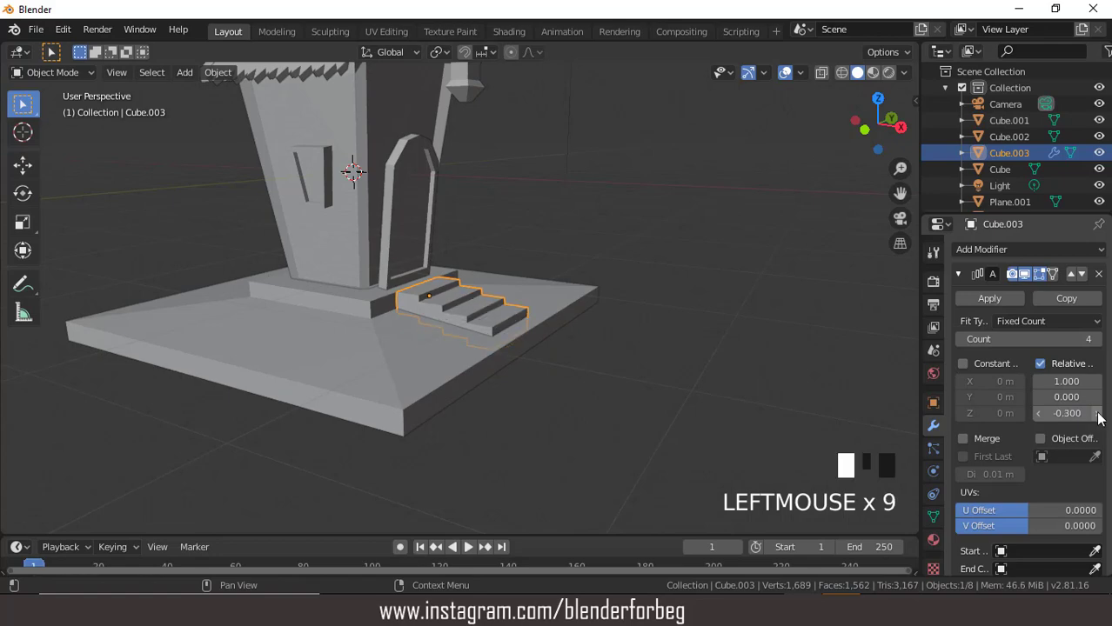
- Bring the whole house into view and hide the viewport overlays
middle_click_drag(848, 360, 708, 319)
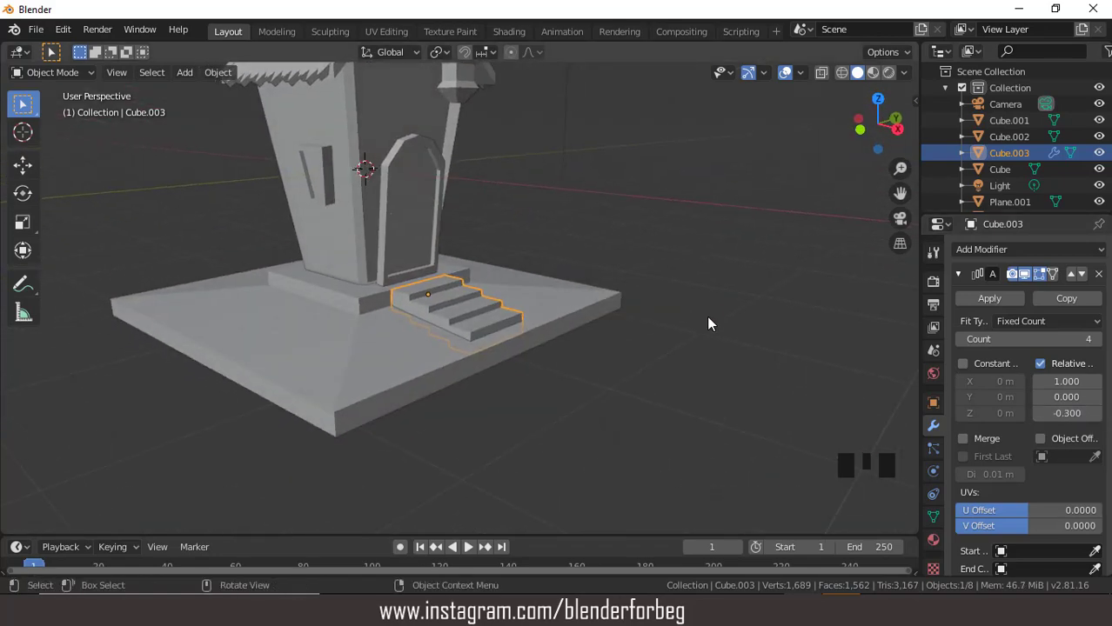
scroll(667, 324, "down", 3)
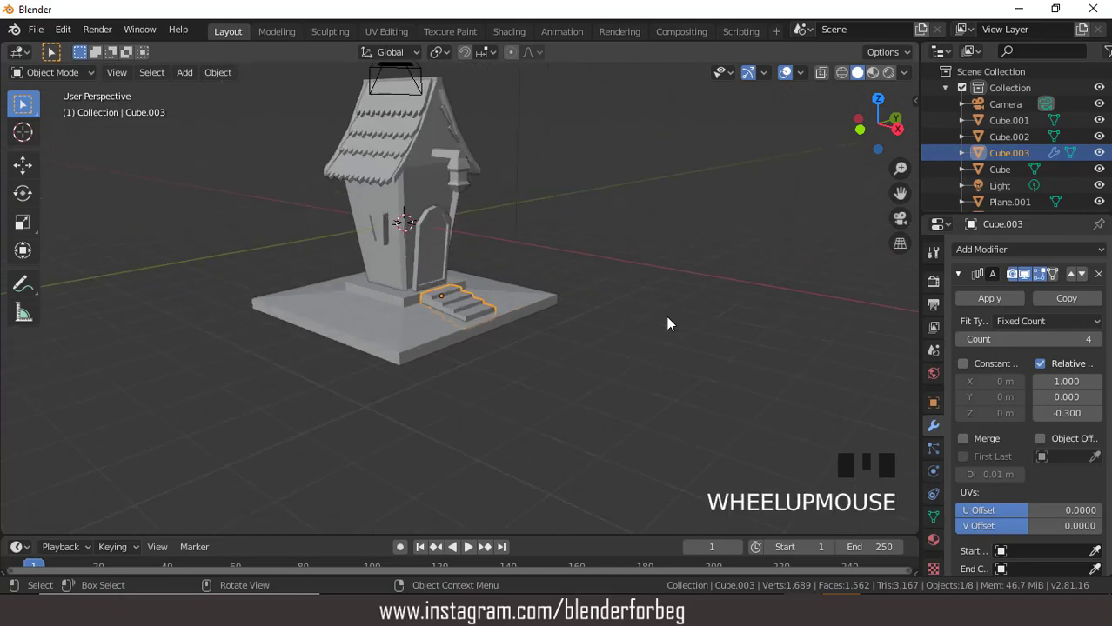
key("ctrl")
key("ctrl+KP_8")
key("ctrl+KP_8")
key("ctrl+KP_8")
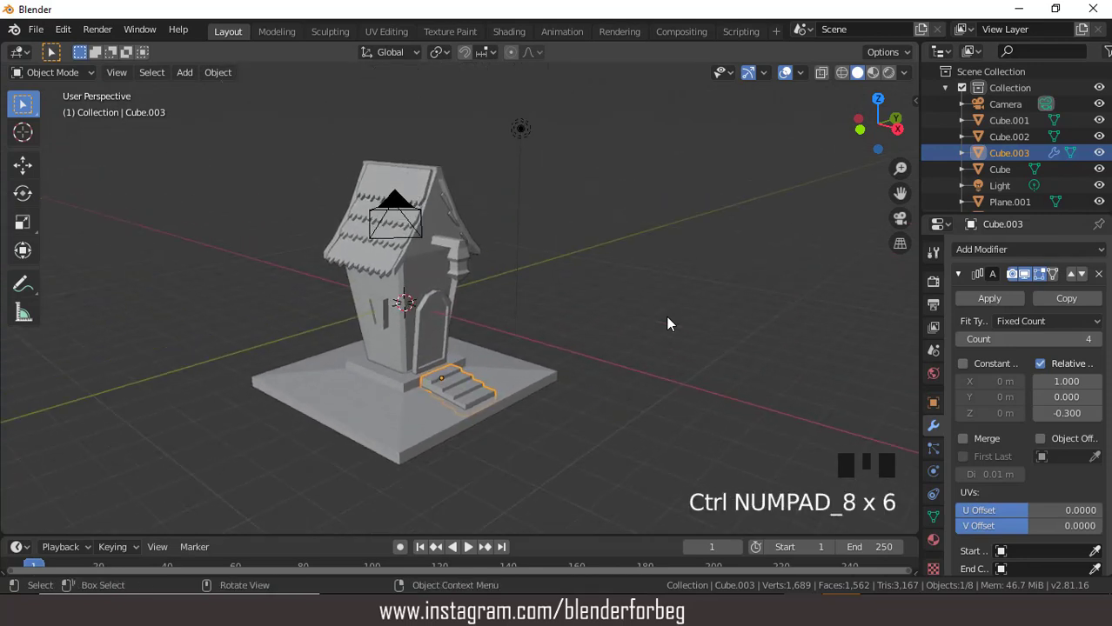
left_click(783, 73)
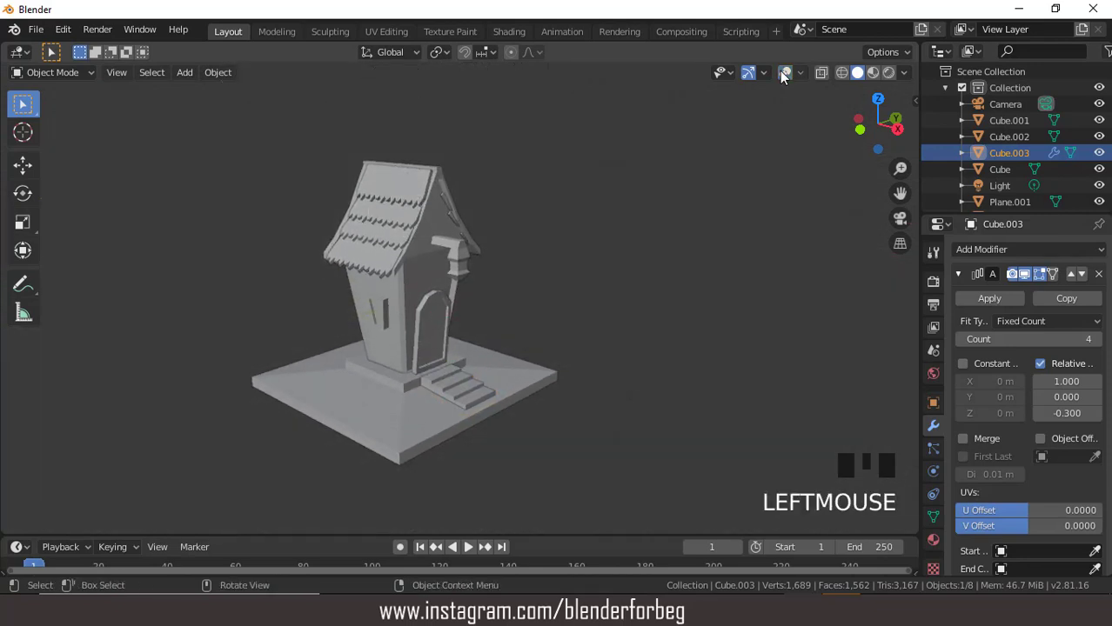
- Examine the house model and its front stairs from close up and from a distance
middle_click_drag(672, 174, 621, 221)
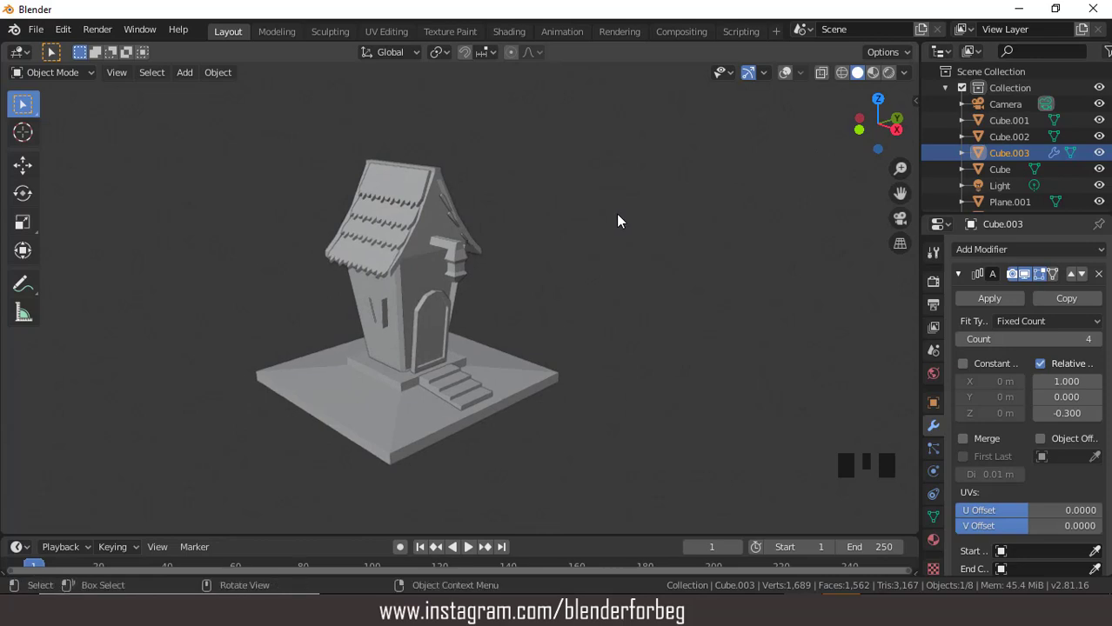
scroll(618, 221, "up", 2)
scroll(617, 221, "down", 1)
scroll(618, 221, "up", 2)
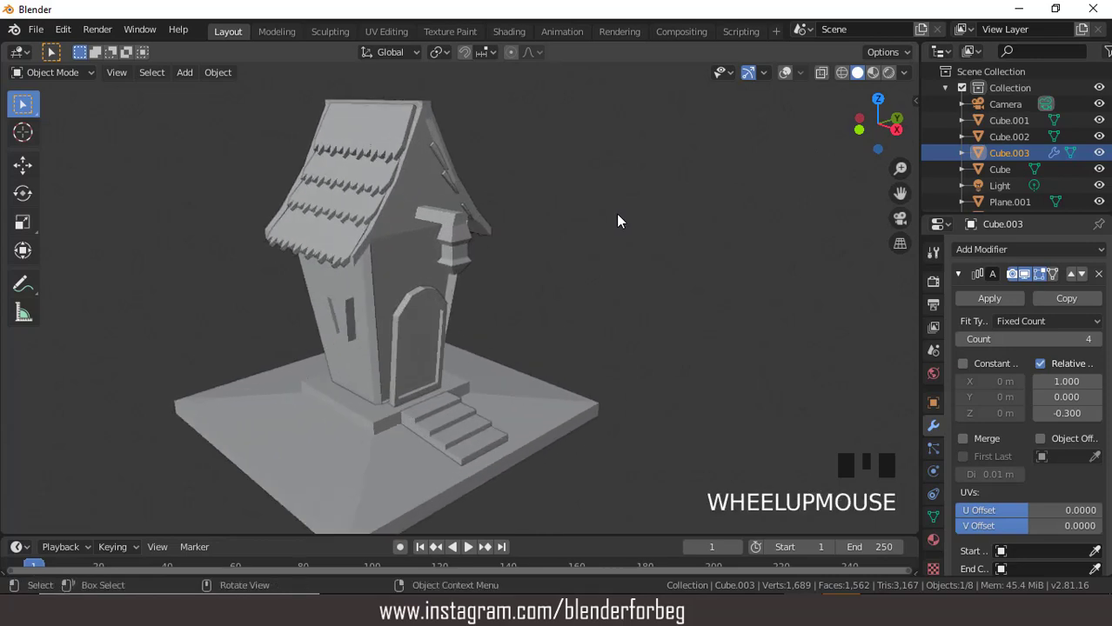
key("ctrl+KP_2")
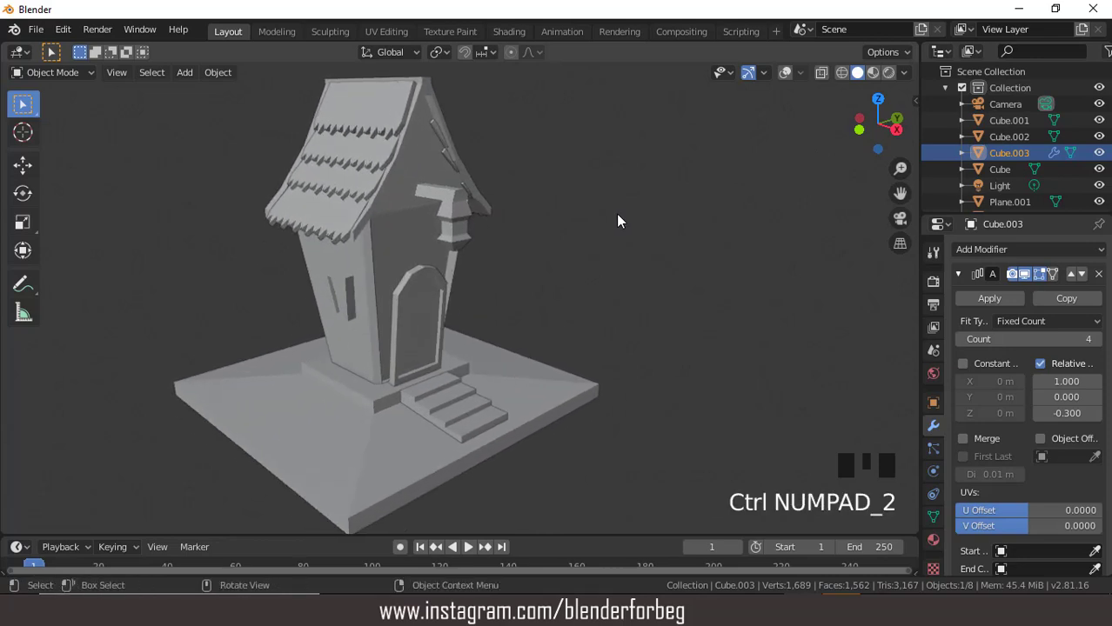
scroll(616, 214, "up", 3)
scroll(617, 218, "down", 4)
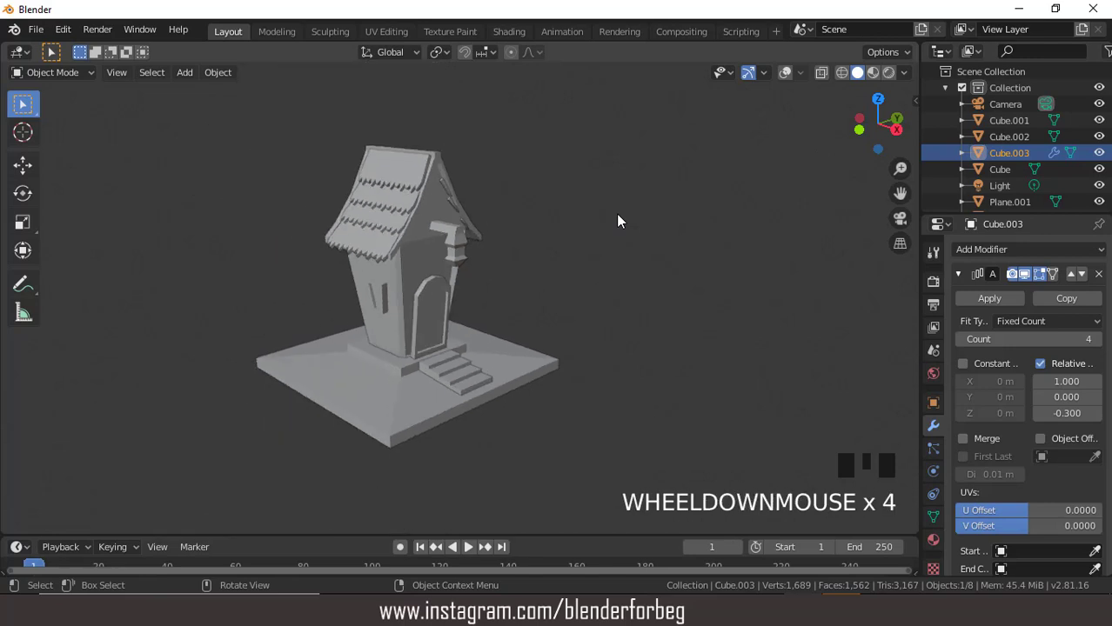